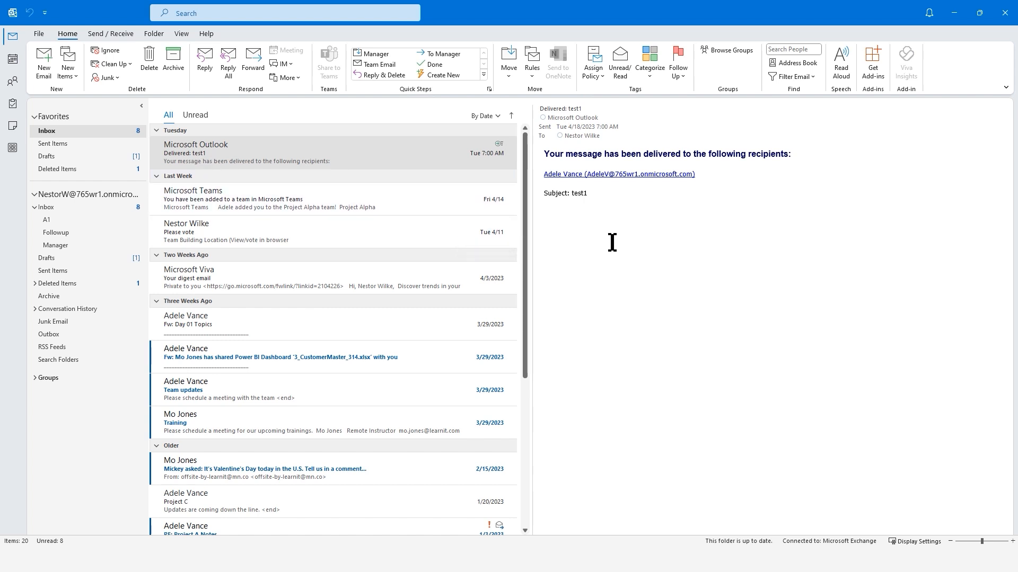
pyautogui.write('t')
pyautogui.write('Office ')
pyautogui.write('365')
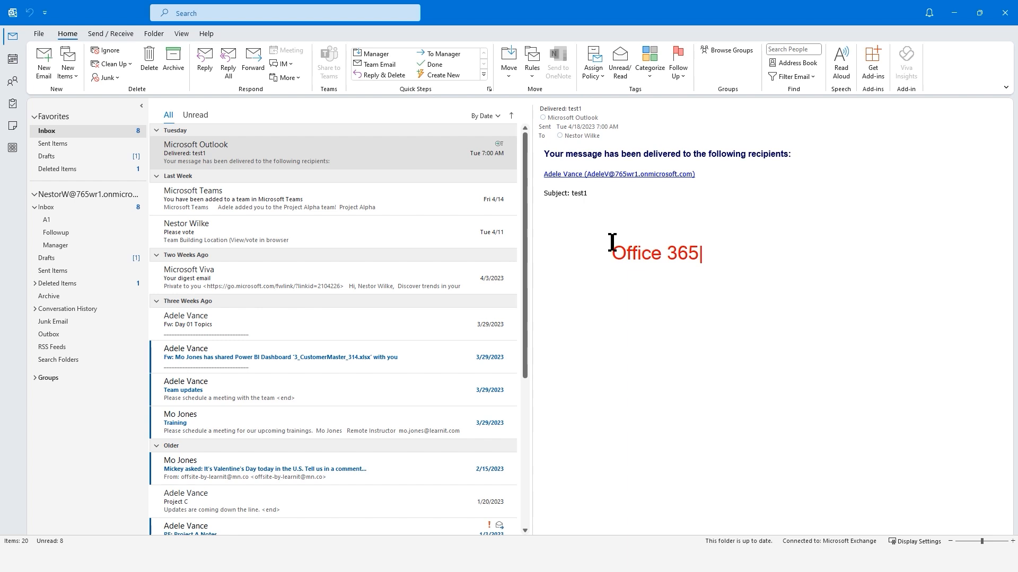
pyautogui.press('Return')
pyautogui.write('Hide folder')
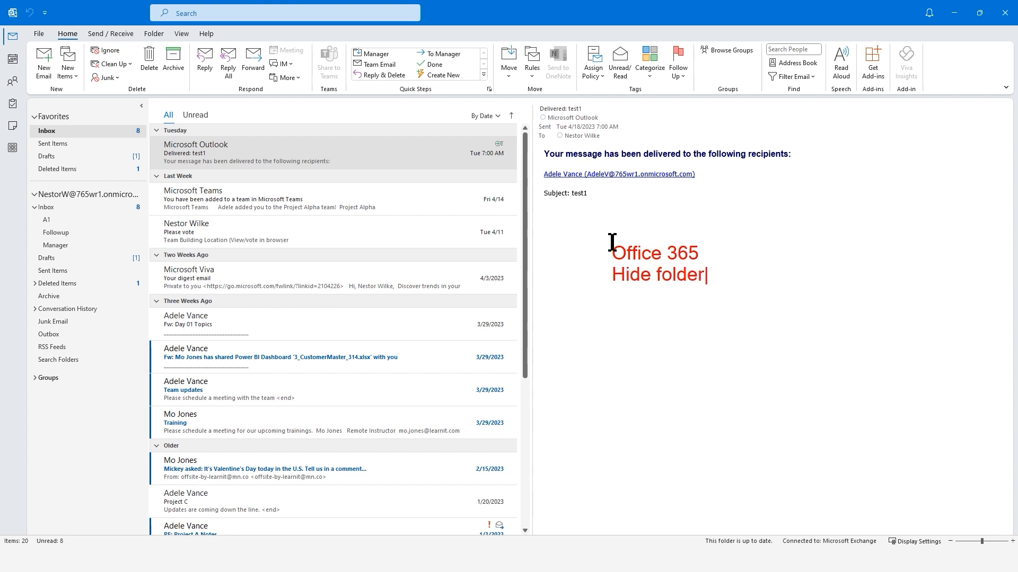
pyautogui.write(' pane')
pyautogui.press('Return')
pyautogui.write('Simplify ')
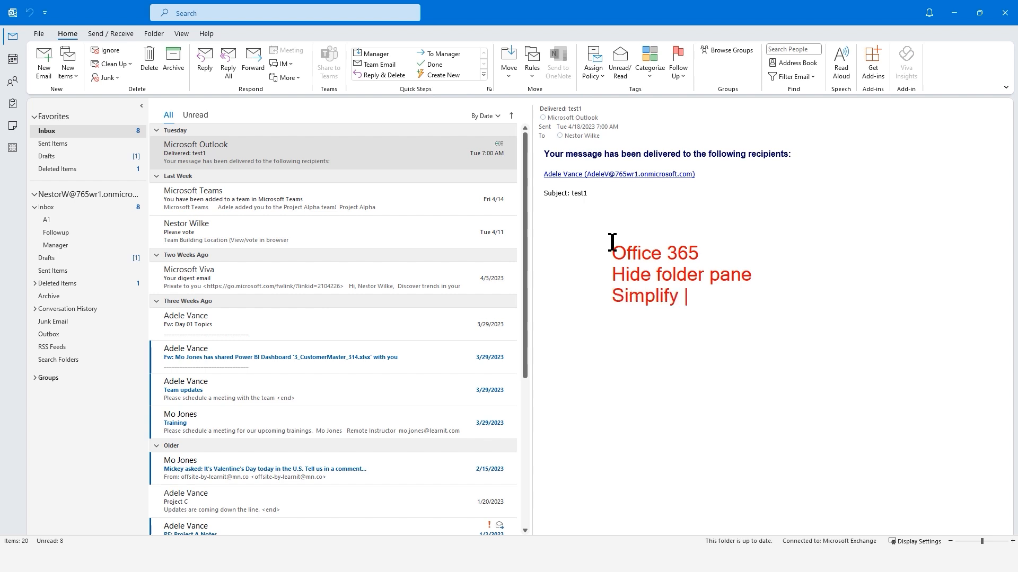
pyautogui.write('ribbon')
pyautogui.press('Return')
pyautogui.write('Add QAT')
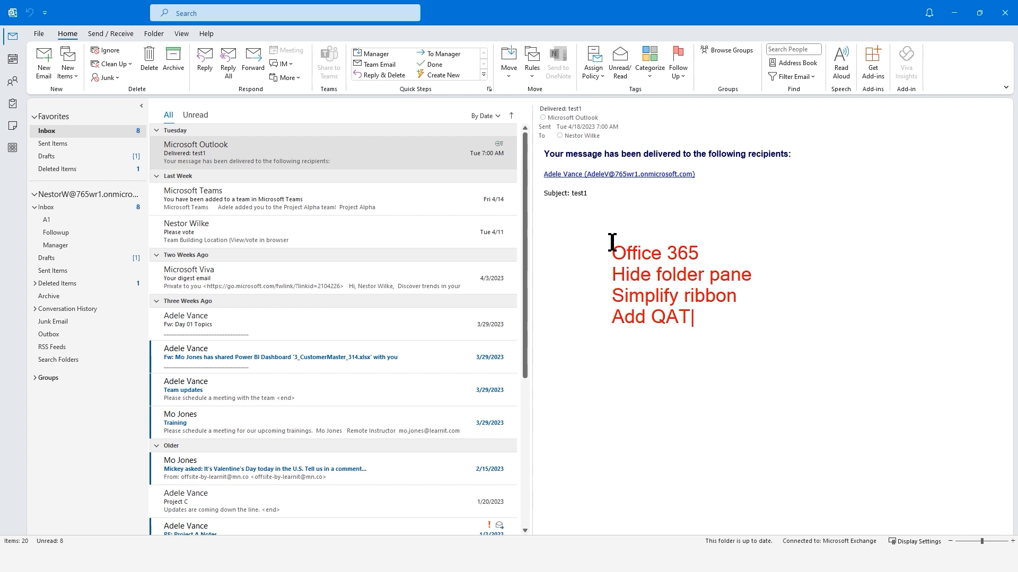
pyautogui.press('Return')
pyautogui.write('Focused')
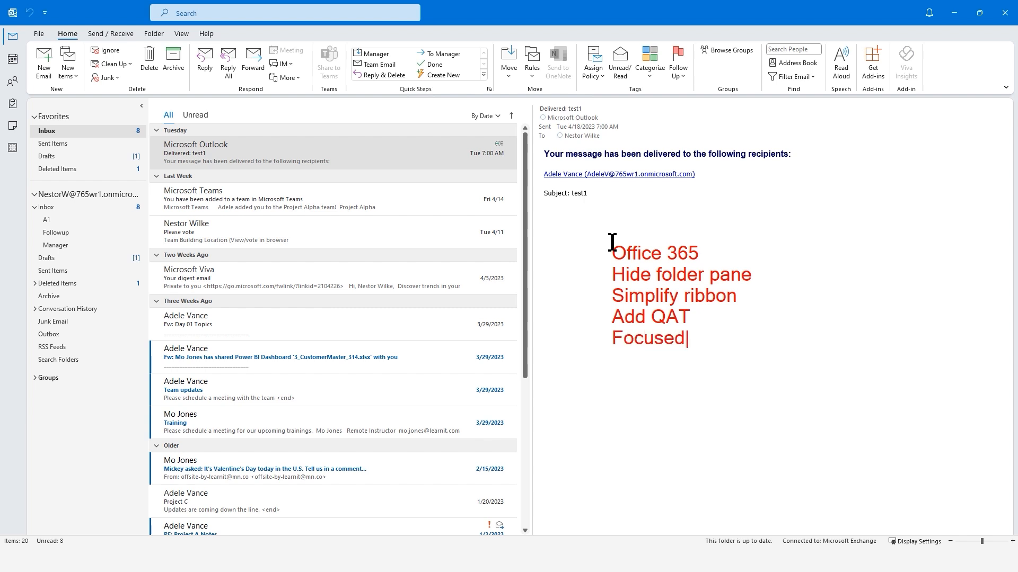
pyautogui.write(' inbox')
pyautogui.press('Return')
pyautogui.write('To Do')
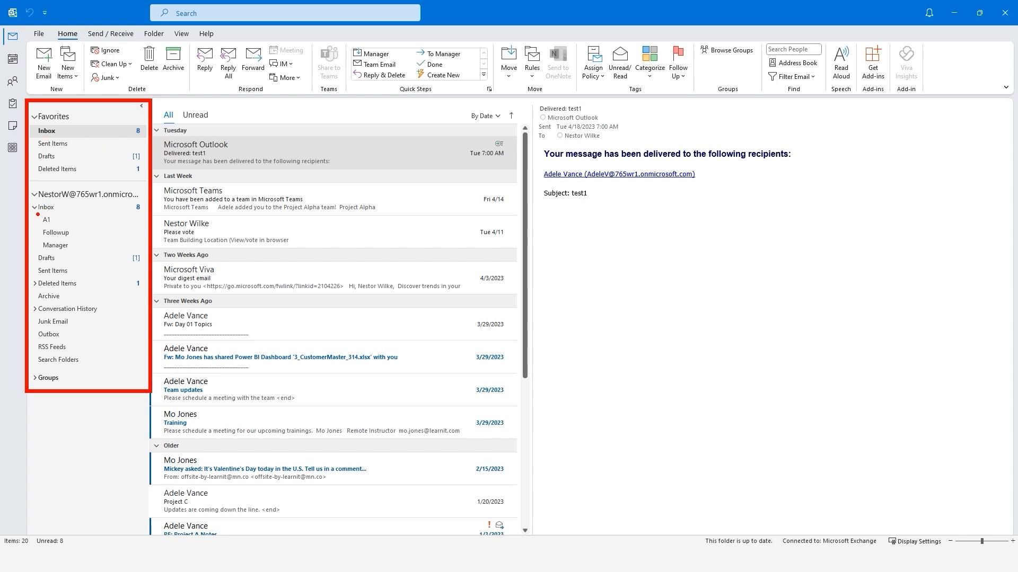
pyautogui.moveTo(37, 214); pyautogui.dragTo(127, 253)
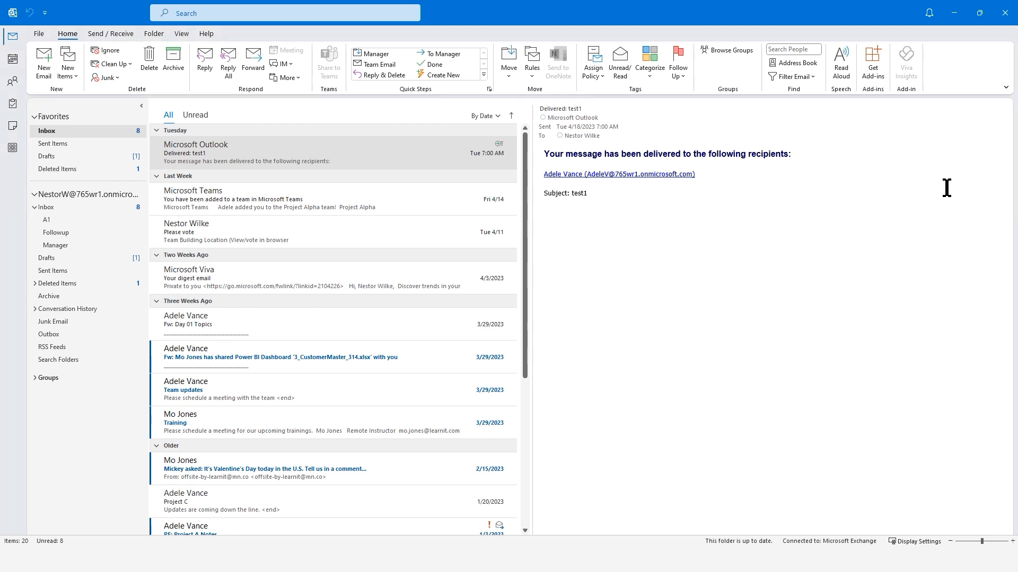
# - Collapse the folder pane, and briefly show the full folder list as a flyout before dismissing it
pyautogui.click(140, 105)
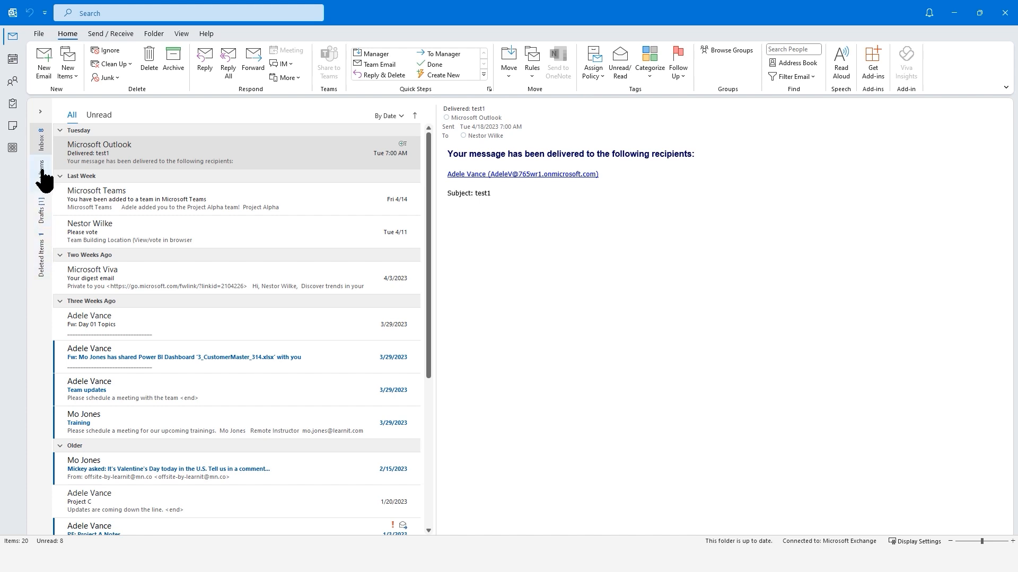
pyautogui.click(43, 151)
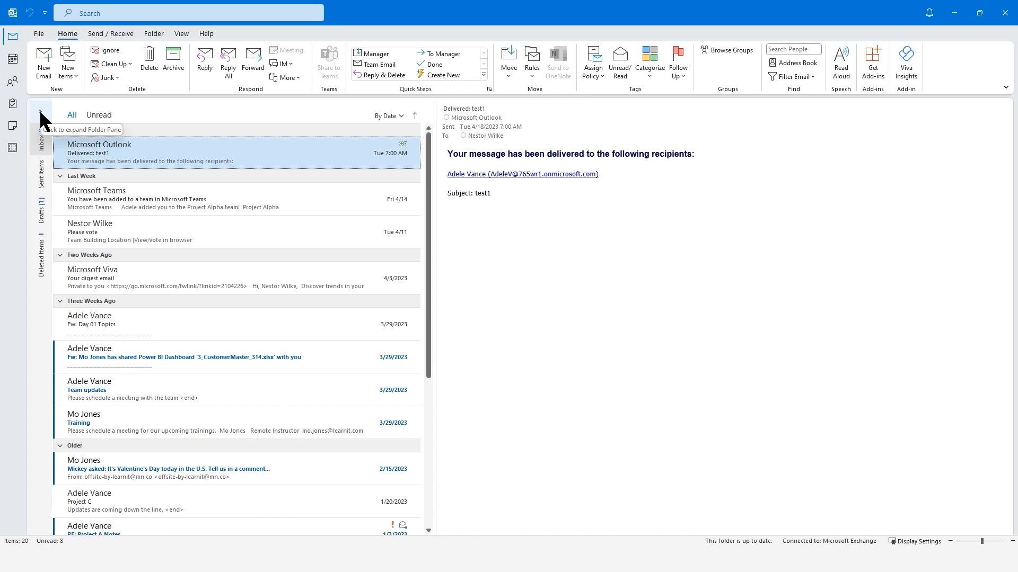
pyautogui.click(40, 113)
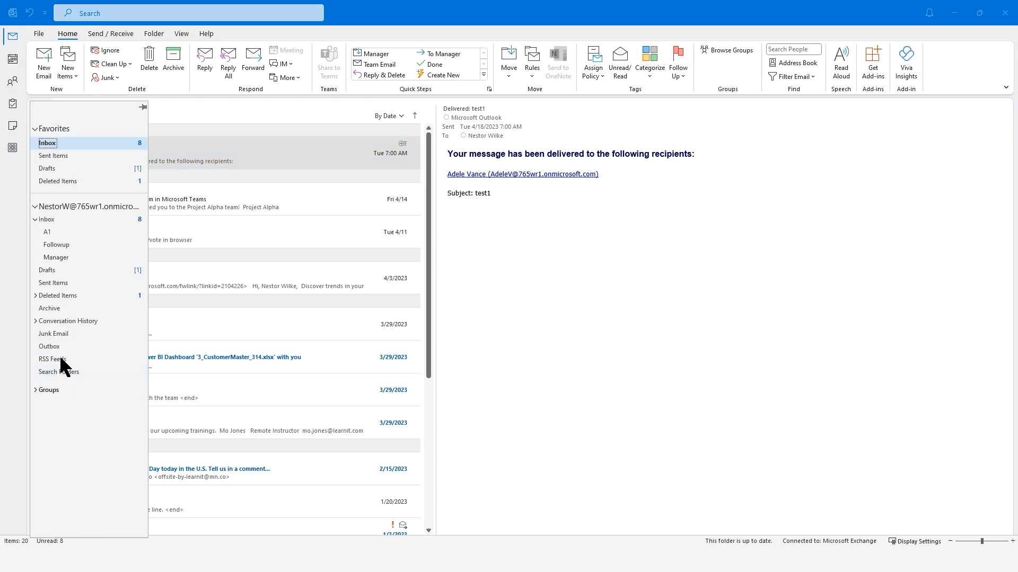
pyautogui.click(518, 263)
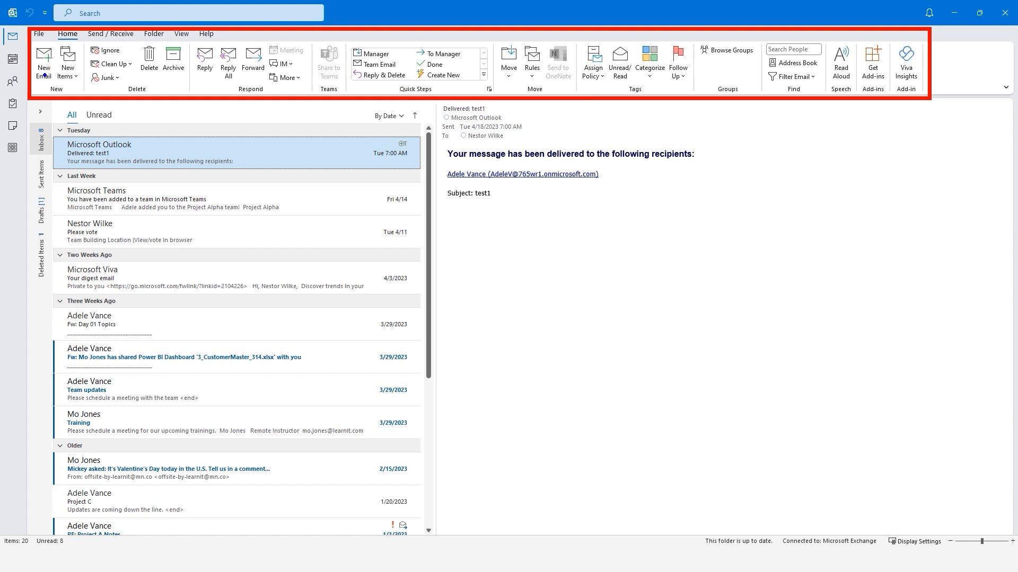
pyautogui.moveTo(37, 84); pyautogui.dragTo(56, 74)
pyautogui.moveTo(142, 77); pyautogui.dragTo(179, 75)
pyautogui.moveTo(197, 79); pyautogui.dragTo(237, 78)
pyautogui.moveTo(436, 88)
pyautogui.mouseDown()
pyautogui.moveTo(457, 80)
pyautogui.moveTo(436, 87)
pyautogui.mouseUp()
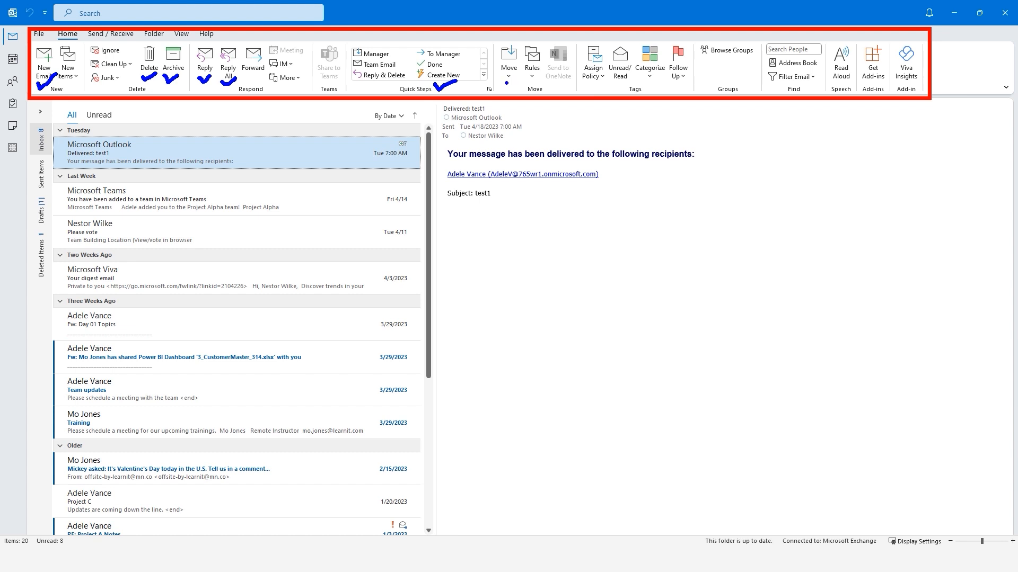
pyautogui.moveTo(506, 82)
pyautogui.mouseDown()
pyautogui.moveTo(545, 88)
pyautogui.moveTo(557, 76)
pyautogui.mouseUp()
pyautogui.moveTo(583, 53)
pyautogui.mouseDown()
pyautogui.moveTo(600, 71)
pyautogui.moveTo(586, 70)
pyautogui.moveTo(688, 81)
pyautogui.moveTo(688, 44)
pyautogui.moveTo(642, 43)
pyautogui.mouseUp()
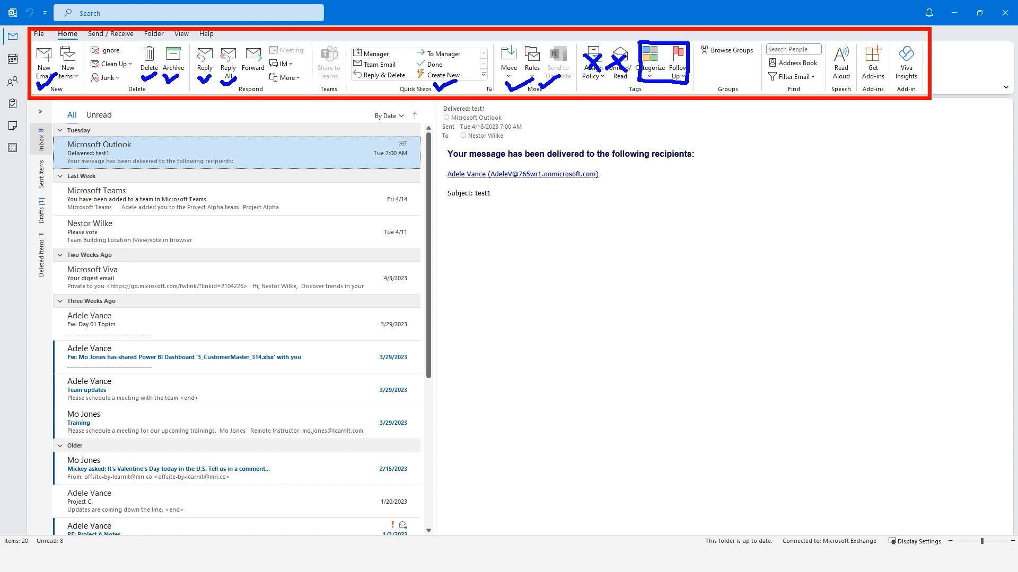
pyautogui.moveTo(714, 59)
pyautogui.mouseDown()
pyautogui.moveTo(736, 81)
pyautogui.moveTo(714, 75)
pyautogui.mouseUp()
pyautogui.moveTo(782, 56)
pyautogui.mouseDown()
pyautogui.moveTo(805, 82)
pyautogui.moveTo(780, 81)
pyautogui.mouseUp()
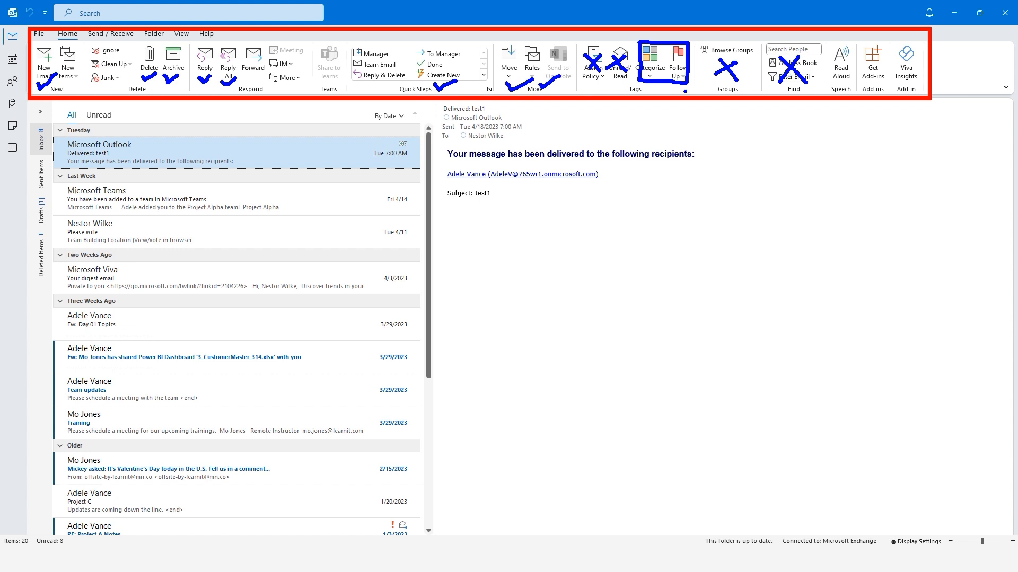
pyautogui.moveTo(374, 109)
pyautogui.mouseDown()
pyautogui.moveTo(414, 109)
pyautogui.moveTo(400, 125)
pyautogui.moveTo(372, 123)
pyautogui.moveTo(372, 110)
pyautogui.mouseUp()
pyautogui.moveTo(835, 47)
pyautogui.mouseDown()
pyautogui.moveTo(901, 78)
pyautogui.moveTo(849, 79)
pyautogui.mouseUp()
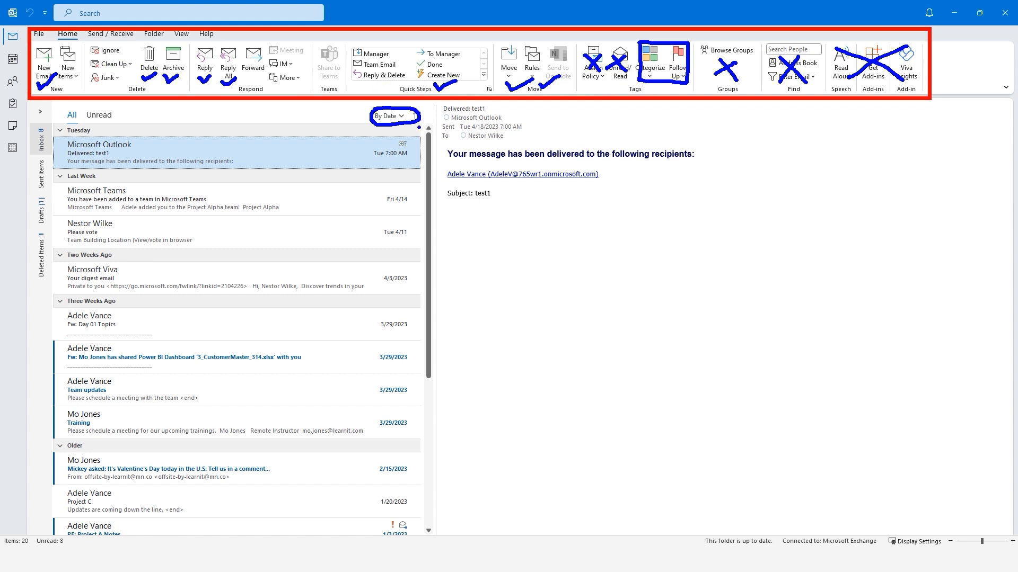
pyautogui.press('Escape')
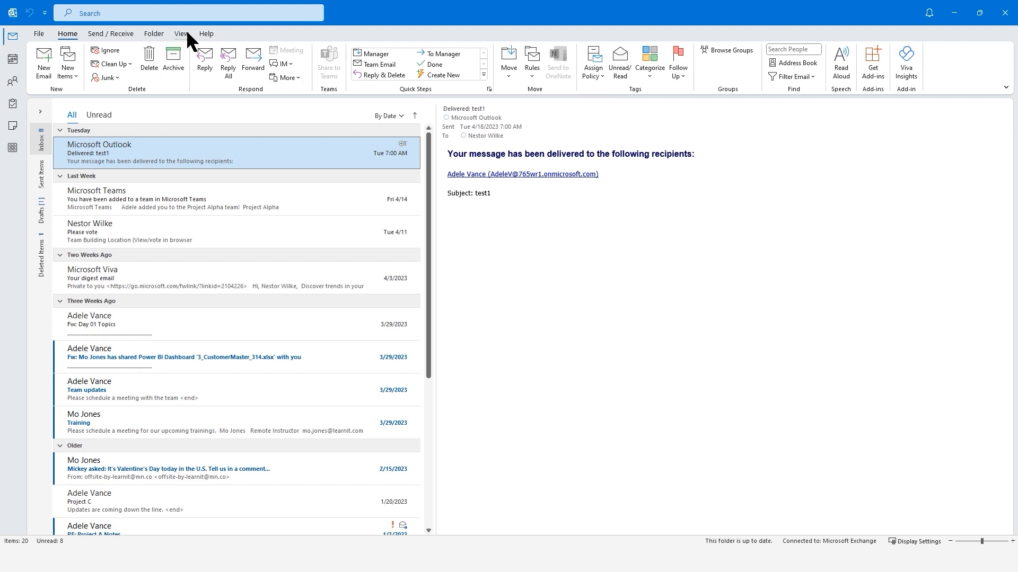
# - Switch the main window from the classic ribbon to the simplified ribbon
pyautogui.rightClick(150, 34)
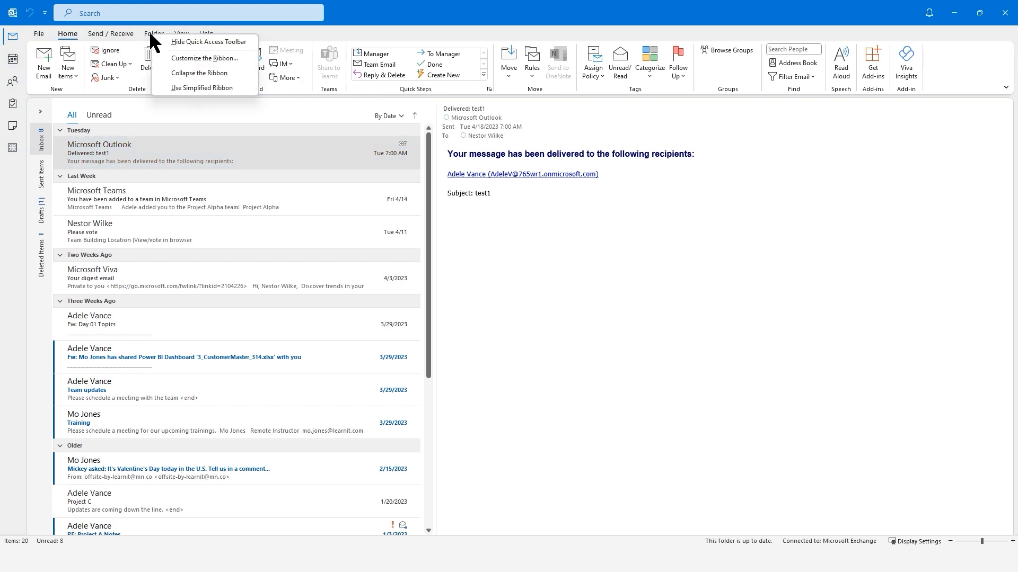
pyautogui.click(202, 87)
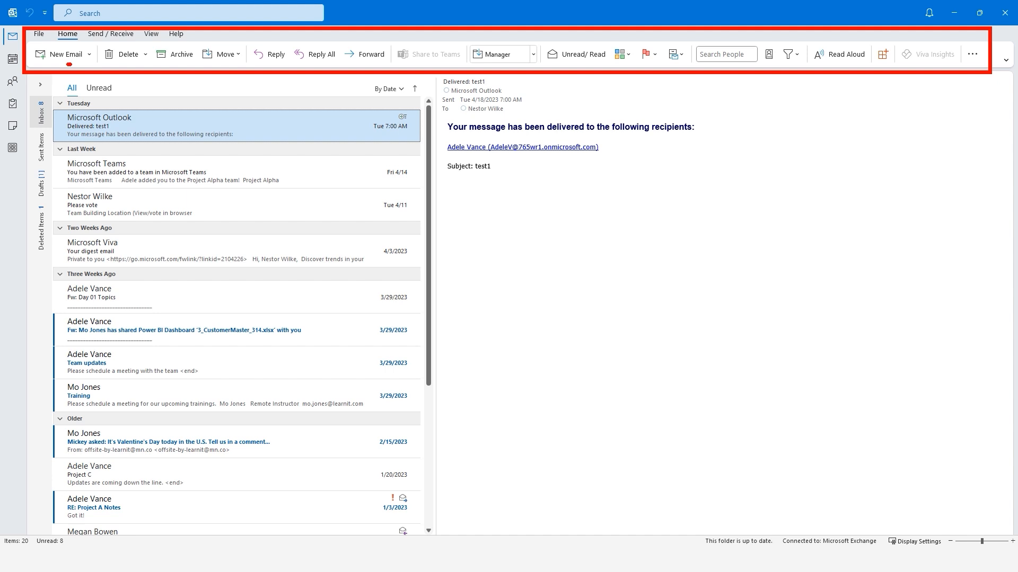
pyautogui.moveTo(120, 65); pyautogui.dragTo(281, 65)
pyautogui.moveTo(467, 39)
pyautogui.mouseDown()
pyautogui.moveTo(467, 58)
pyautogui.moveTo(540, 65)
pyautogui.moveTo(497, 37)
pyautogui.moveTo(467, 38)
pyautogui.mouseUp()
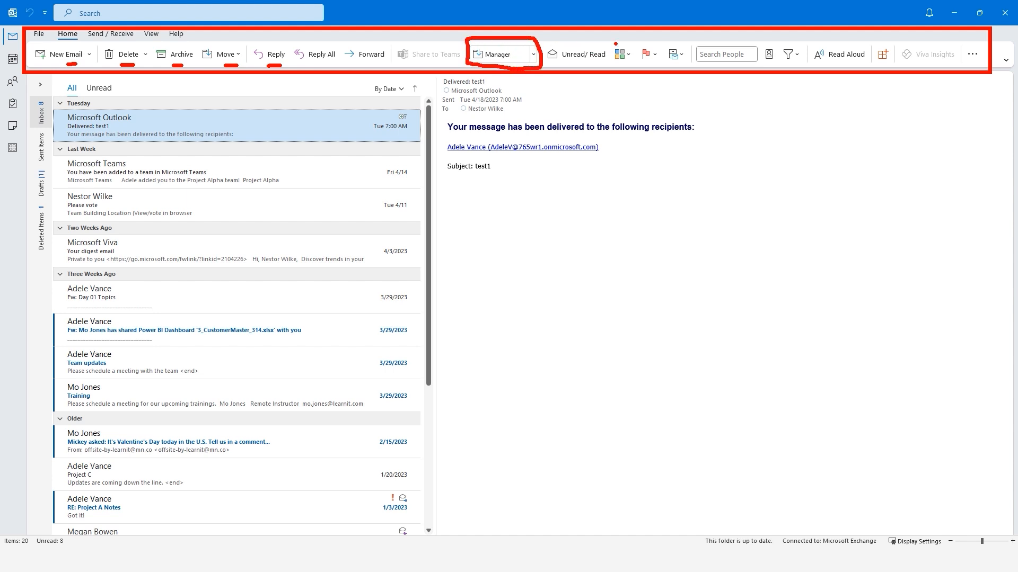
pyautogui.moveTo(615, 43)
pyautogui.mouseDown()
pyautogui.moveTo(610, 67)
pyautogui.moveTo(658, 68)
pyautogui.moveTo(660, 43)
pyautogui.moveTo(615, 42)
pyautogui.mouseUp()
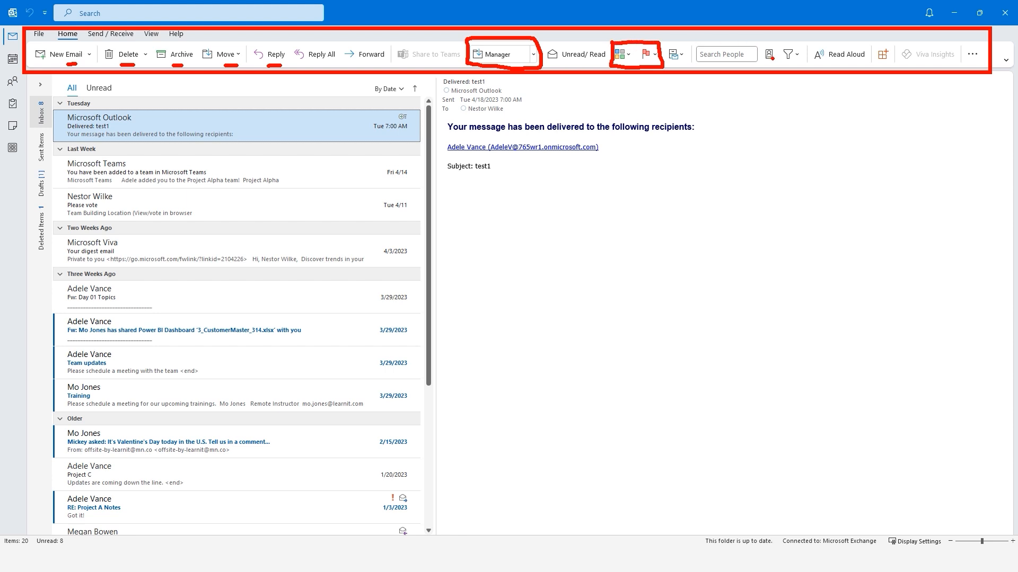
pyautogui.press('Escape')
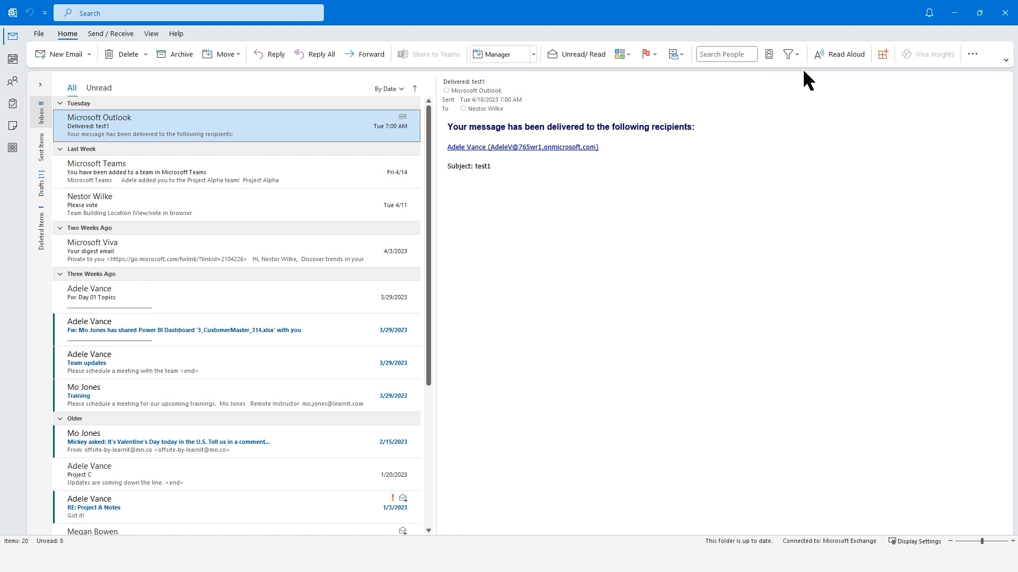
# - Remove Assign Policy, Read Aloud and Get Add-ins from the simplified Home ribbon, and check the overflow list of extra commands
pyautogui.rightClick(674, 52)
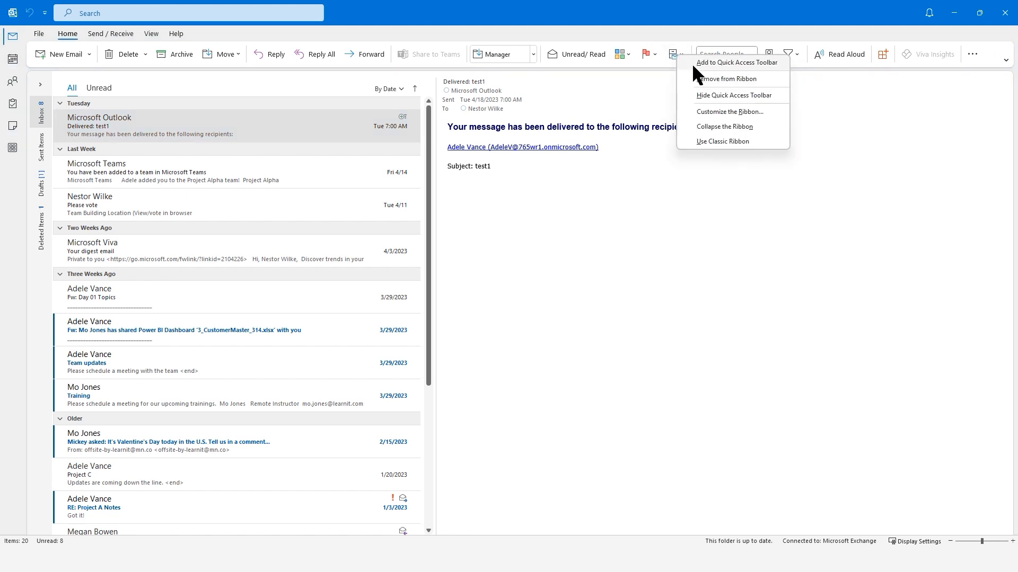
pyautogui.click(707, 77)
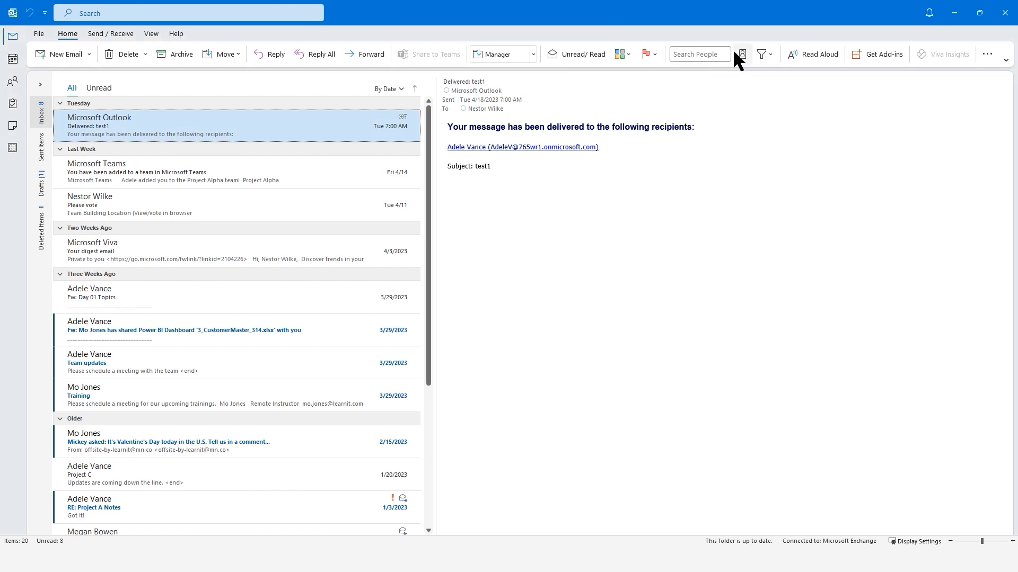
pyautogui.rightClick(810, 51)
pyautogui.click(840, 77)
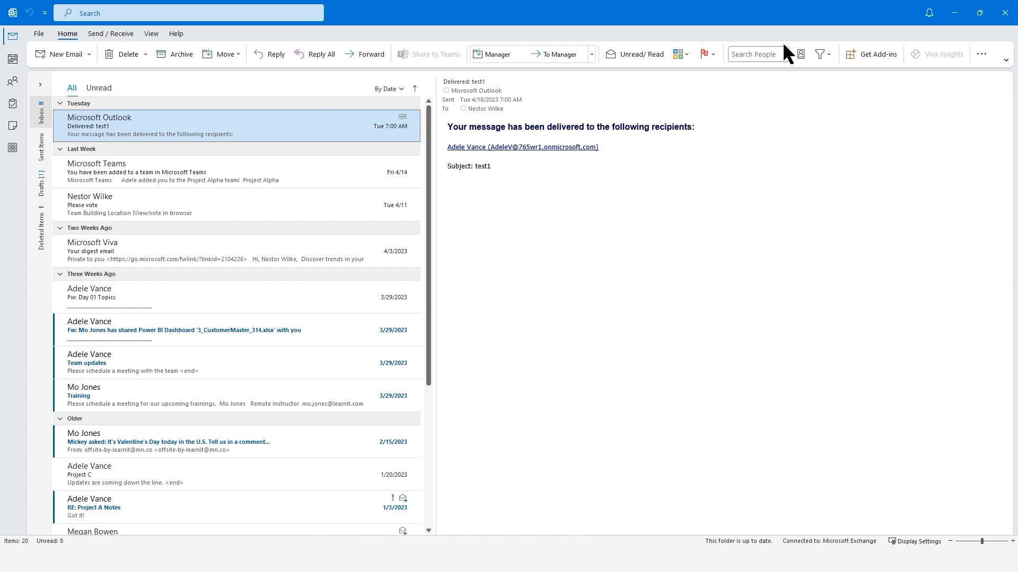
pyautogui.rightClick(856, 52)
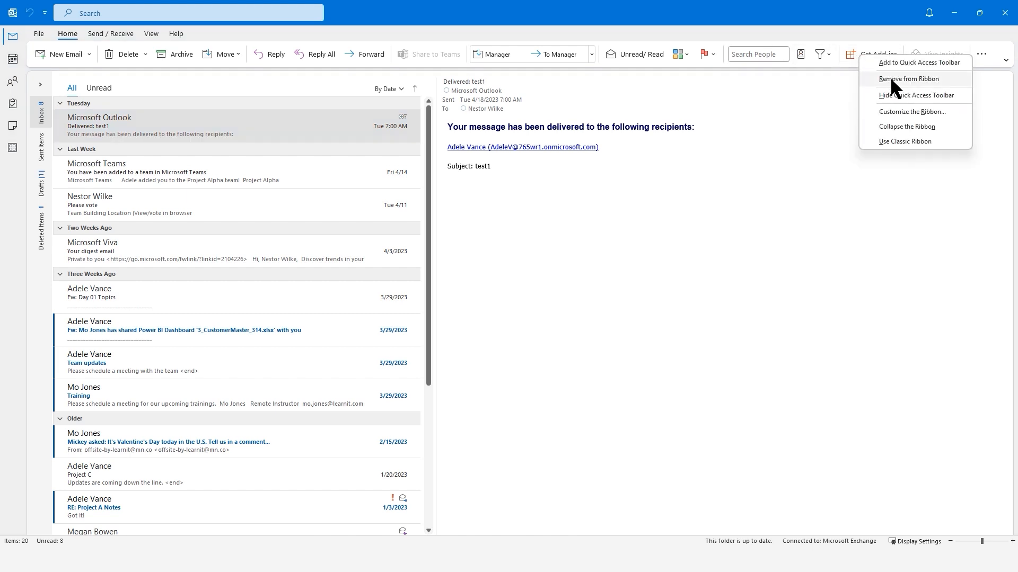
pyautogui.click(889, 77)
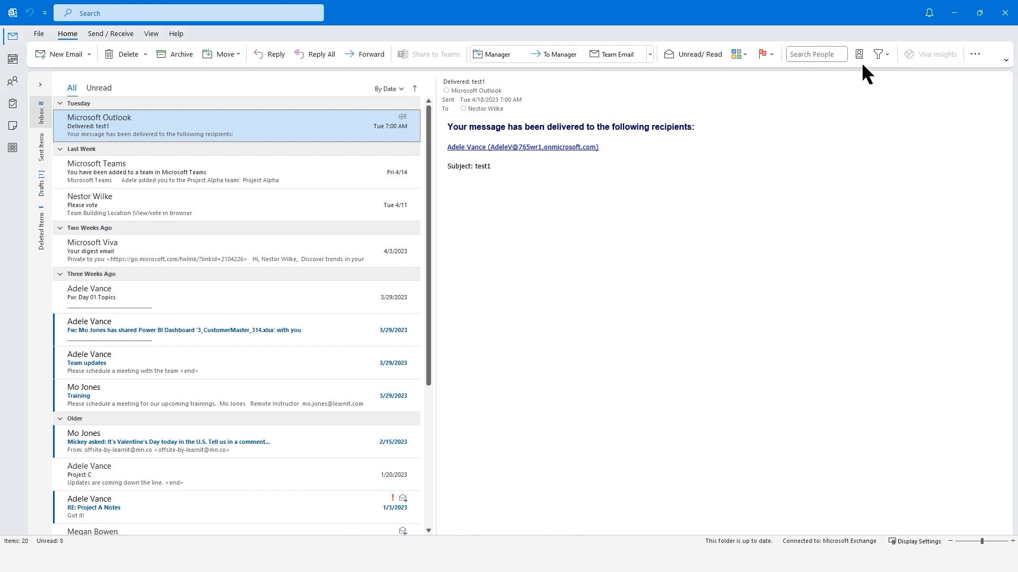
pyautogui.click(976, 57)
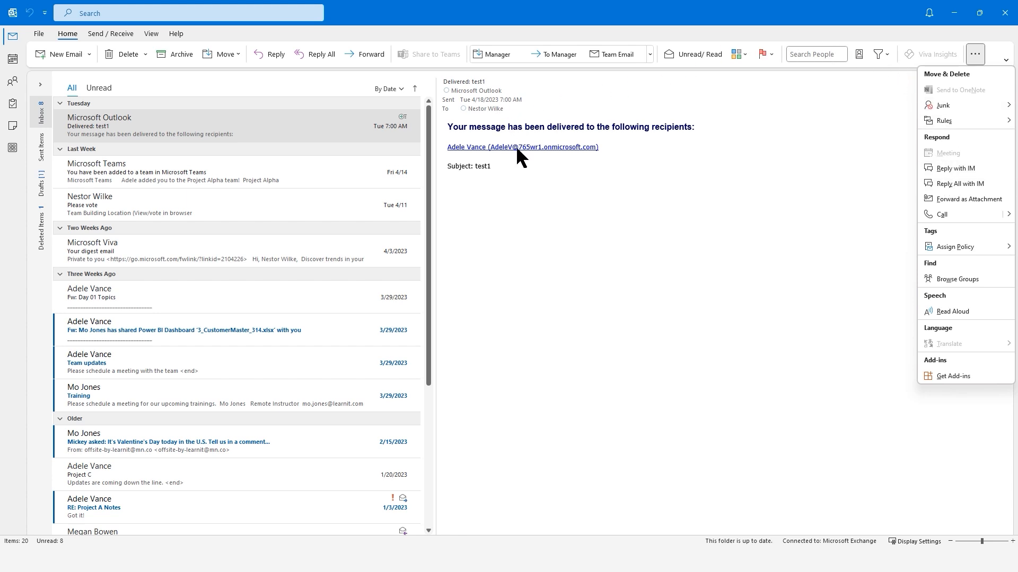
pyautogui.click(482, 168)
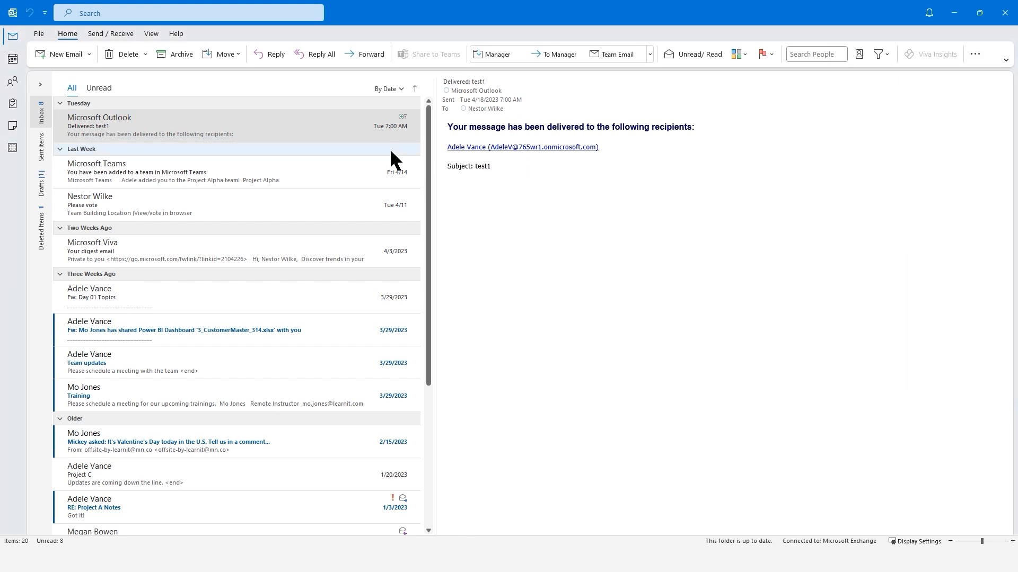
# - Review the simplified View commands, and open the "Delivered: test1" message in its own window to check its ribbon before closing it
pyautogui.click(151, 35)
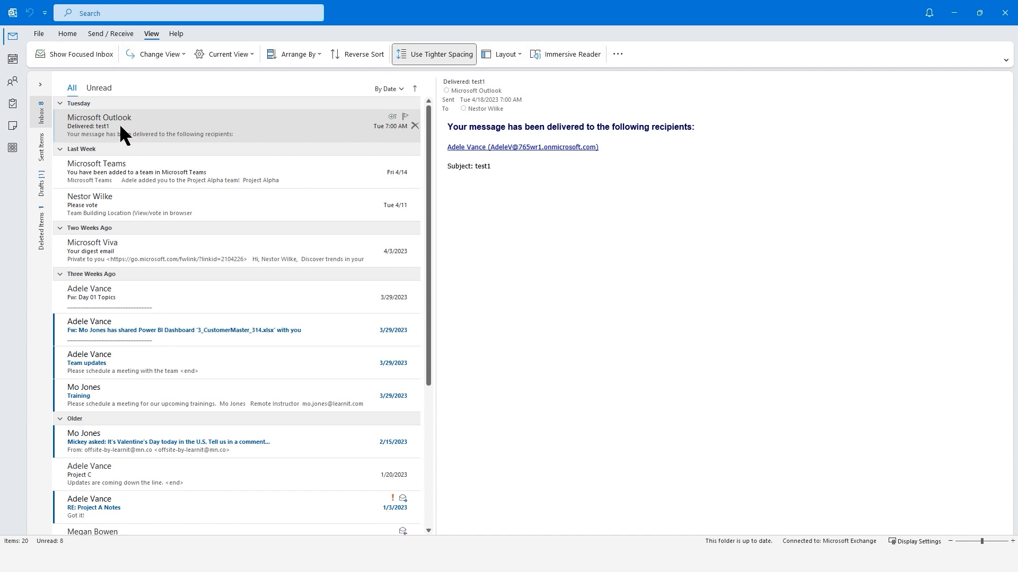
pyautogui.click(135, 125)
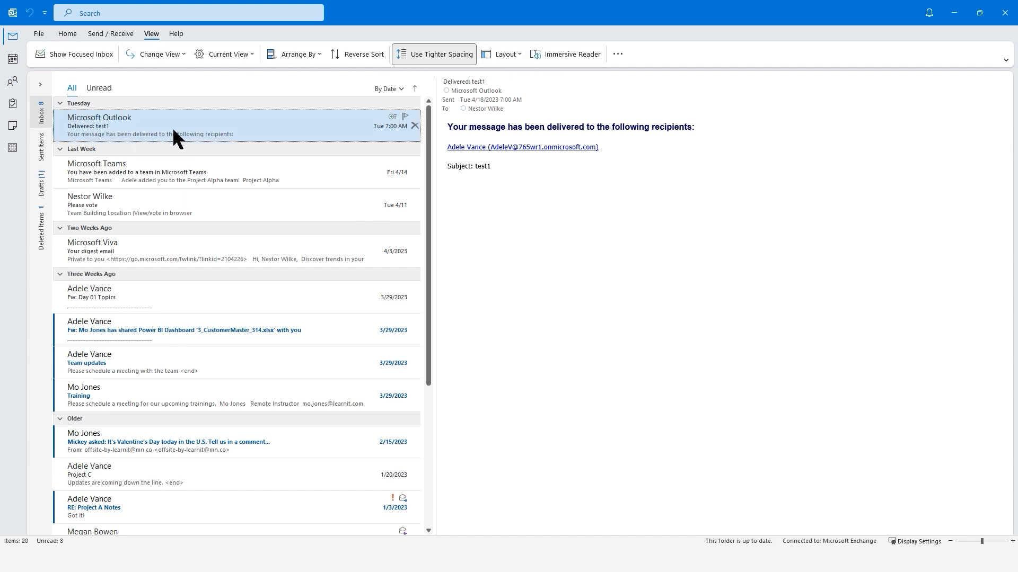
pyautogui.click(68, 32)
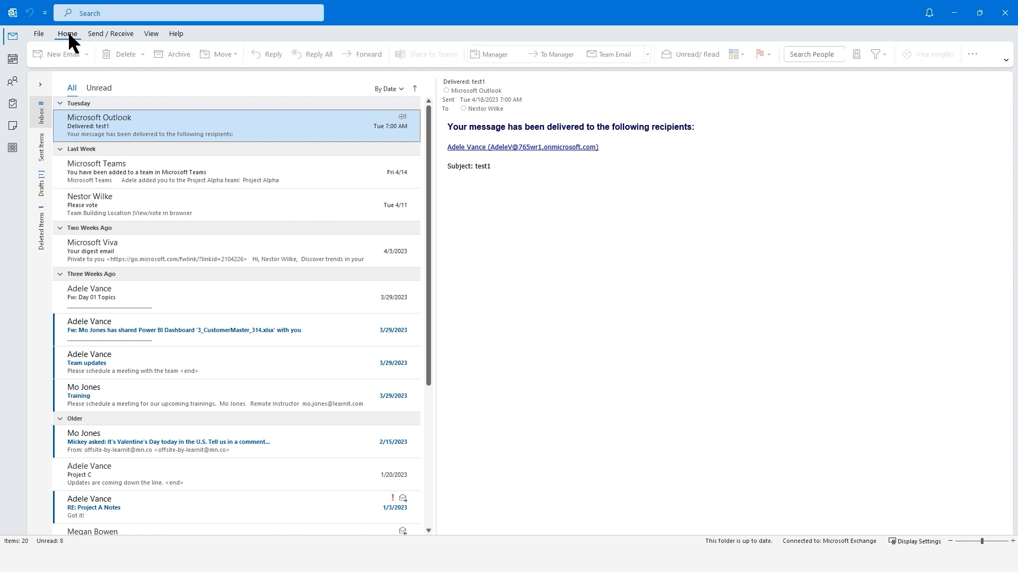
pyautogui.doubleClick(148, 124)
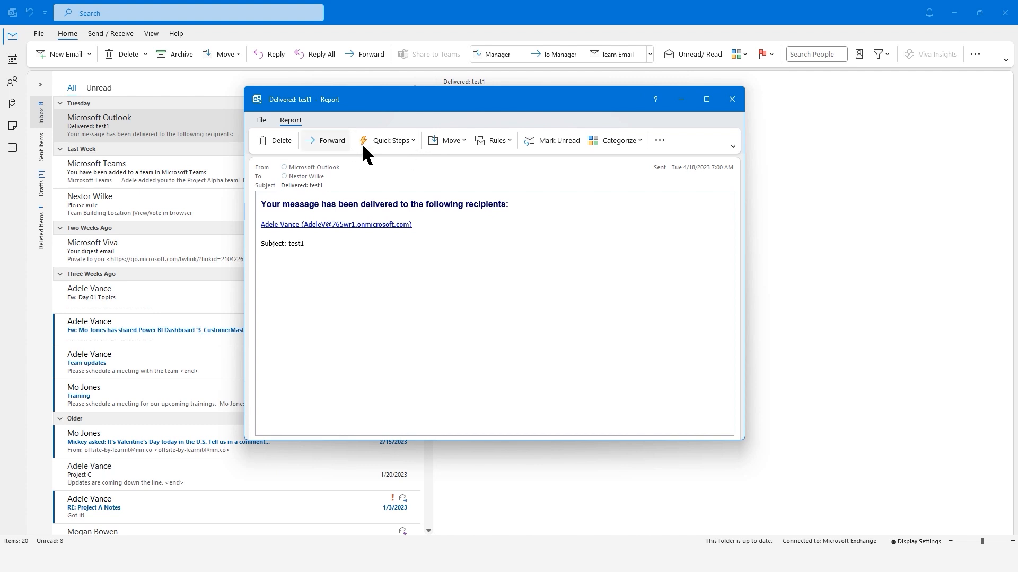
pyautogui.click(732, 99)
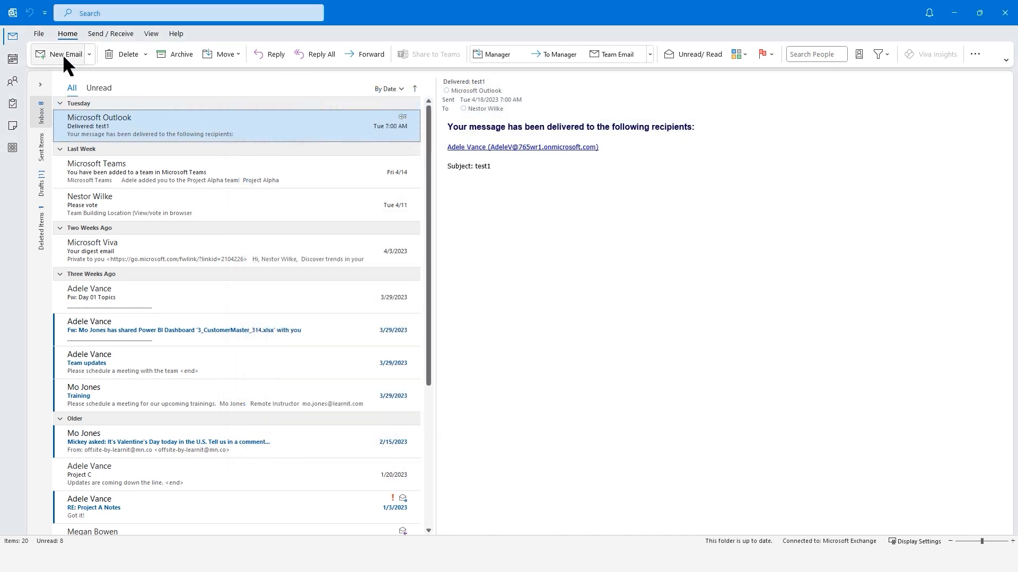
# - Open a blank new email, check its Insert, Options, Format Text, Review and Message commands, and close it unsent
pyautogui.click(62, 54)
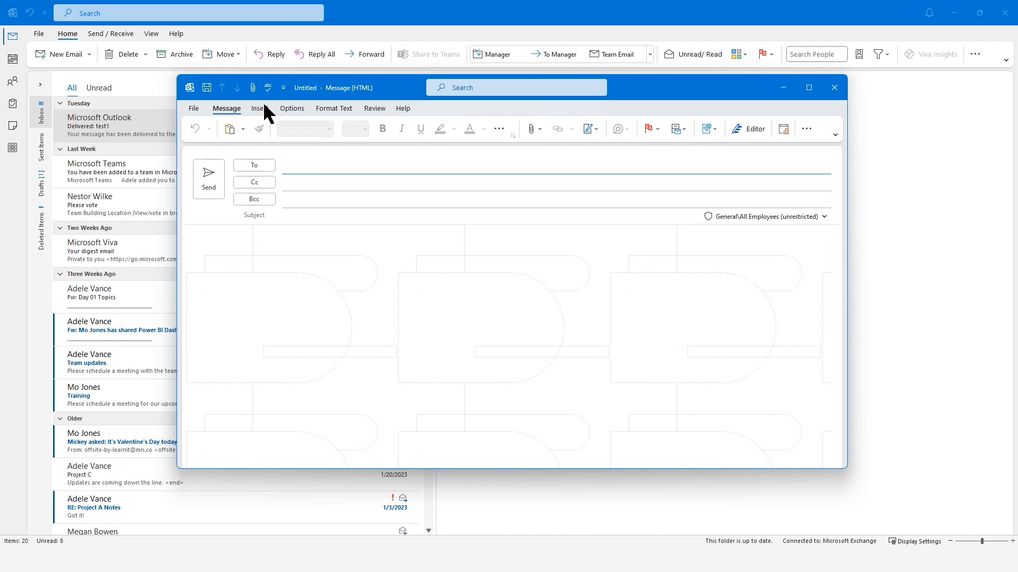
pyautogui.click(263, 104)
pyautogui.click(297, 105)
pyautogui.click(332, 106)
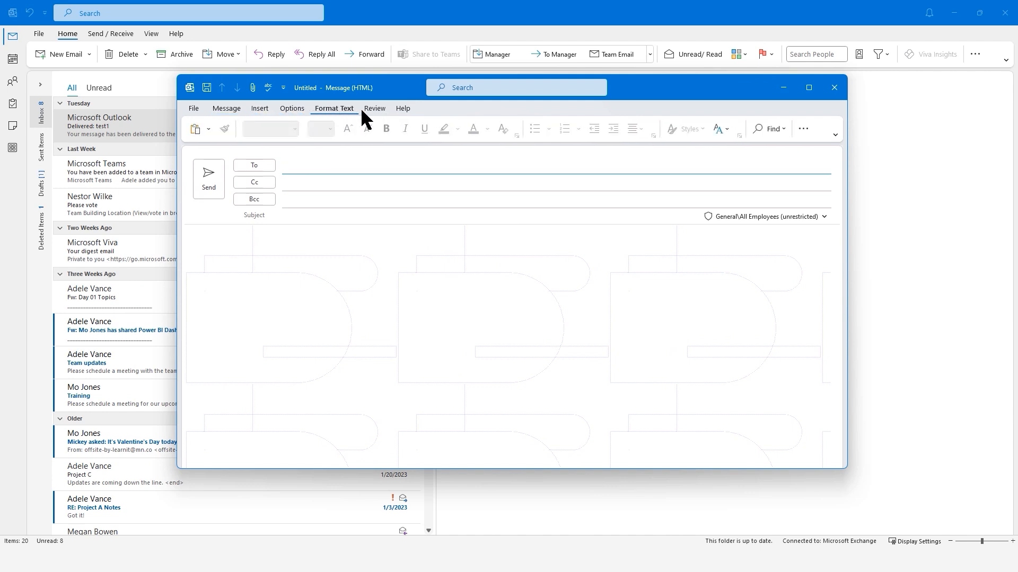
pyautogui.click(374, 109)
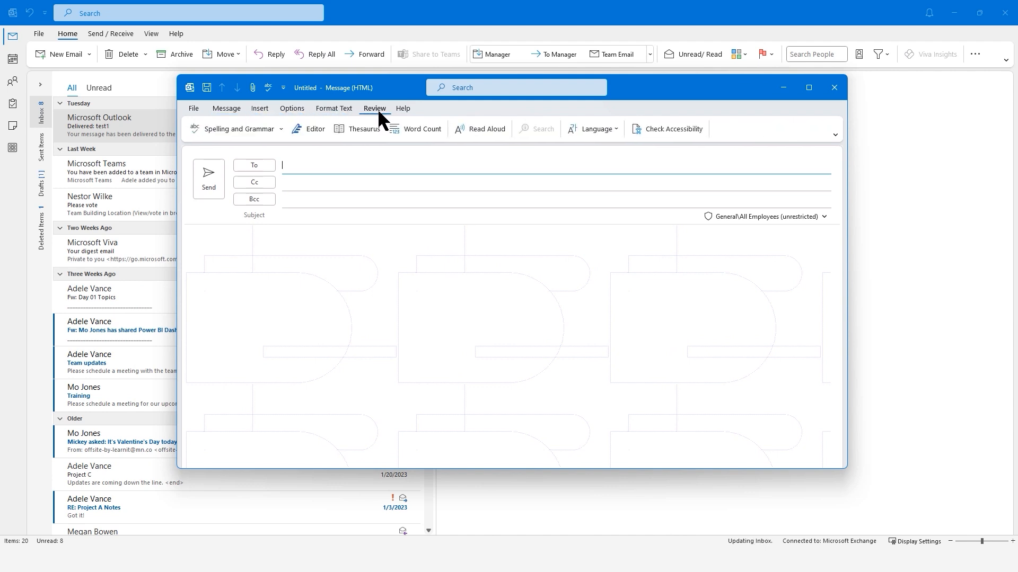
pyautogui.click(227, 108)
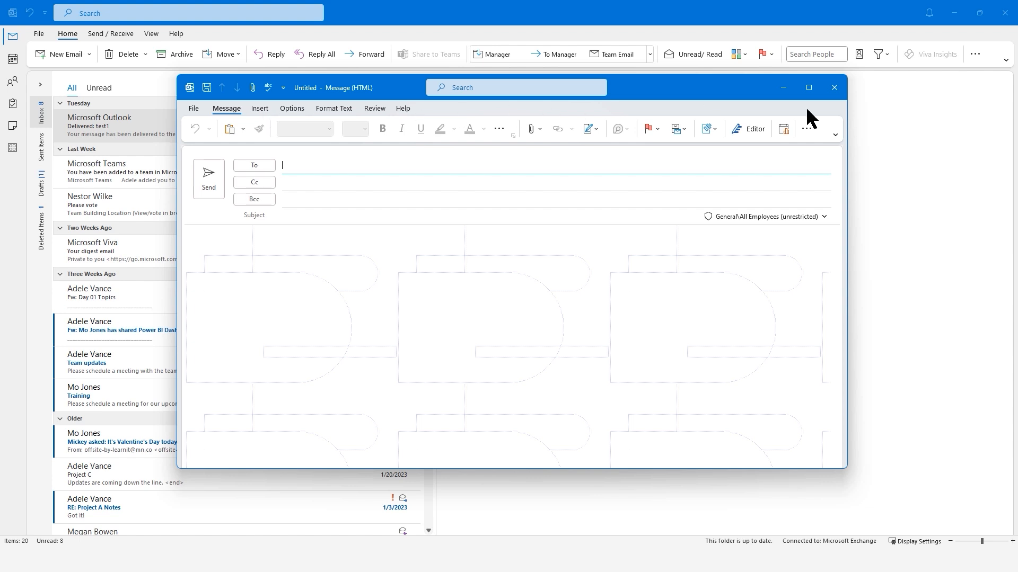
pyautogui.click(835, 88)
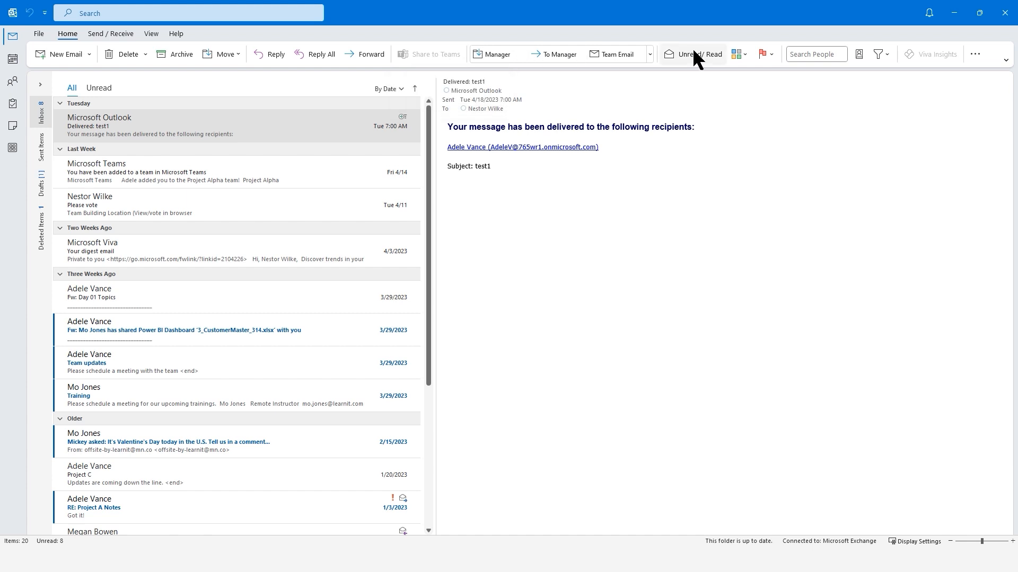
# - Check the overflow list of extra Home commands for Rules, and dismiss it
pyautogui.click(974, 55)
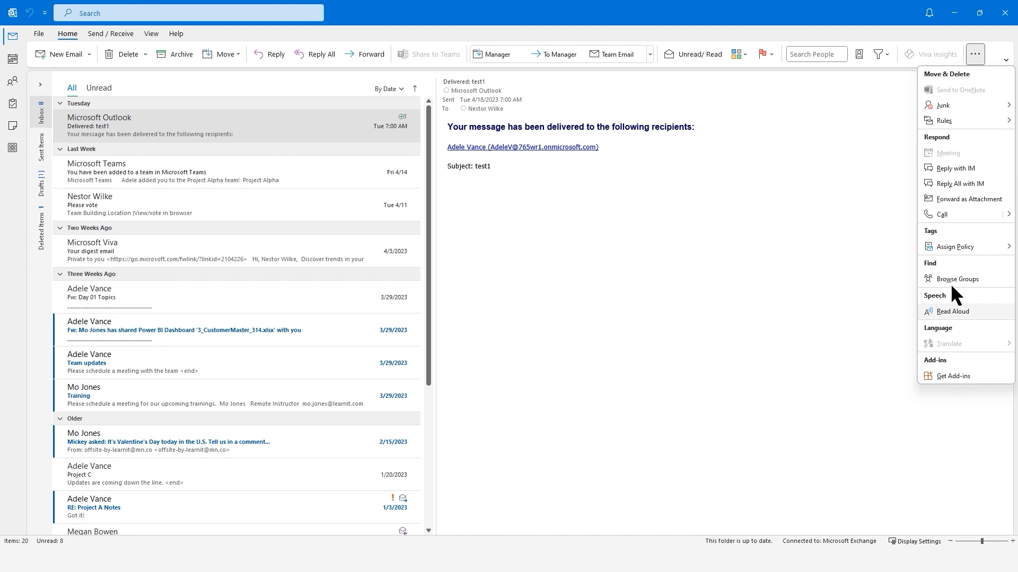
pyautogui.moveTo(948, 121)
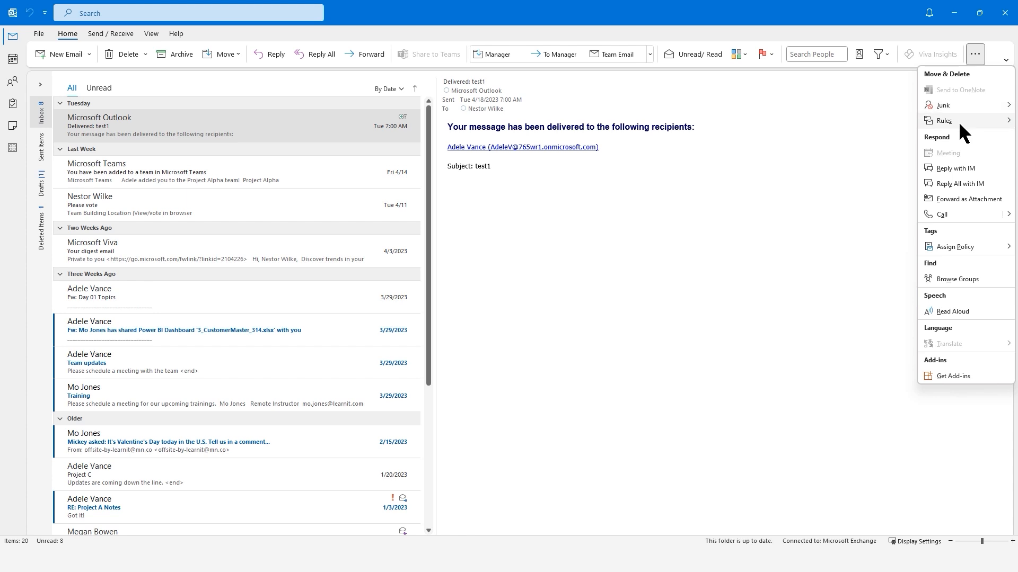
pyautogui.click(578, 194)
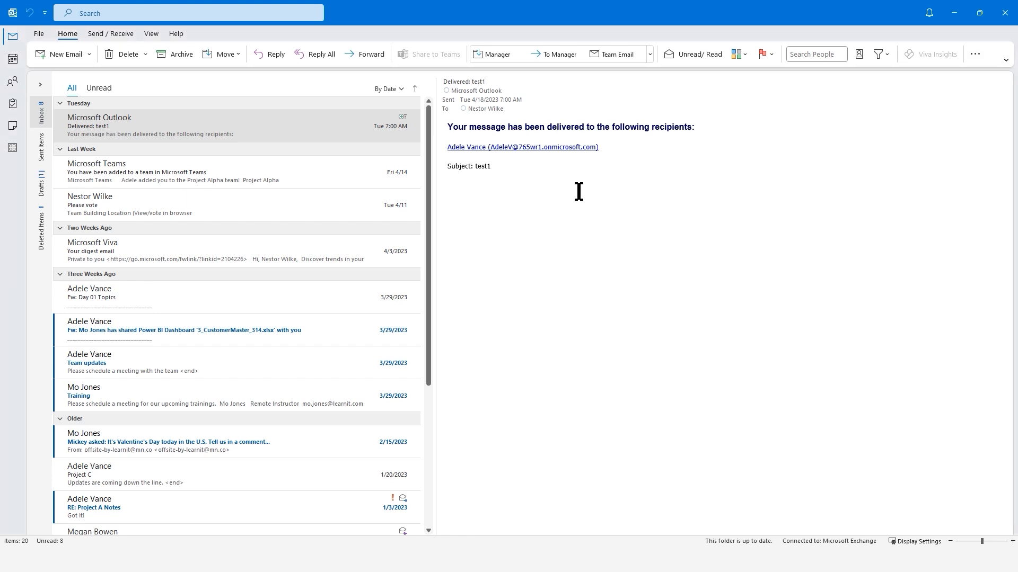
# - Set the Quick Access Toolbar position to Below Ribbon and add Manage Rules & Alerts to it
pyautogui.click(45, 16)
pyautogui.rightClick(69, 33)
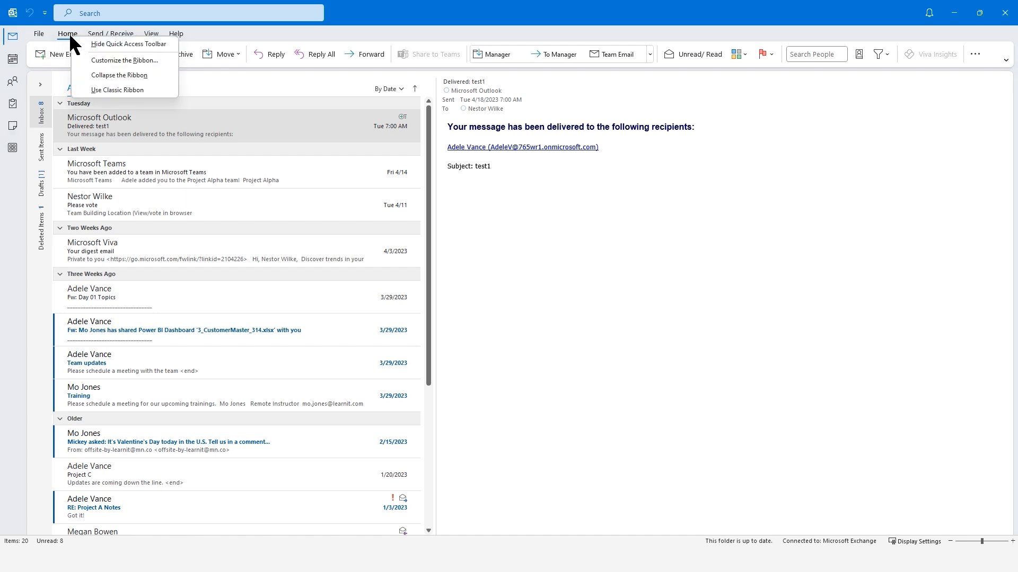
pyautogui.click(135, 60)
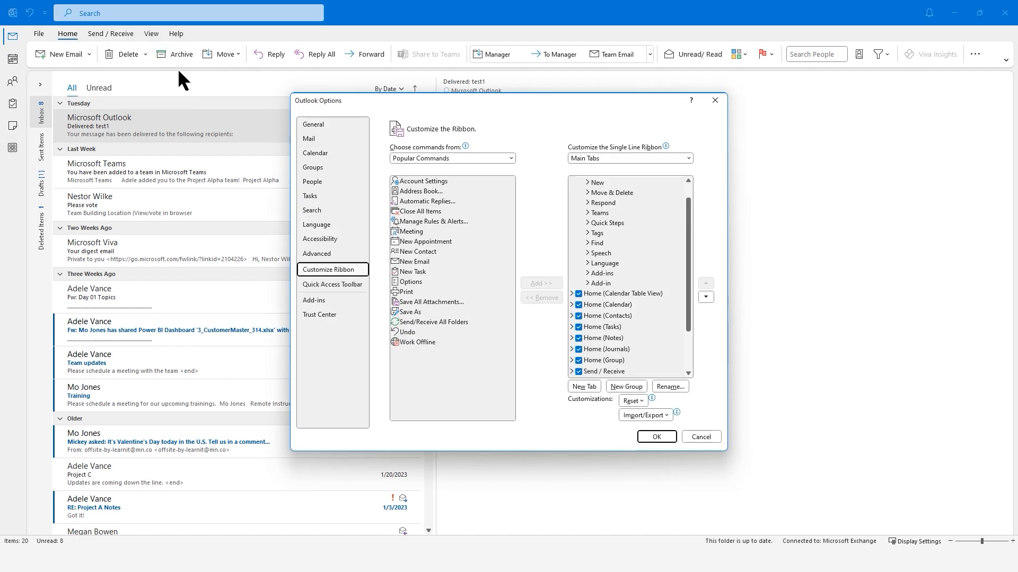
pyautogui.click(340, 285)
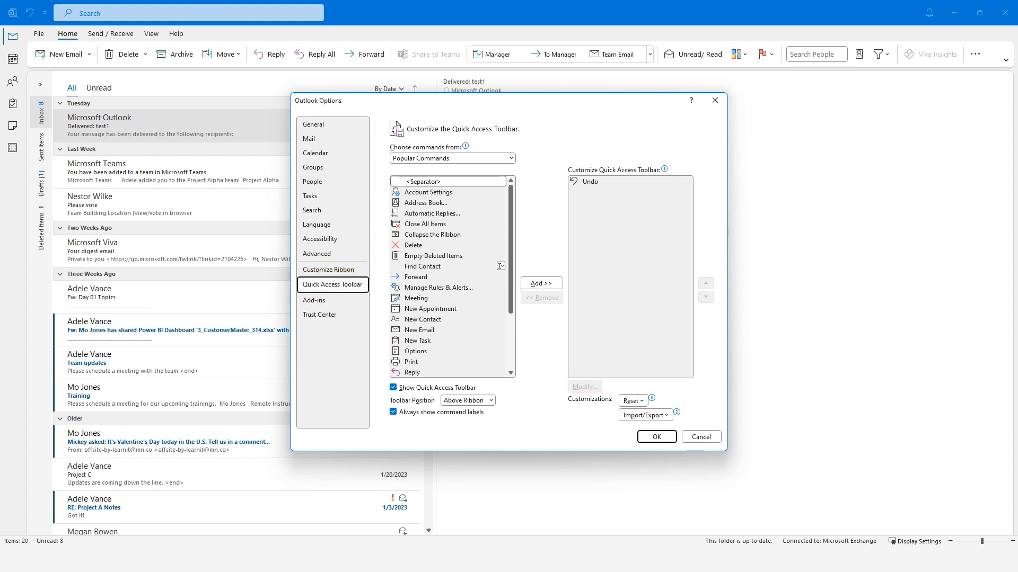
pyautogui.click(491, 401)
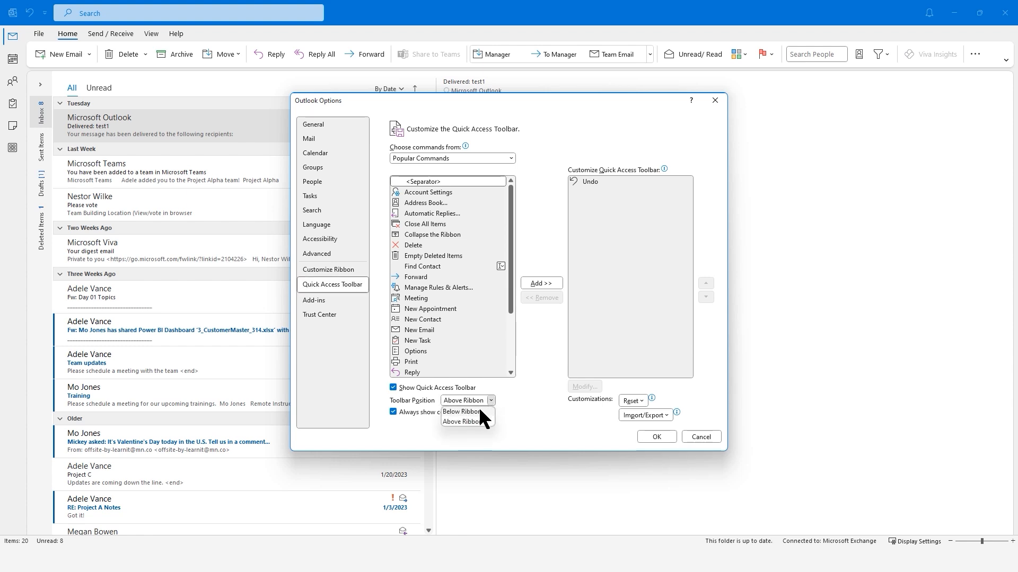
pyautogui.click(478, 408)
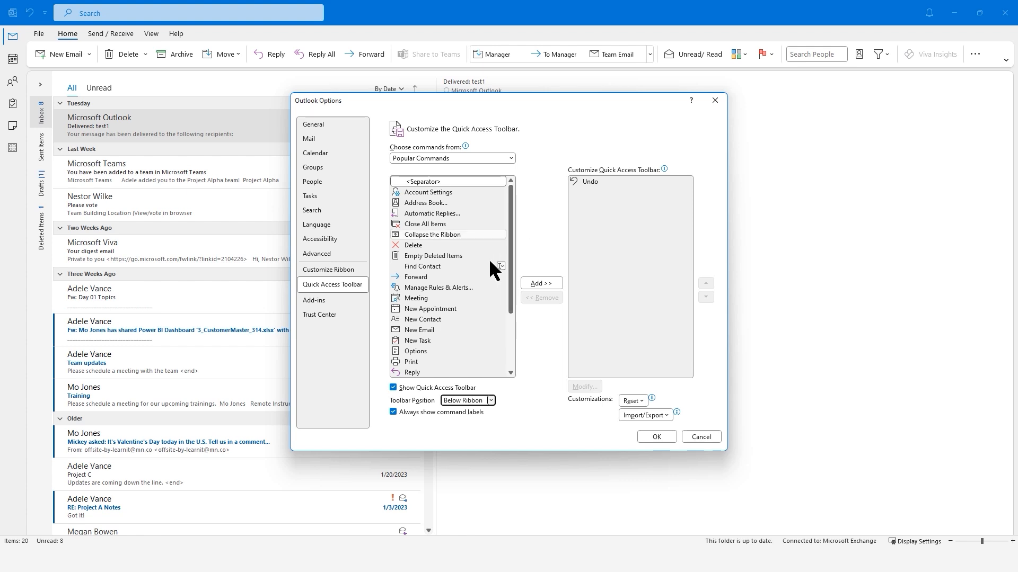
pyautogui.click(431, 286)
pyautogui.click(547, 283)
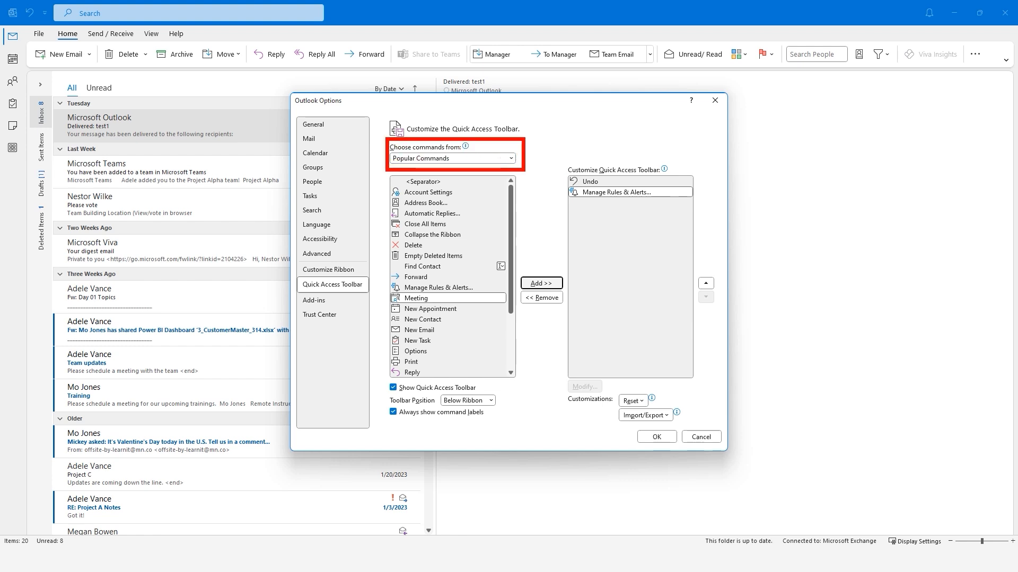
# - Find To-Do Bar among All Commands and add it to the Quick Access Toolbar
pyautogui.click(511, 157)
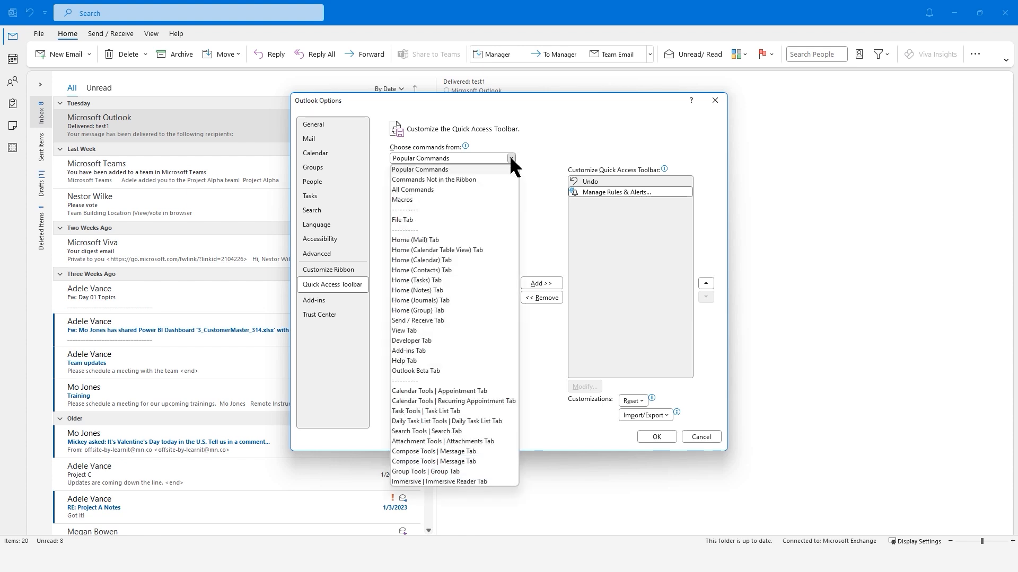
pyautogui.click(411, 189)
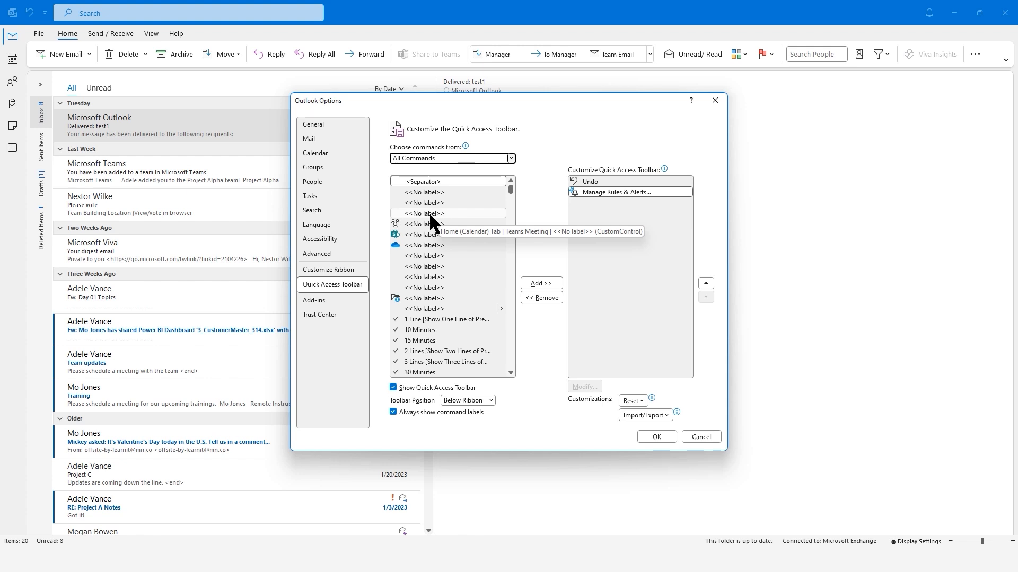
pyautogui.click(429, 214)
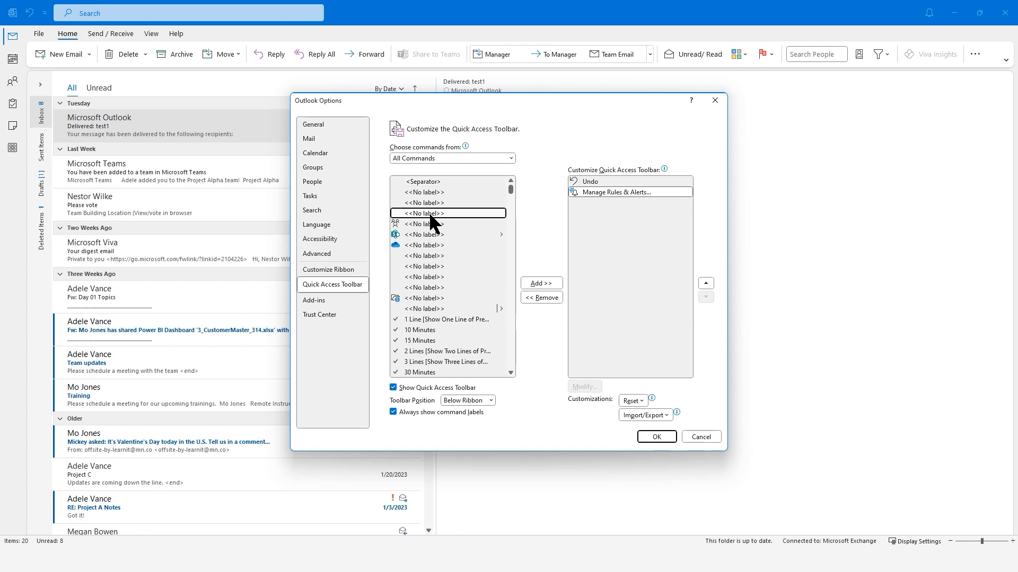
pyautogui.press('t')
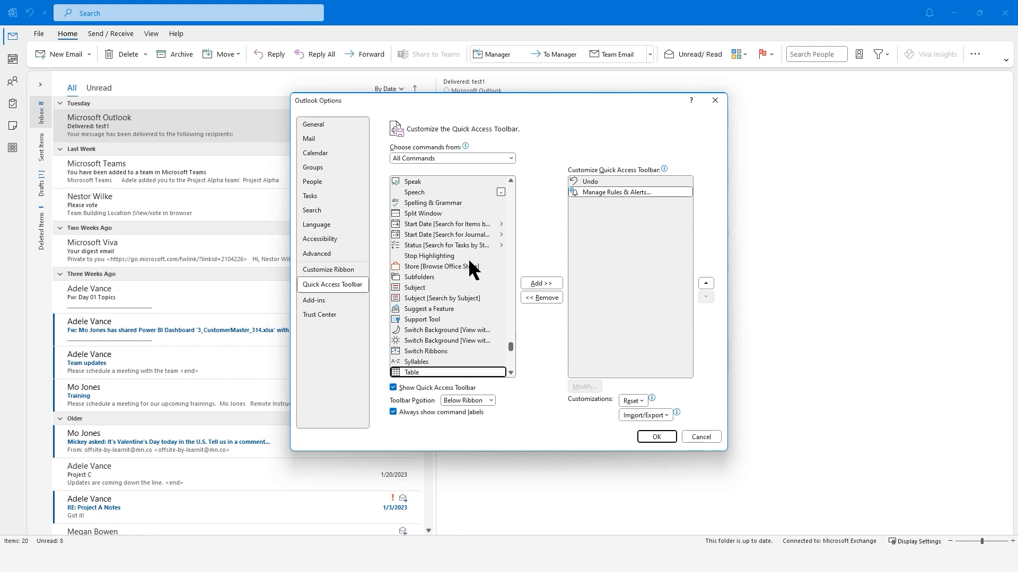
pyautogui.scroll(-3, 475, 276)
pyautogui.scroll(-12, 475, 276)
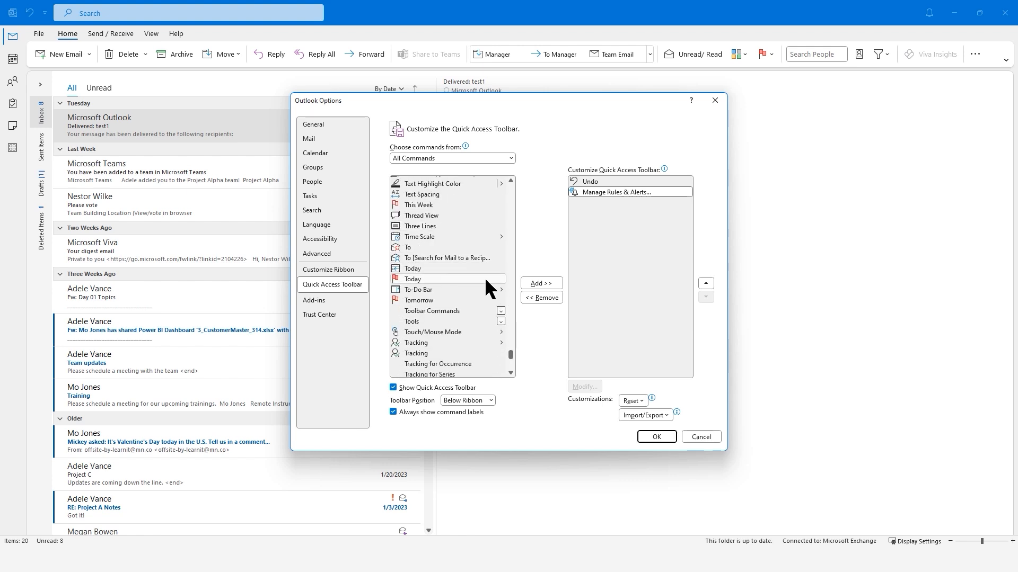
pyautogui.click(433, 287)
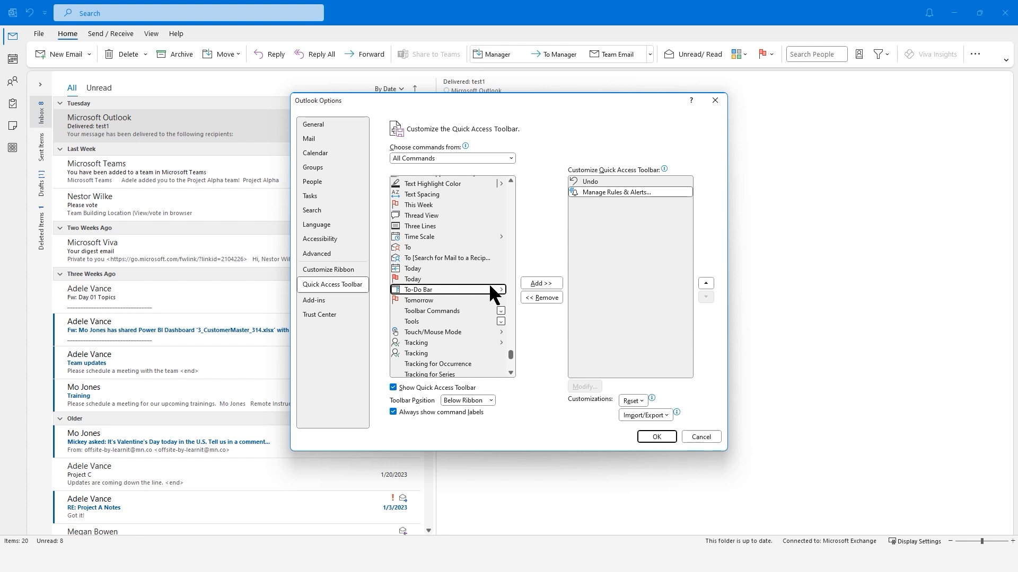
pyautogui.click(546, 281)
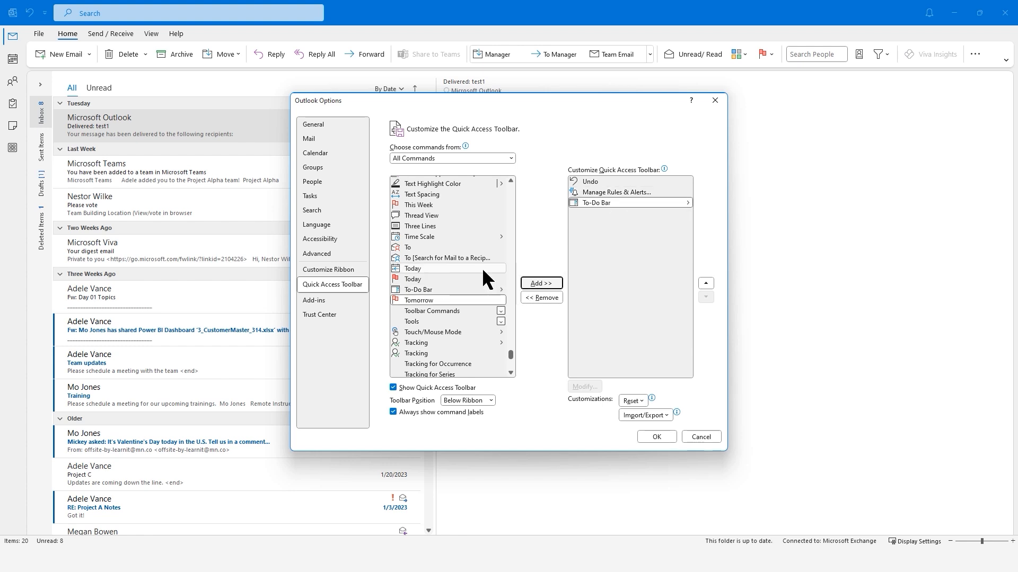
# - Add Focused Inbox from All Commands to the Quick Access Toolbar and apply the toolbar changes
pyautogui.click(429, 214)
pyautogui.press('f')
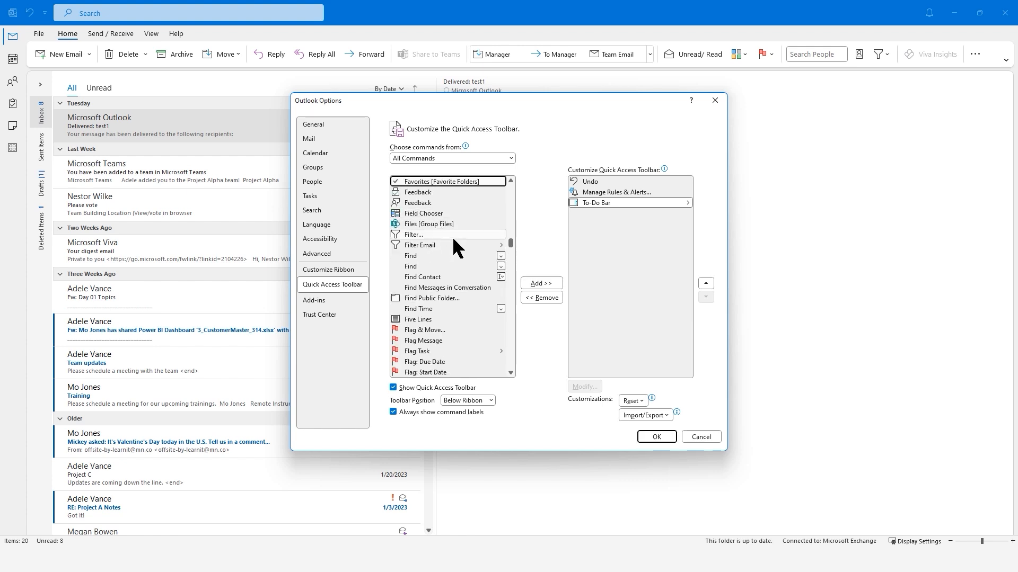
pyautogui.scroll(-2, 453, 236)
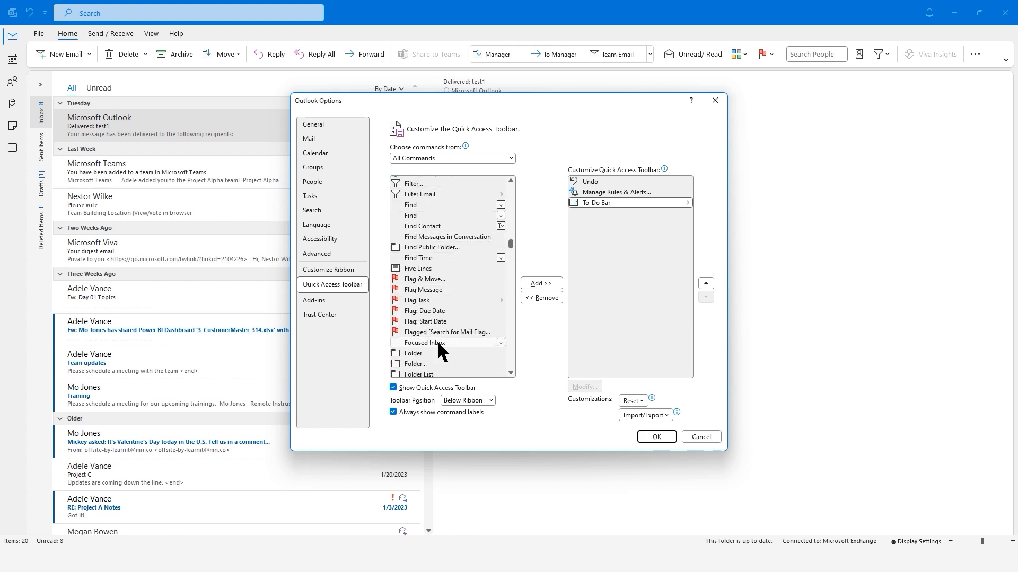
pyautogui.click(439, 343)
pyautogui.click(540, 284)
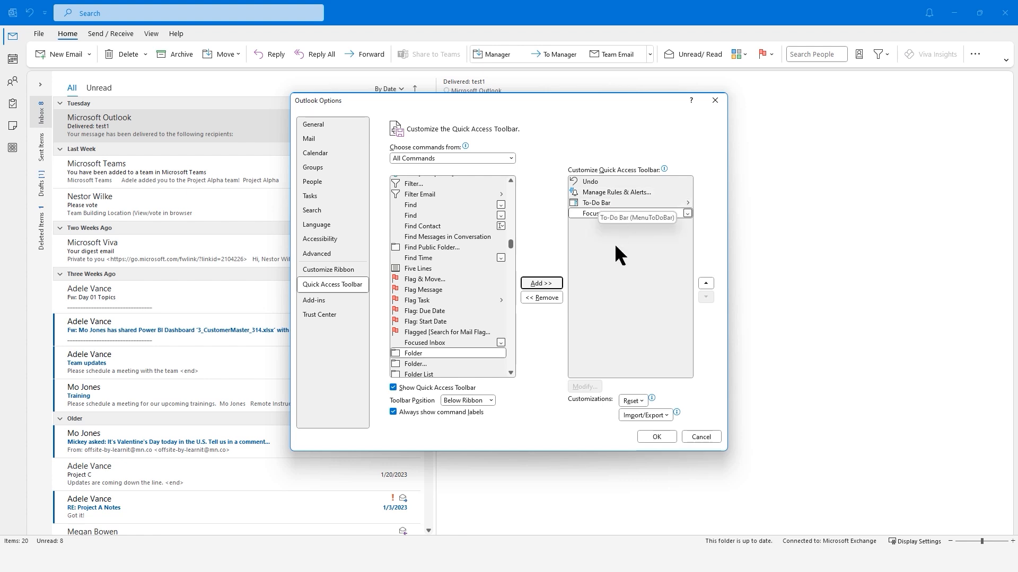
pyautogui.click(656, 436)
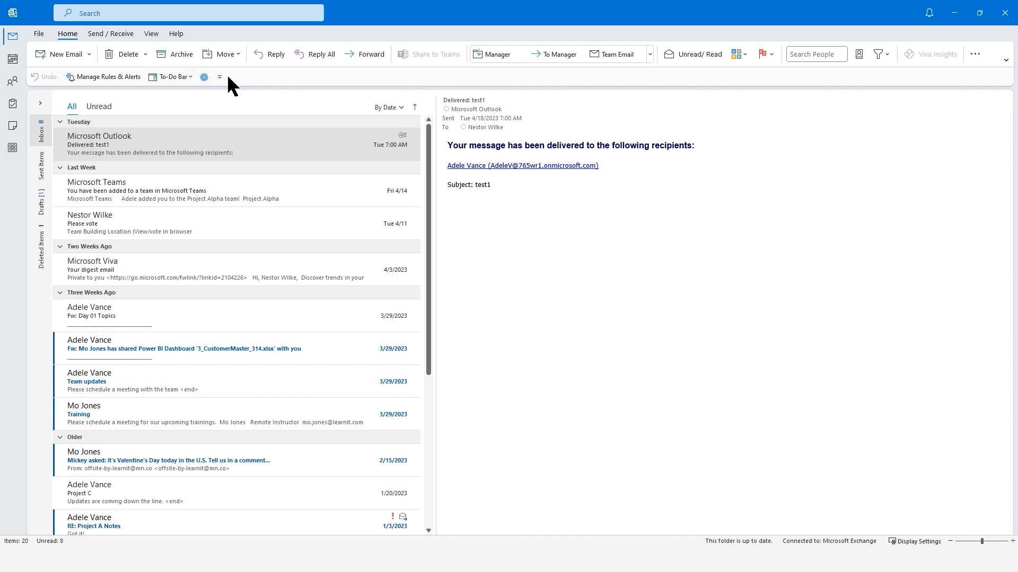
# - Try the new Quick Access Toolbar commands by opening Rules and Alerts and the To-Do Bar options, dismissing both without changes
pyautogui.click(115, 75)
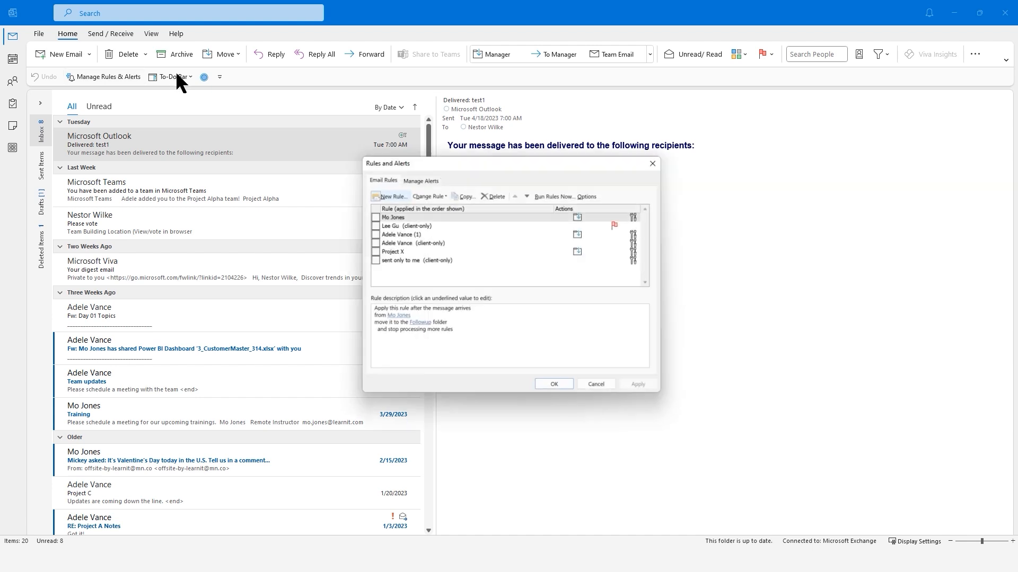
pyautogui.click(601, 386)
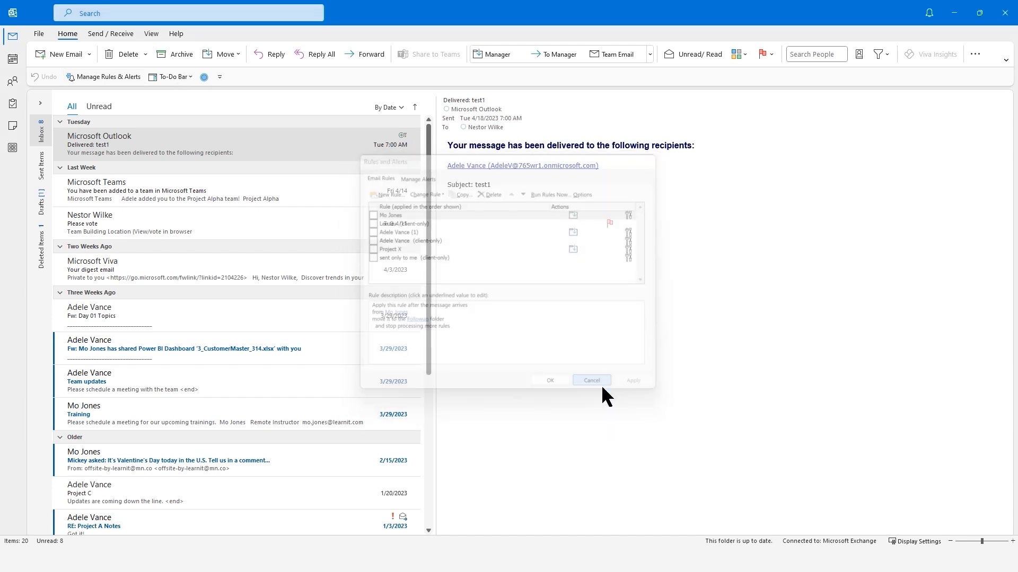
pyautogui.click(190, 77)
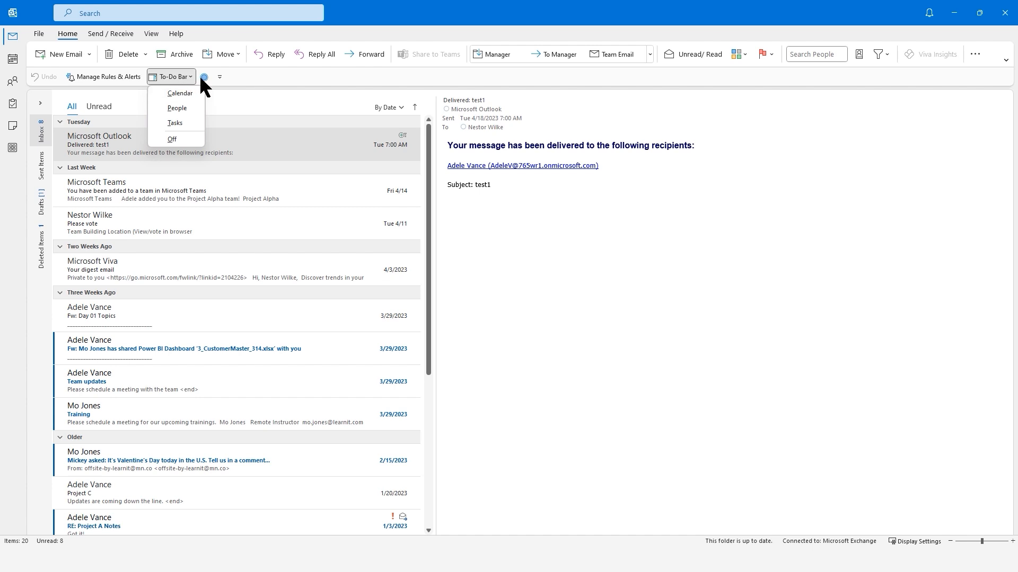
pyautogui.click(268, 69)
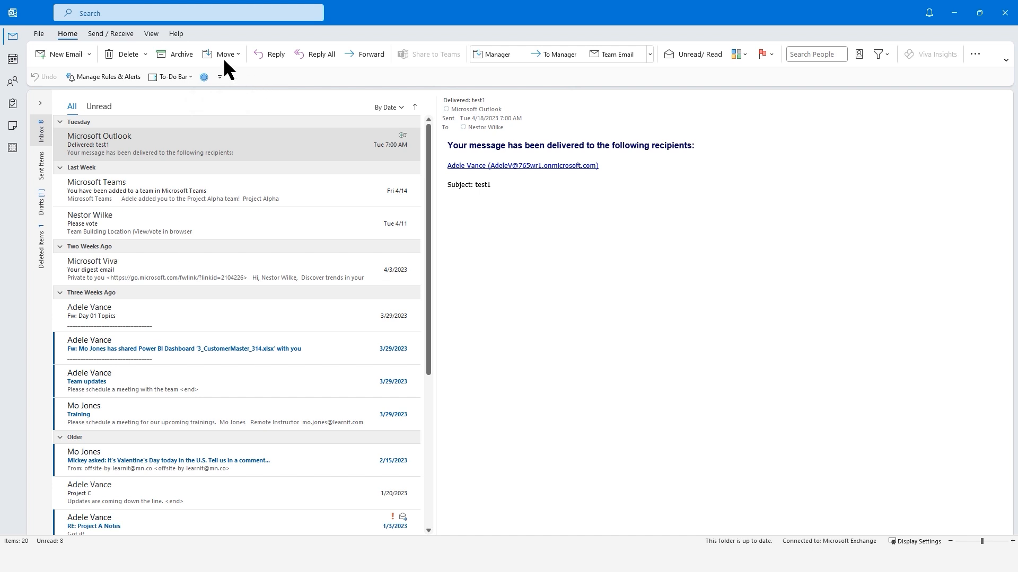
# - Check where the To-Do Bar options sit among the View layout commands, and dismiss them
pyautogui.click(150, 33)
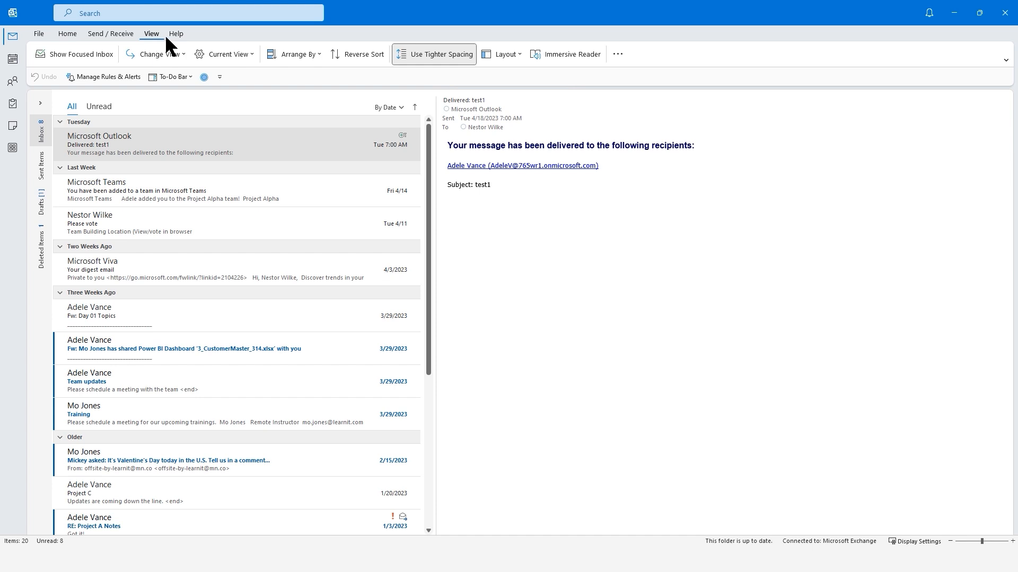
pyautogui.click(517, 53)
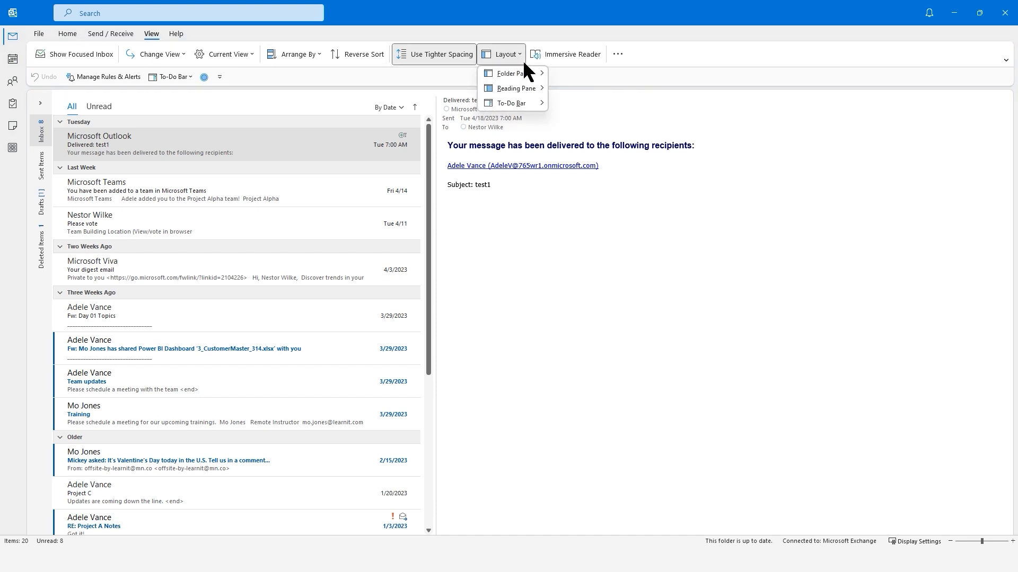
pyautogui.moveTo(527, 101)
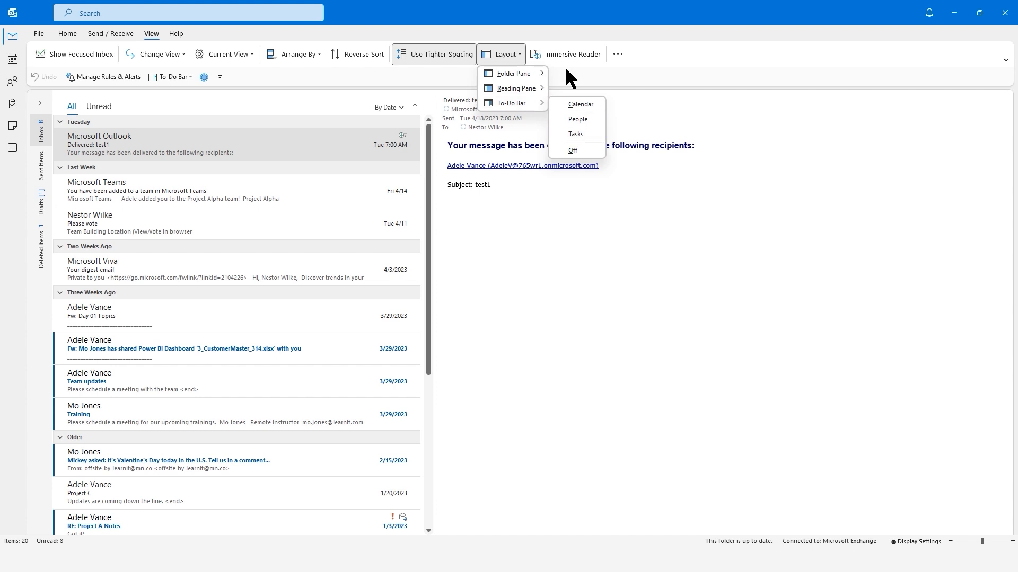
pyautogui.click(314, 75)
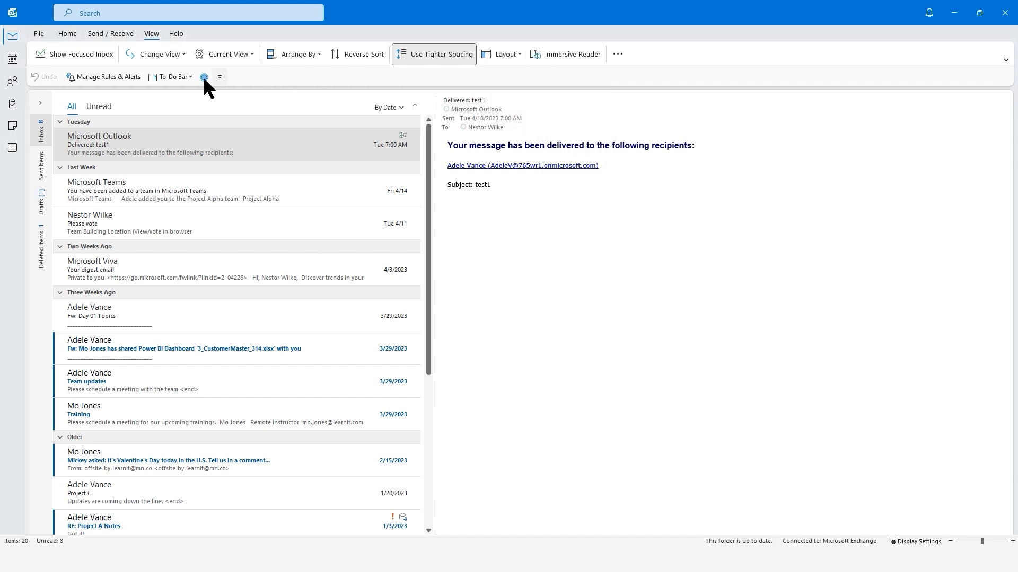
# - Show the Calendar in the To-Do Bar using the Quick Access Toolbar command
pyautogui.click(68, 34)
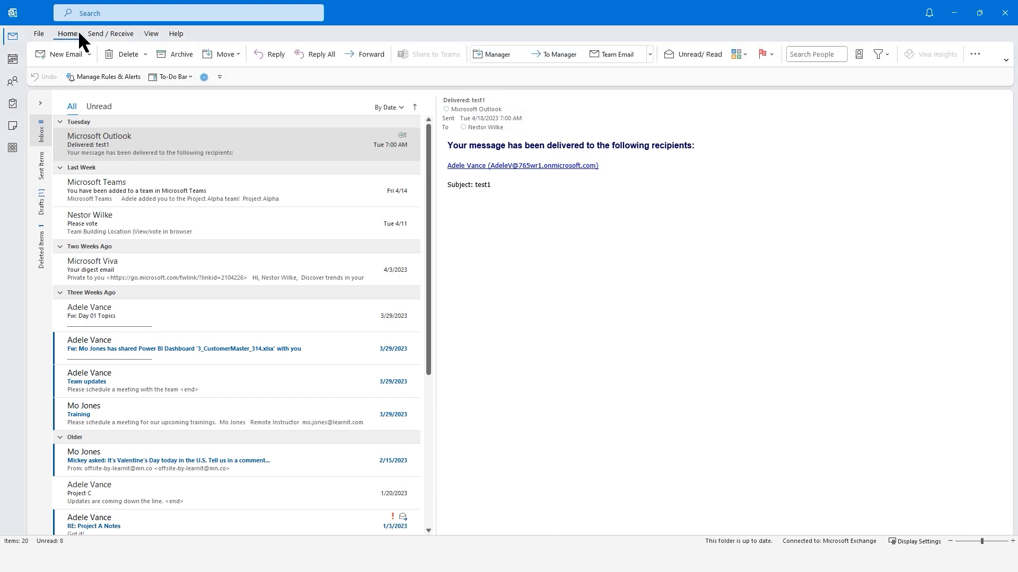
pyautogui.click(187, 75)
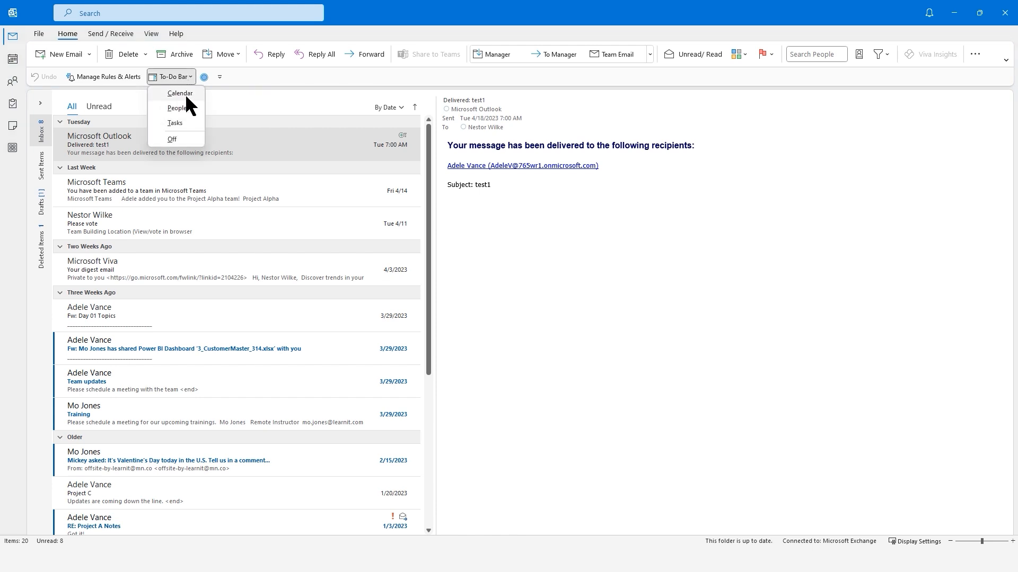
pyautogui.click(186, 94)
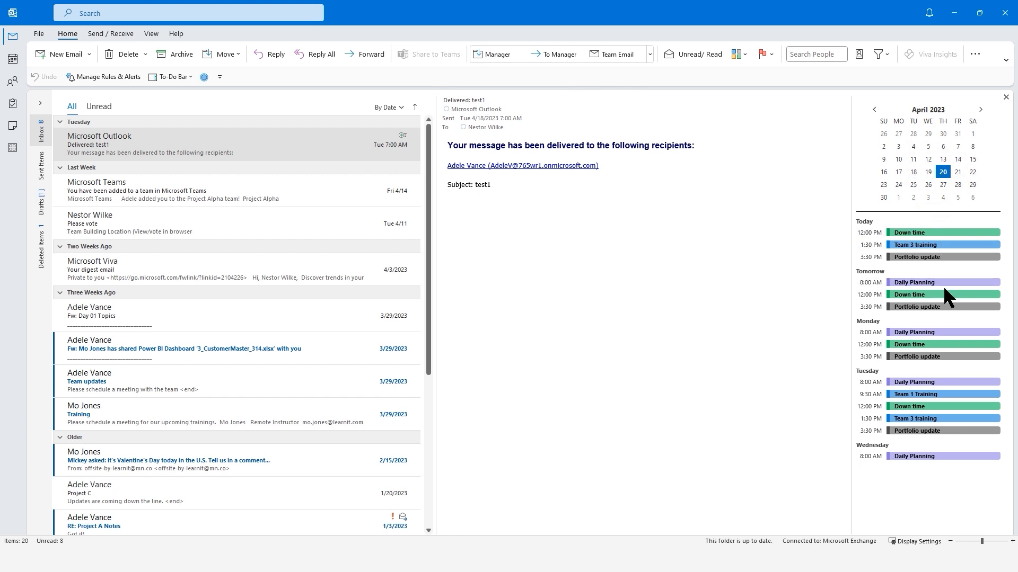
# - Browse upcoming appointments from April 21, 24 and 25 in the To-Do Bar calendar, and return to April 20
pyautogui.click(957, 173)
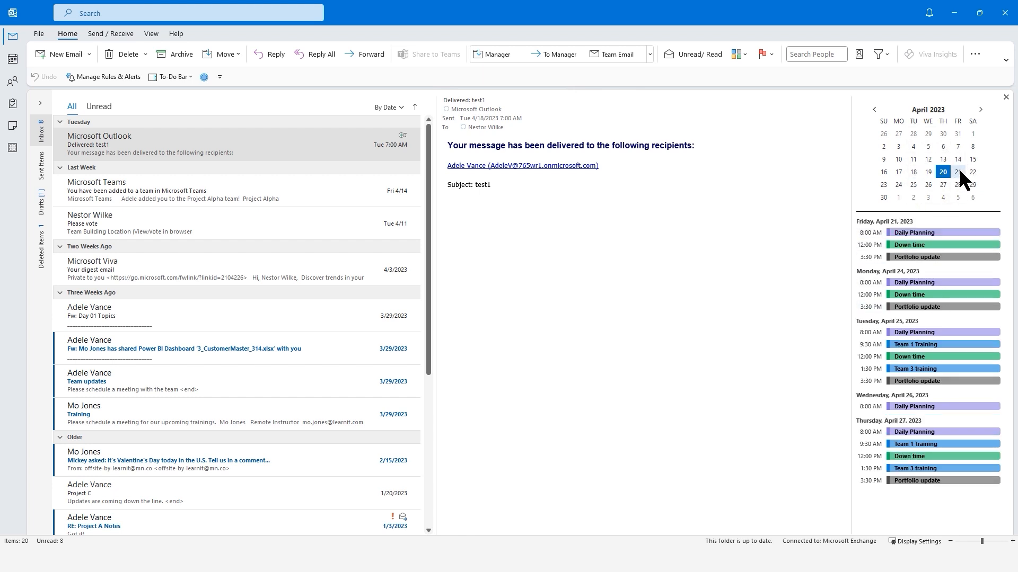
pyautogui.click(897, 185)
pyautogui.click(912, 184)
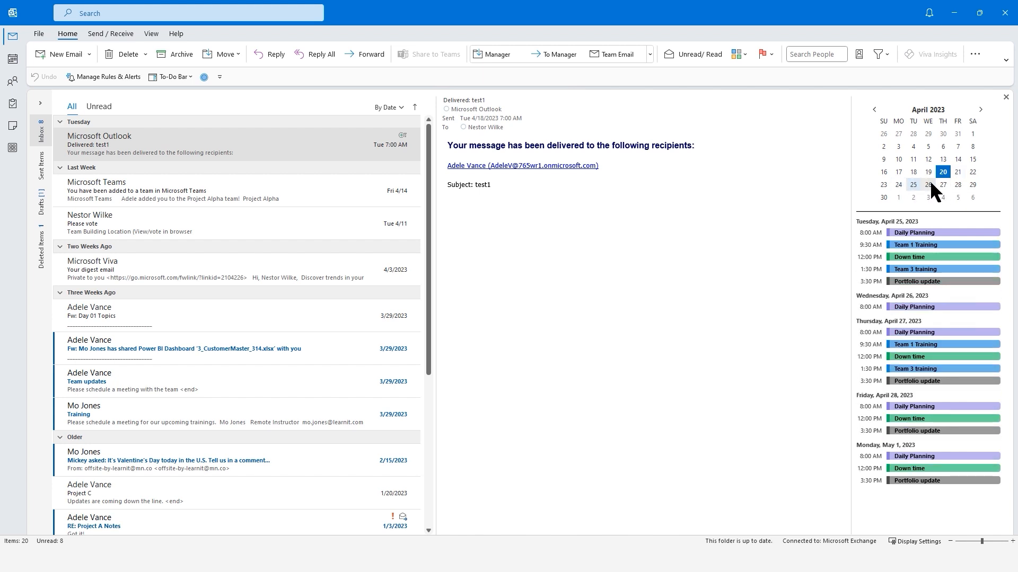
pyautogui.click(943, 172)
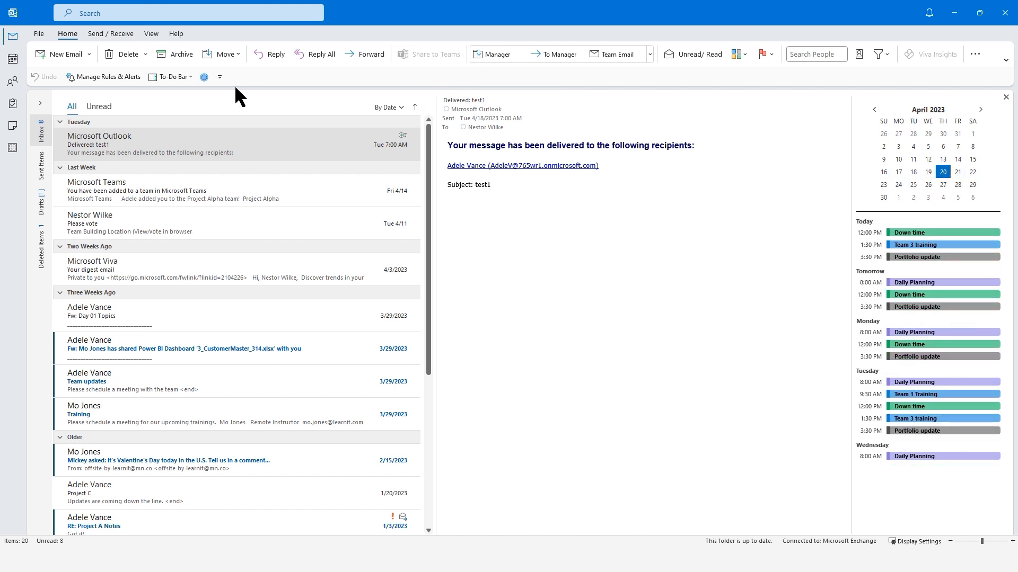
# - Add Tasks to the To-Do Bar below the calendar
pyautogui.click(190, 76)
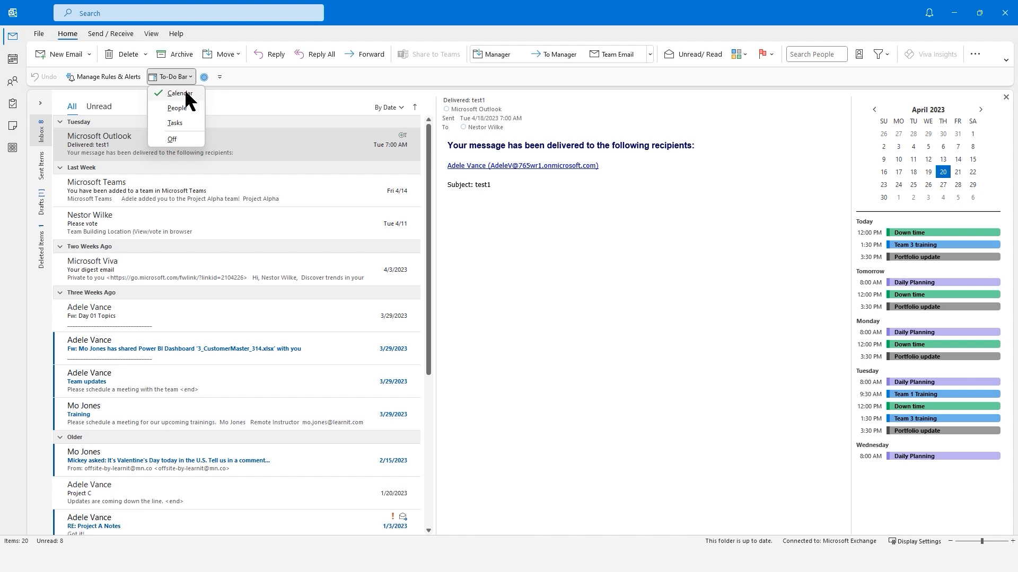
pyautogui.click(178, 127)
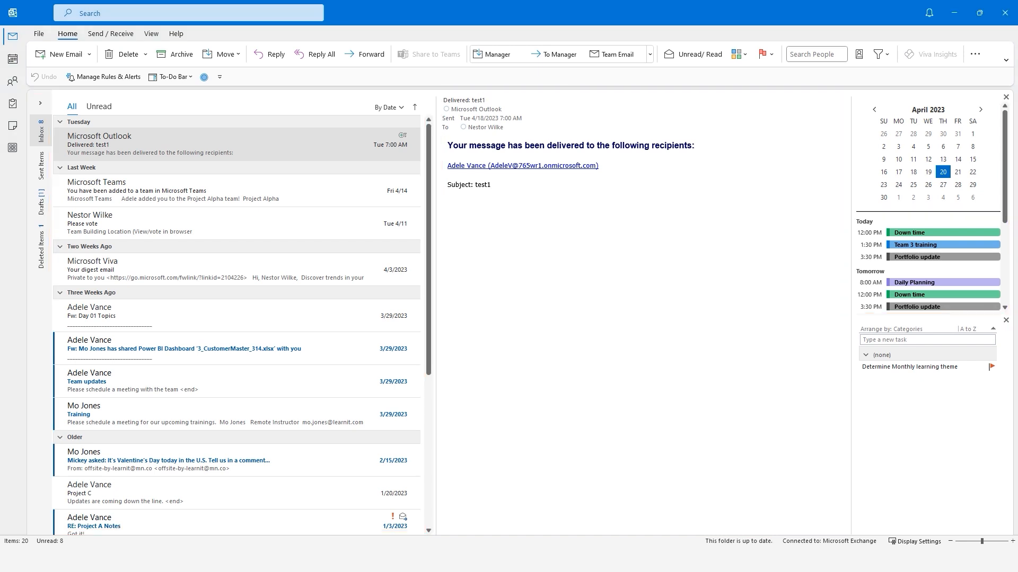
# - Compare the commands offered in the mail View, the Calendar and the Tasks View with the Quick Access Toolbar
pyautogui.click(147, 32)
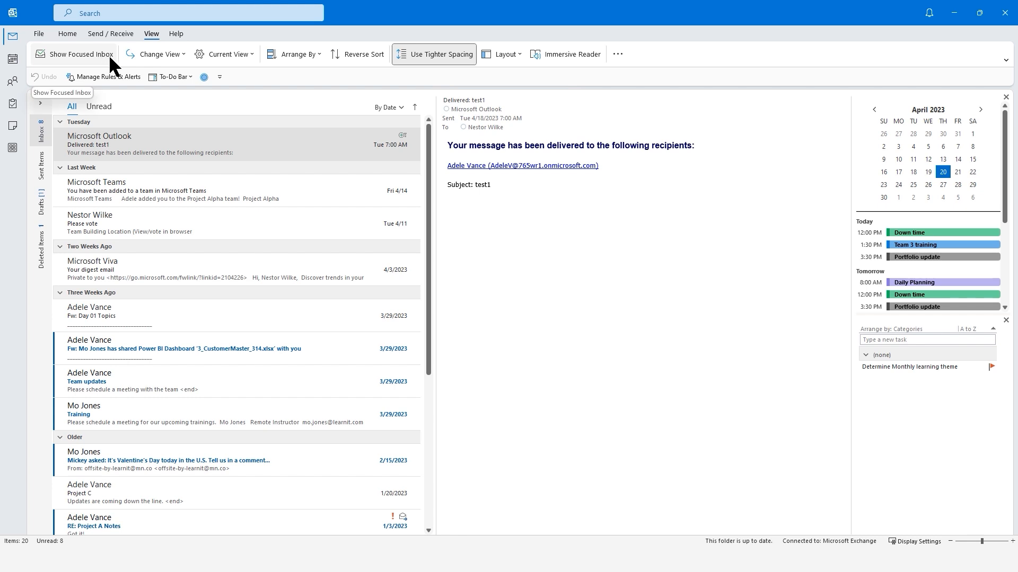
pyautogui.click(12, 58)
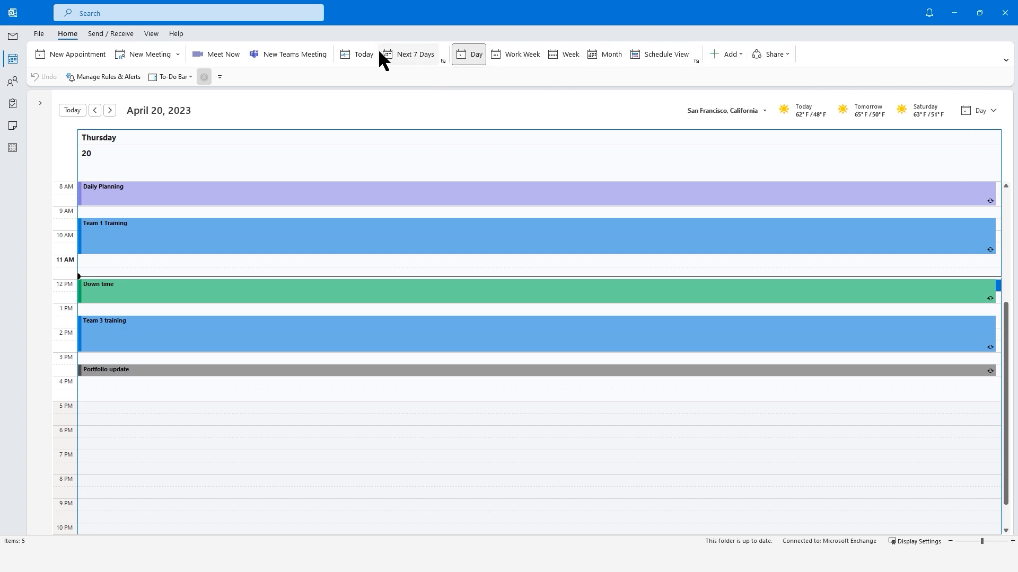
pyautogui.click(11, 105)
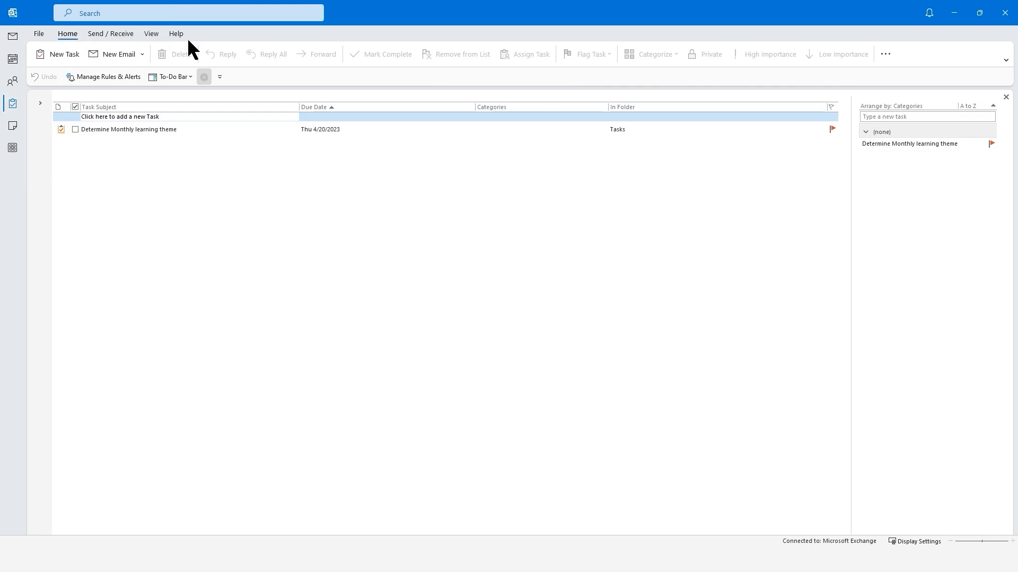
pyautogui.click(152, 33)
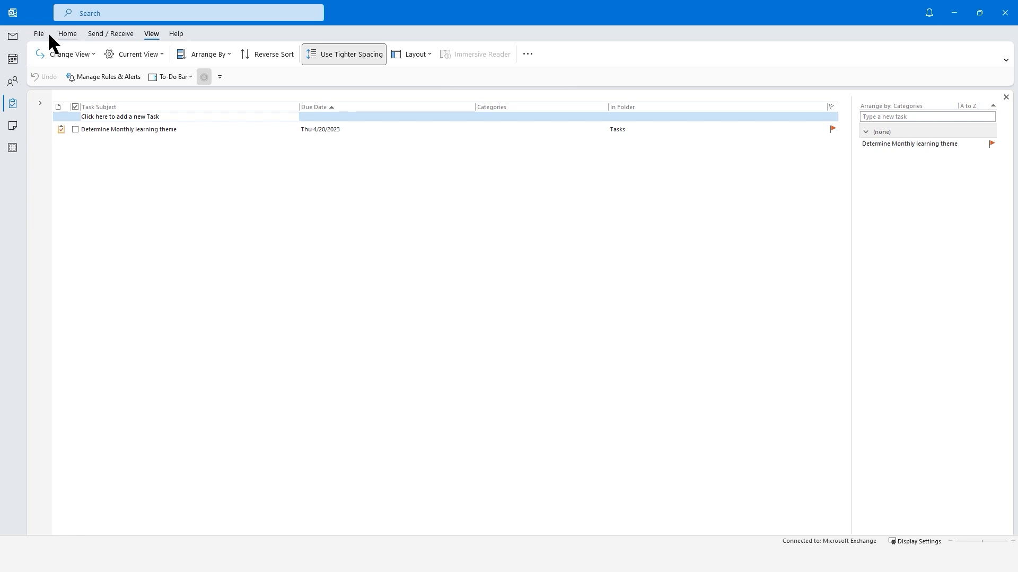
# - Return to the inbox, view the message about being added to a Microsoft Teams team, and reselect the test1 delivery message
pyautogui.click(13, 35)
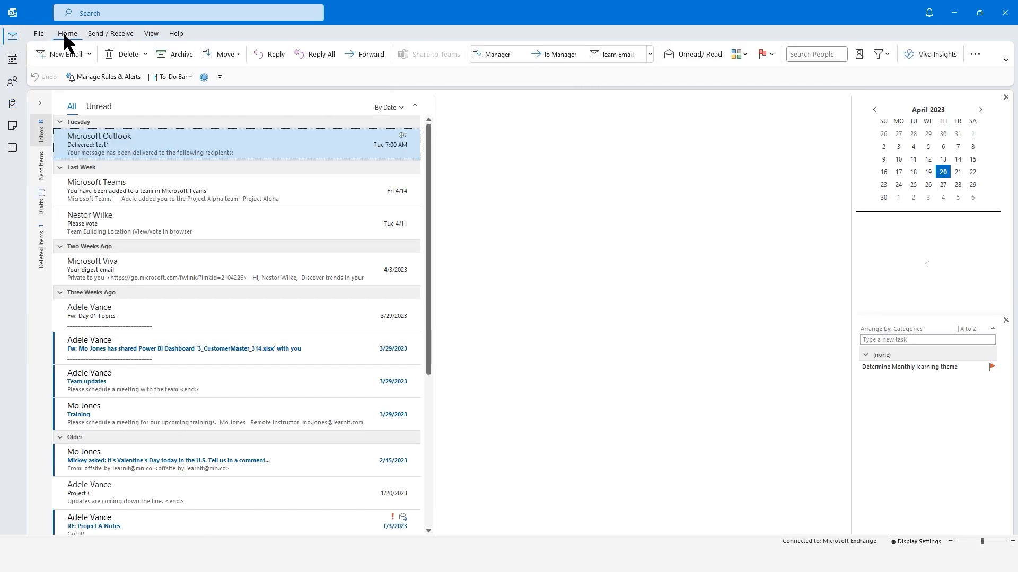
pyautogui.click(506, 236)
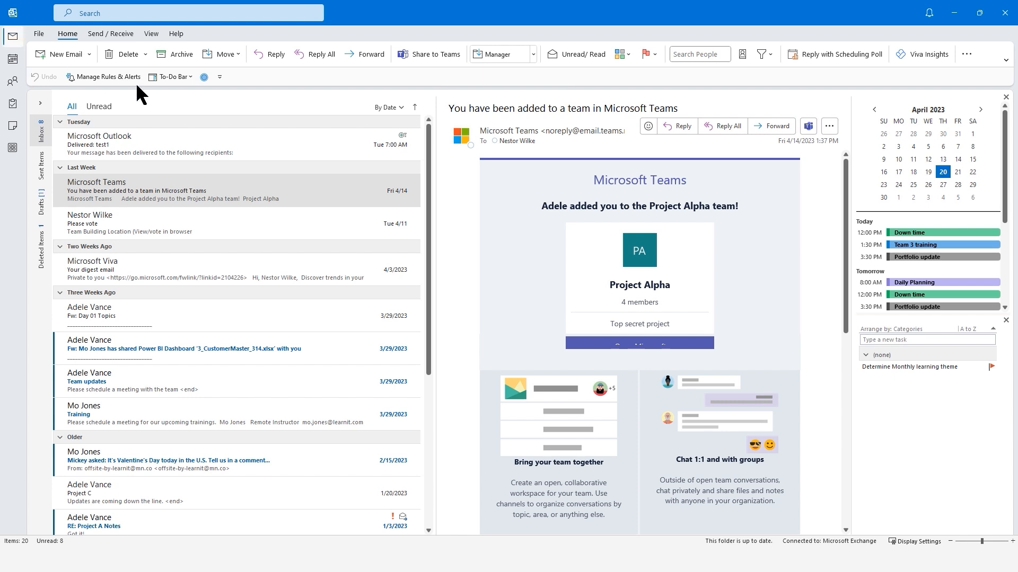
pyautogui.click(217, 142)
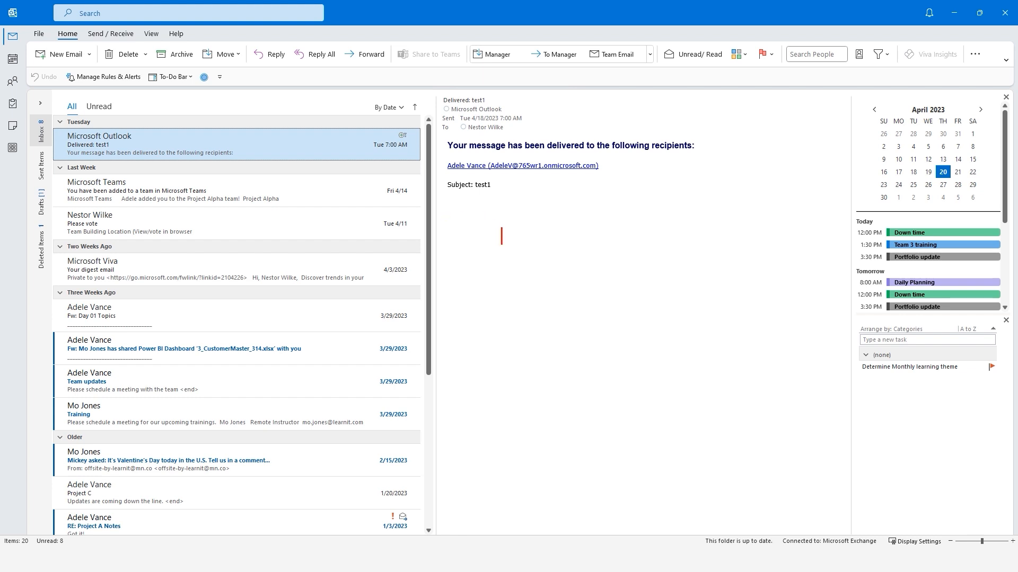
pyautogui.write('Quick steps')
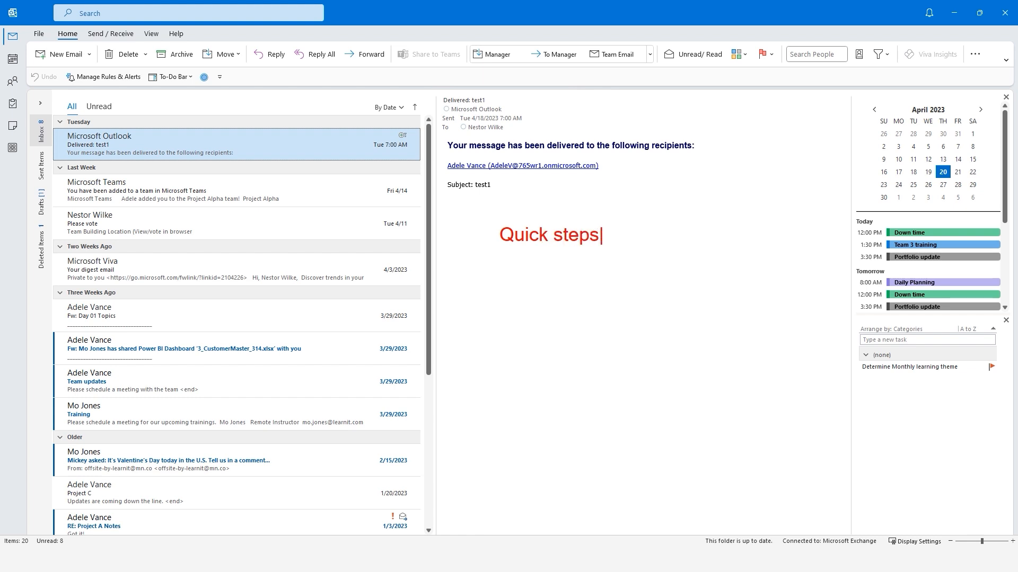
pyautogui.press('Return')
pyautogui.write('Built in')
pyautogui.press('Return')
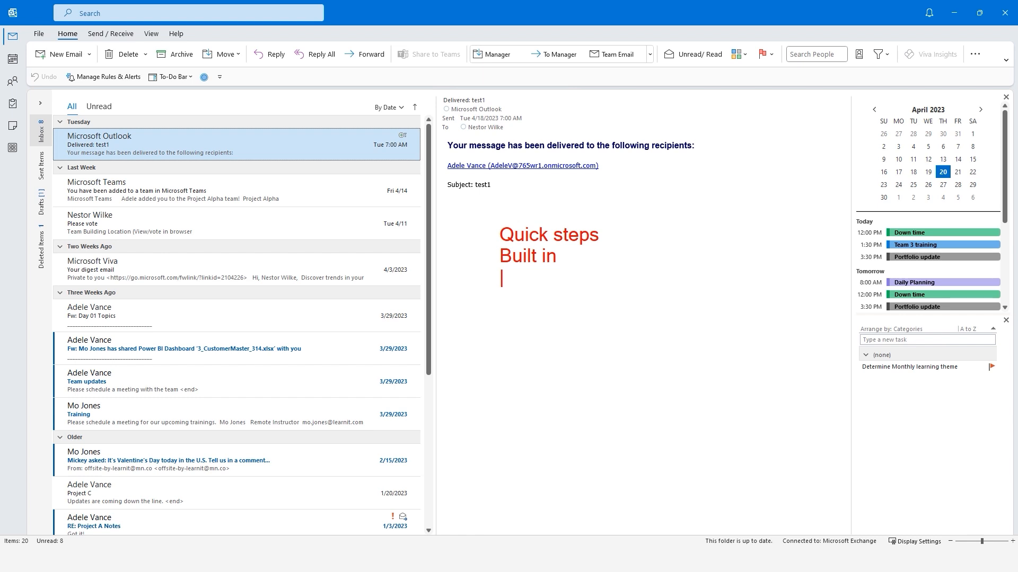
pyautogui.write('Create fr')
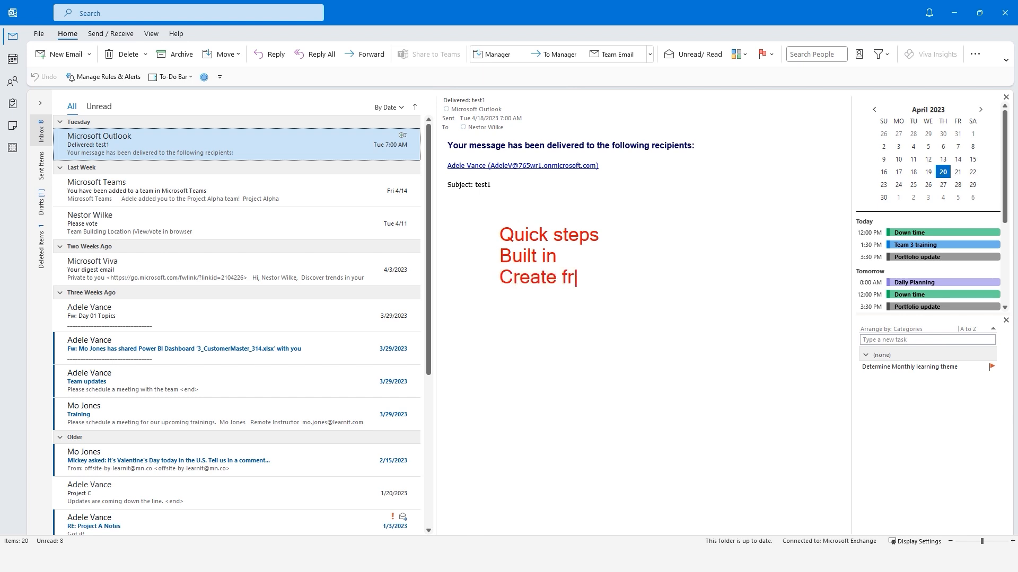
pyautogui.write('om template')
pyautogui.press('Return')
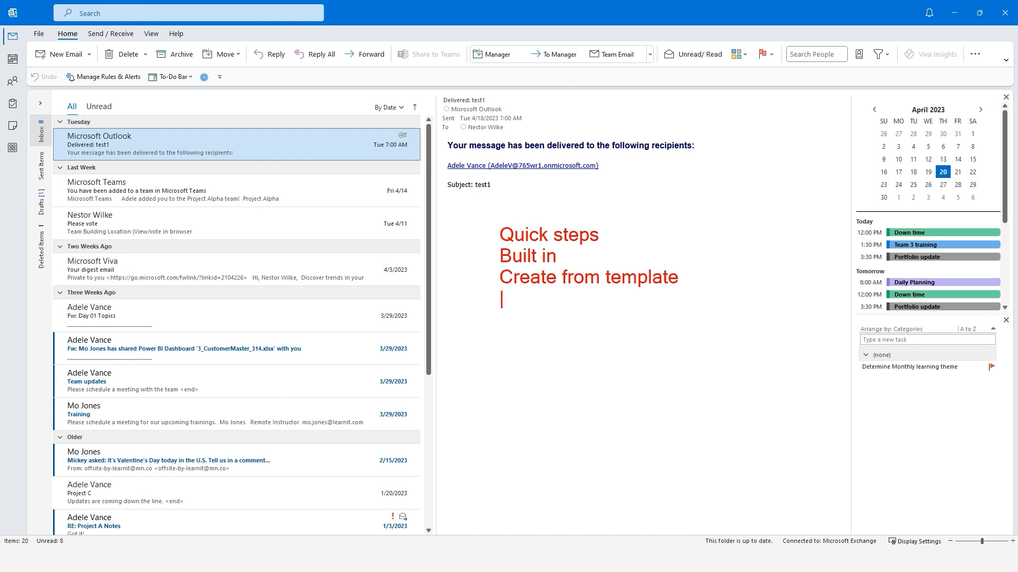
pyautogui.write('Create cust')
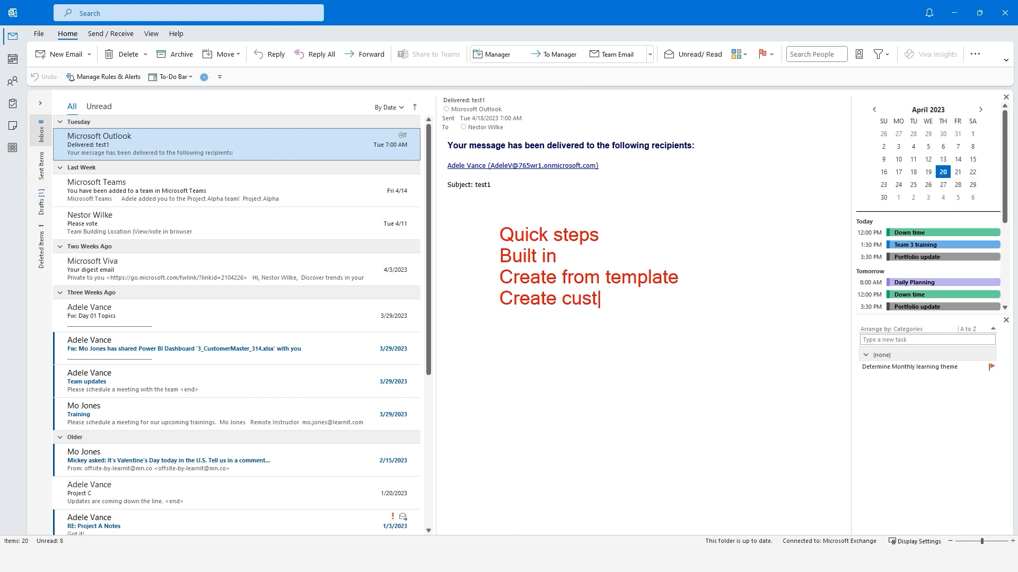
pyautogui.write('om')
pyautogui.press('Return')
pyautogui.press('Return')
pyautogui.write('1 or 2 click ')
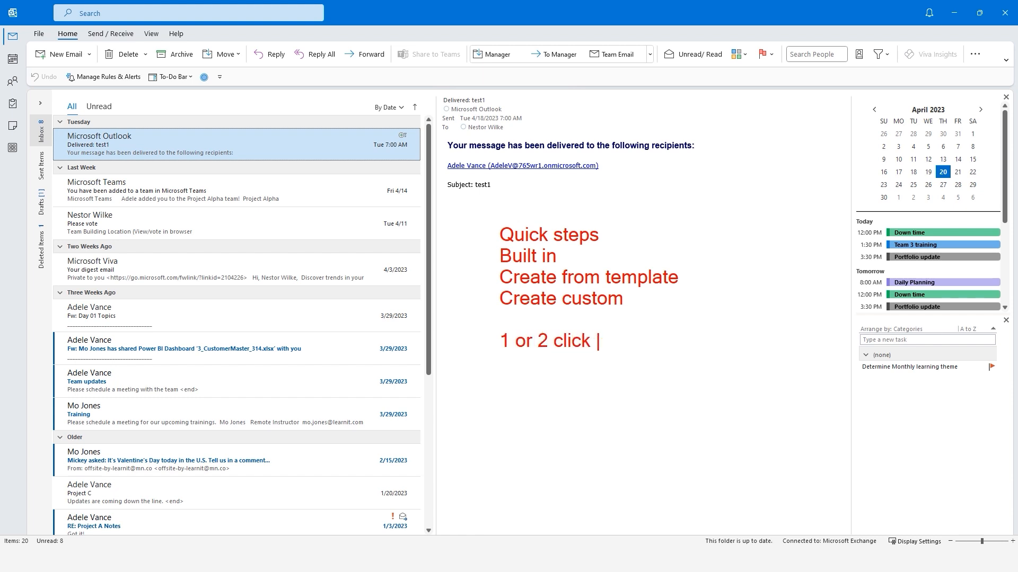
pyautogui.write('solutio')
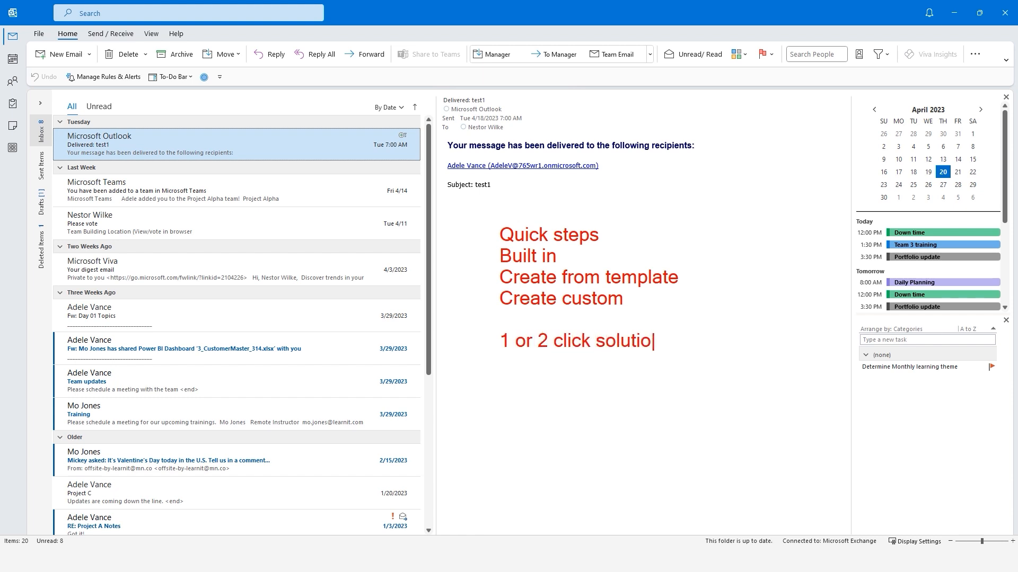
pyautogui.write('n')
pyautogui.press('Escape')
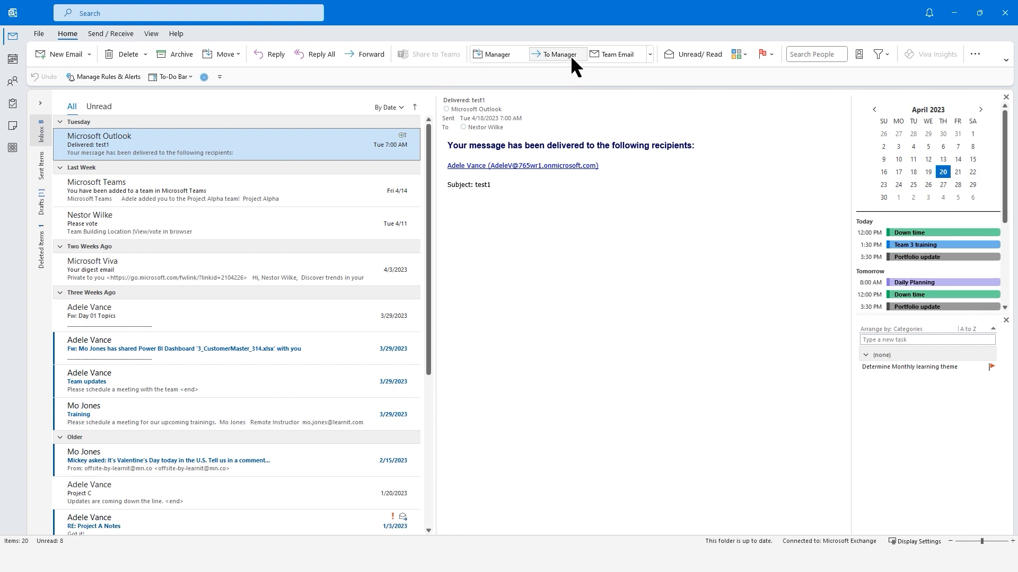
pyautogui.moveTo(465, 37)
pyautogui.mouseDown()
pyautogui.moveTo(591, 78)
pyautogui.moveTo(659, 76)
pyautogui.mouseUp()
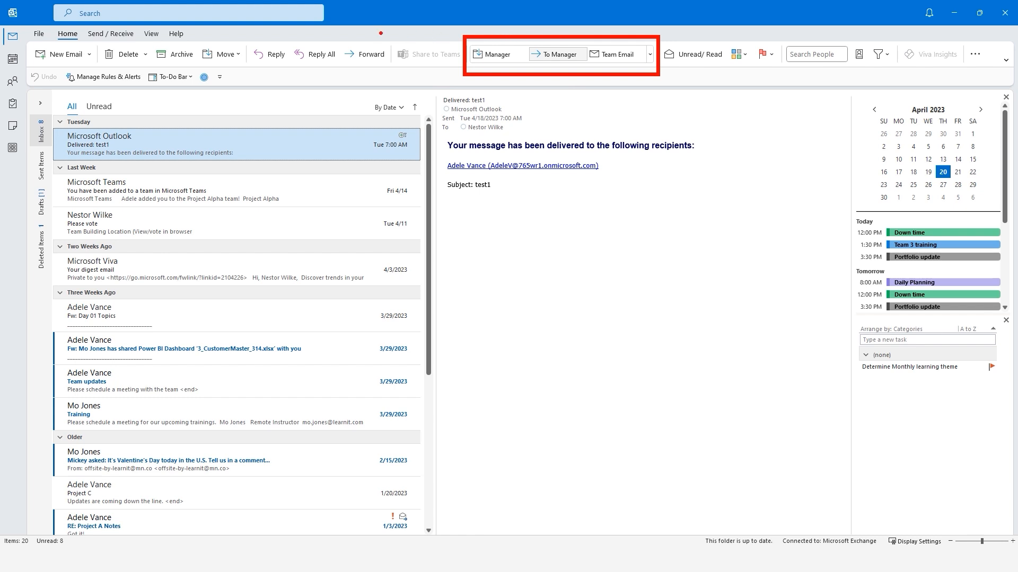
pyautogui.moveTo(327, 28); pyautogui.dragTo(46, 1)
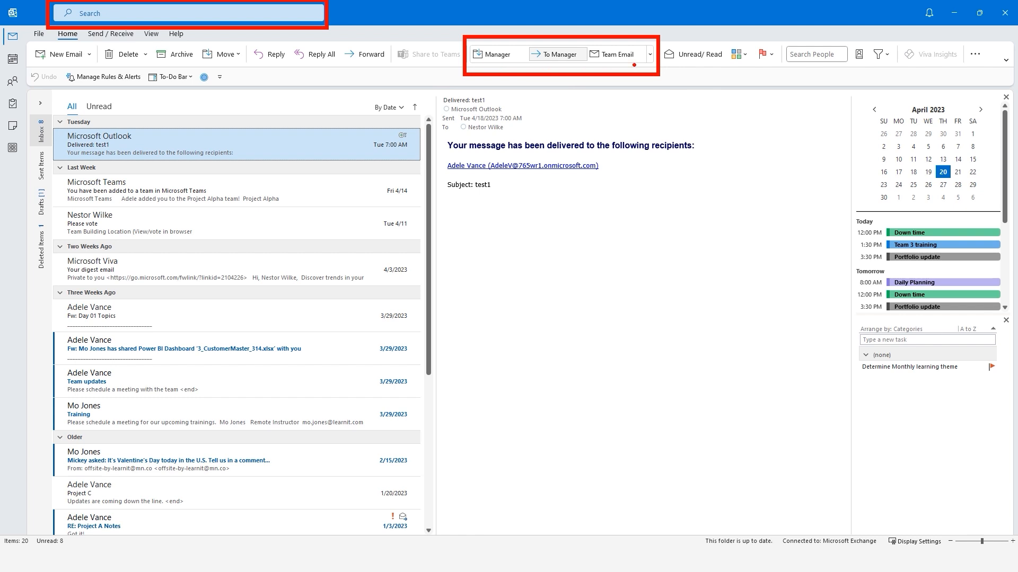
pyautogui.press('Escape')
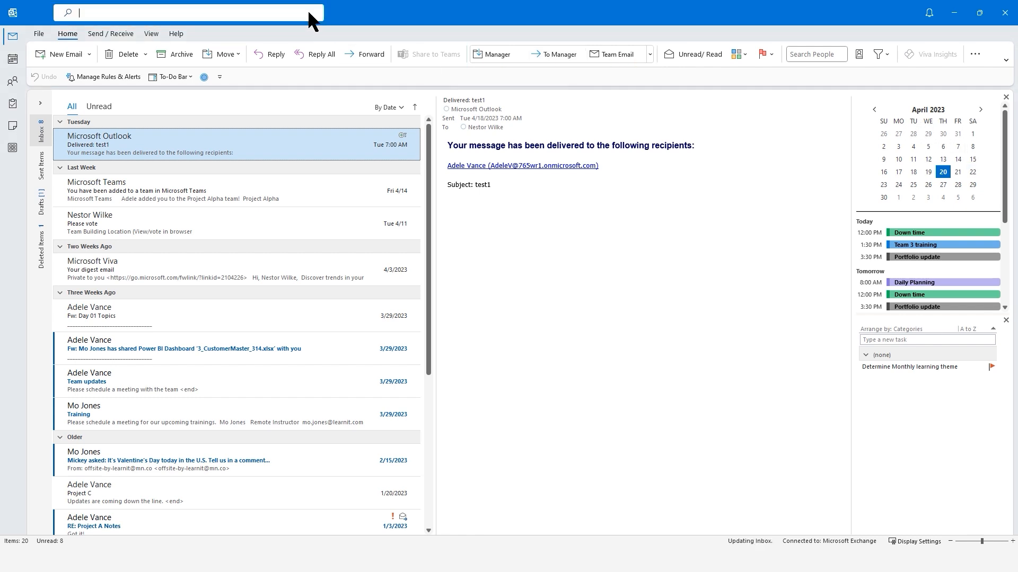
# - Search for "quick step" and examine the available Quick Steps and the New Quick Step templates
pyautogui.click(308, 14)
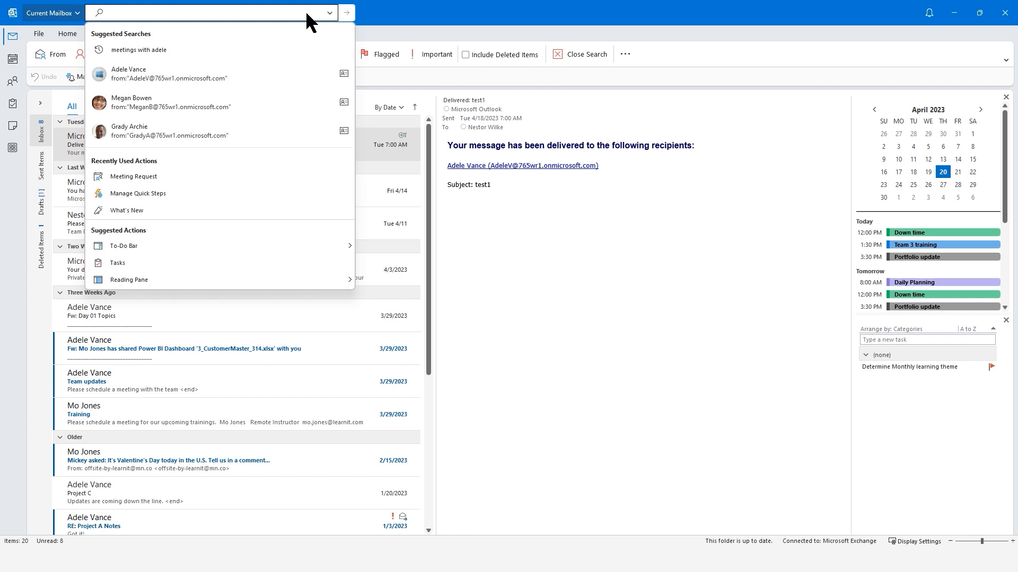
pyautogui.write('quick step')
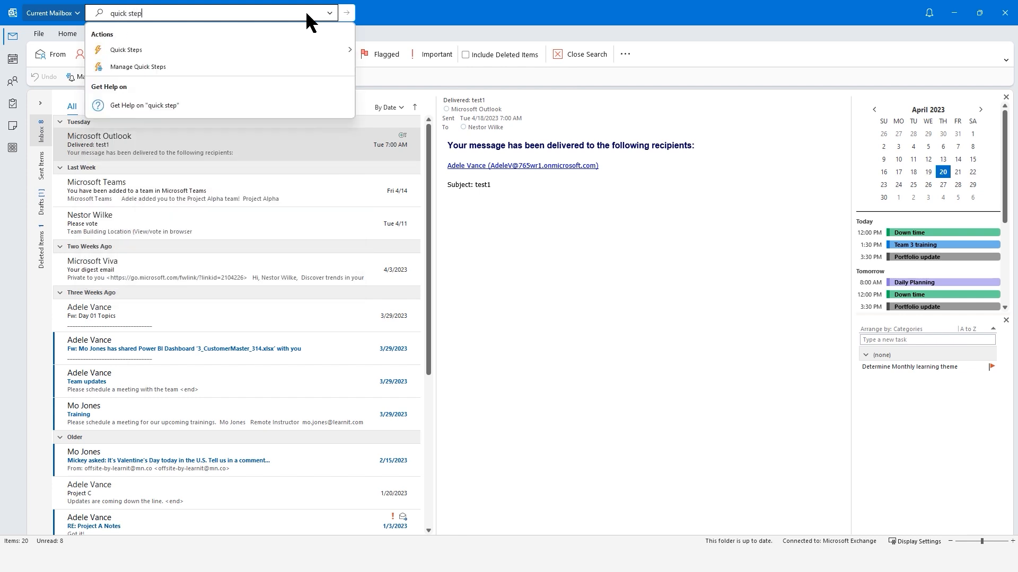
pyautogui.moveTo(221, 47)
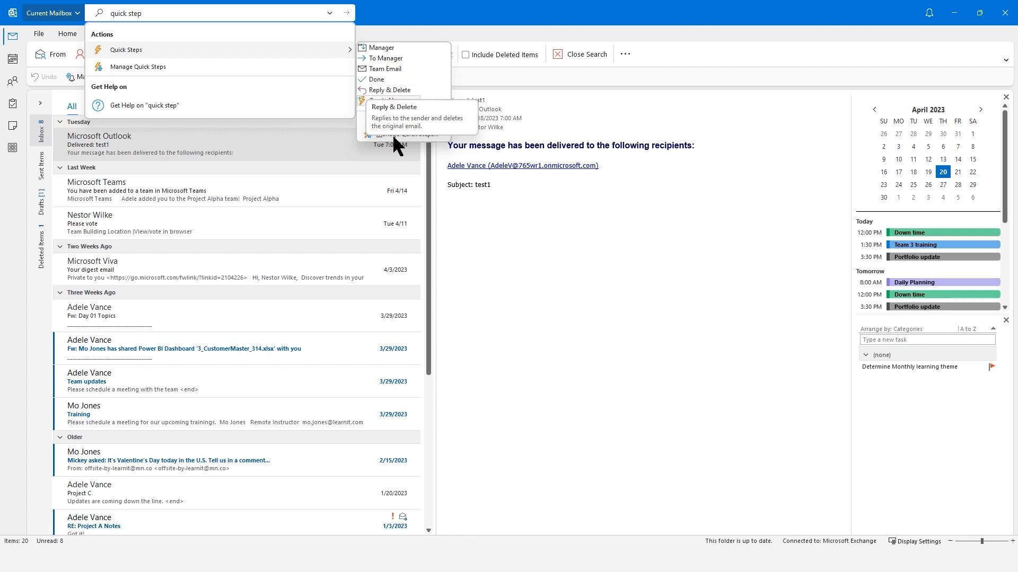
pyautogui.moveTo(425, 120)
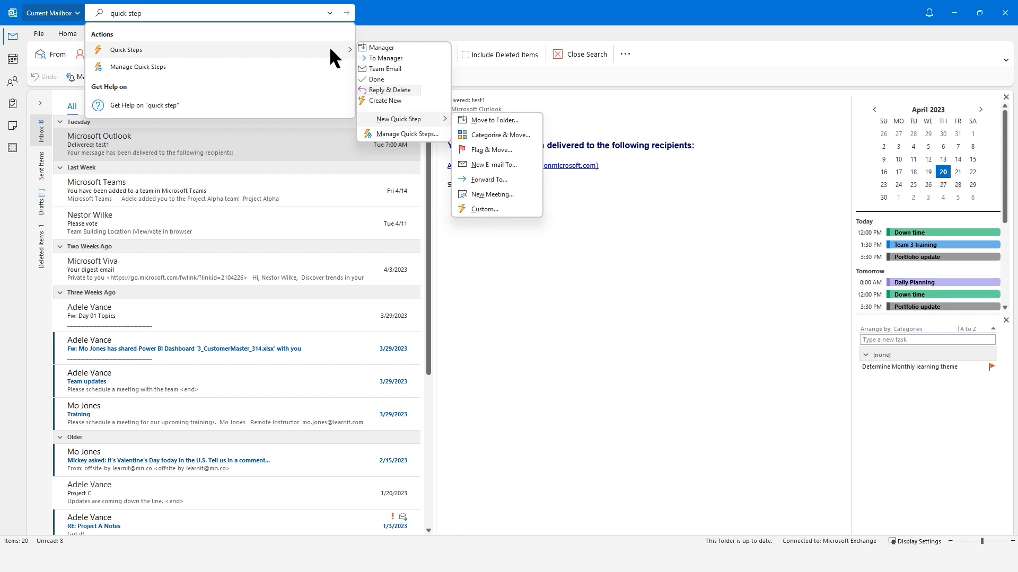
# - Open Manage Quick Steps, review the types offered for a new quick step, and close the dialog without changes
pyautogui.click(159, 67)
pyautogui.moveTo(543, 181); pyautogui.dragTo(610, 107)
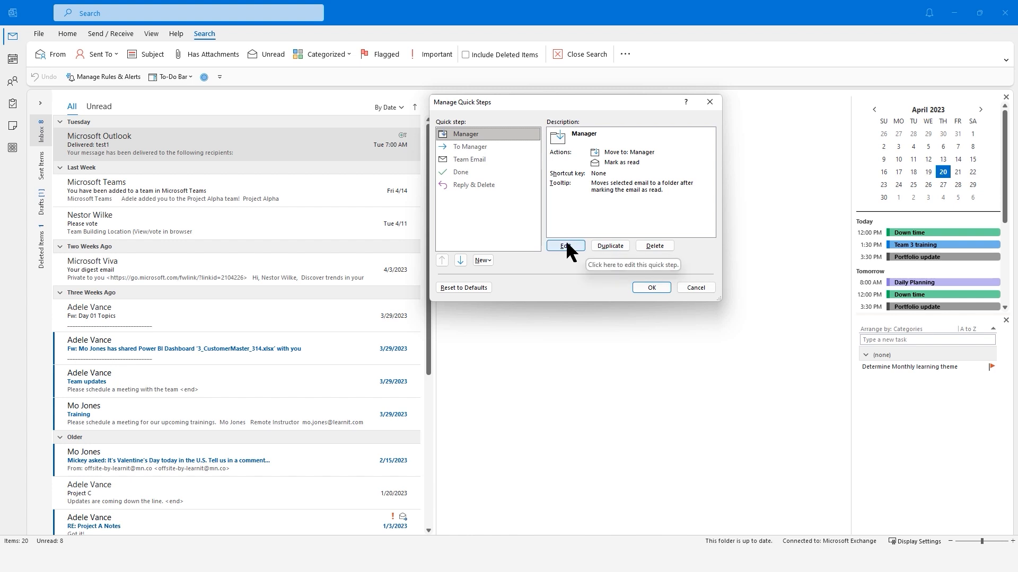
pyautogui.click(487, 260)
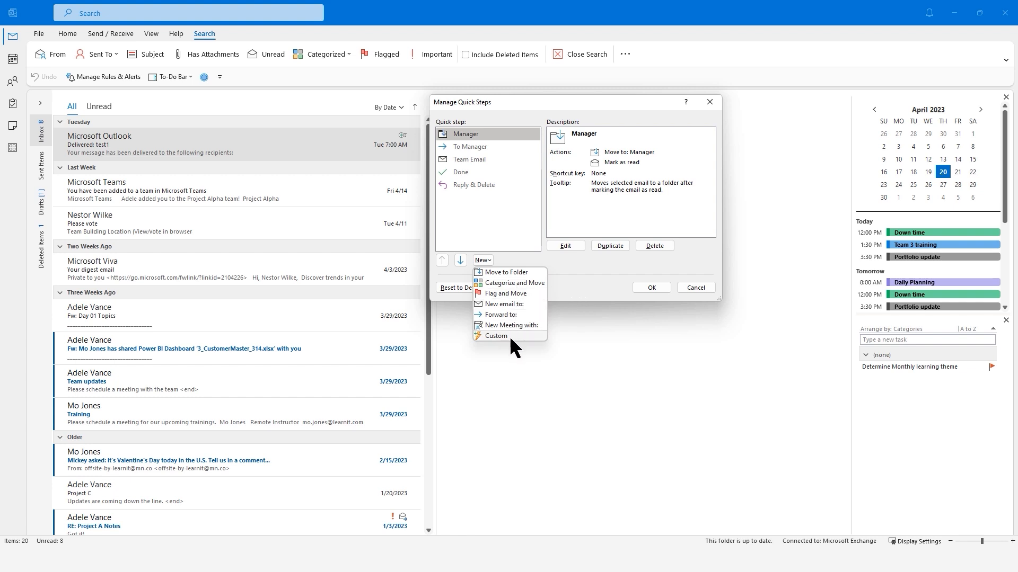
pyautogui.click(696, 287)
pyautogui.click(695, 287)
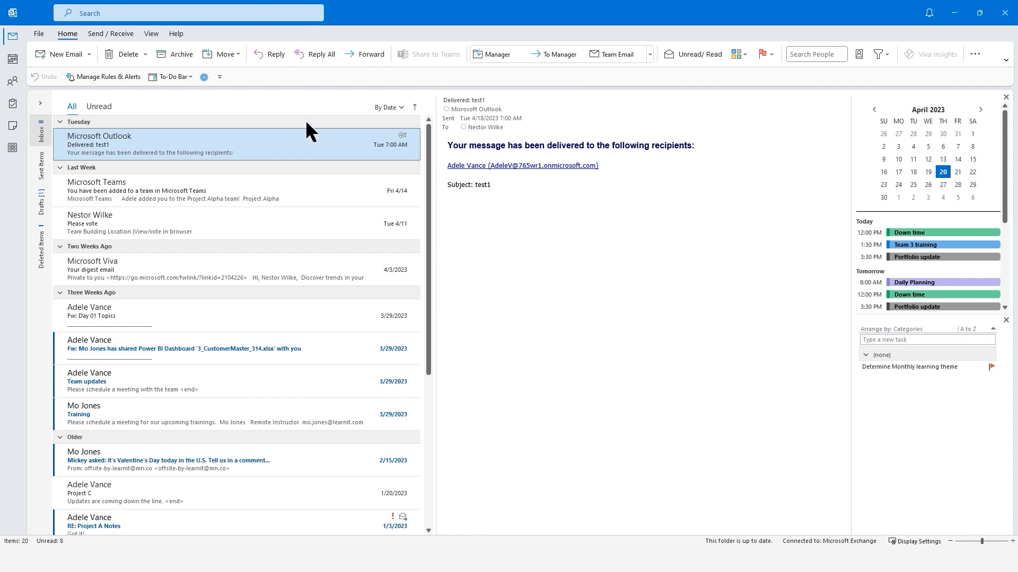
# - Examine the Quick Steps and New Quick Step templates available for the test1 delivery message
pyautogui.rightClick(304, 146)
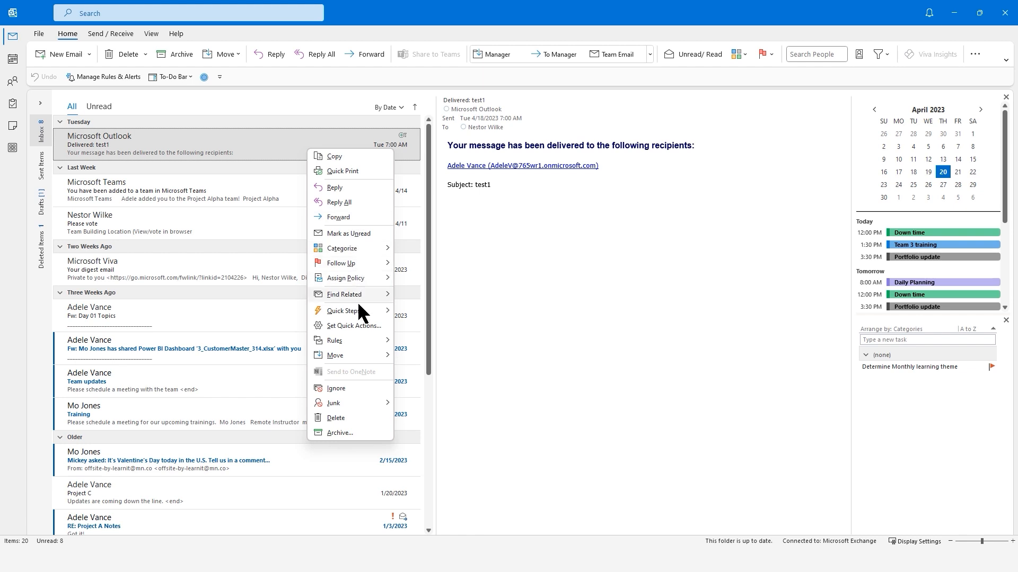
pyautogui.moveTo(365, 312)
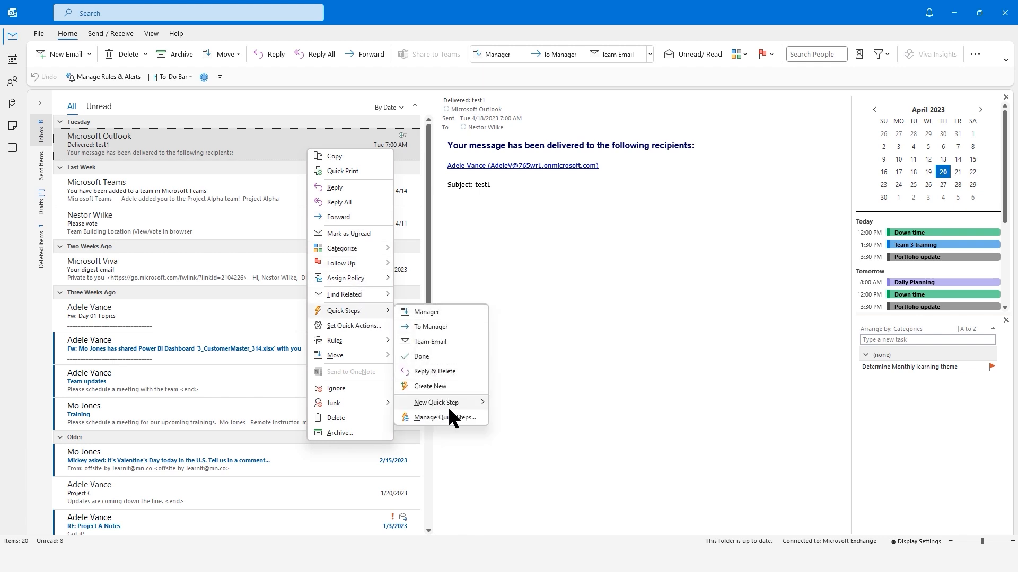
pyautogui.moveTo(476, 406)
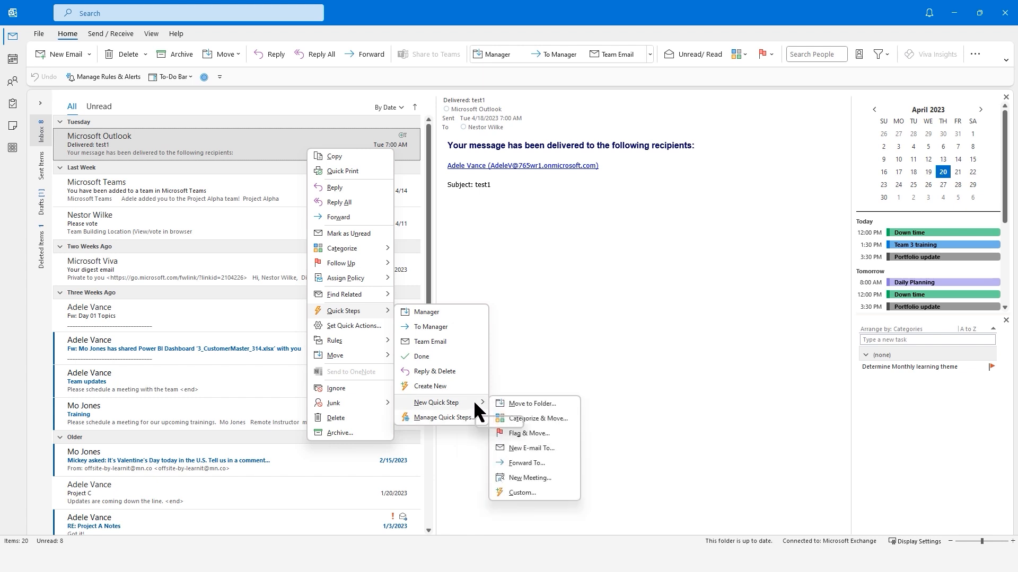
pyautogui.click(590, 246)
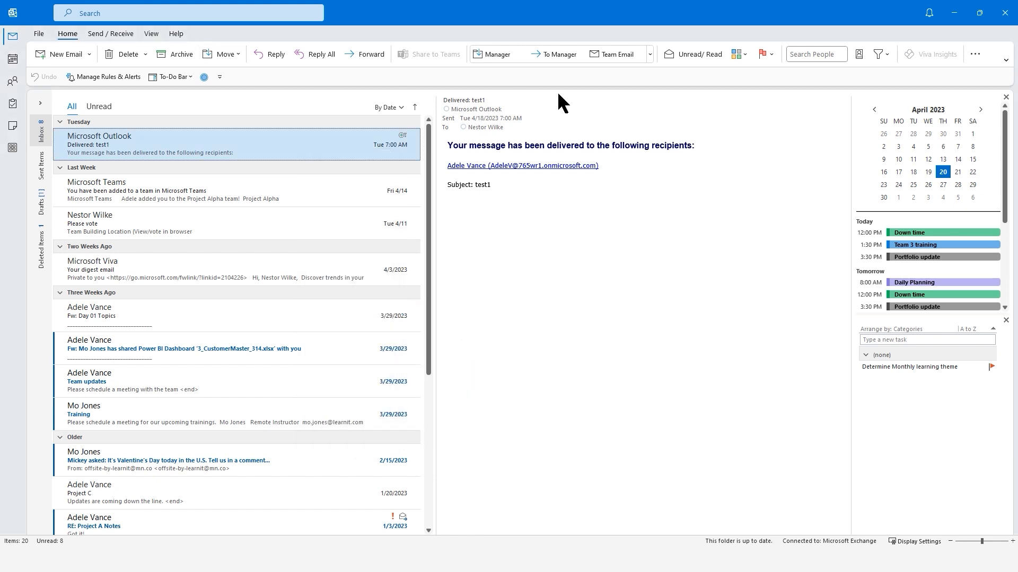
pyautogui.click(650, 54)
pyautogui.moveTo(580, 83)
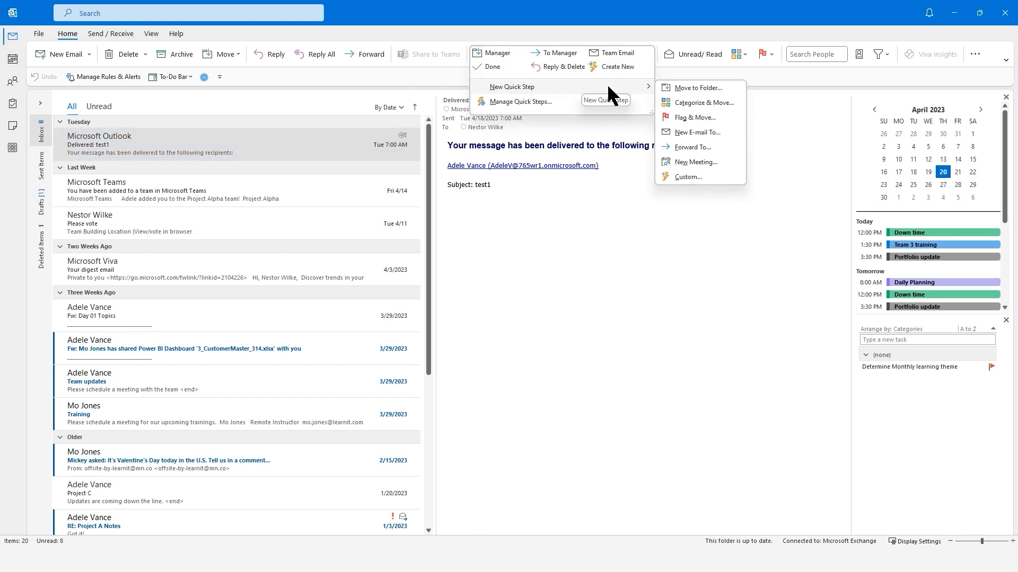
pyautogui.click(555, 265)
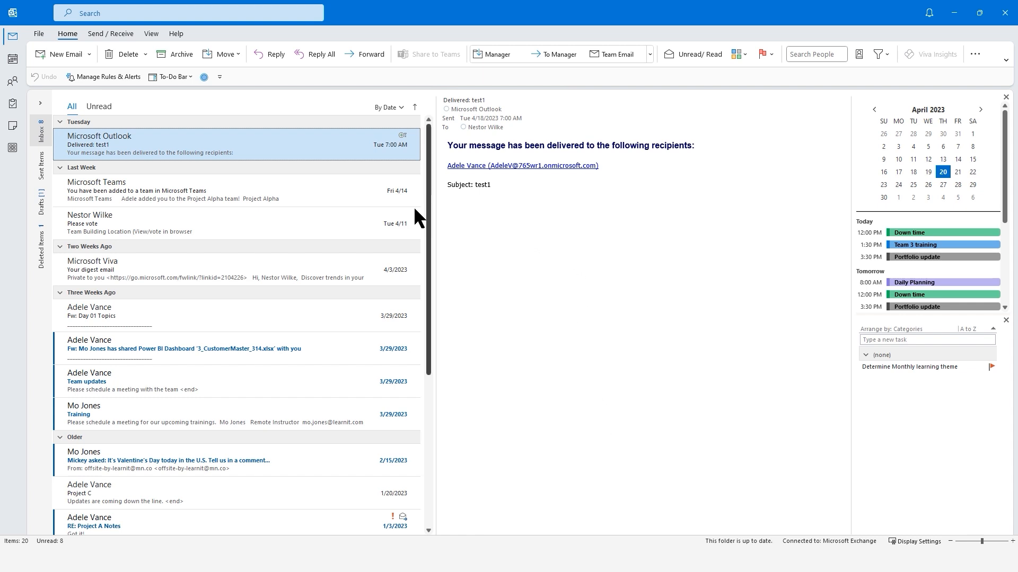
# - Select the message about being added to a Microsoft Teams team and open the first-time setup of the To Manager Quick Step
pyautogui.click(266, 198)
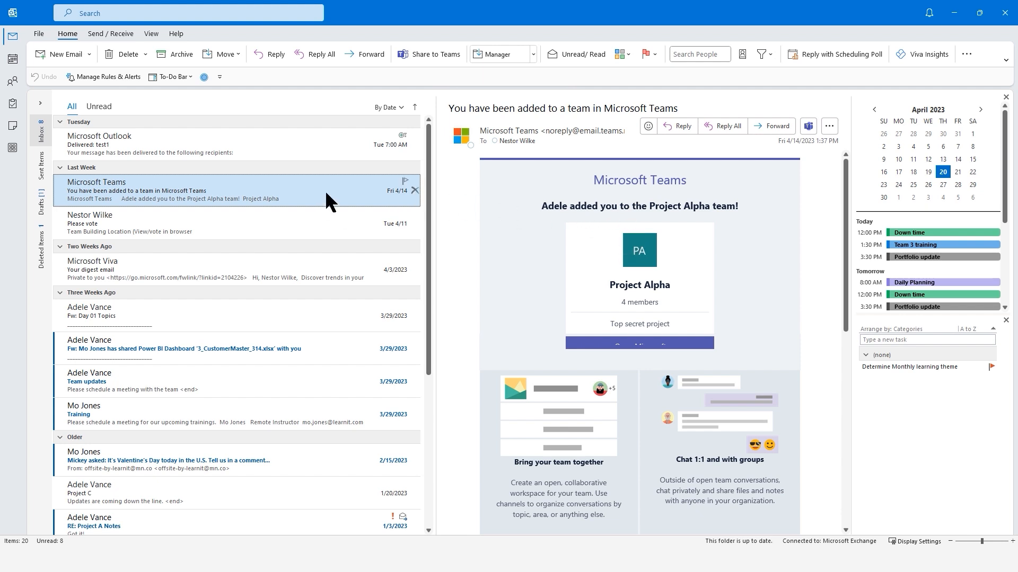
pyautogui.click(533, 54)
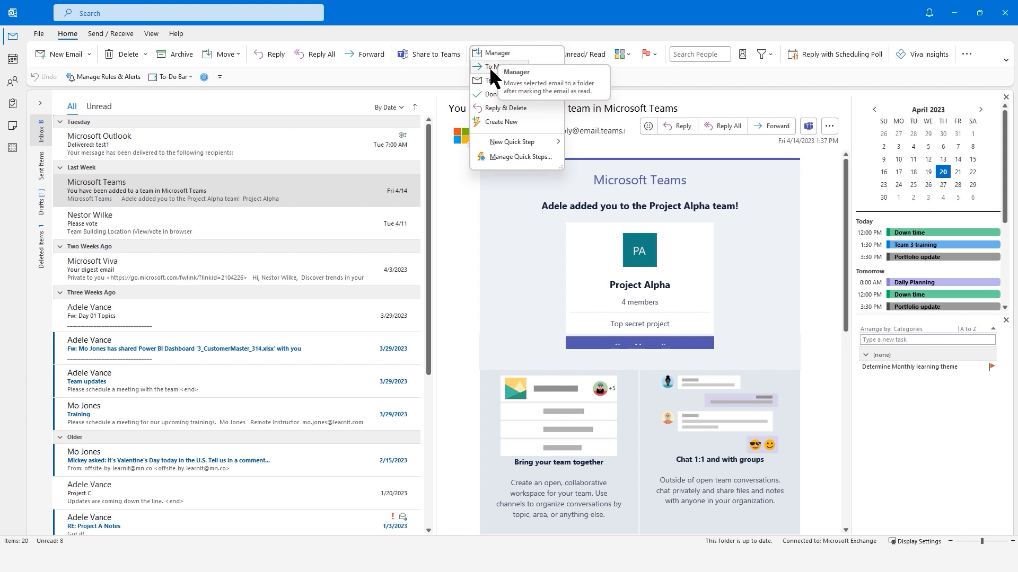
pyautogui.click(539, 35)
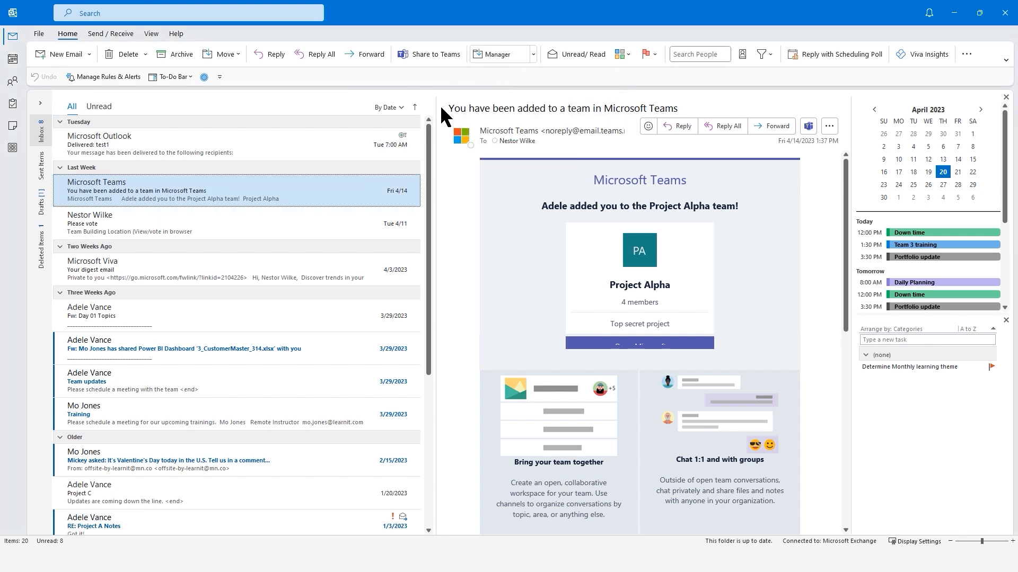
pyautogui.rightClick(327, 194)
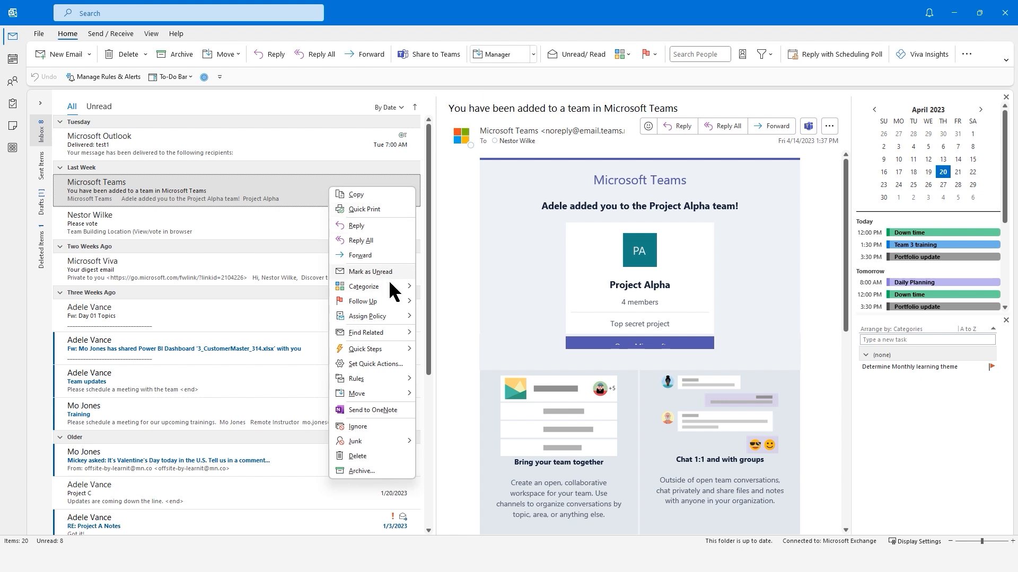
pyautogui.moveTo(394, 347)
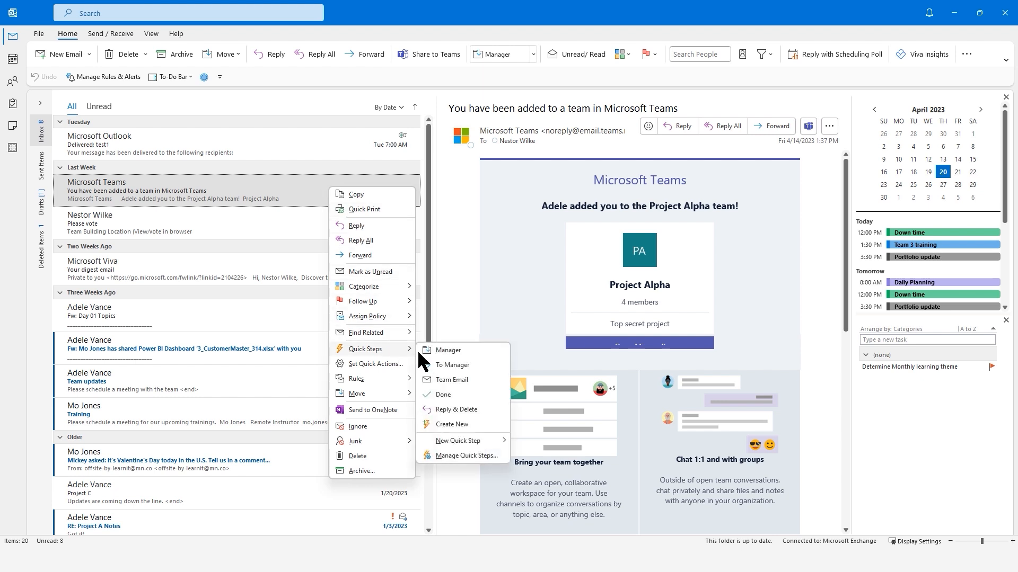
pyautogui.click(453, 363)
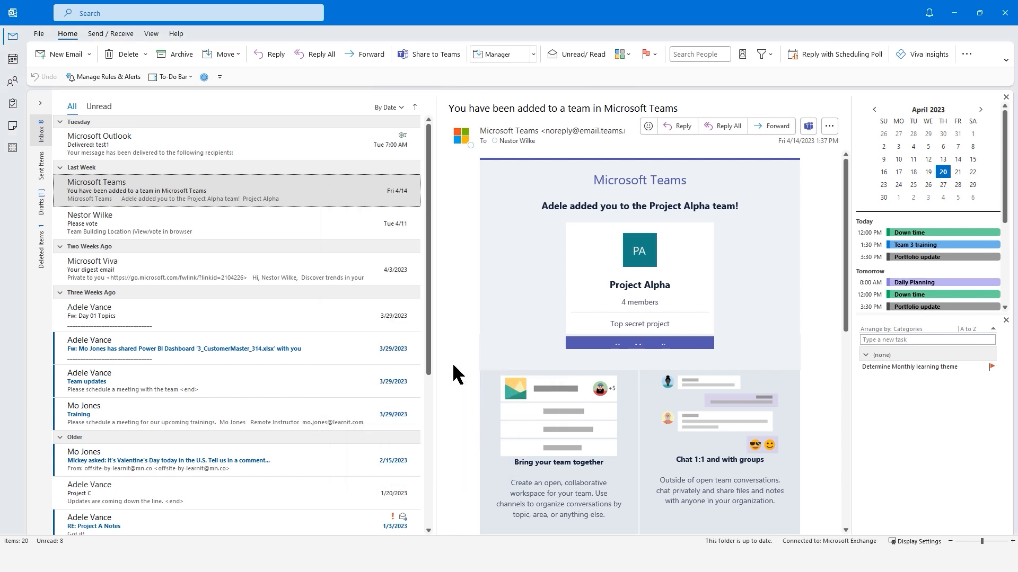
pyautogui.moveTo(513, 205); pyautogui.dragTo(495, 103)
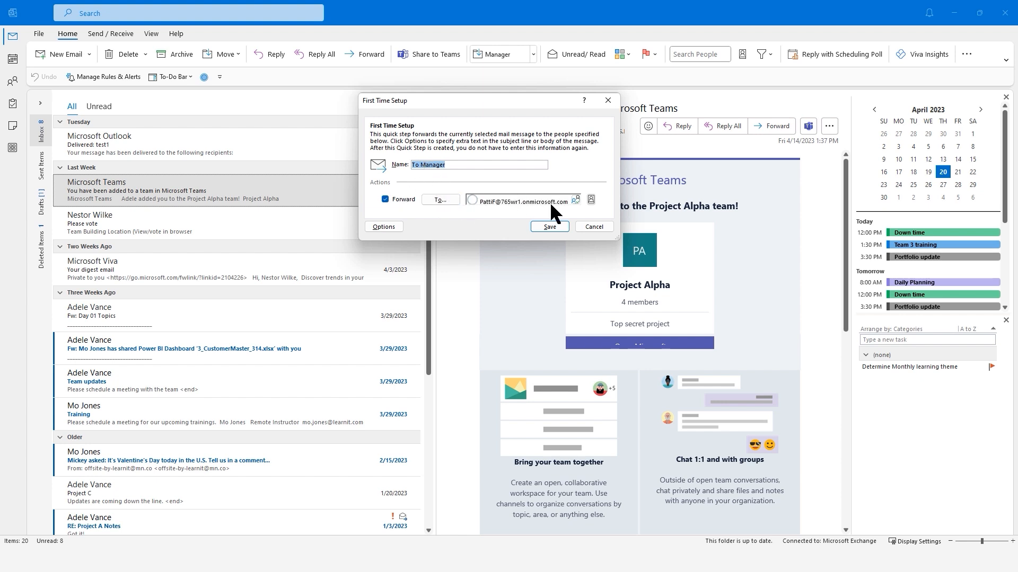
# - Replace the To Manager Quick Step's forwarding recipient with the manager found by first name in the address book, and save the setup
pyautogui.moveTo(561, 202)
pyautogui.click(440, 200)
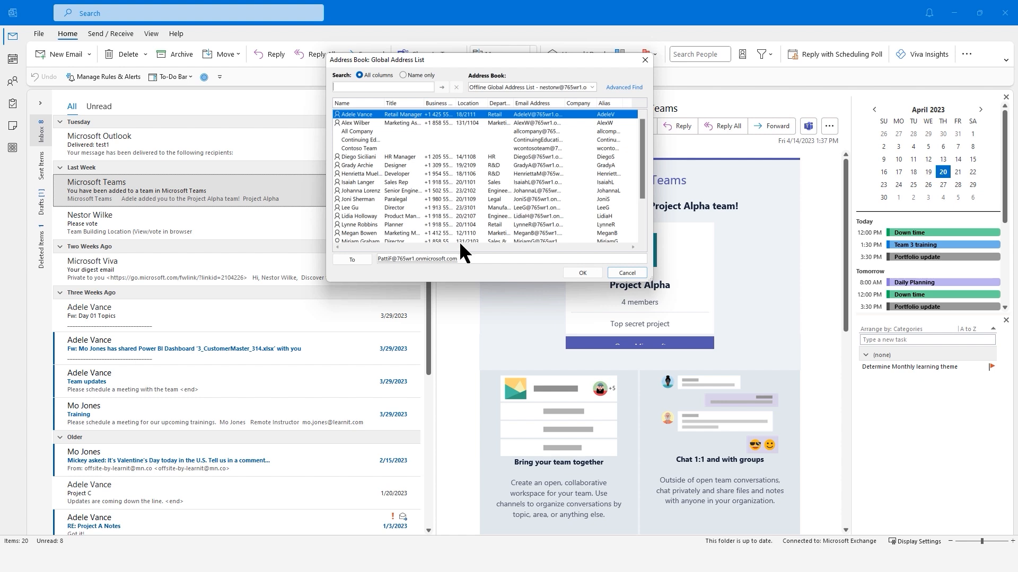
pyautogui.moveTo(459, 258); pyautogui.dragTo(364, 259)
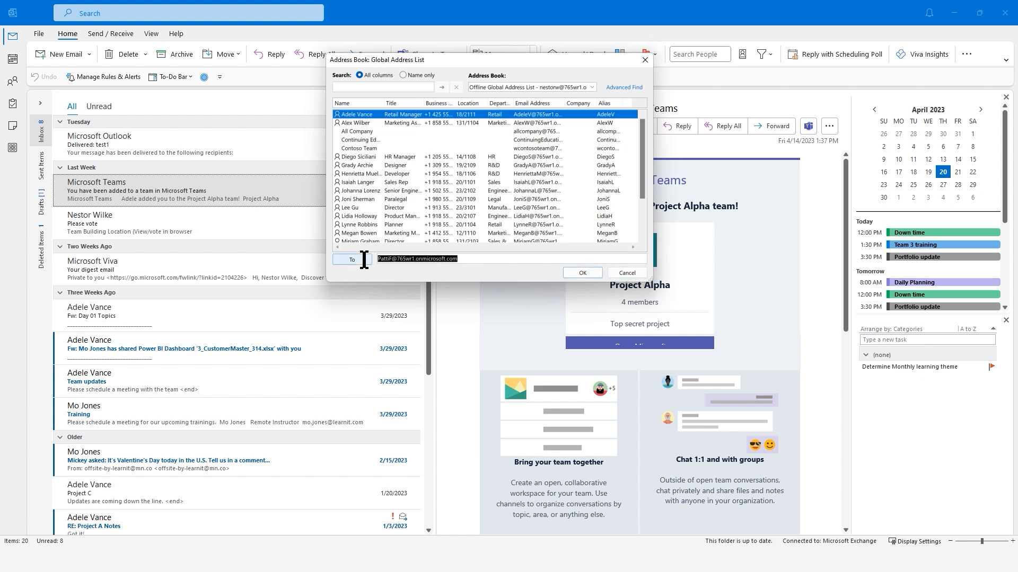
pyautogui.press('Delete')
pyautogui.click(378, 87)
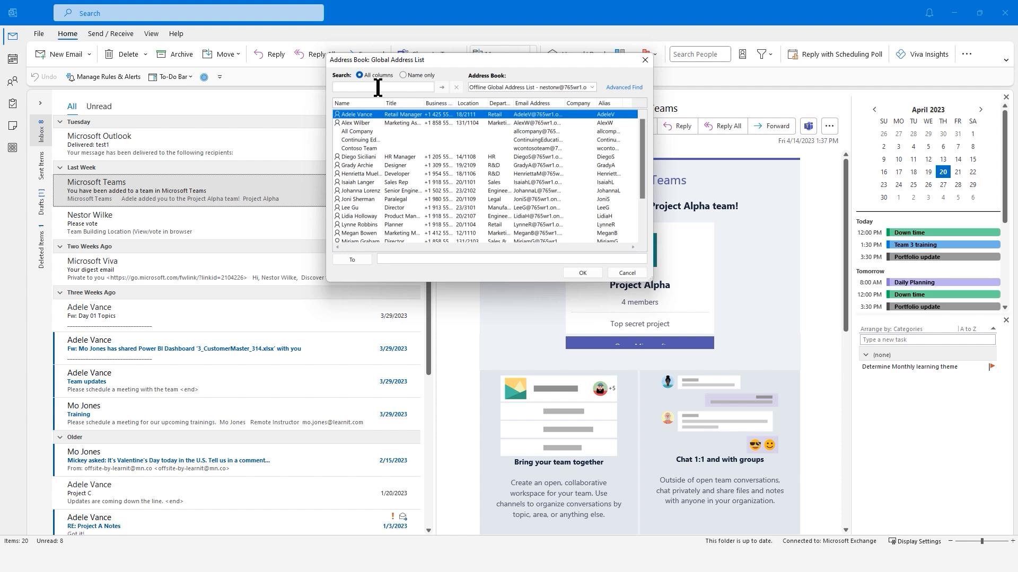
pyautogui.write('lee')
pyautogui.click(441, 87)
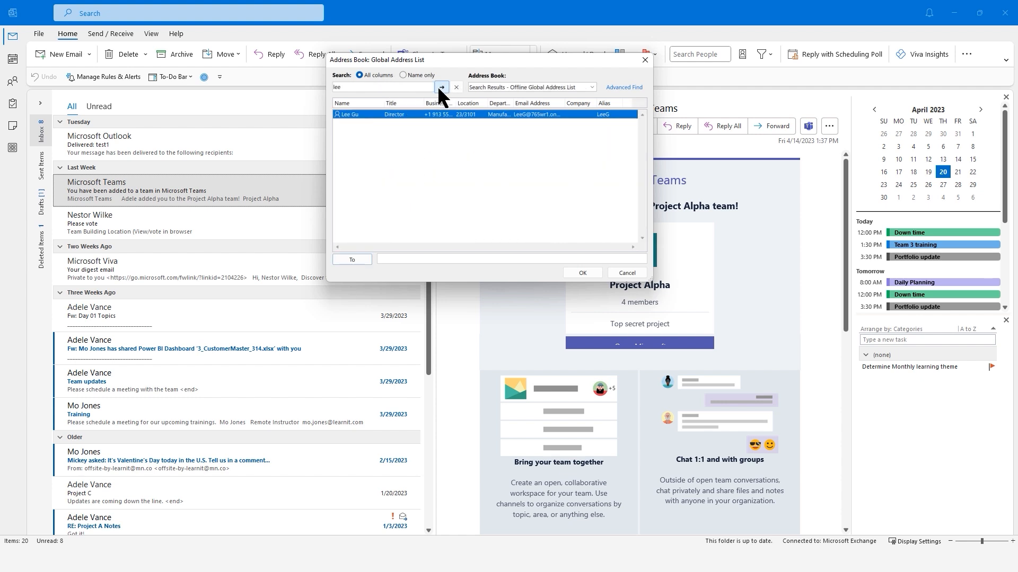
pyautogui.doubleClick(369, 114)
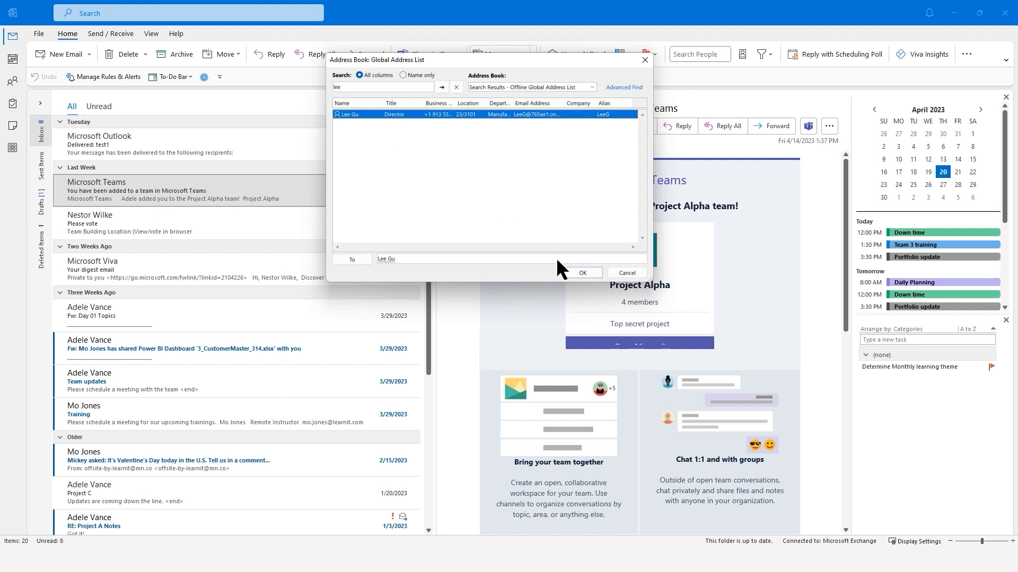
pyautogui.click(582, 273)
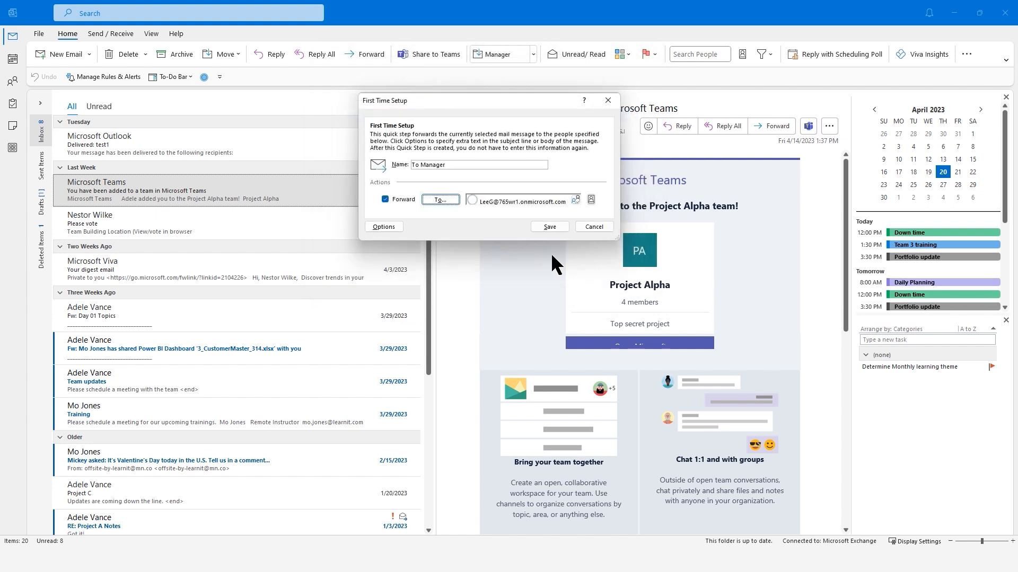
pyautogui.click(549, 226)
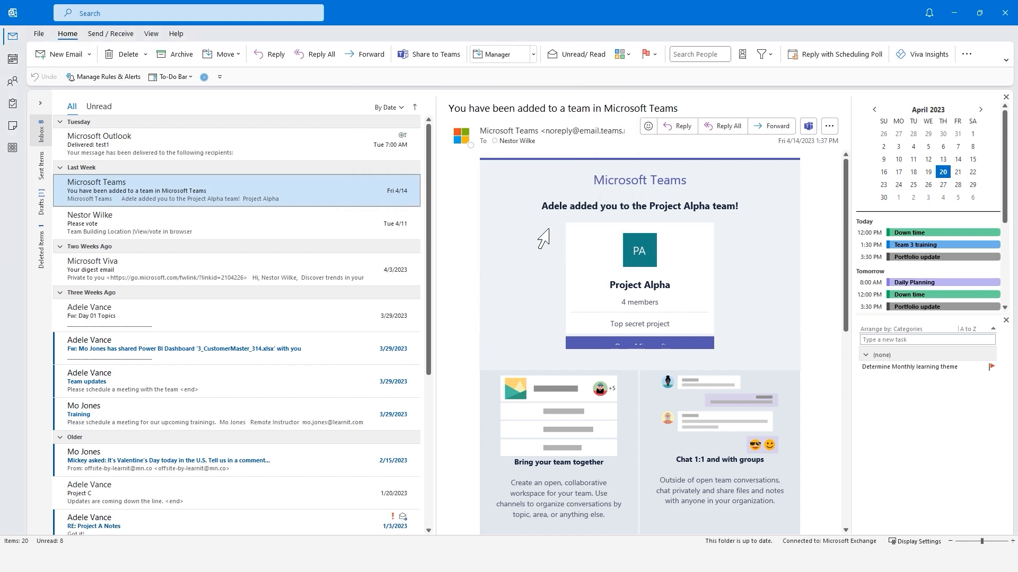
# - Forward the Microsoft Teams message with the To Manager Quick Step, adding "Fyi-" to the body, and send it
pyautogui.rightClick(346, 192)
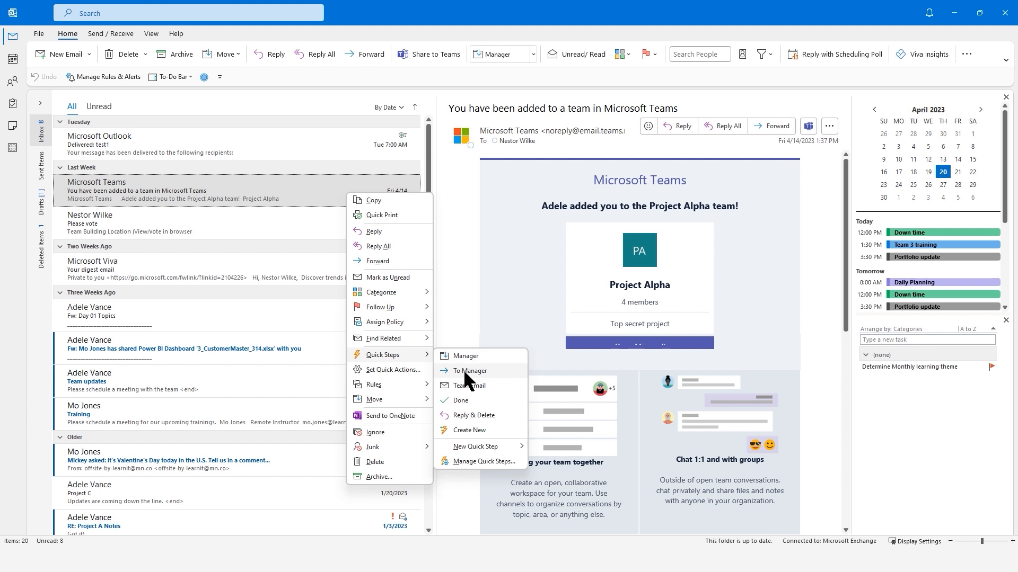
pyautogui.click(463, 370)
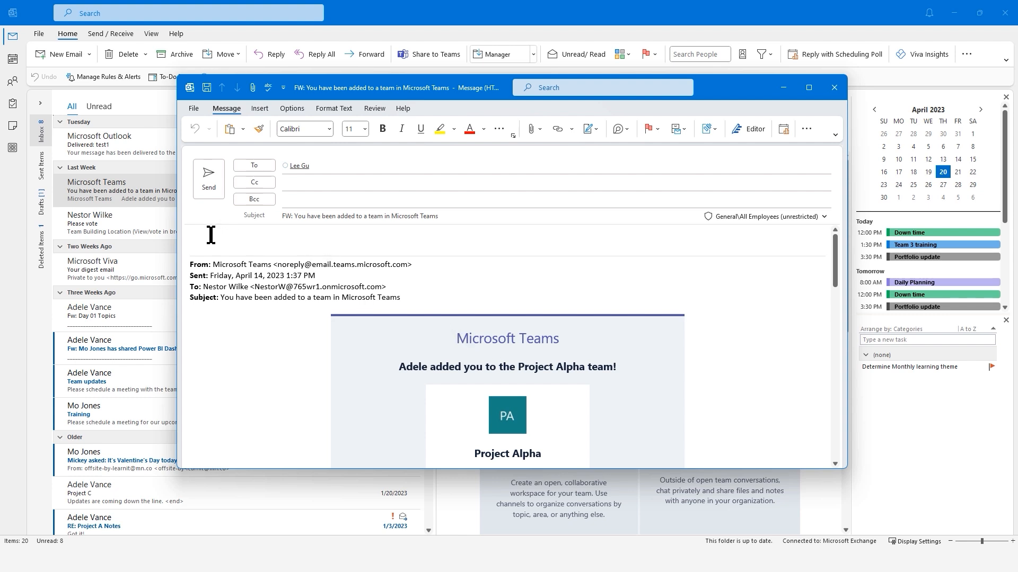
pyautogui.write('Fyi-')
pyautogui.click(211, 180)
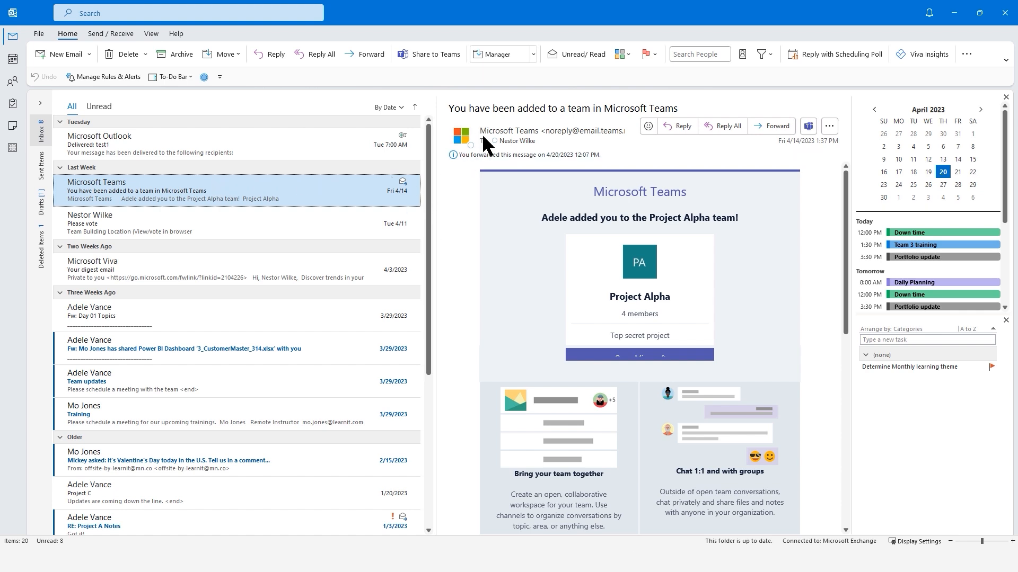
# - Review what the Reply & Delete Quick Step does for the forwarded Microsoft Teams message, without running it
pyautogui.rightClick(307, 190)
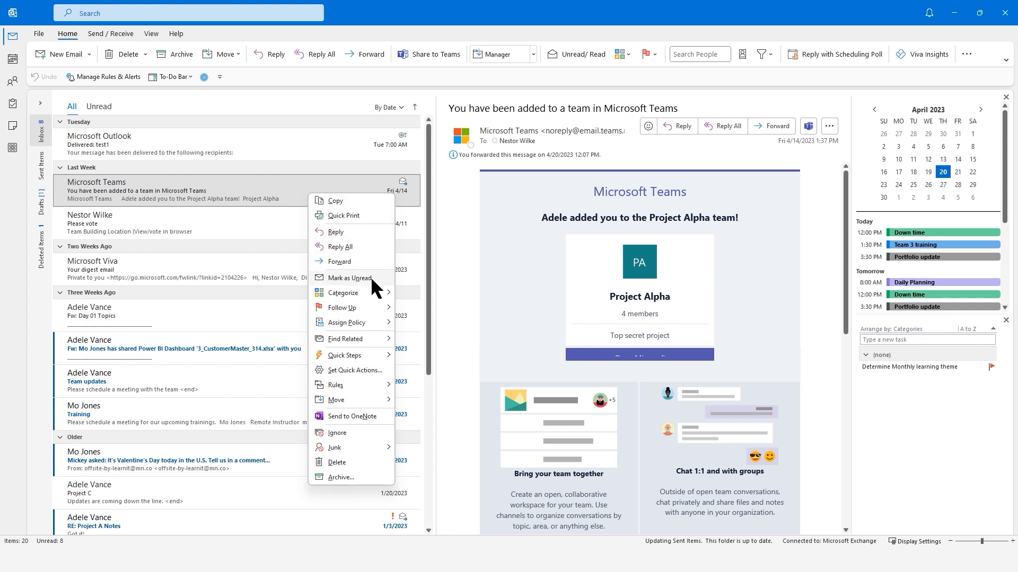
pyautogui.moveTo(378, 351)
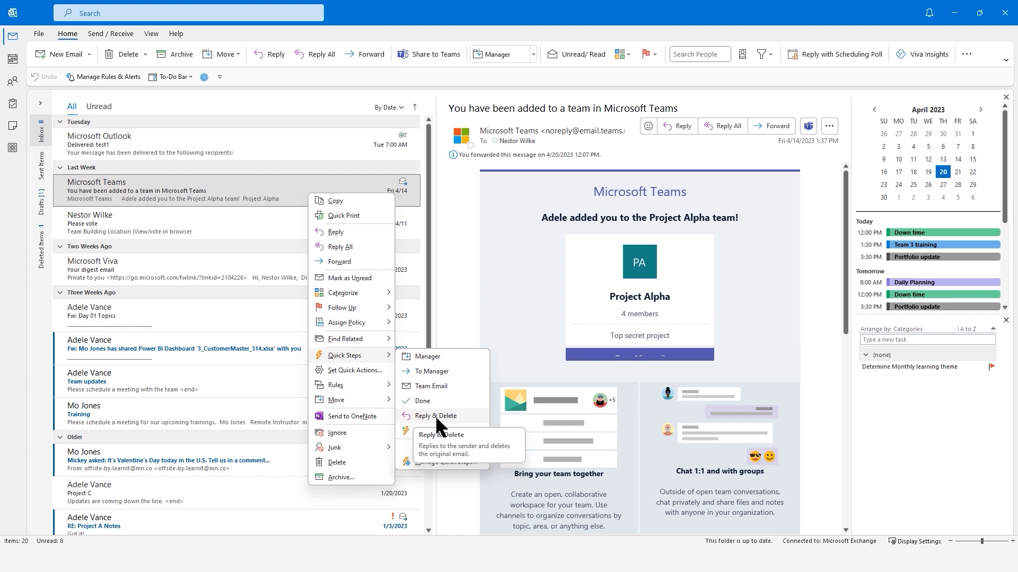
pyautogui.click(460, 214)
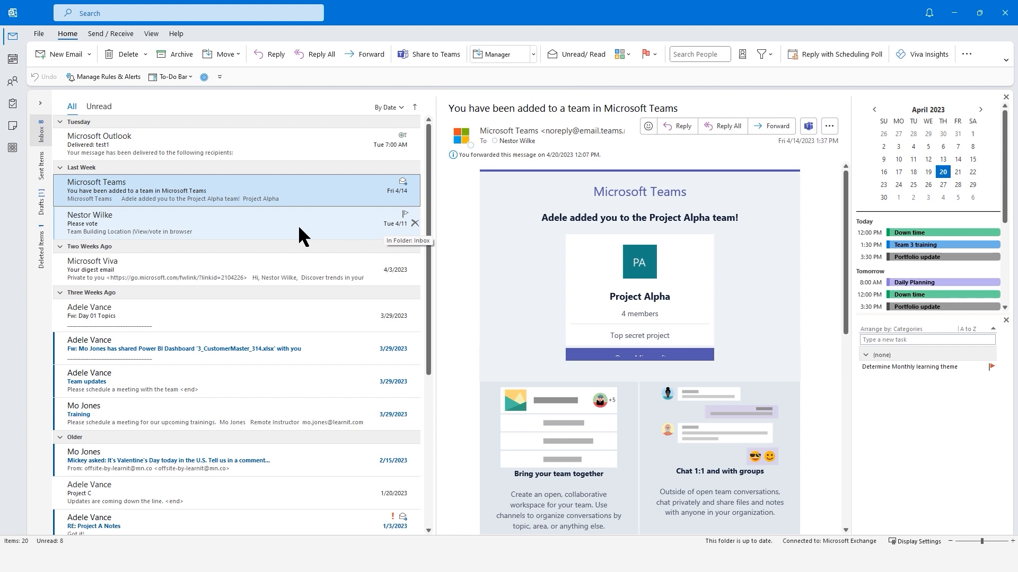
# - Select the "Fw: Day 01 Topics" message and start a new Quick Step from the Categorize & Move template
pyautogui.click(291, 314)
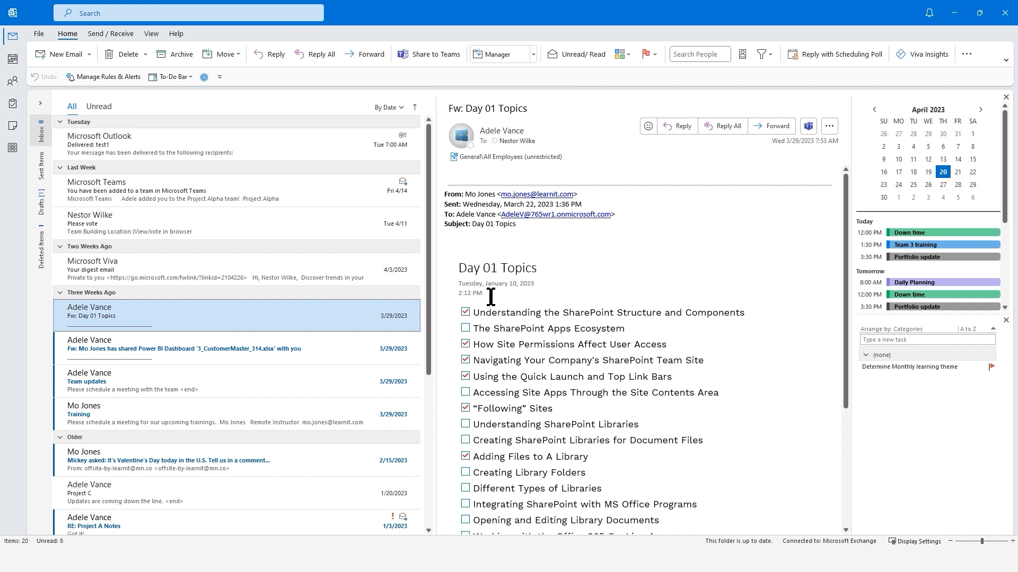
pyautogui.rightClick(319, 315)
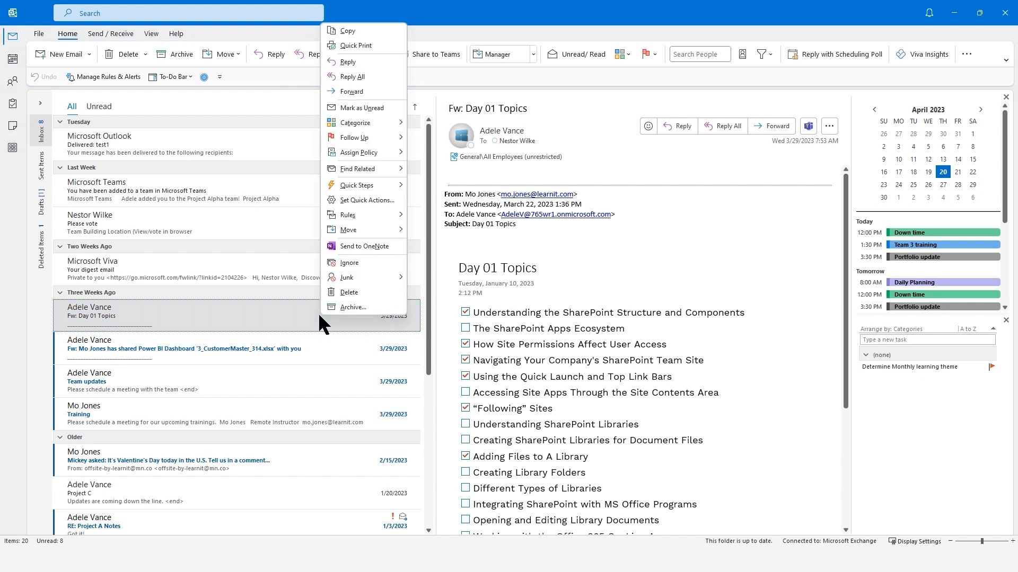
pyautogui.click(533, 53)
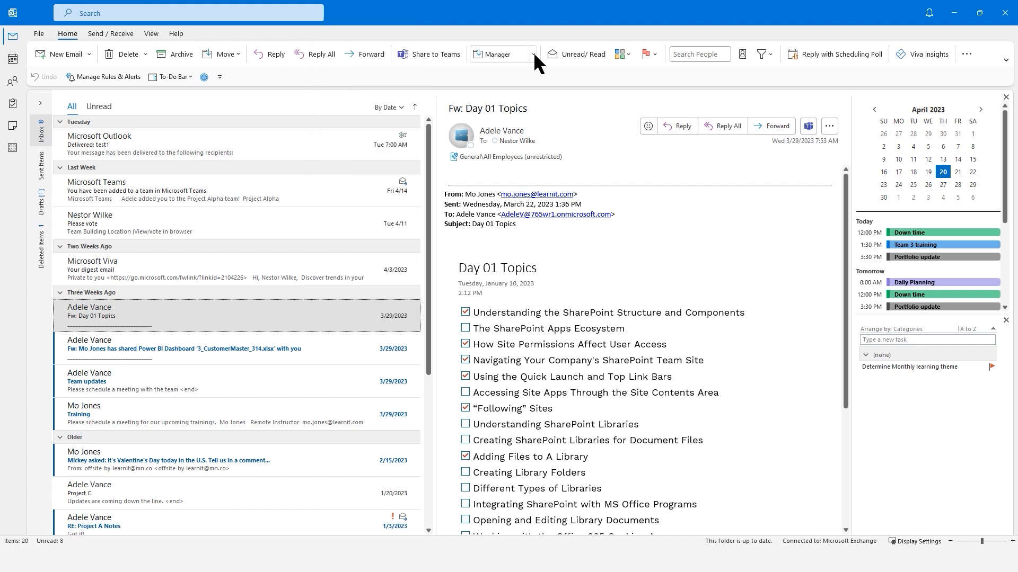
pyautogui.click(533, 53)
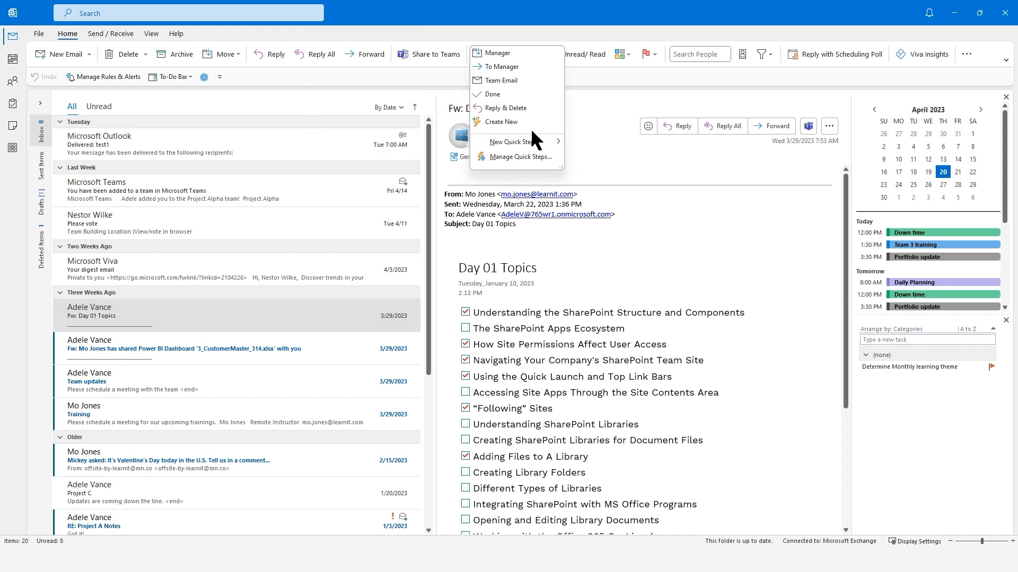
pyautogui.moveTo(543, 142)
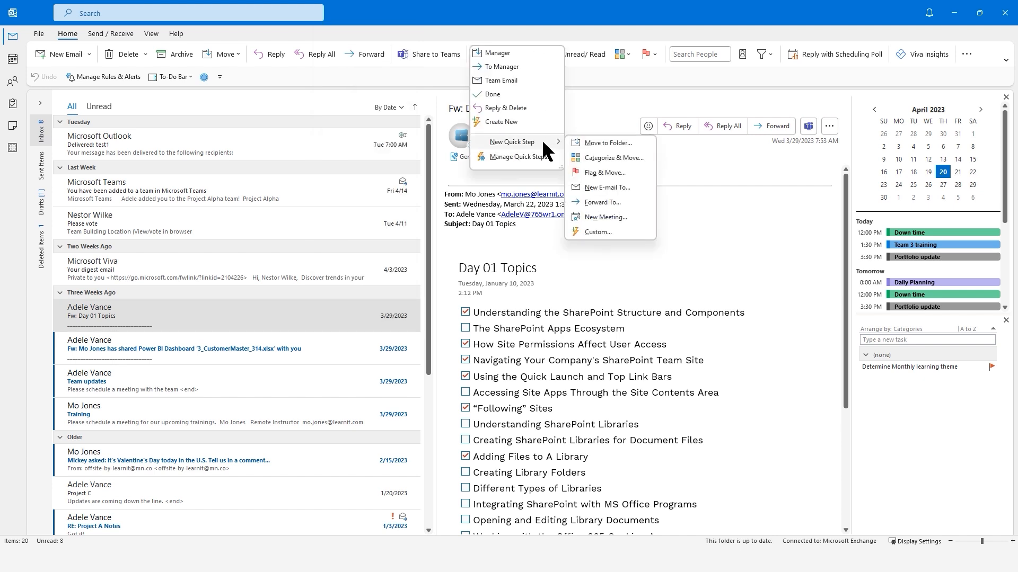
pyautogui.click(606, 155)
pyautogui.moveTo(530, 195); pyautogui.dragTo(572, 100)
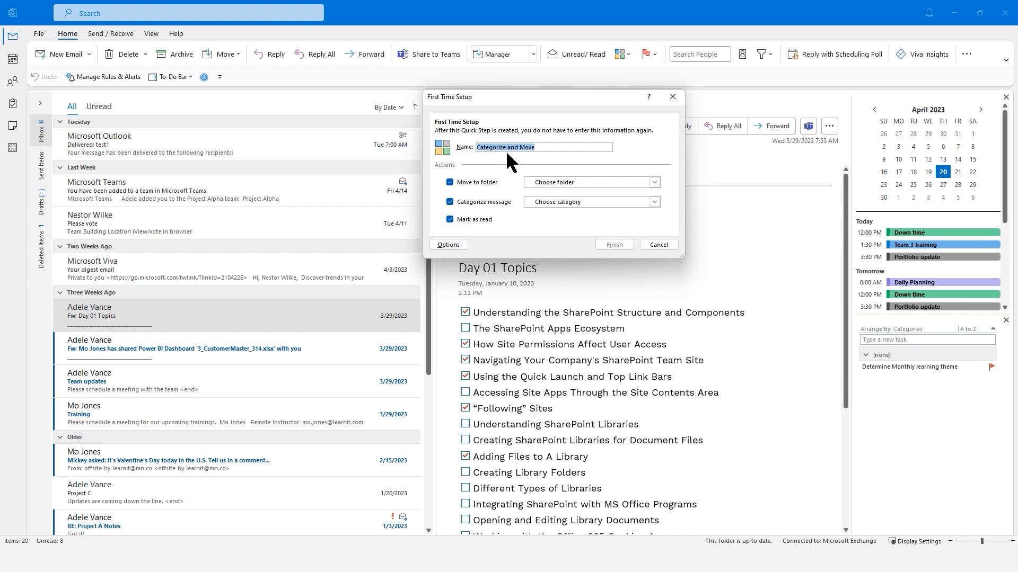
# - Set the Categorize and Move Quick Step to move messages to the A1 folder and categorize them as Planning
pyautogui.click(654, 182)
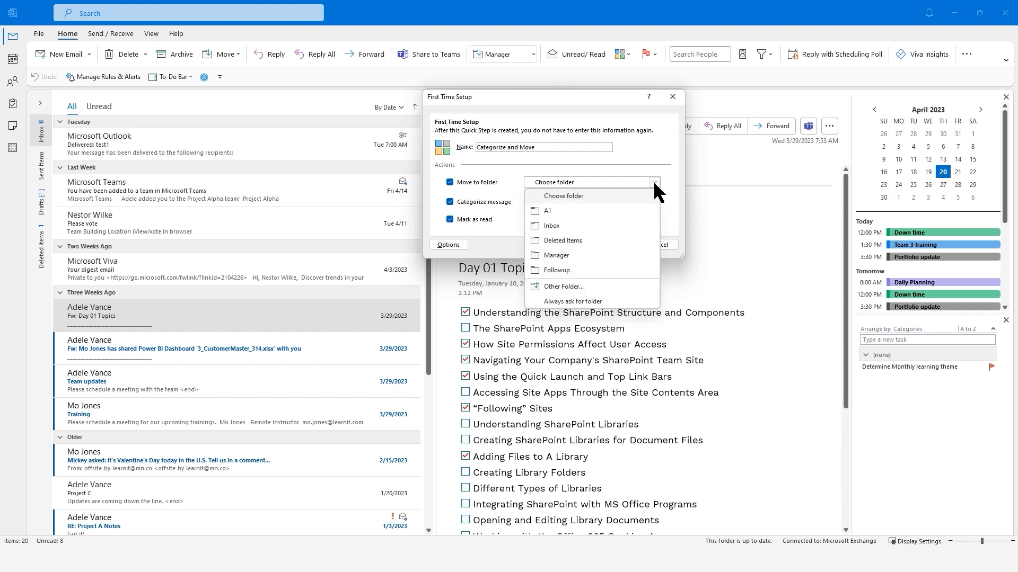
pyautogui.click(548, 211)
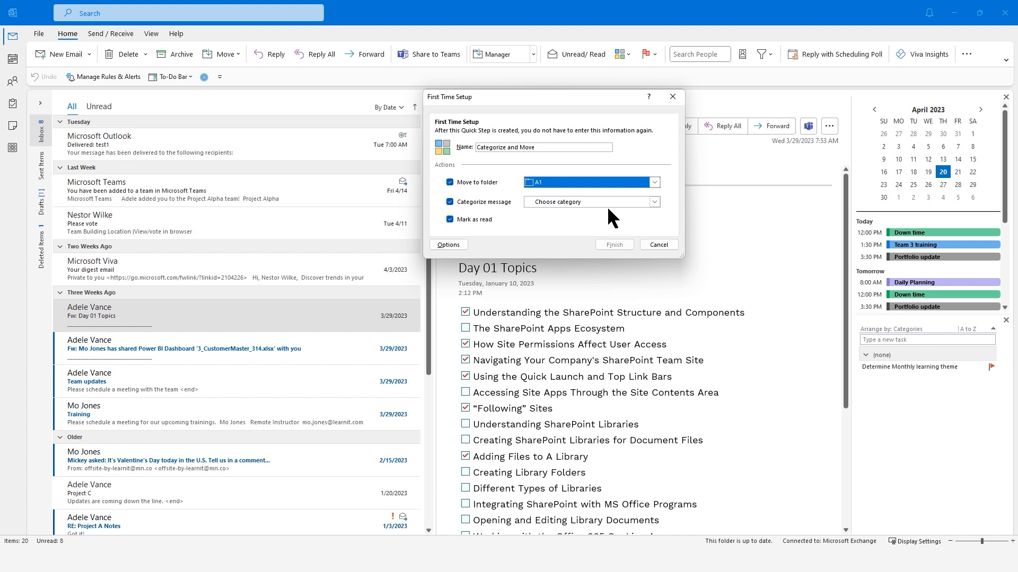
pyautogui.click(654, 202)
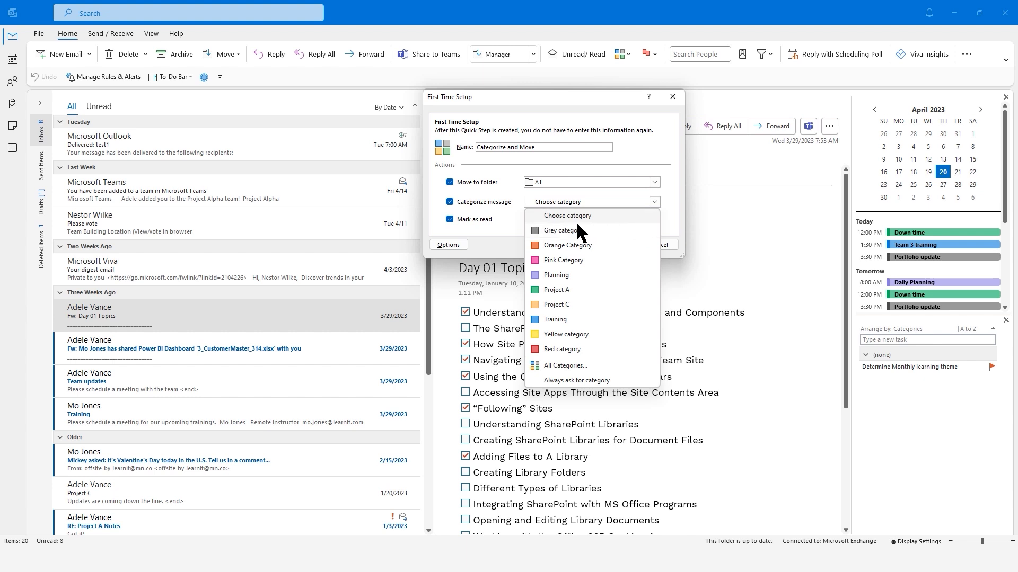
pyautogui.click(567, 260)
pyautogui.click(660, 201)
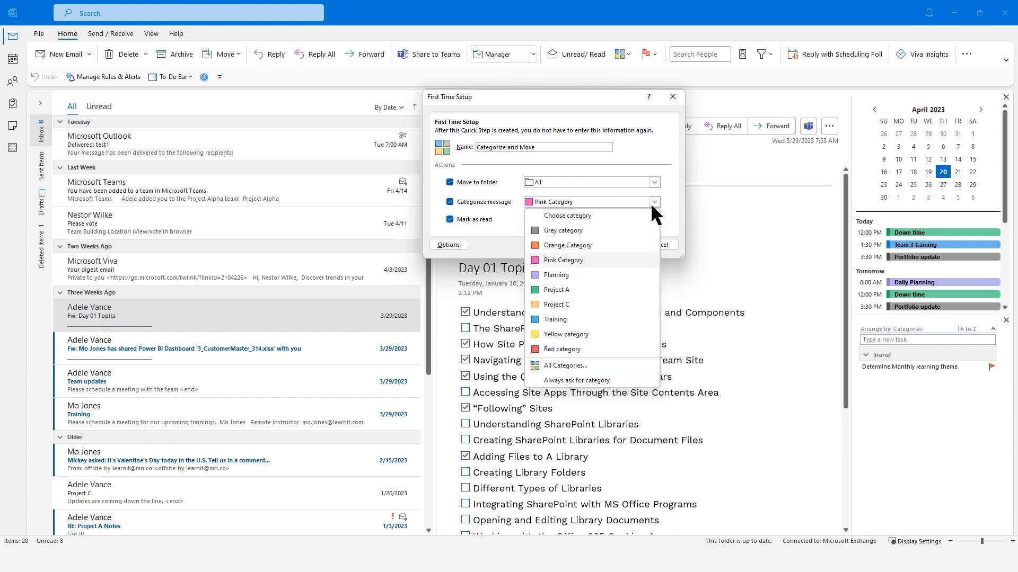
pyautogui.click(551, 273)
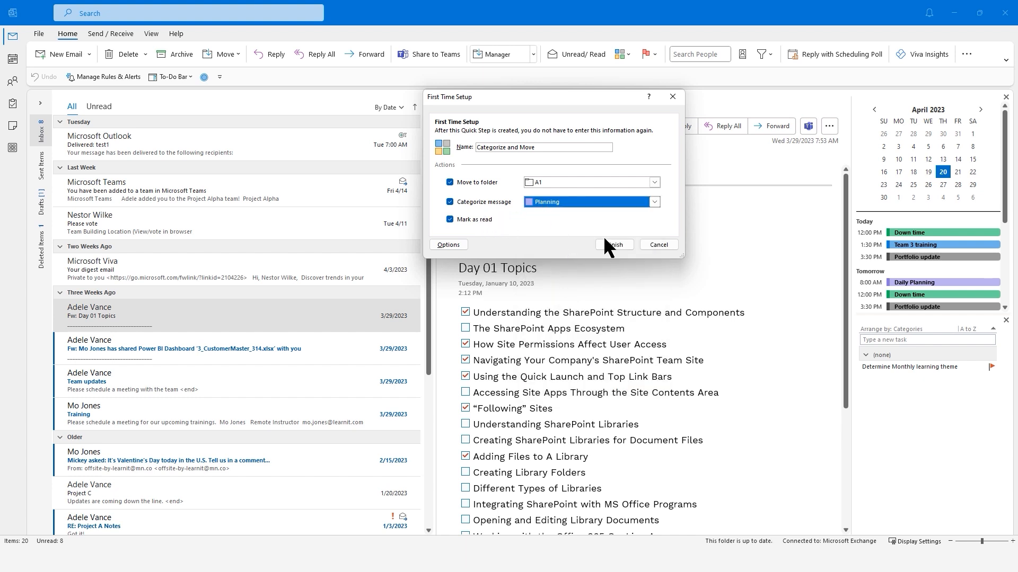
# - Examine the extra actions and shortcut keys offered in the Categorize and Move Quick Step's options, without adding any
pyautogui.click(455, 245)
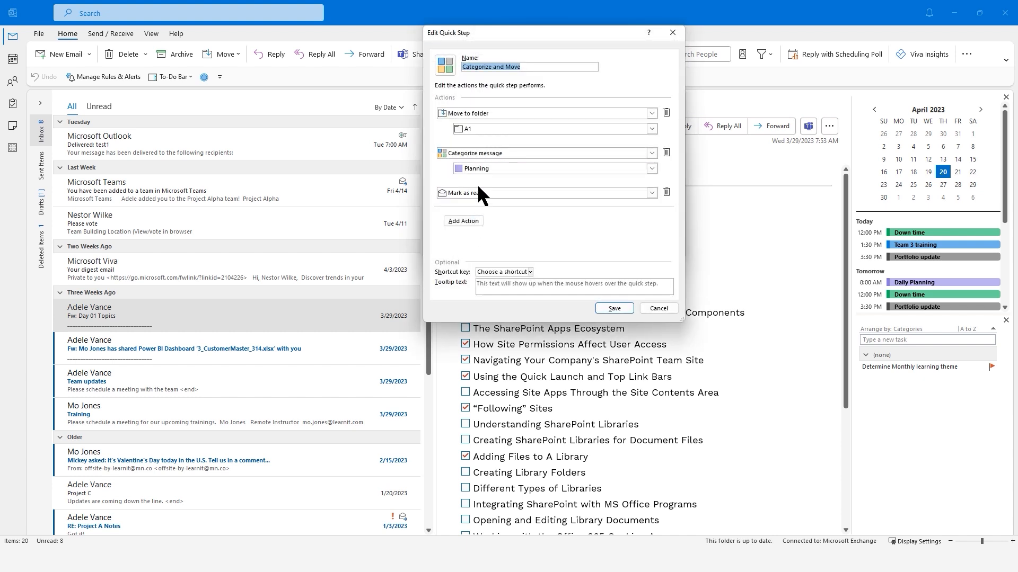
pyautogui.click(463, 221)
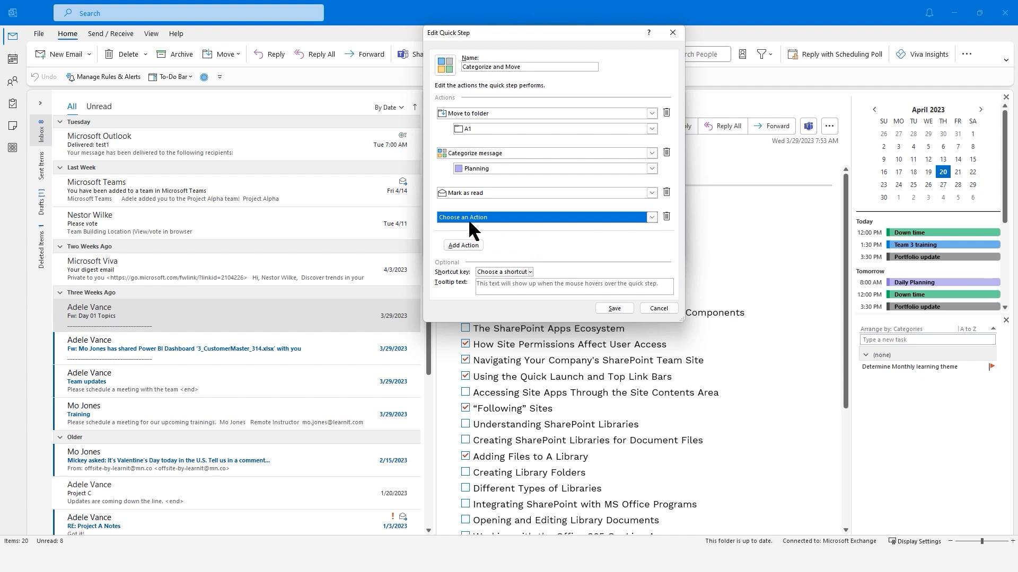
pyautogui.click(652, 217)
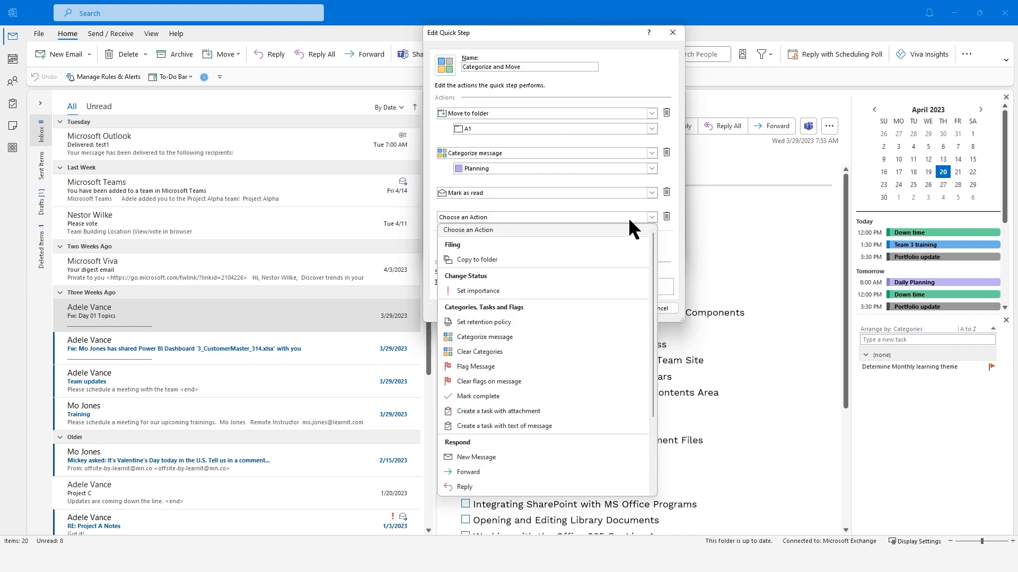
pyautogui.click(663, 237)
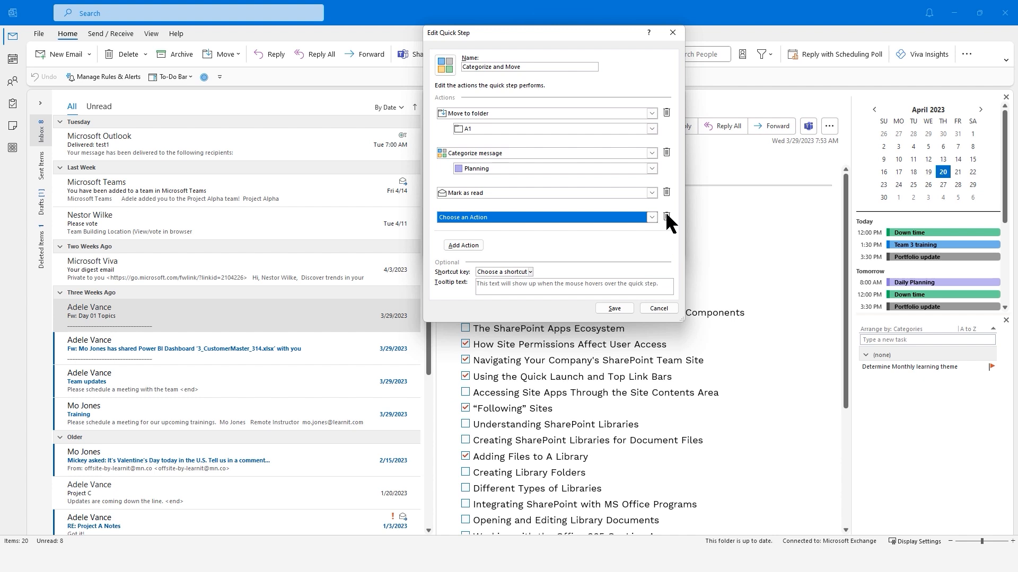
pyautogui.click(666, 216)
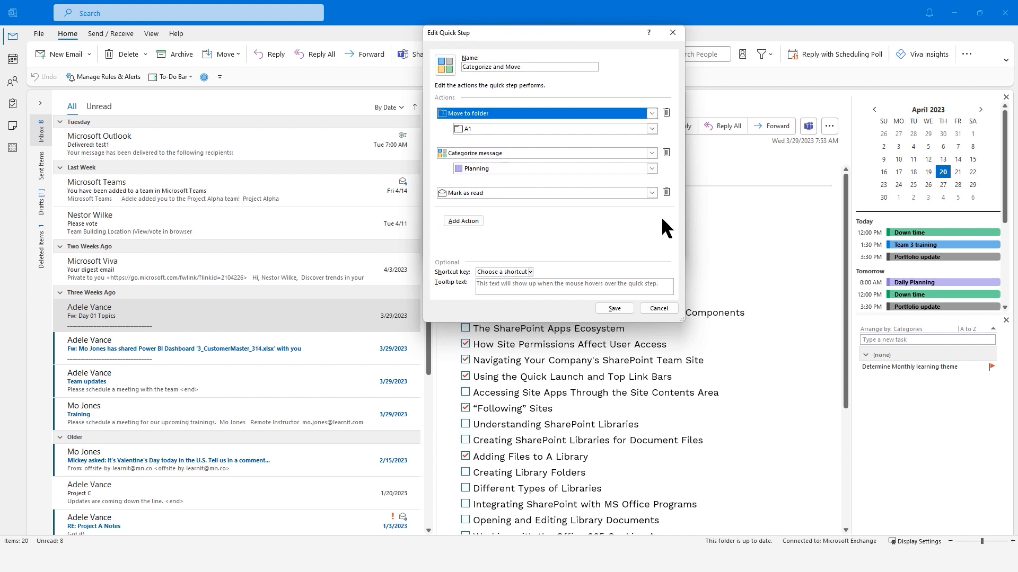
pyautogui.click(530, 272)
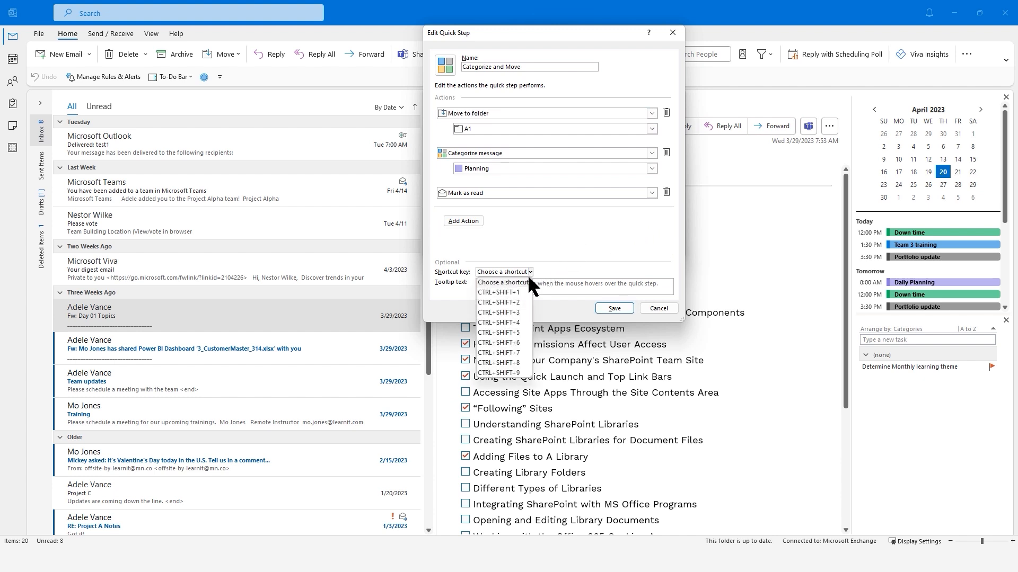
pyautogui.click(610, 248)
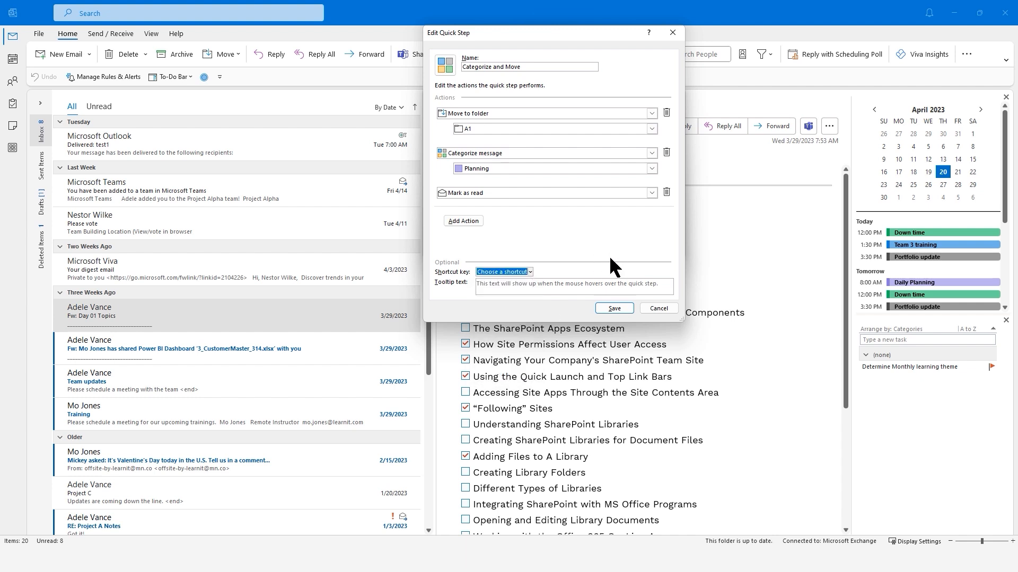
# - Save the Categorize and Move Quick Step and review its description among the managed Quick Steps
pyautogui.click(615, 307)
pyautogui.click(615, 307)
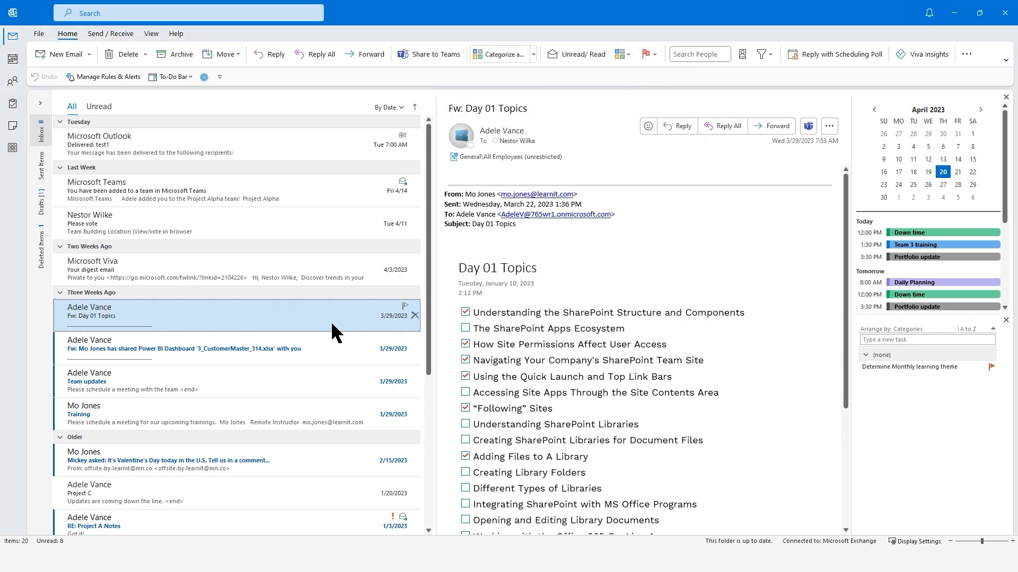
pyautogui.click(533, 54)
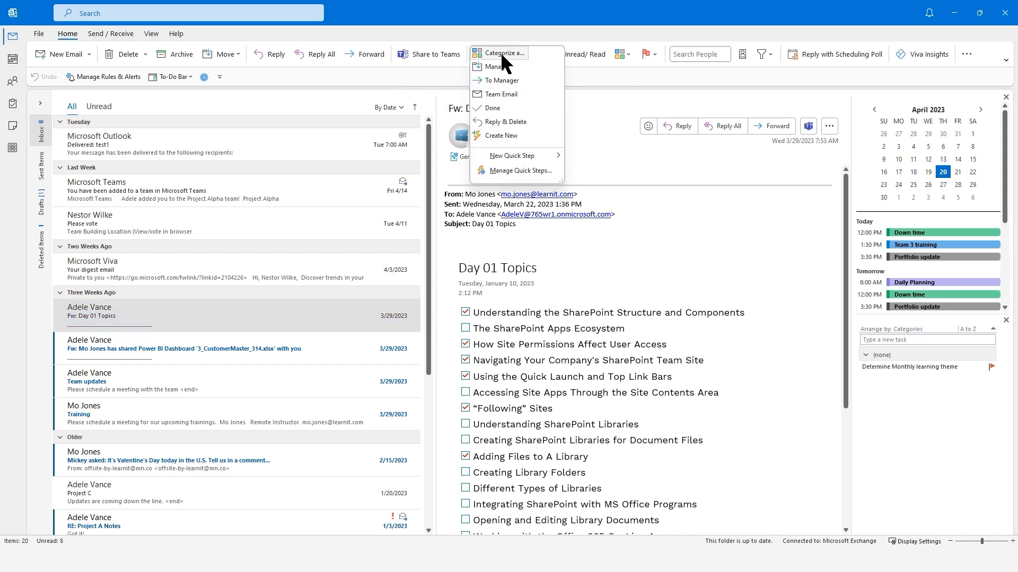
pyautogui.click(519, 170)
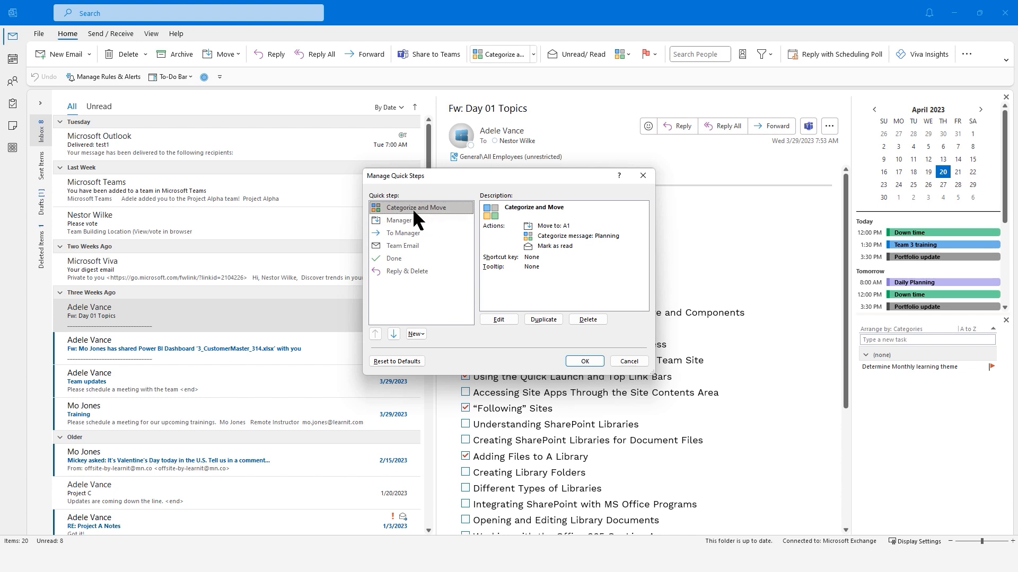
pyautogui.click(628, 361)
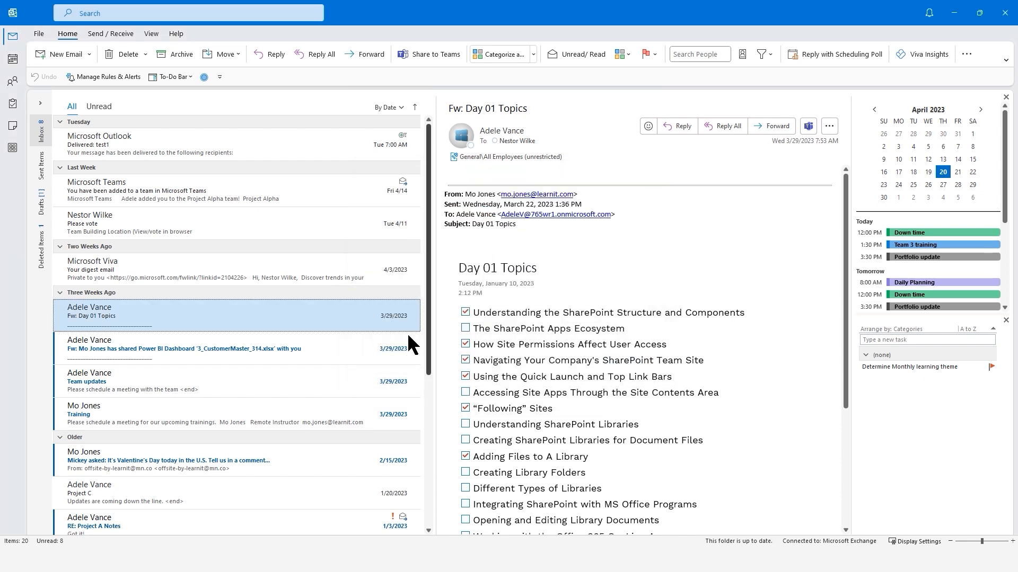
# - Run the Categorize and Move Quick Step on the "Fw: Day 01 Topics" message
pyautogui.rightClick(331, 317)
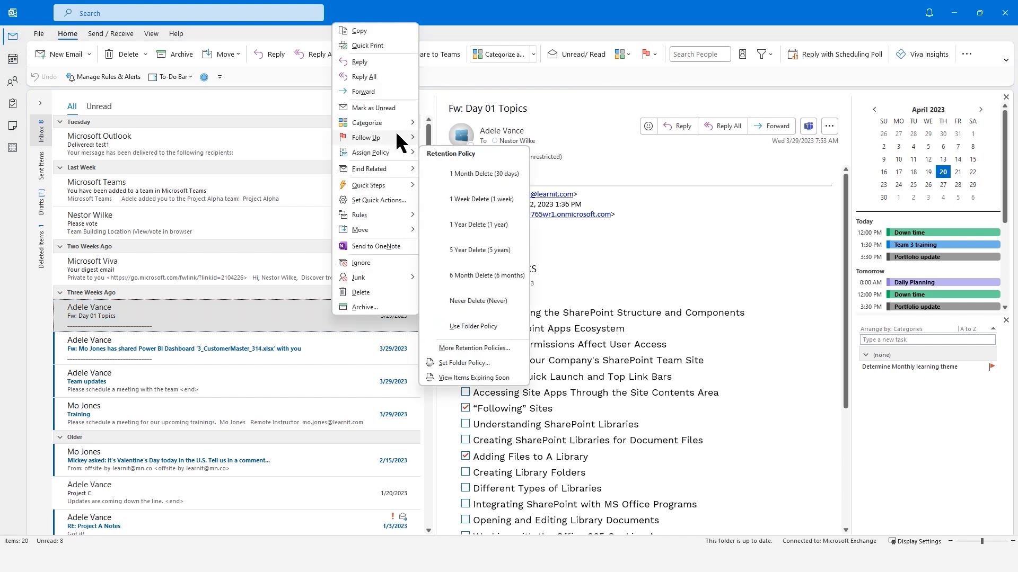
pyautogui.moveTo(403, 185)
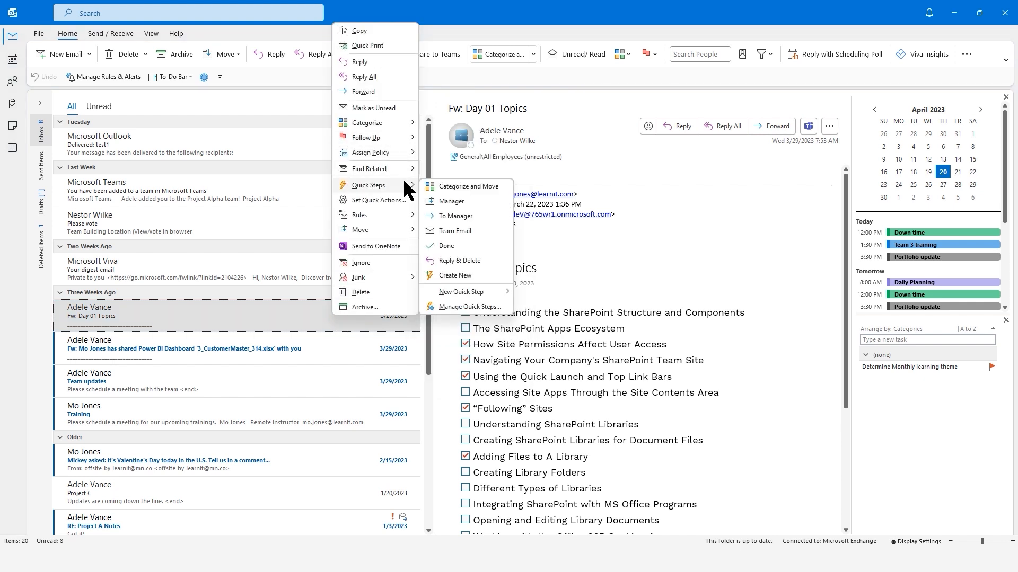
pyautogui.click(466, 184)
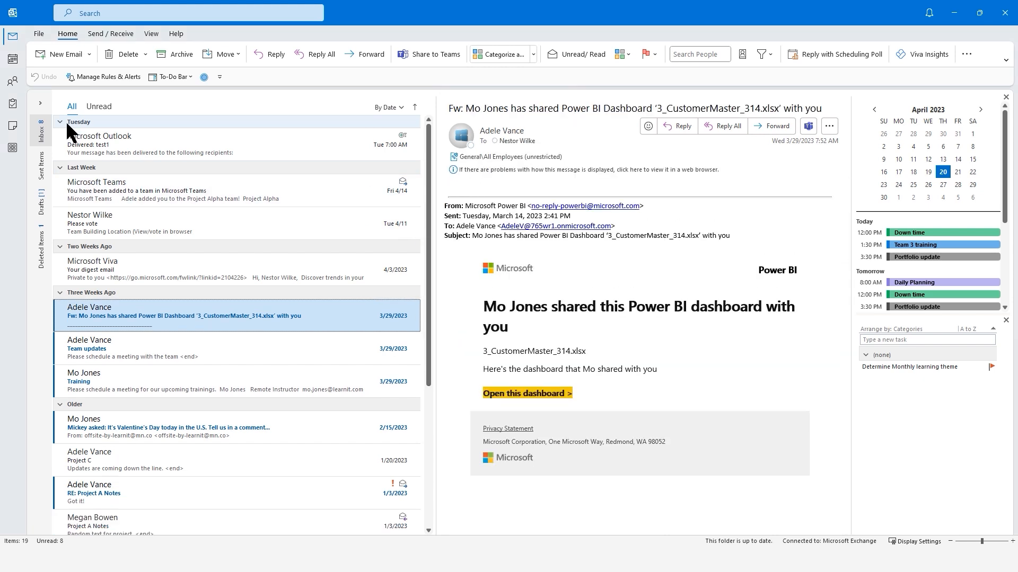
# - Check the A1 folder for the "Fw: Day 01 Topics" message and its category, and return to the Inbox
pyautogui.click(40, 102)
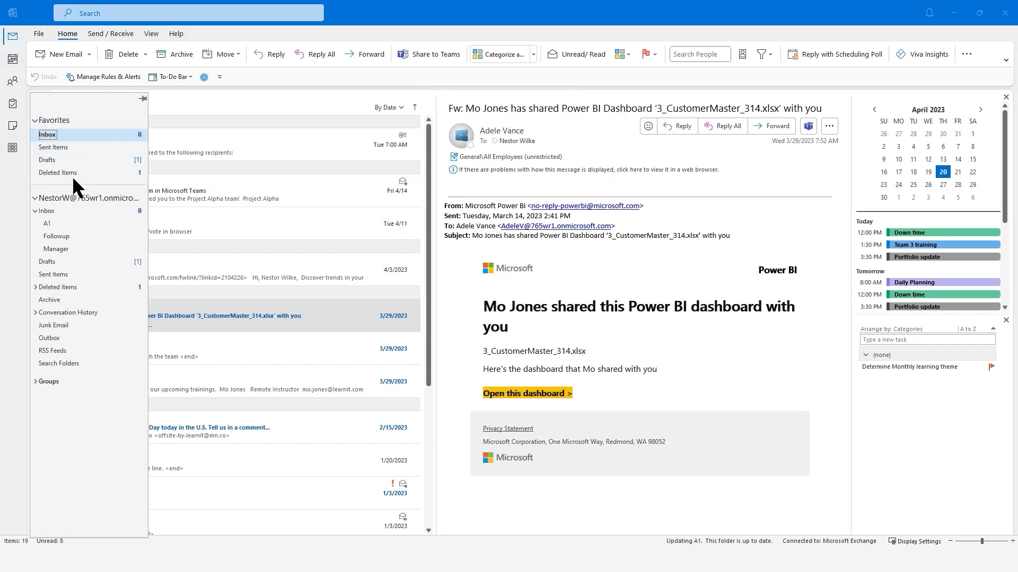
pyautogui.click(62, 222)
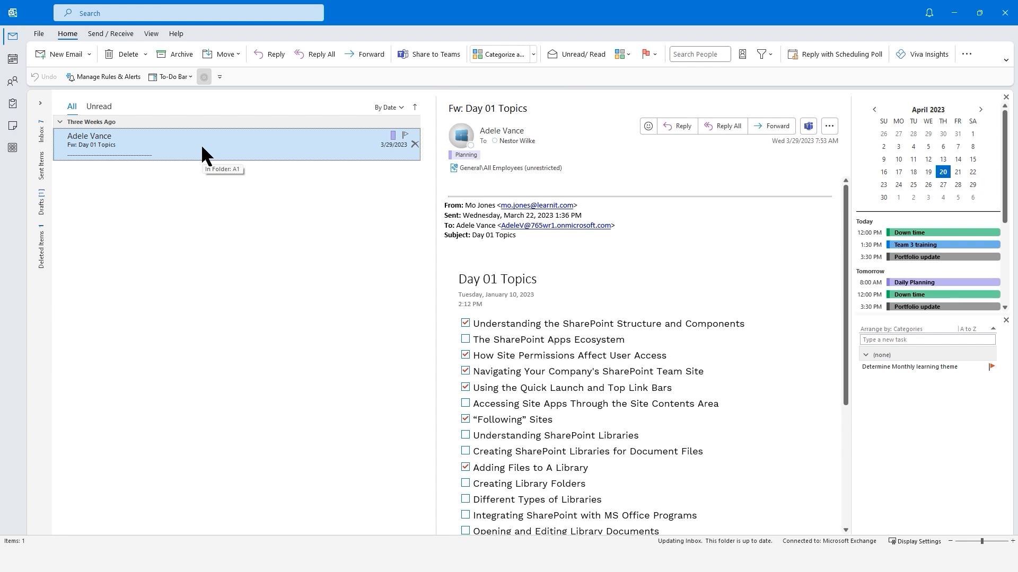
pyautogui.click(41, 136)
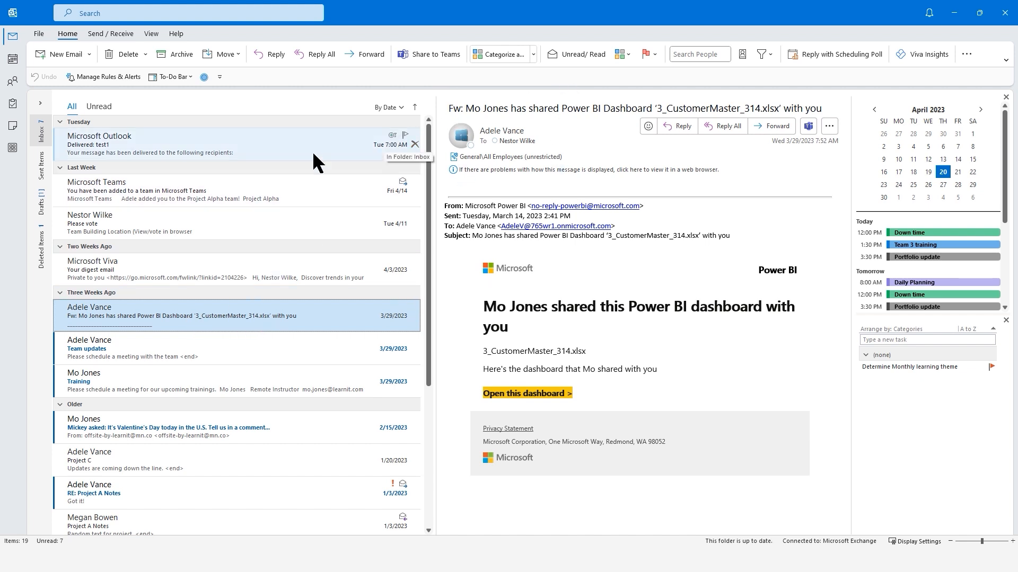
# - Start a new Custom Quick Step from the Quick Steps manager and name it "Flag and Move"
pyautogui.click(533, 54)
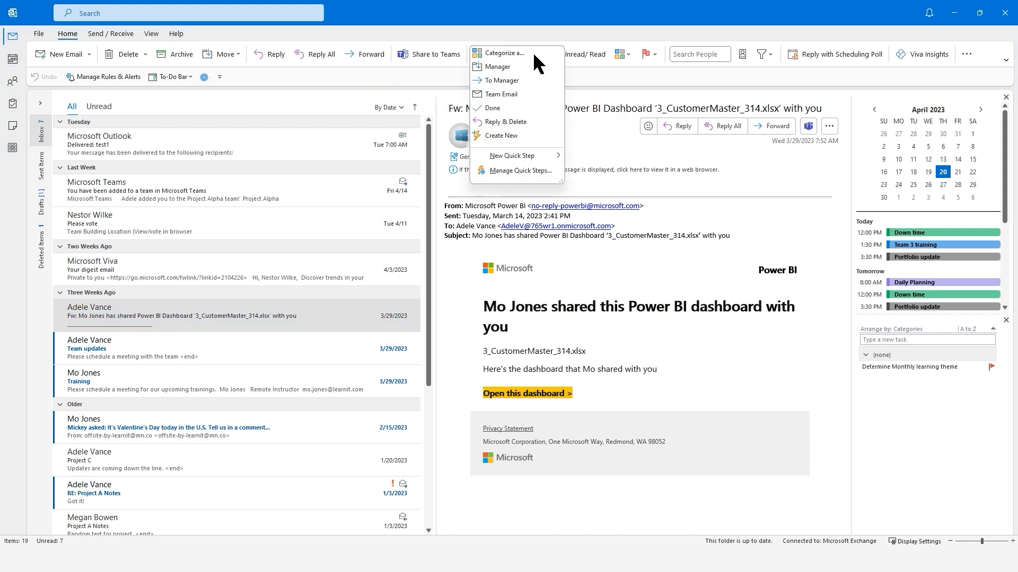
pyautogui.click(515, 169)
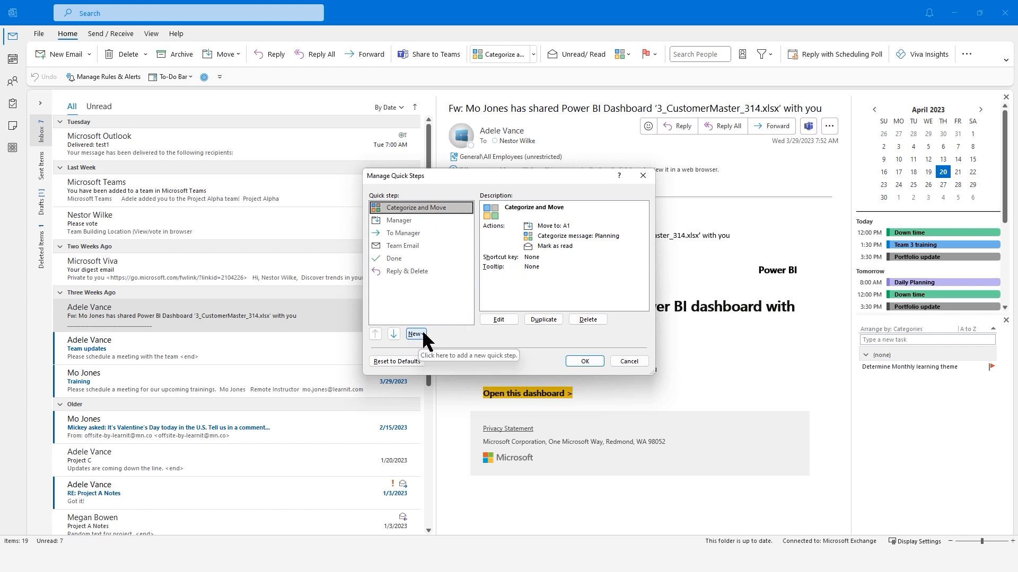
pyautogui.click(422, 331)
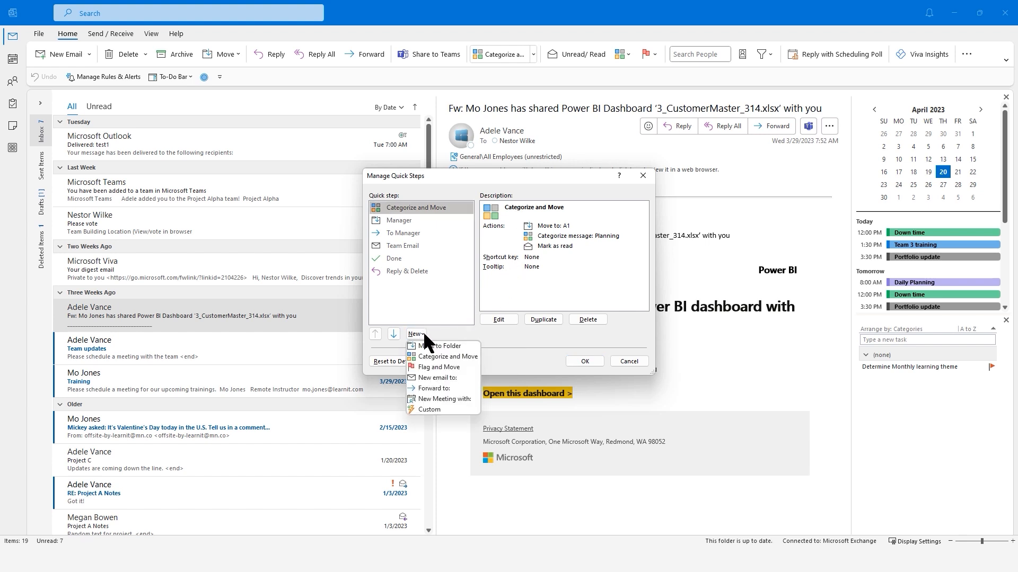
pyautogui.click(429, 410)
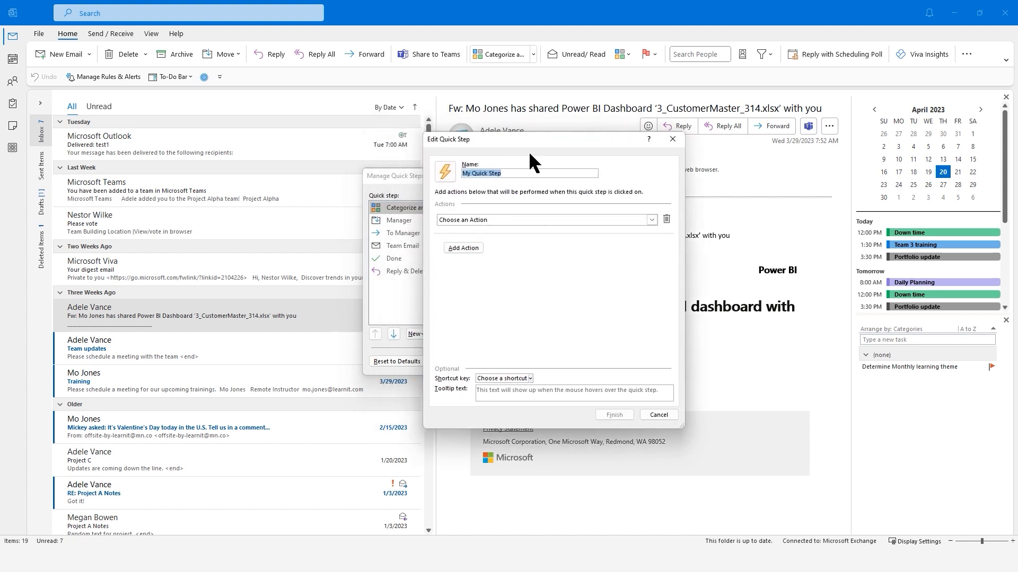
pyautogui.write('Flag and Move')
pyautogui.moveTo(858, 370)
pyautogui.mouseDown()
pyautogui.moveTo(968, 404)
pyautogui.moveTo(993, 399)
pyautogui.mouseUp()
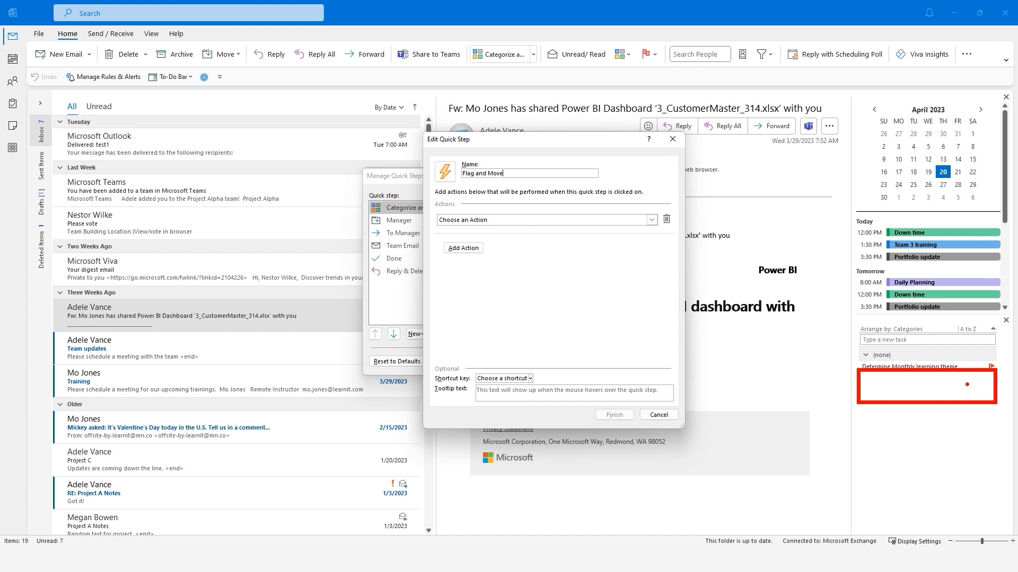
pyautogui.press('Escape')
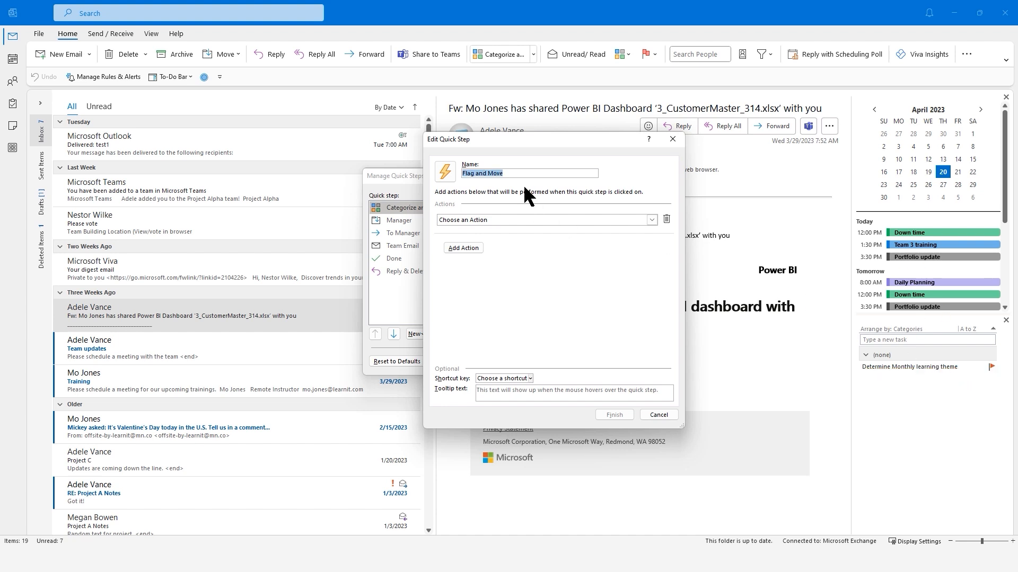
# - Make Flag Message the first action of the Flag and Move Quick Step, with the flag set to This Week
pyautogui.click(652, 220)
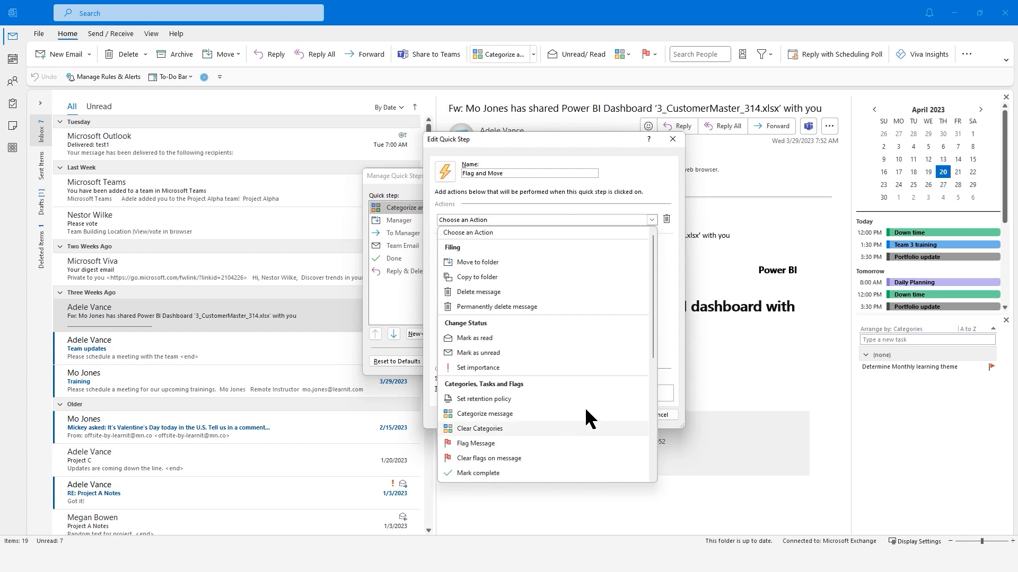
pyautogui.scroll(-1, 653, 286)
pyautogui.moveTo(652, 289); pyautogui.dragTo(657, 397)
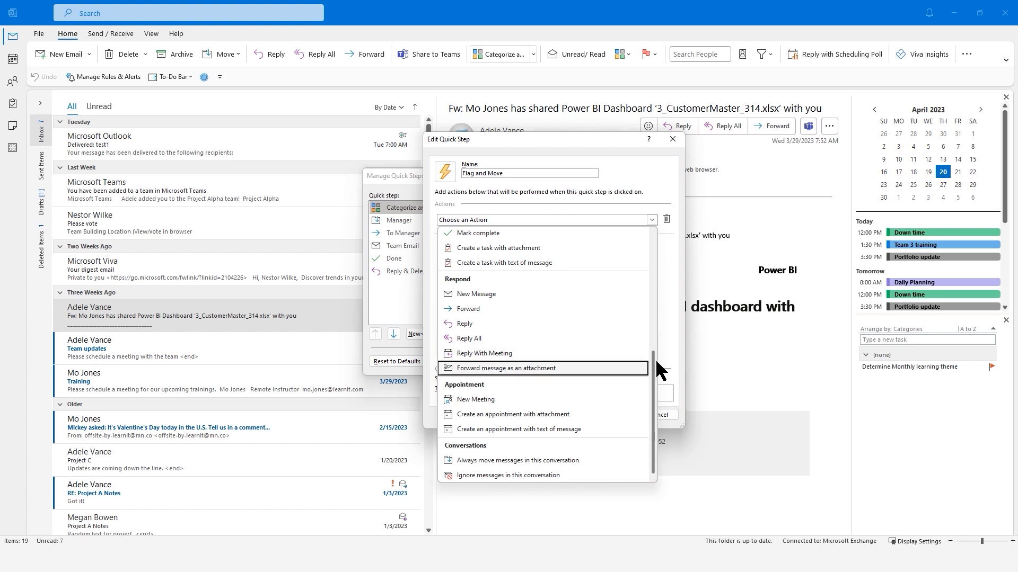
pyautogui.moveTo(652, 360); pyautogui.dragTo(655, 290)
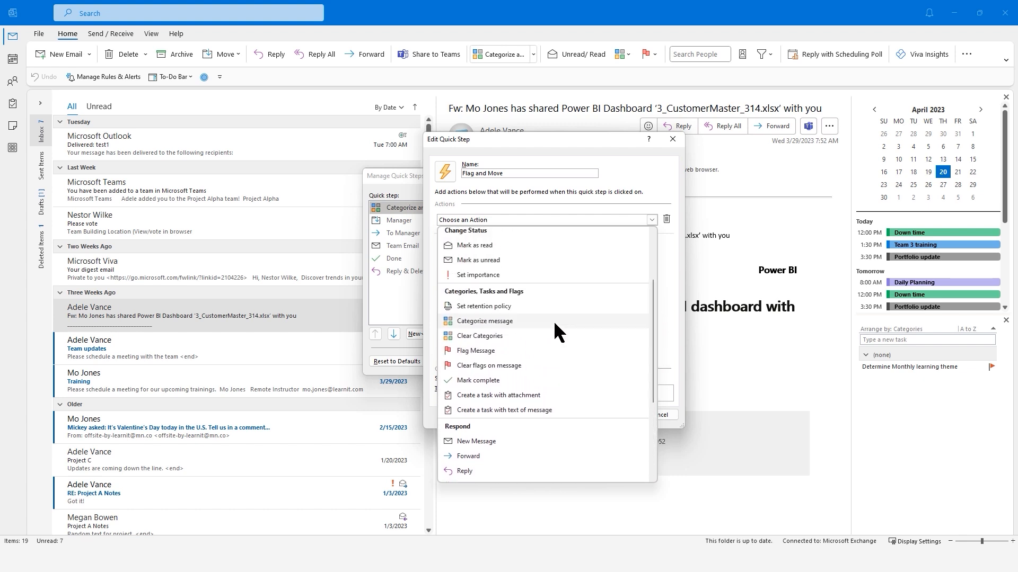
pyautogui.click(475, 351)
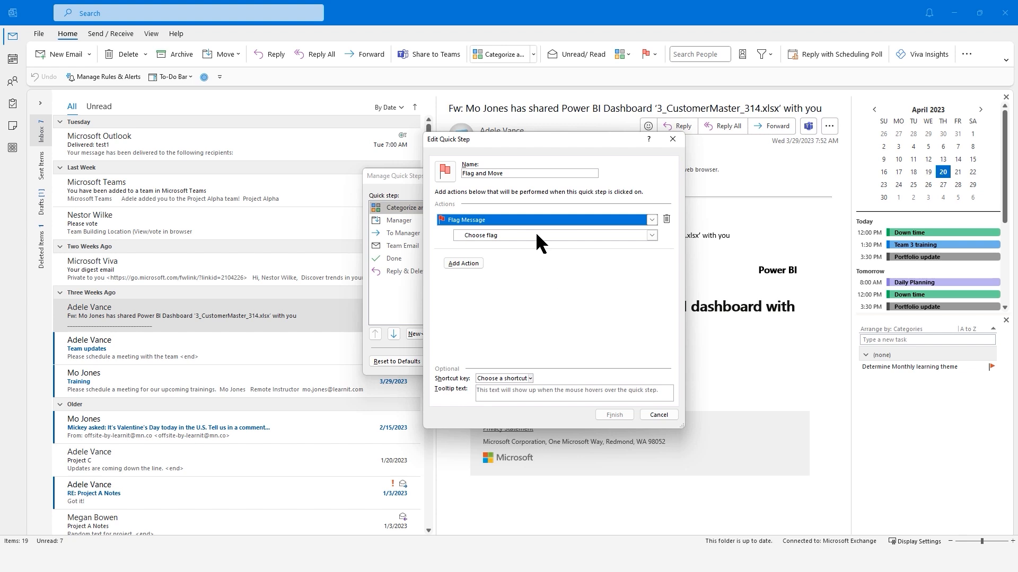
pyautogui.click(652, 236)
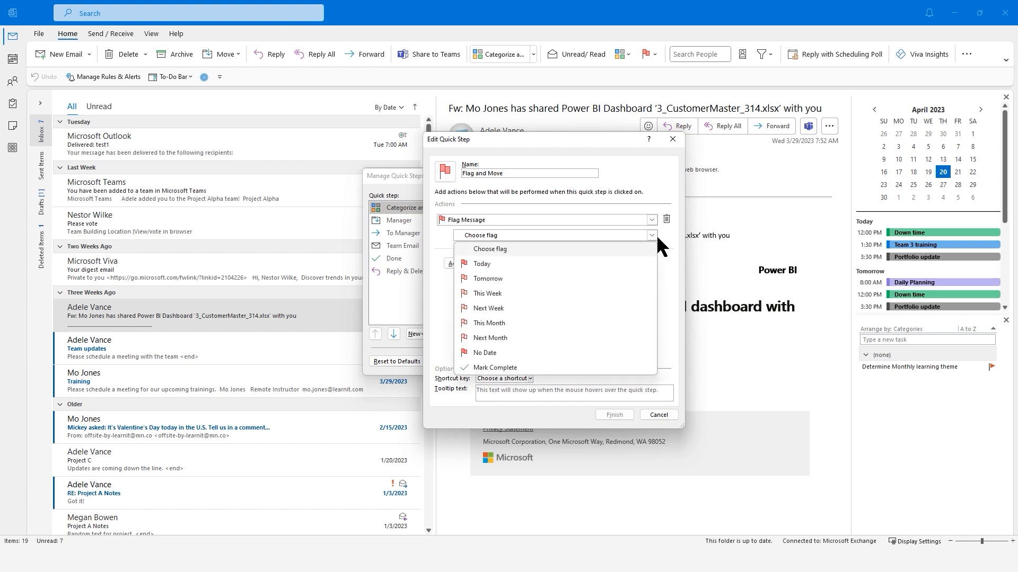
pyautogui.click(495, 295)
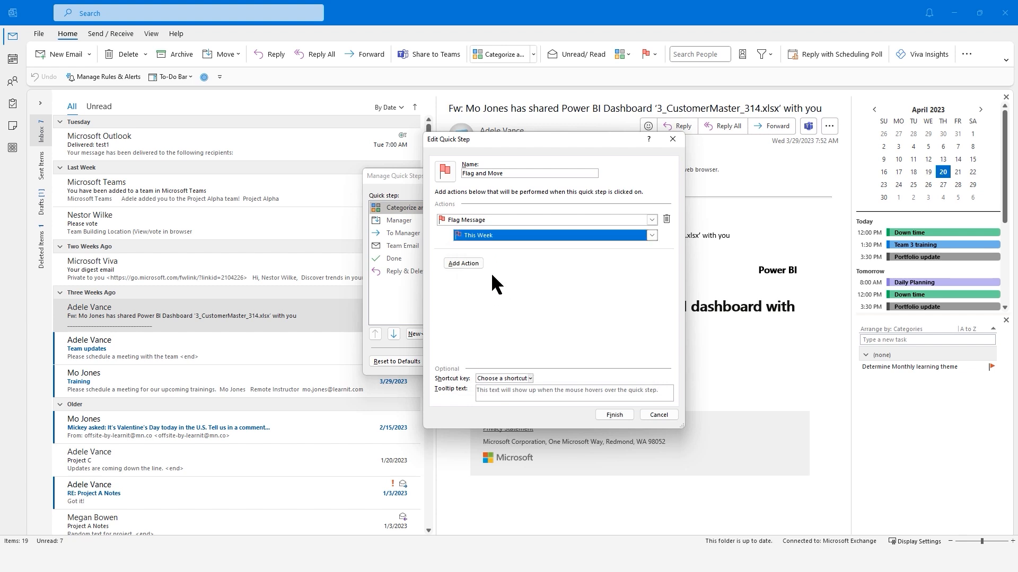
# - Add a Move to folder action to the Flag and Move Quick Step, with Followup as the destination folder
pyautogui.click(460, 262)
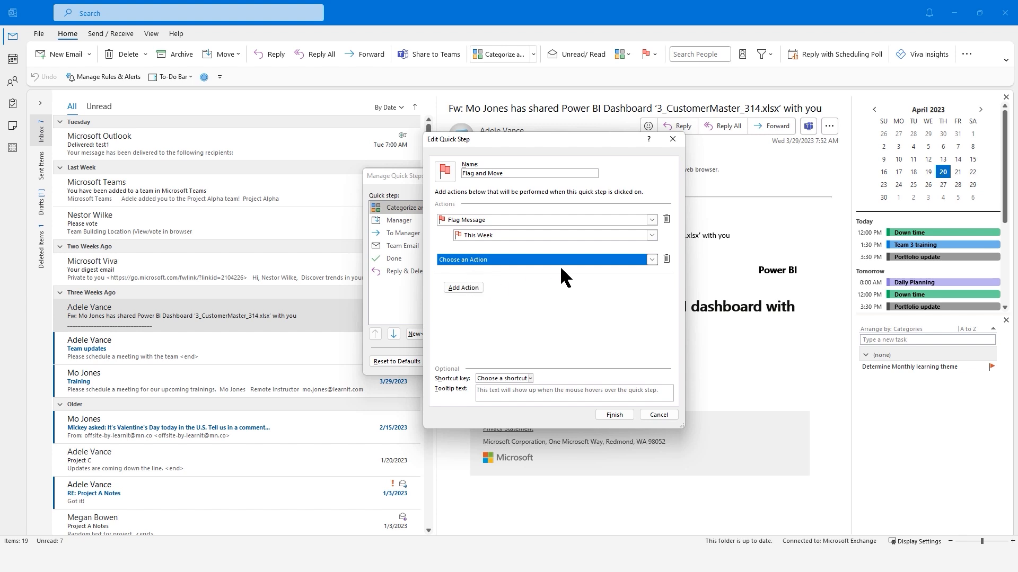
pyautogui.click(652, 260)
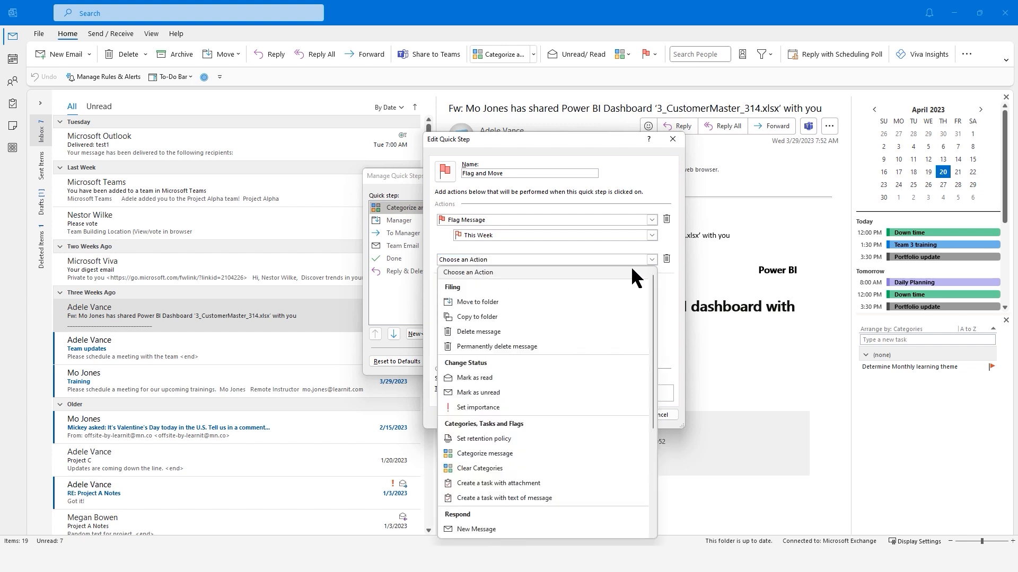
pyautogui.click(474, 300)
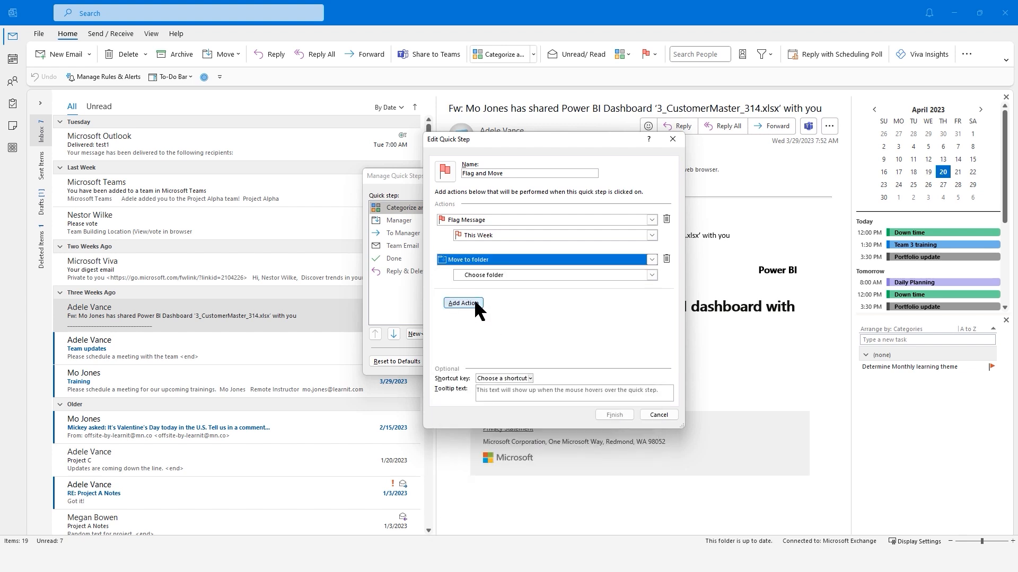
pyautogui.click(651, 275)
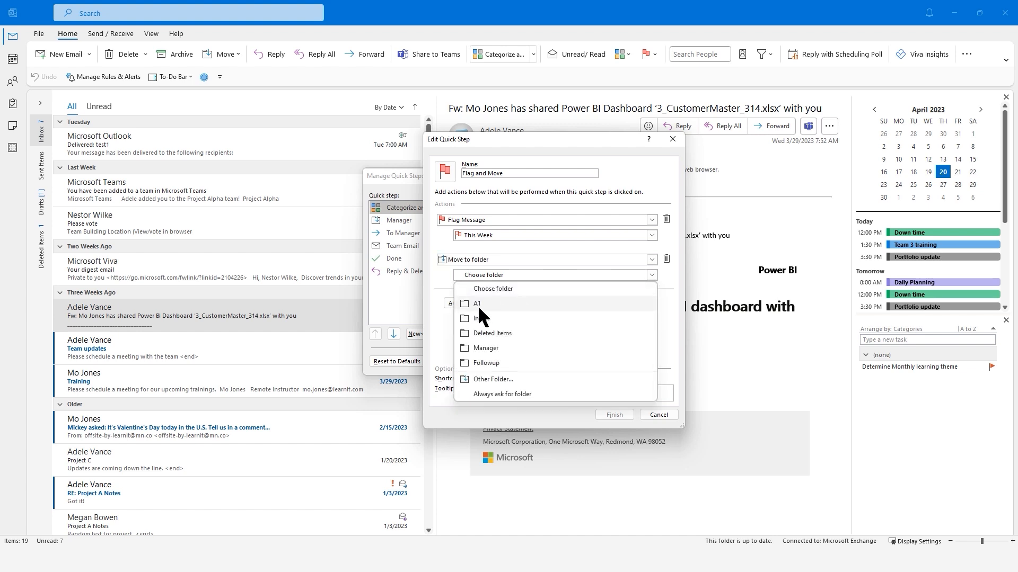
pyautogui.click(486, 361)
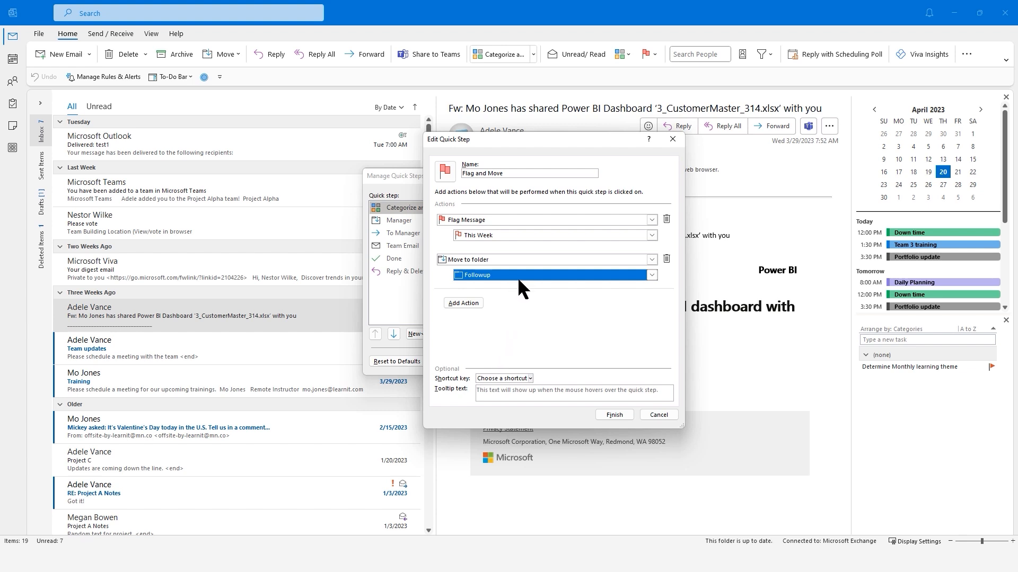
# - Add a Set importance action to the Flag and Move Quick Step, with the importance set to High
pyautogui.click(459, 302)
pyautogui.click(652, 300)
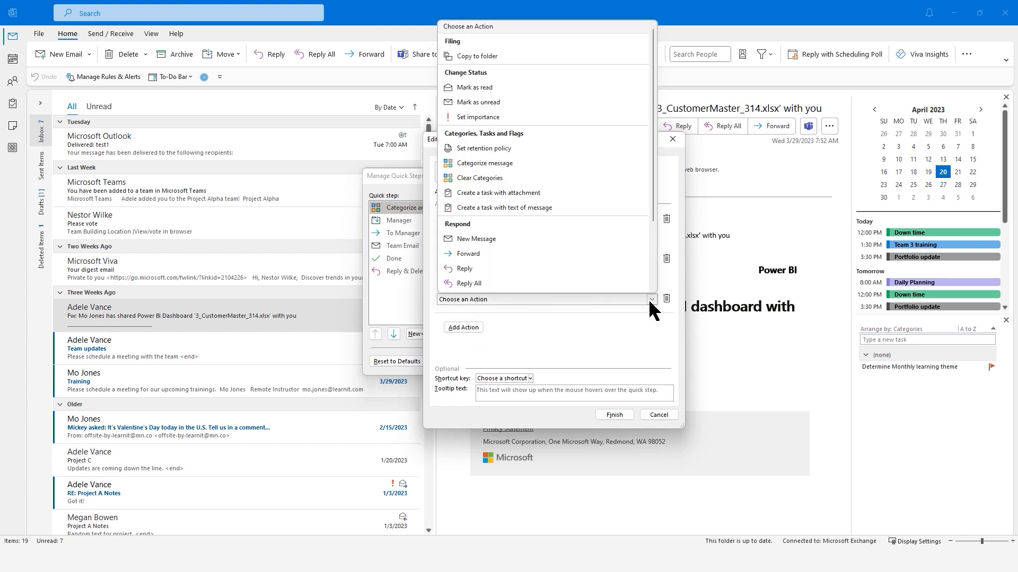
pyautogui.click(478, 117)
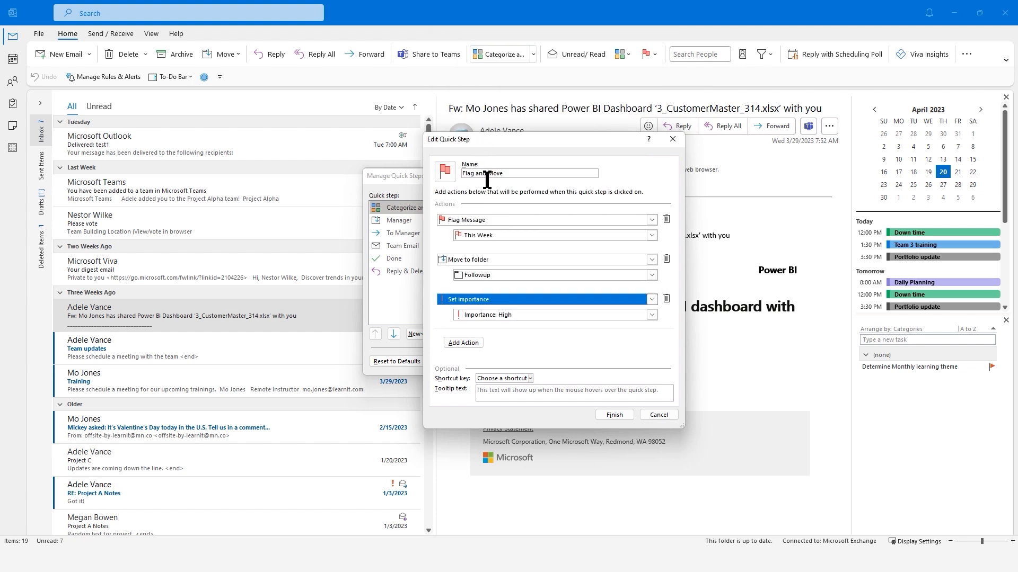
pyautogui.click(653, 315)
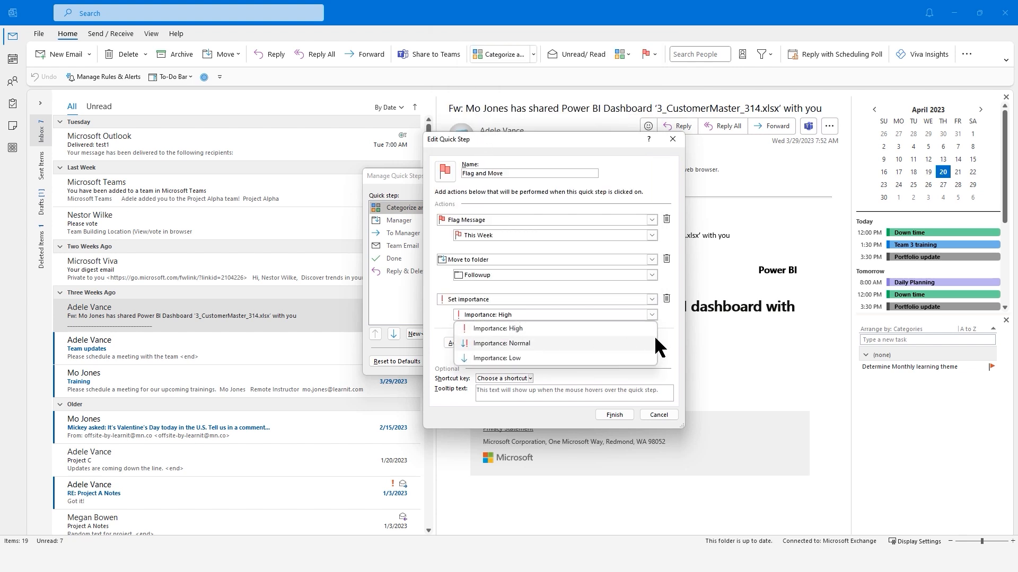
pyautogui.click(624, 333)
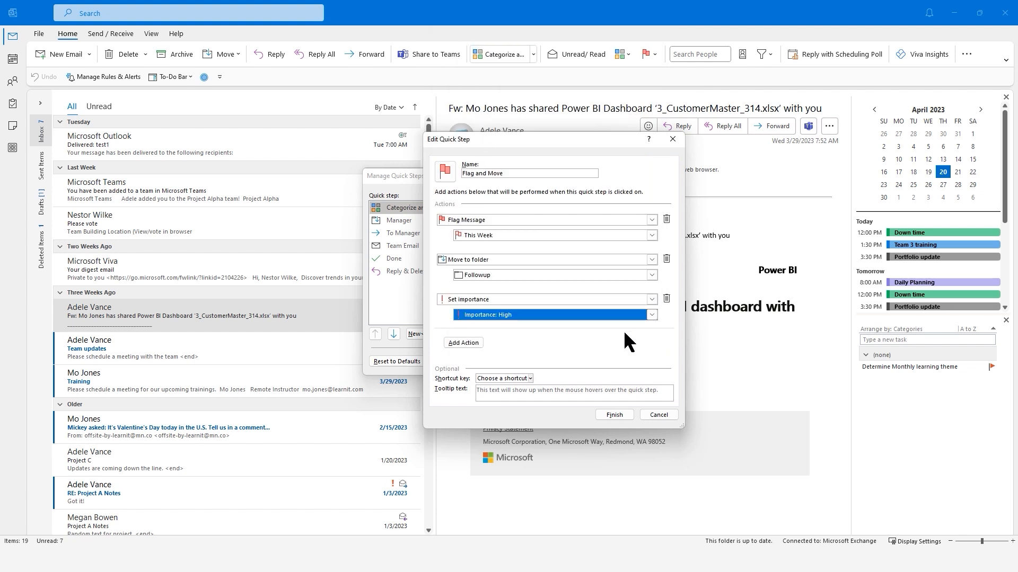
# - Assign the shortcut CTRL+SHIFT+1 and the tooltip "Flag and move to followup" to the Quick Step, and save it
pyautogui.click(529, 378)
pyautogui.click(511, 397)
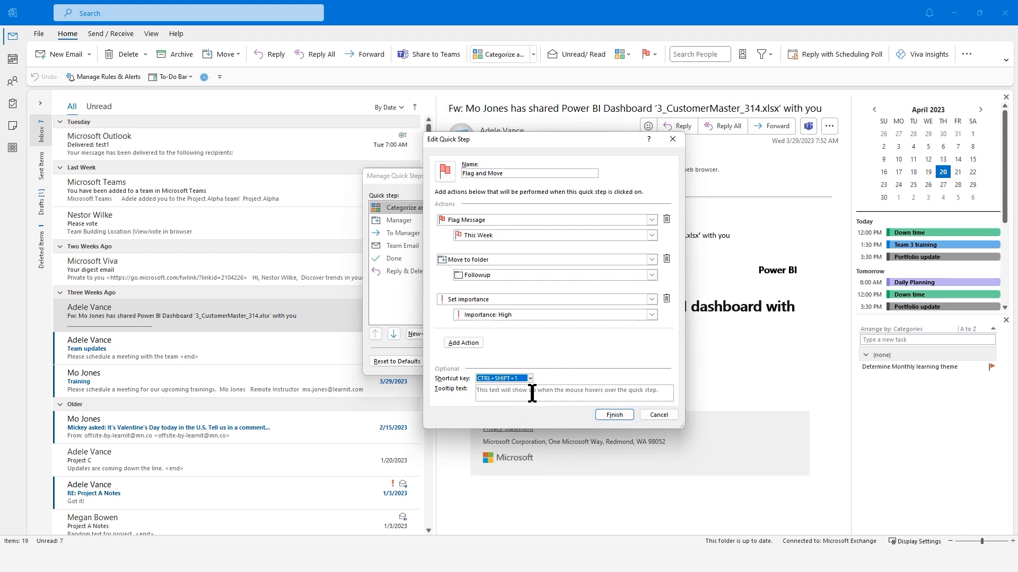
pyautogui.click(532, 393)
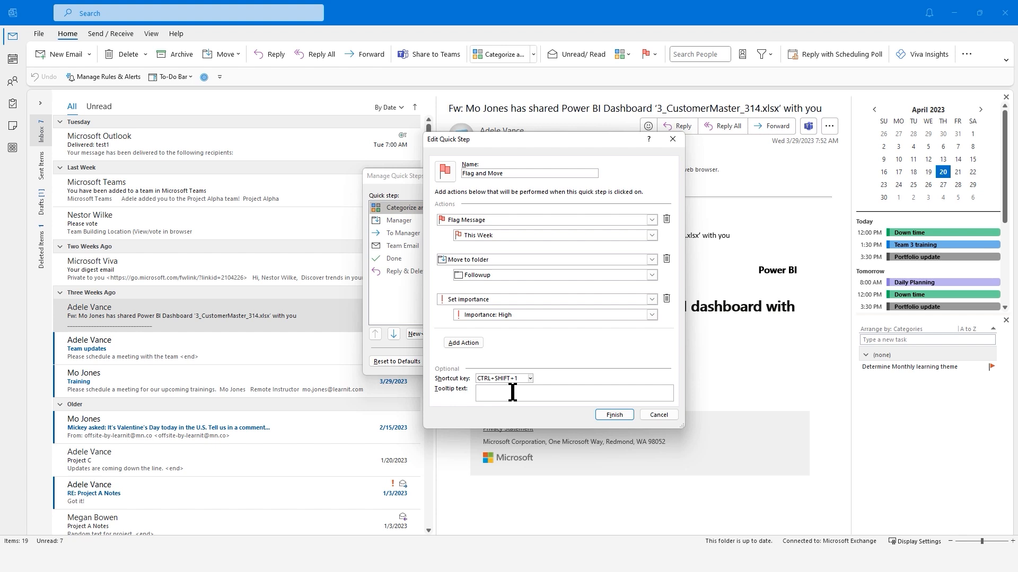
pyautogui.write('Flag and move to followup')
pyautogui.click(616, 416)
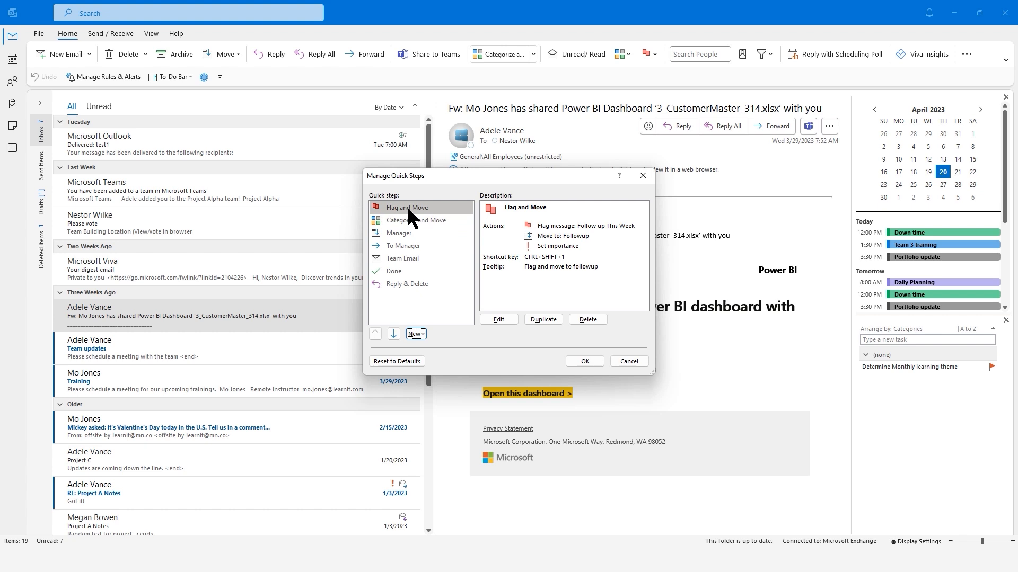
pyautogui.click(584, 359)
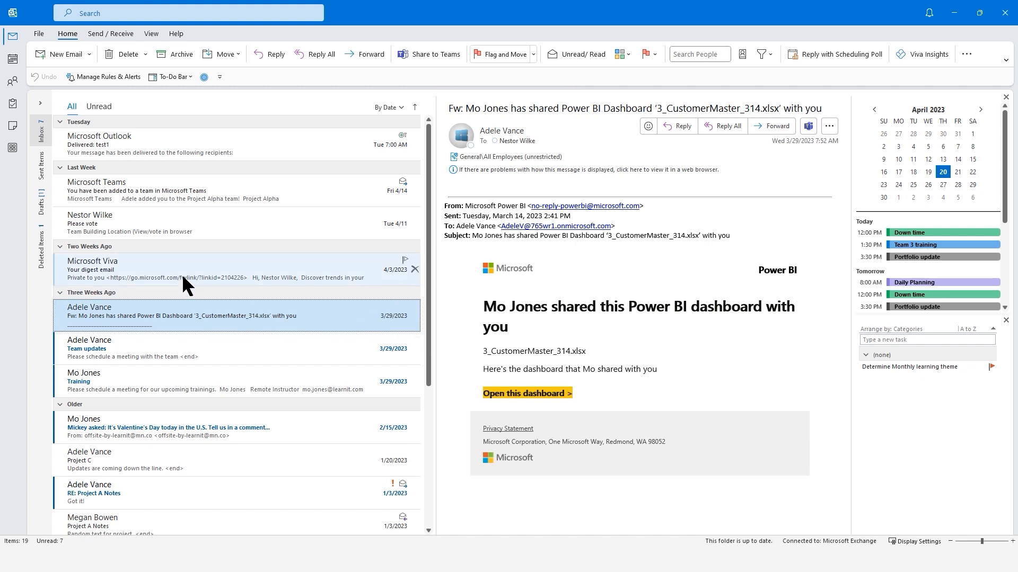
# - Run the Flag and Move Quick Step on the "Your digest email" message from Microsoft Viva
pyautogui.click(277, 266)
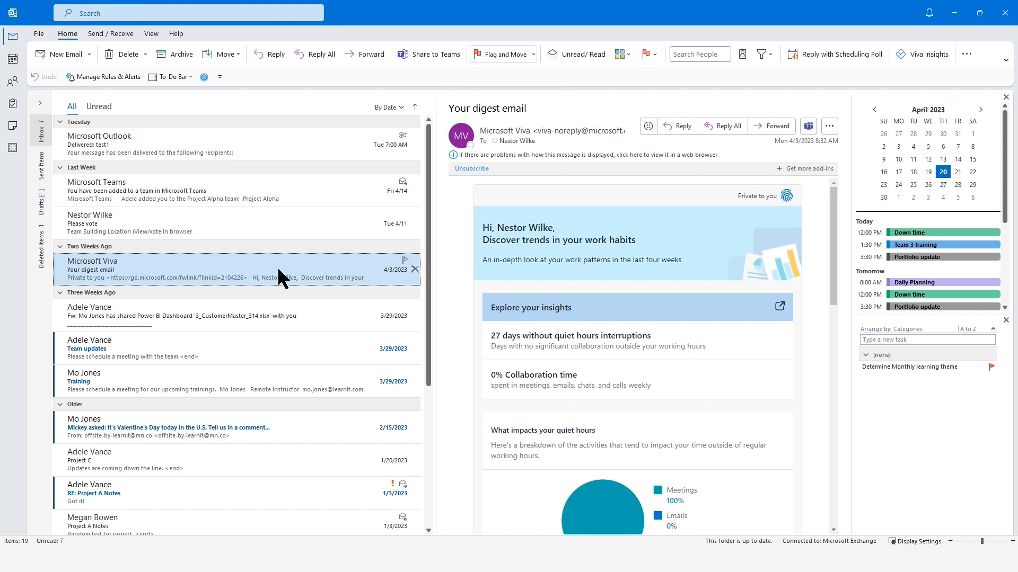
pyautogui.rightClick(278, 271)
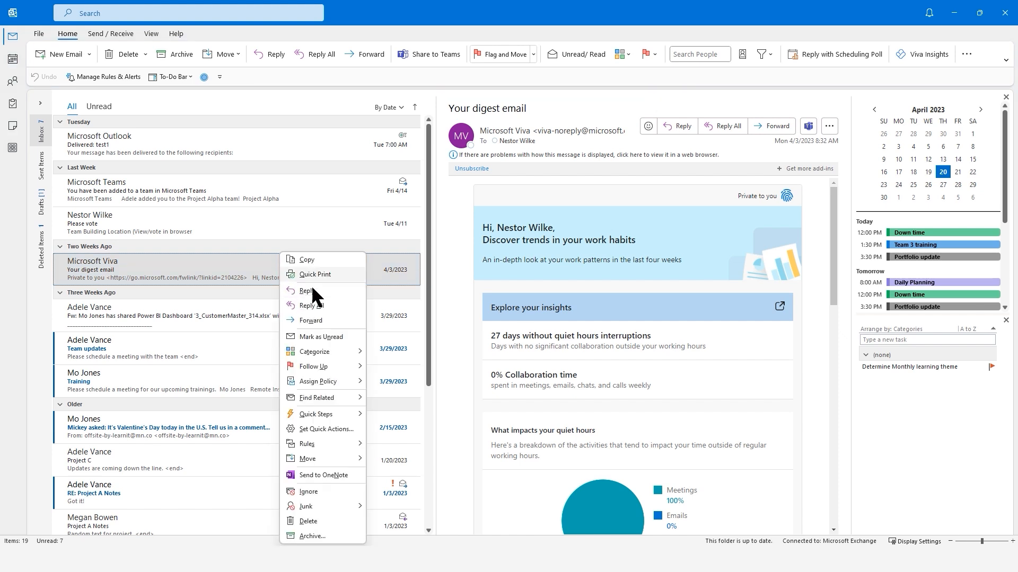
pyautogui.moveTo(353, 412)
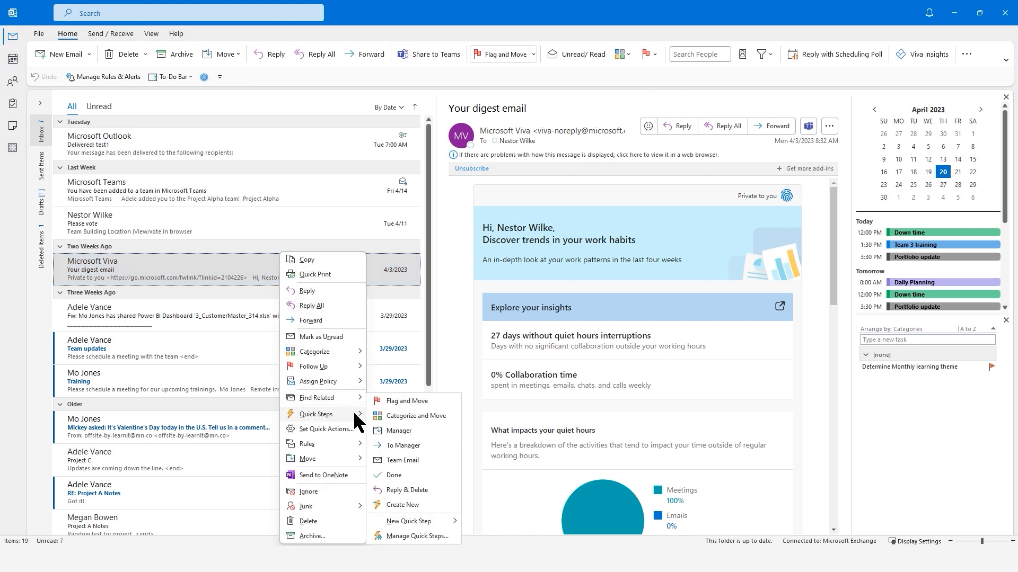
pyautogui.click(406, 400)
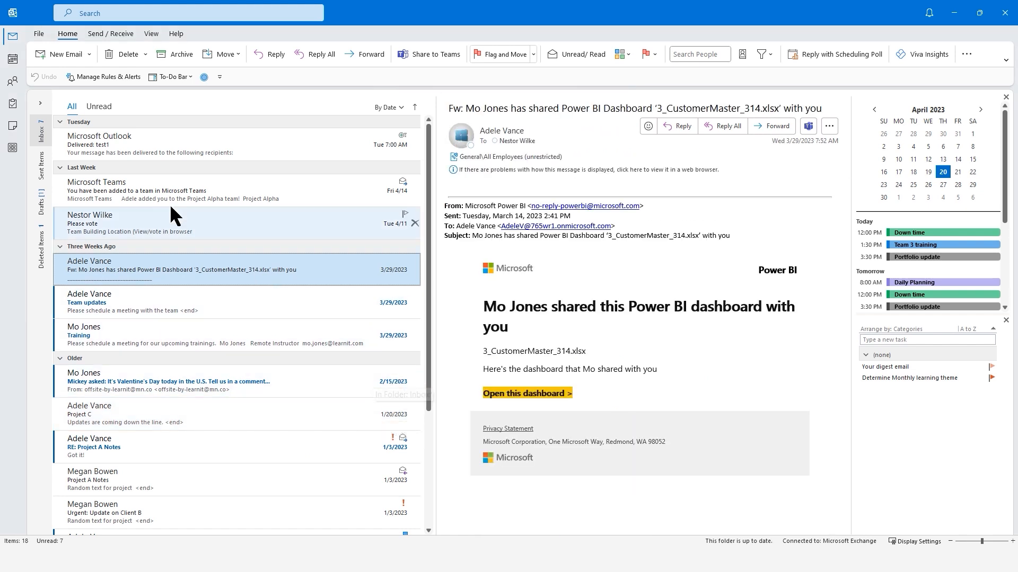
# - Check the Followup folder and the task list for the "Your digest email" message, its flag and its importance
pyautogui.click(40, 106)
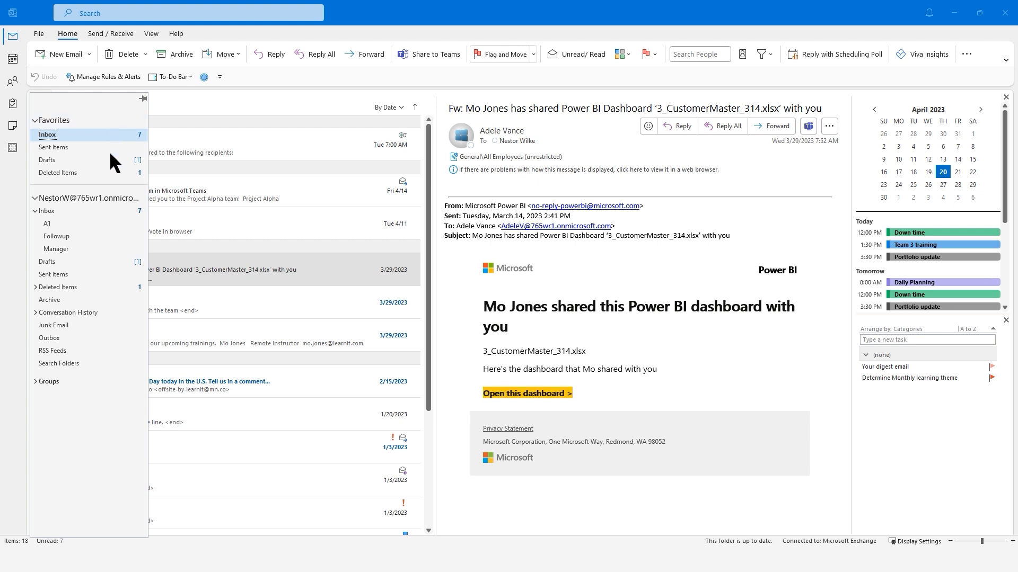
pyautogui.click(69, 235)
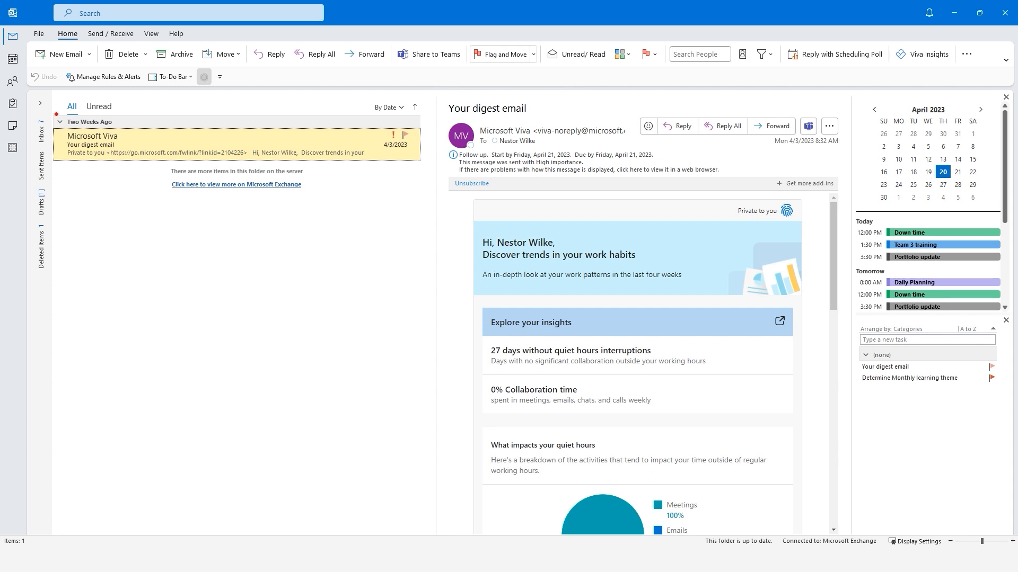
pyautogui.moveTo(54, 111)
pyautogui.mouseDown()
pyautogui.moveTo(391, 177)
pyautogui.moveTo(435, 169)
pyautogui.mouseUp()
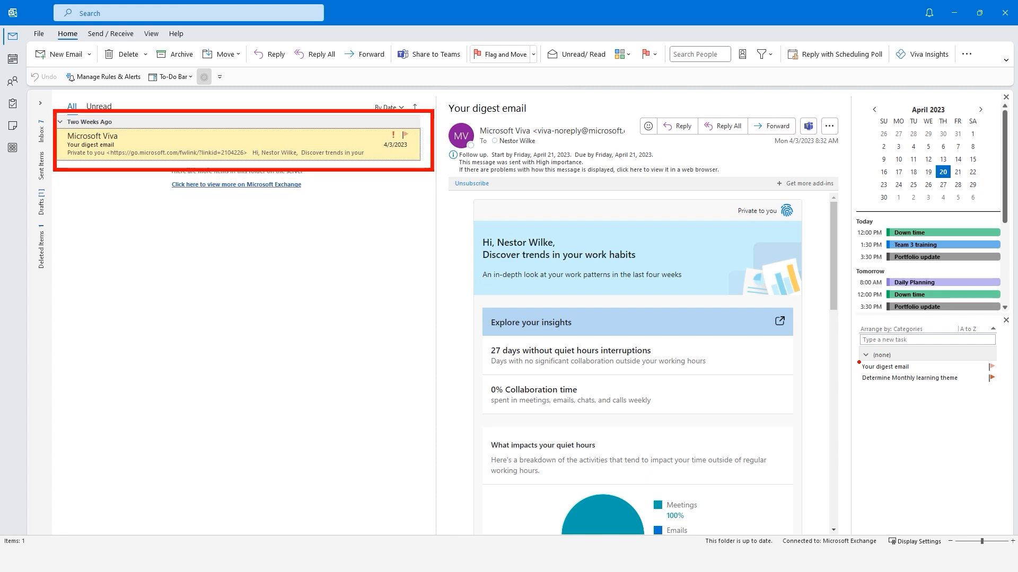
pyautogui.moveTo(856, 358); pyautogui.dragTo(1000, 376)
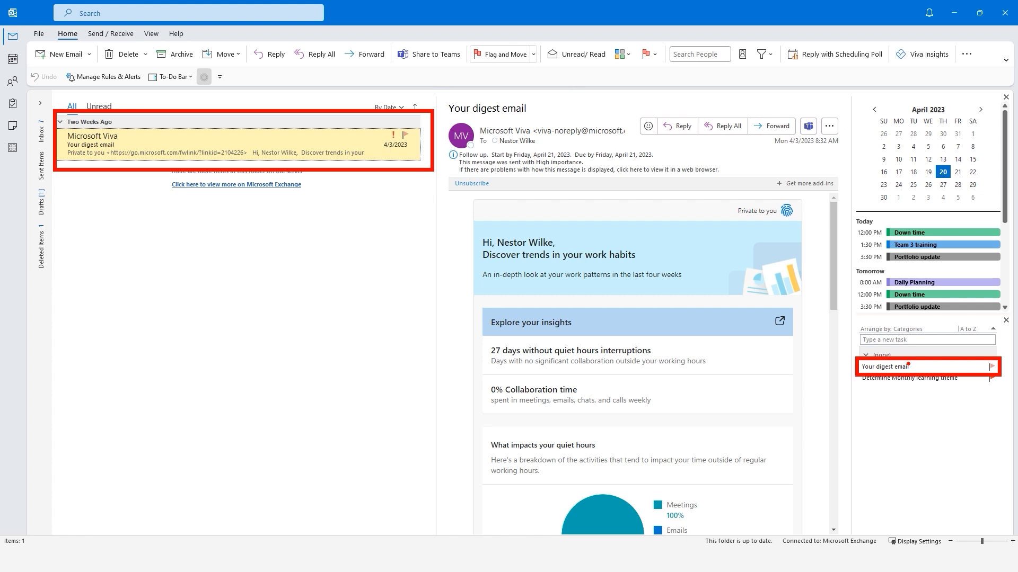
pyautogui.press('Escape')
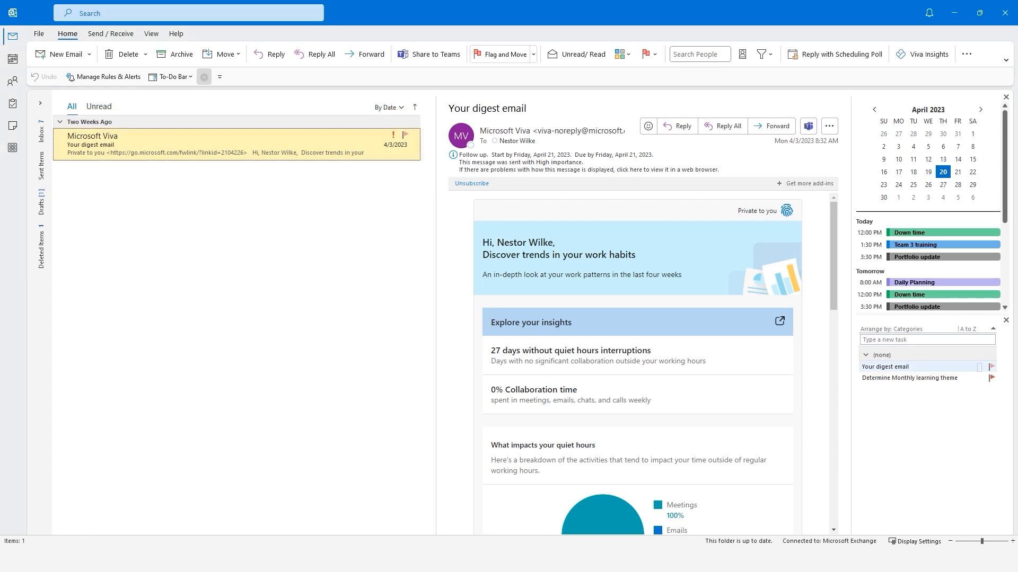
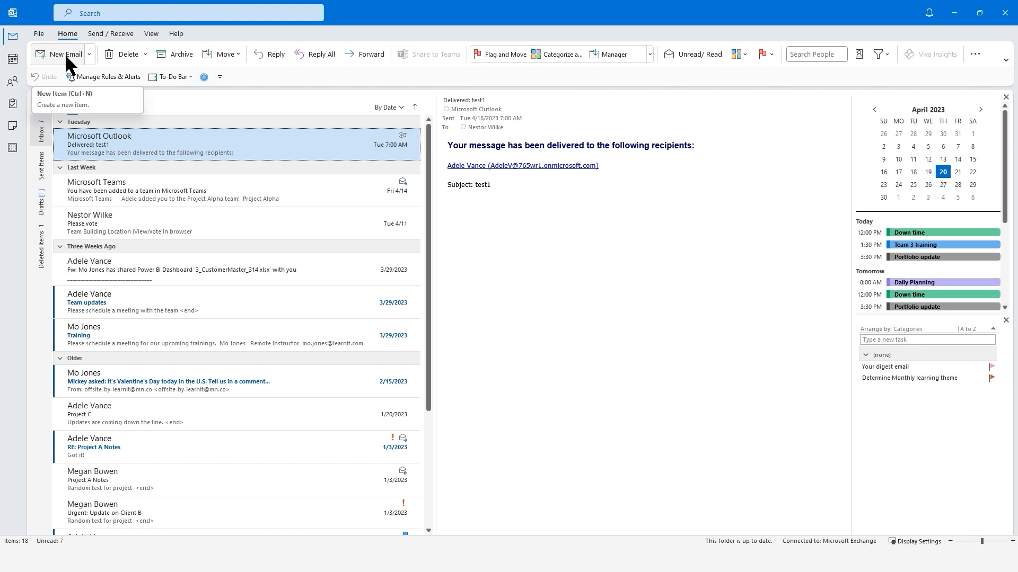
# - Start a new email message and insert the ProSig signature into it
pyautogui.click(67, 55)
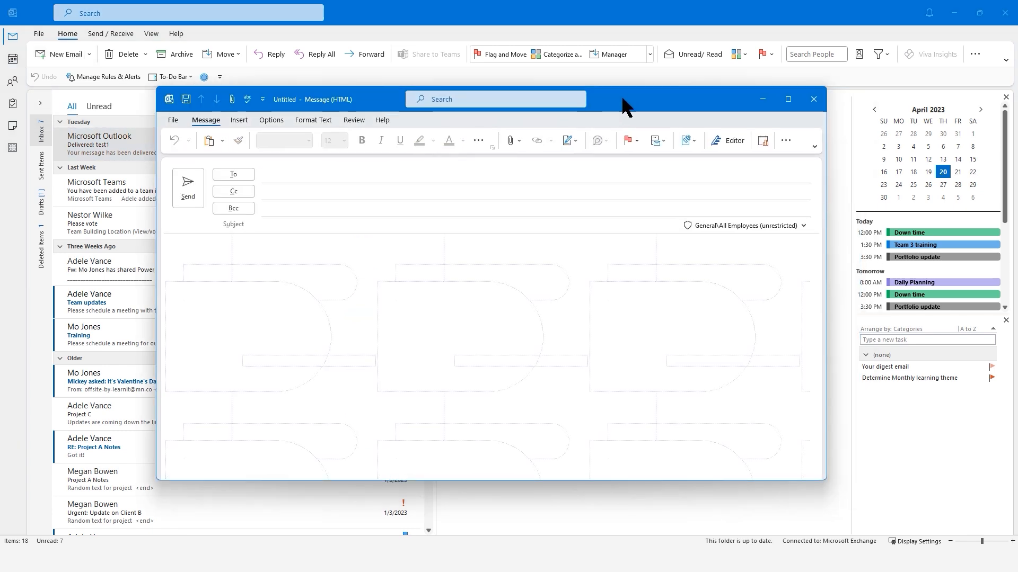
pyautogui.moveTo(623, 99); pyautogui.dragTo(603, 94)
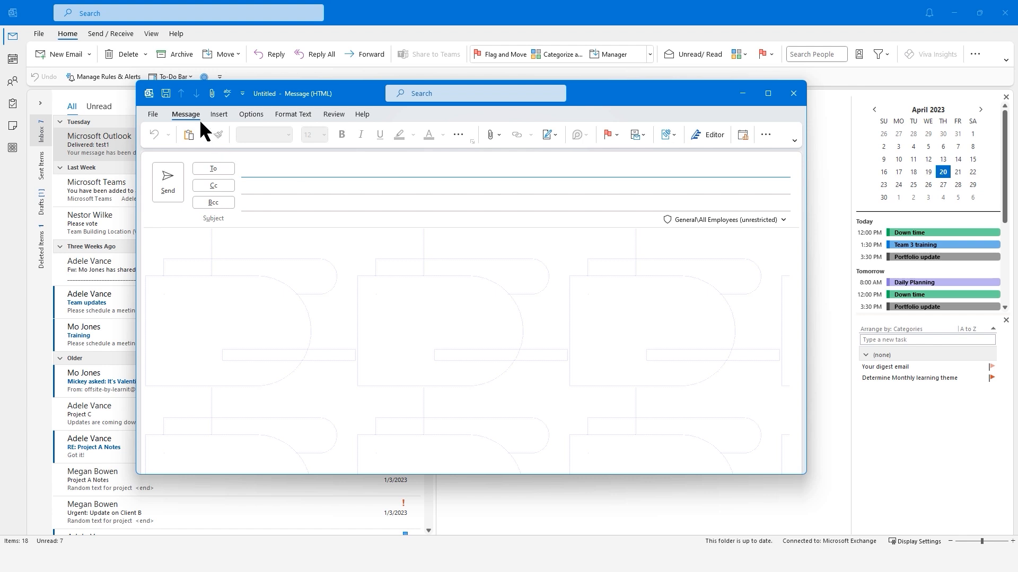
pyautogui.click(554, 134)
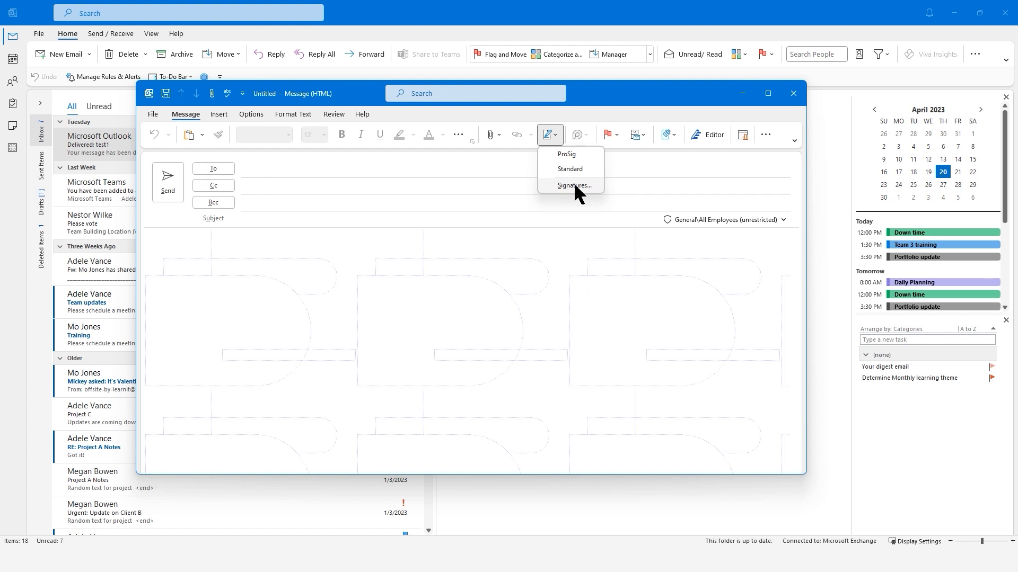
pyautogui.click(567, 154)
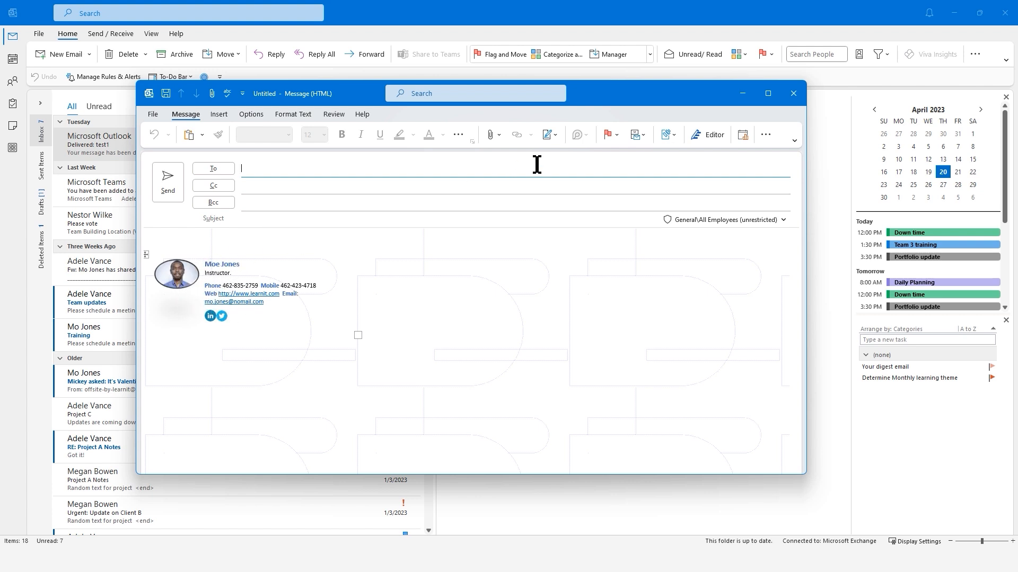
# - View the Signatures and Stationery settings from the message, cancel them, and close the draft without saving
pyautogui.click(555, 134)
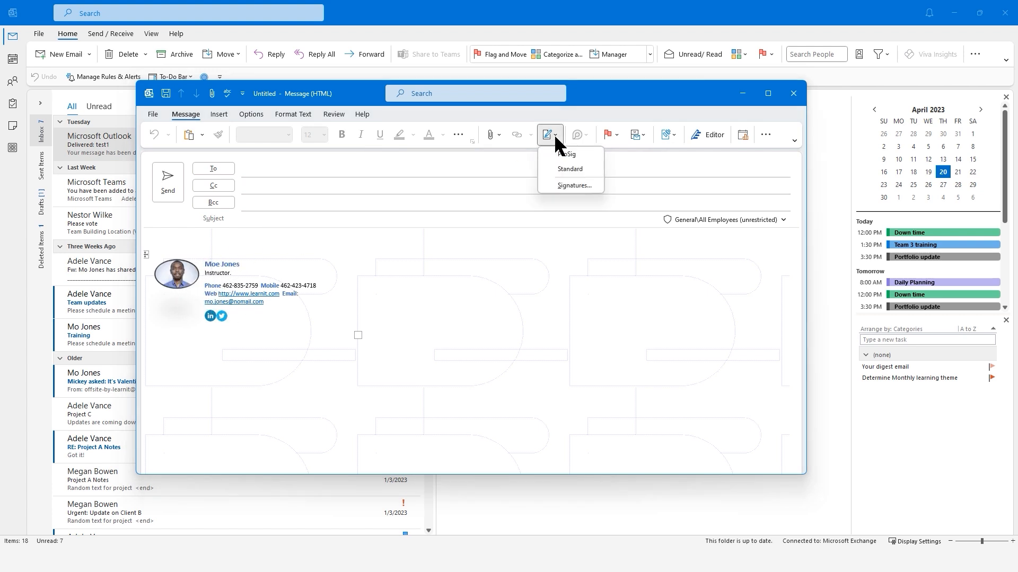
pyautogui.click(574, 186)
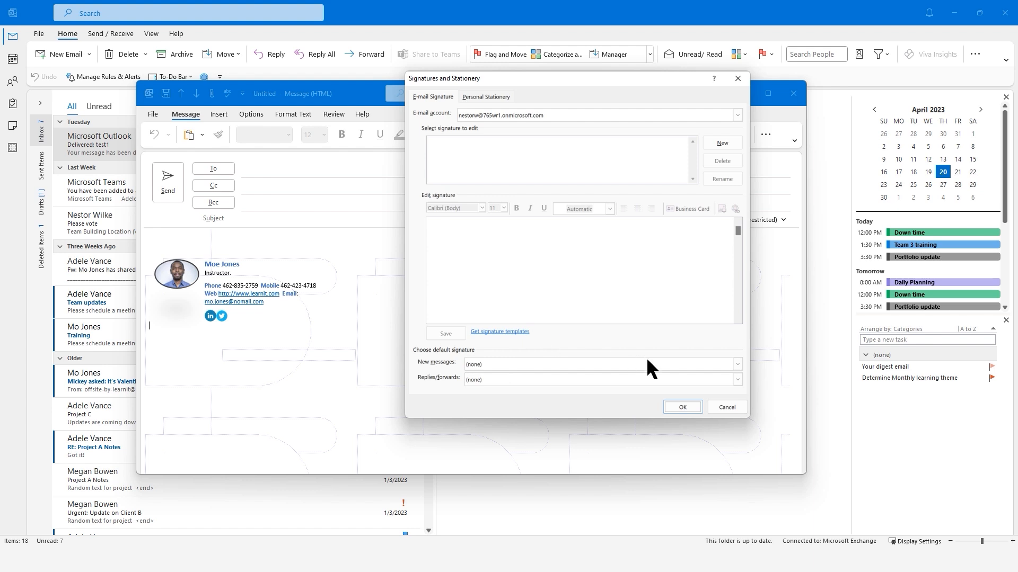
pyautogui.click(724, 406)
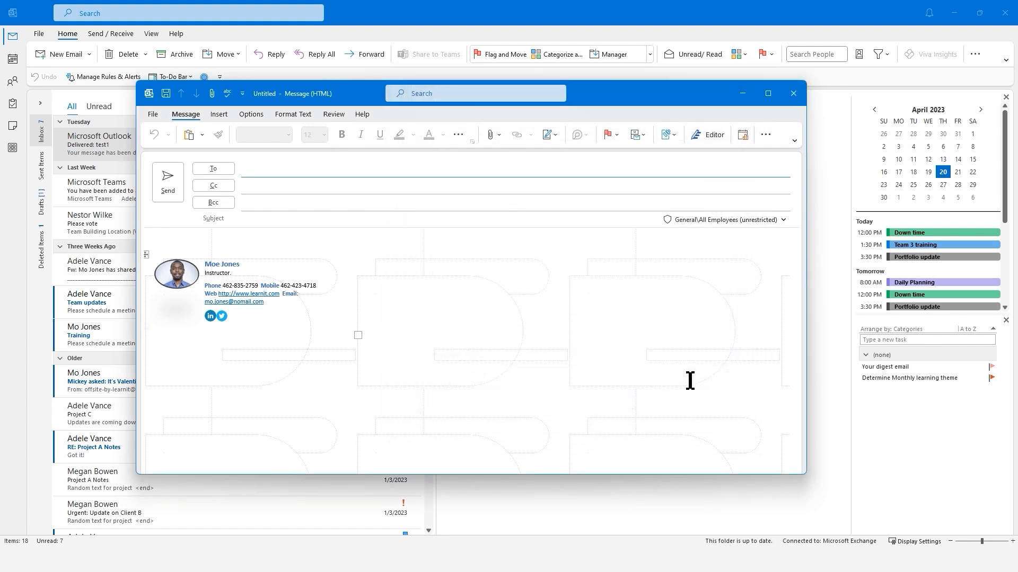
pyautogui.click(792, 95)
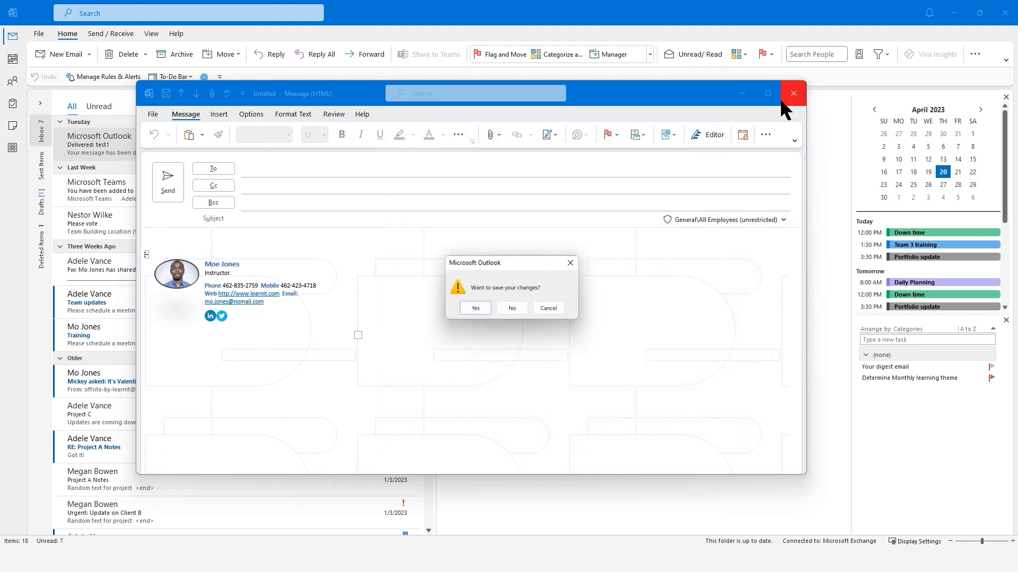
pyautogui.click(512, 308)
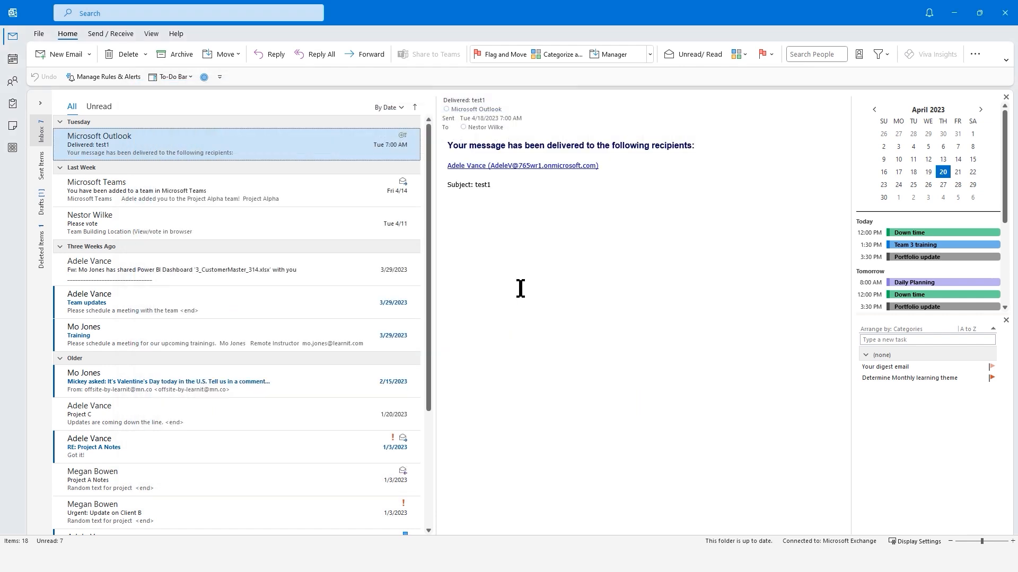
# - Search for the signature command and open the Signatures and Stationery settings from its results
pyautogui.click(280, 13)
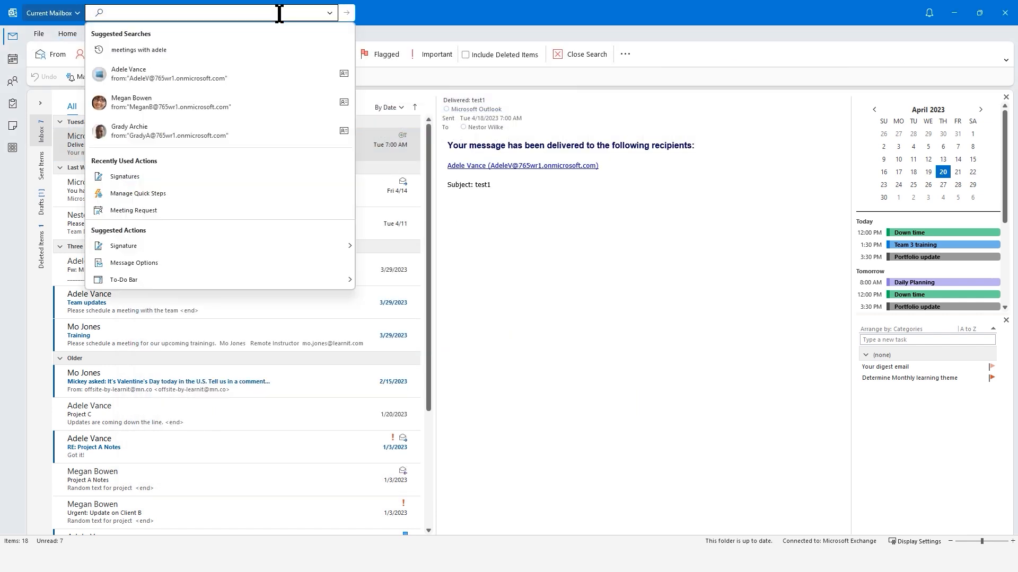
pyautogui.write('si')
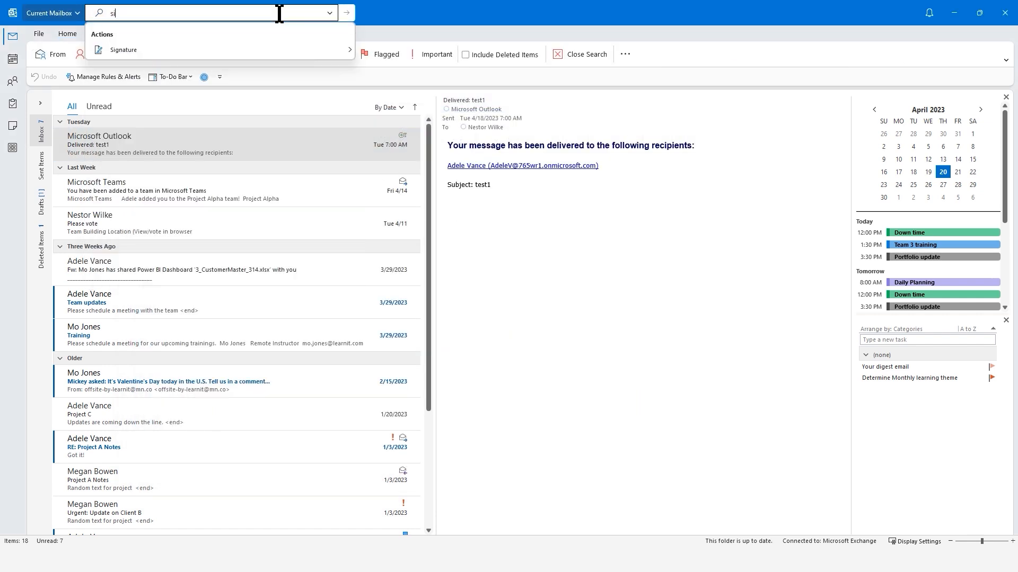
pyautogui.write('gnatur')
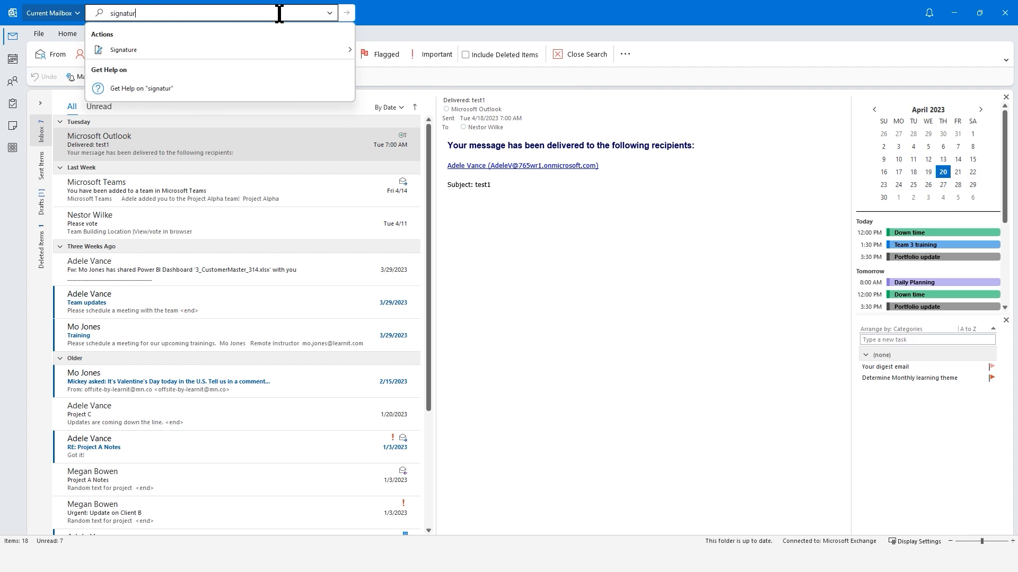
pyautogui.moveTo(317, 49)
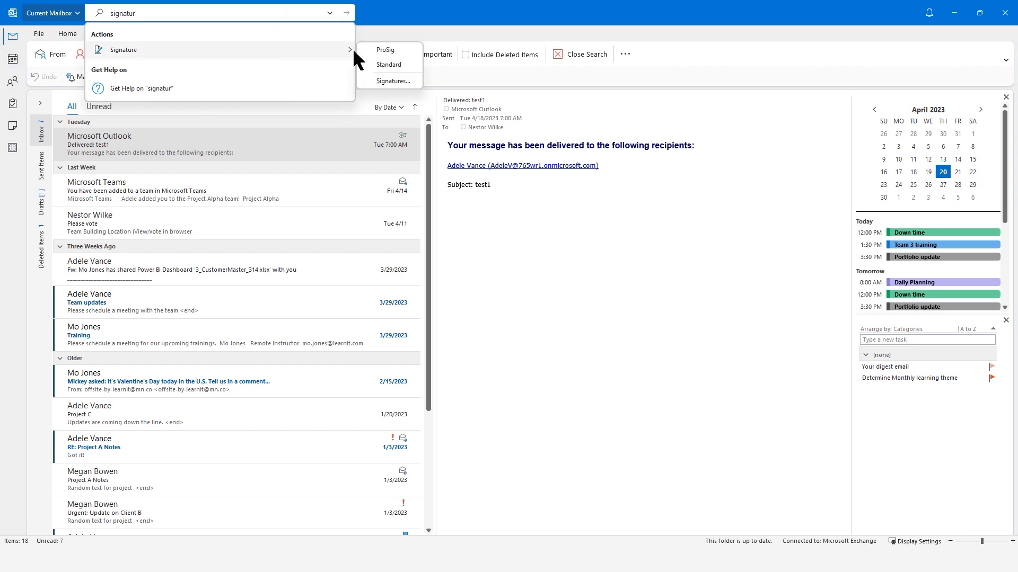
pyautogui.click(392, 81)
pyautogui.moveTo(532, 81); pyautogui.dragTo(502, 75)
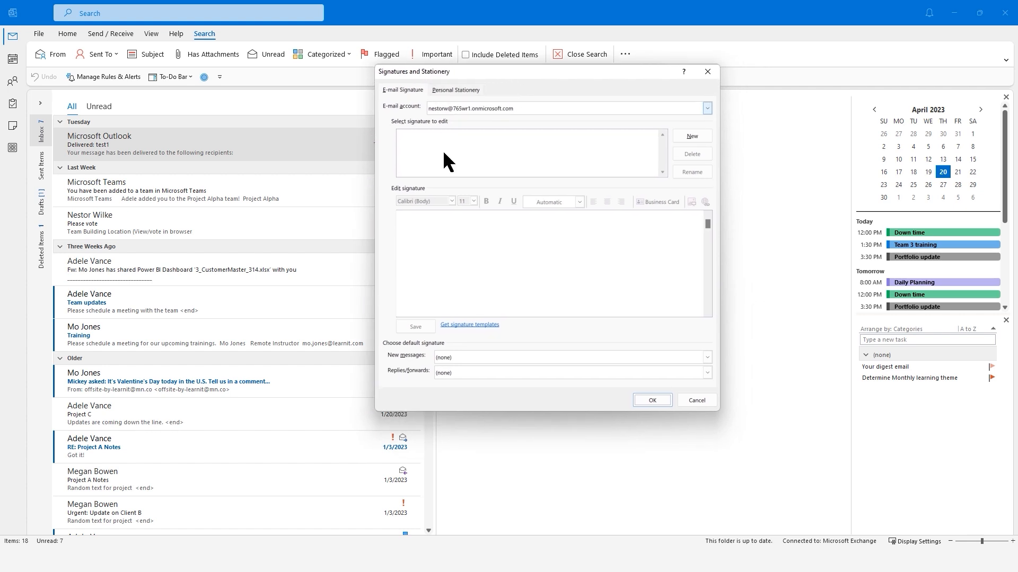
pyautogui.click(461, 241)
# - Get signature templates from the Microsoft support page and open the email signature gallery template for customizing in Word for the web
pyautogui.click(474, 327)
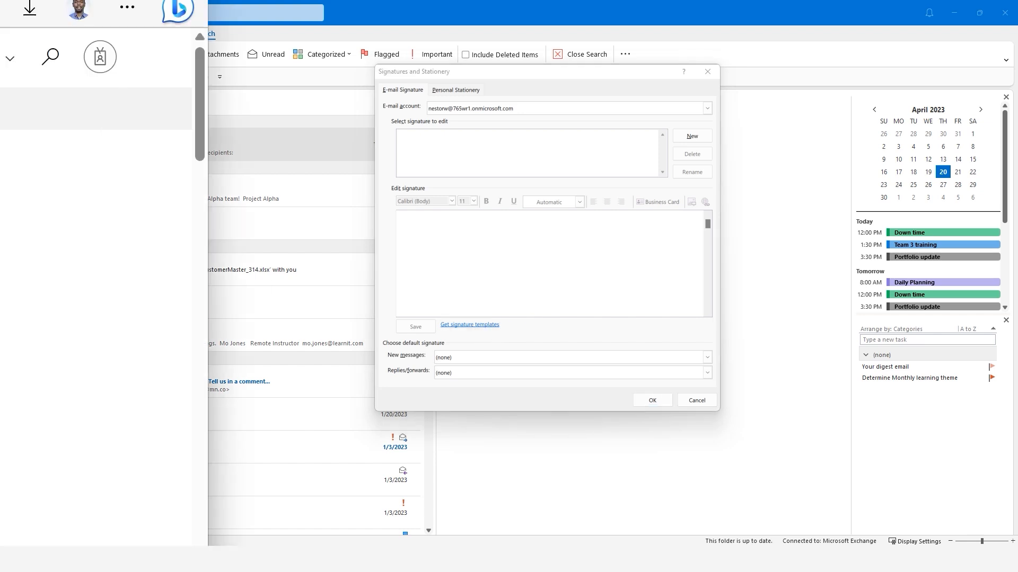
pyautogui.moveTo(0, 7)
pyautogui.mouseDown()
pyautogui.moveTo(235, 122)
pyautogui.moveTo(504, 124)
pyautogui.moveTo(522, 84)
pyautogui.moveTo(505, 73)
pyautogui.mouseUp()
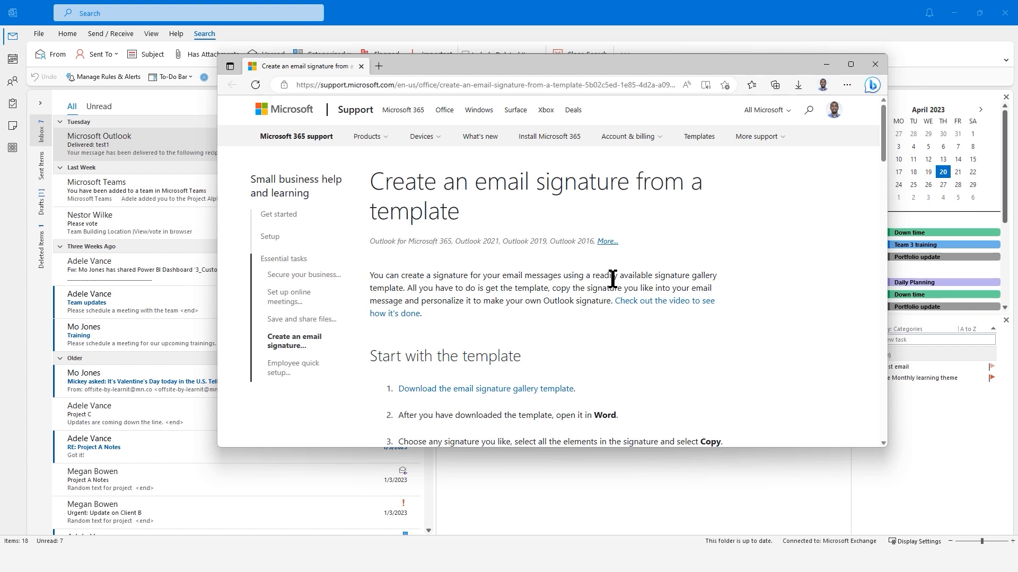
pyautogui.scroll(-1, 619, 260)
pyautogui.scroll(-1, 618, 257)
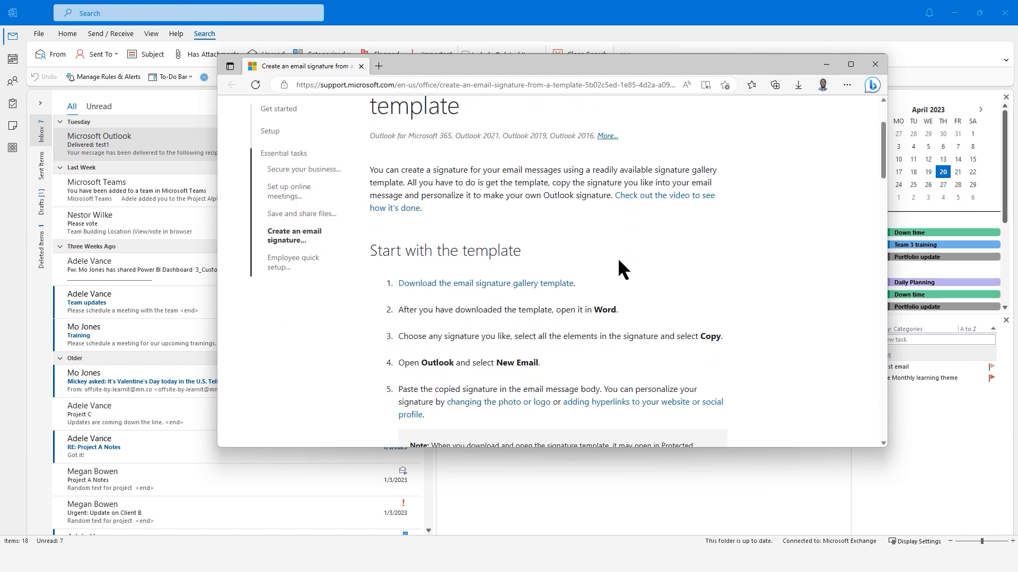
pyautogui.click(486, 285)
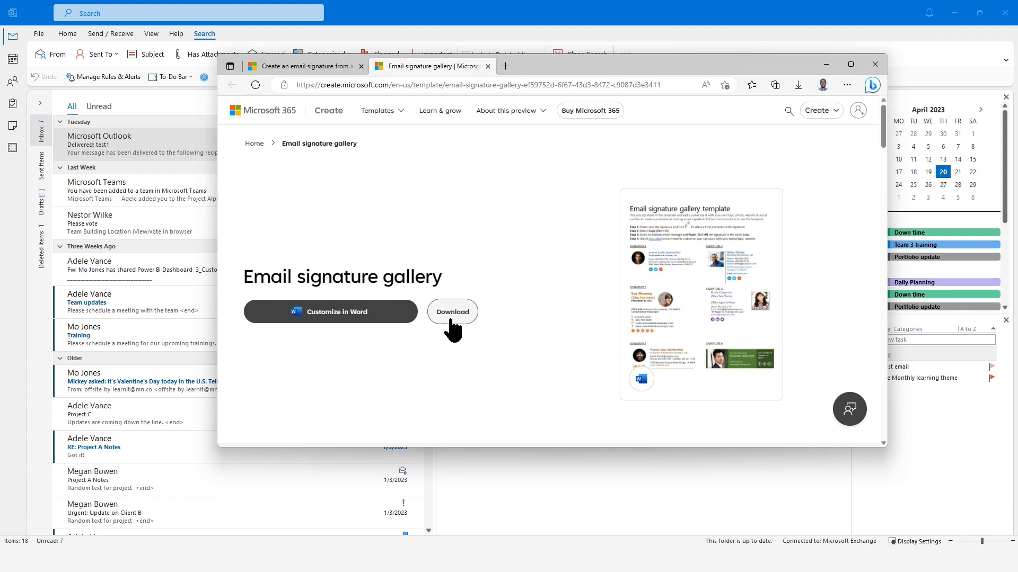
pyautogui.click(365, 313)
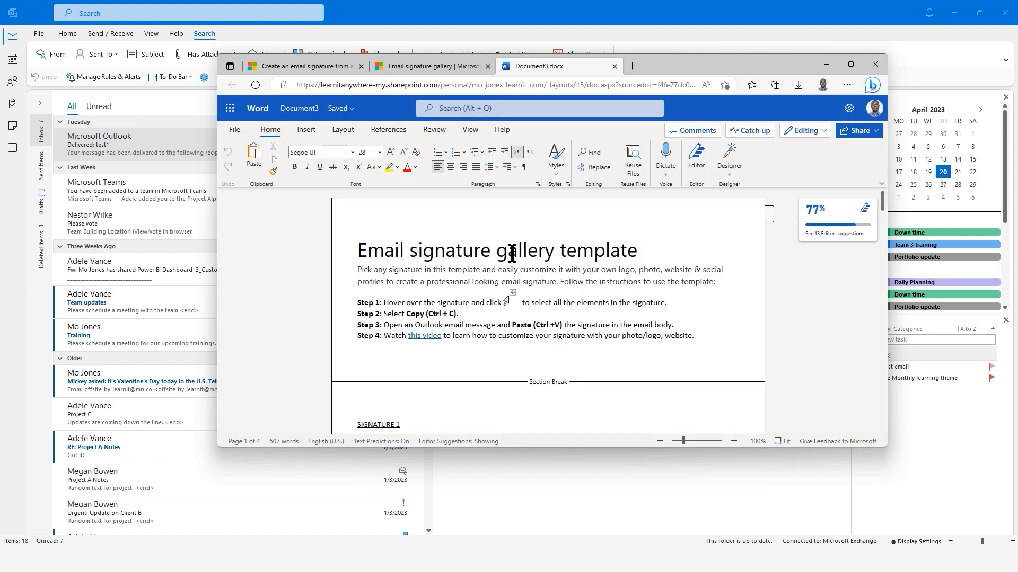
# - Look through the sample signature designs in the Email signature gallery template document
pyautogui.scroll(-1, 514, 254)
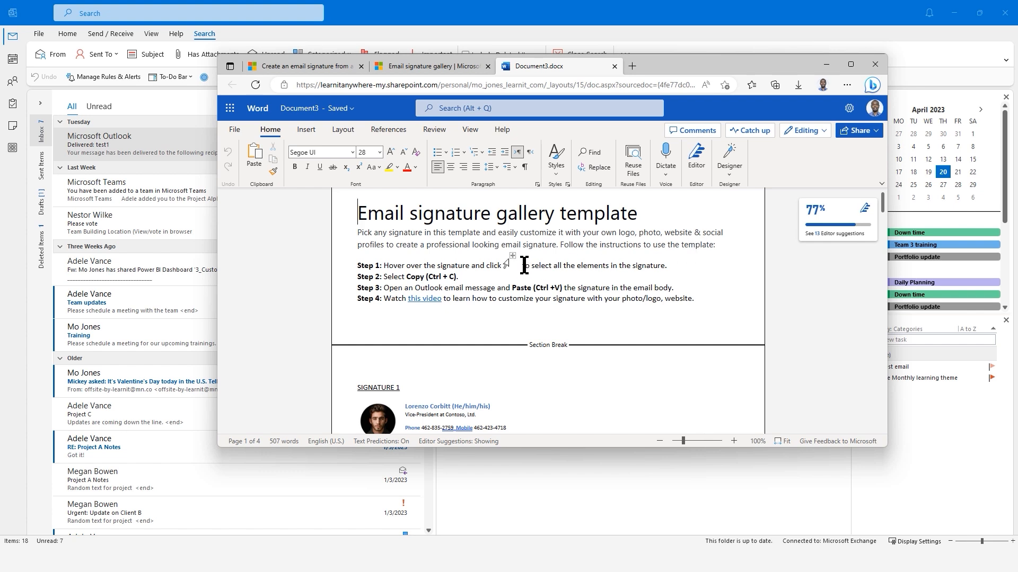
pyautogui.scroll(-3, 525, 265)
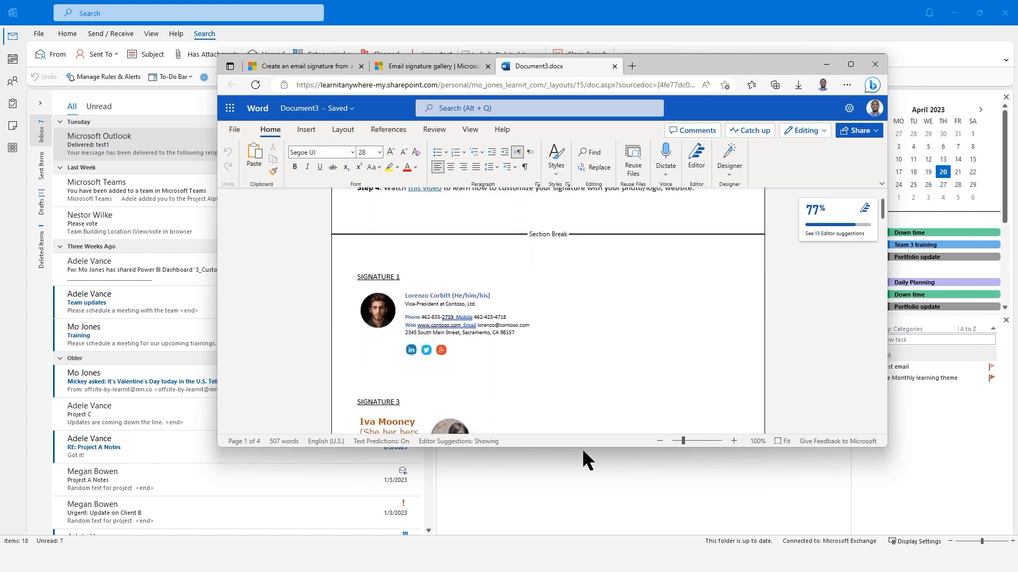
pyautogui.moveTo(583, 450); pyautogui.dragTo(583, 519)
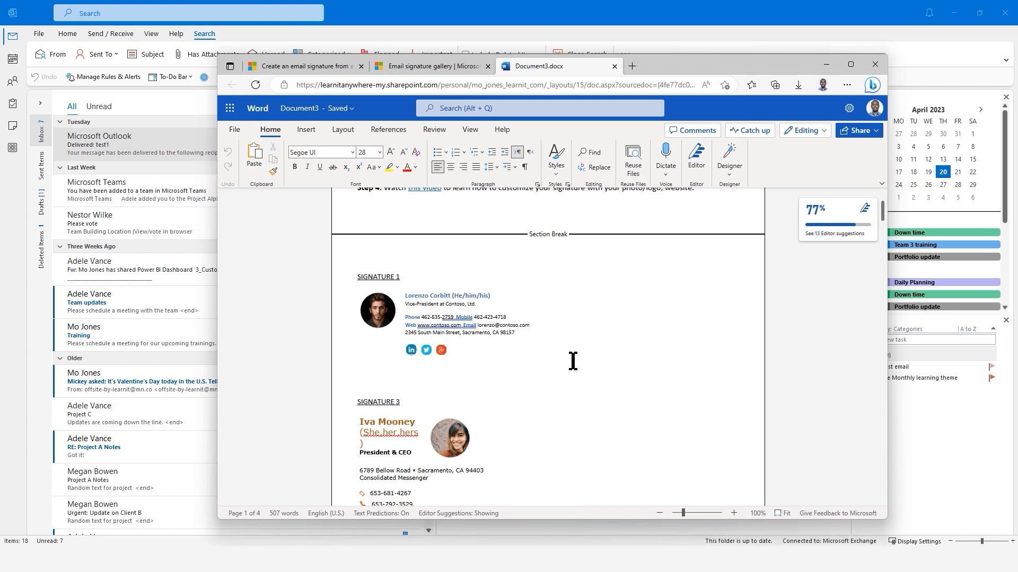
pyautogui.scroll(-1, 553, 291)
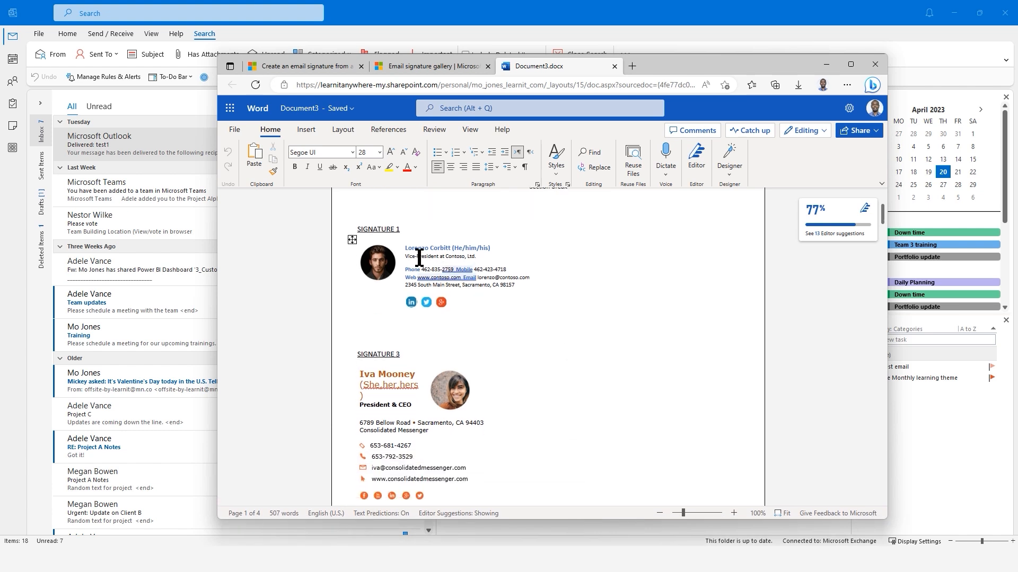
pyautogui.scroll(-2, 535, 295)
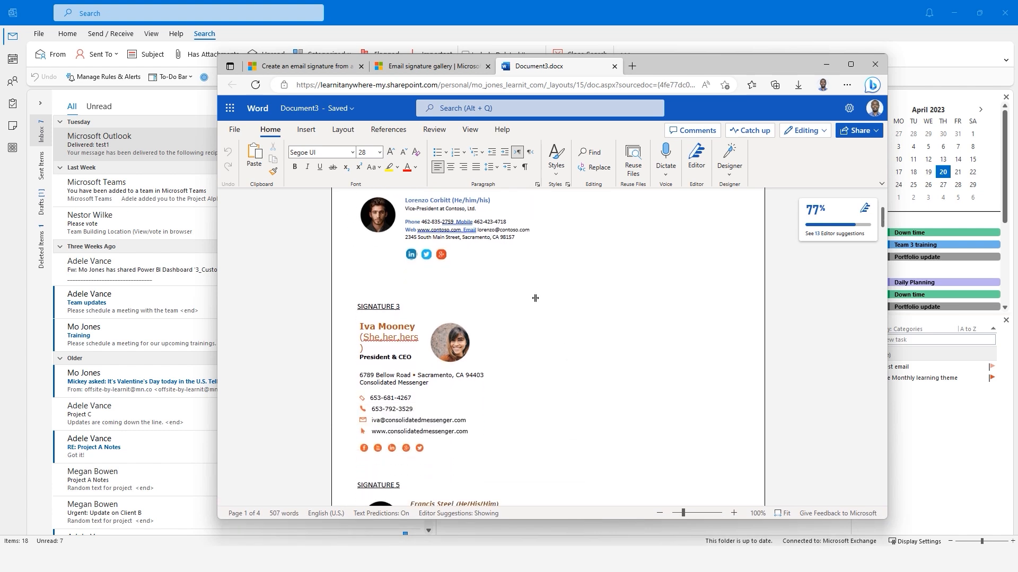
pyautogui.scroll(-5, 535, 298)
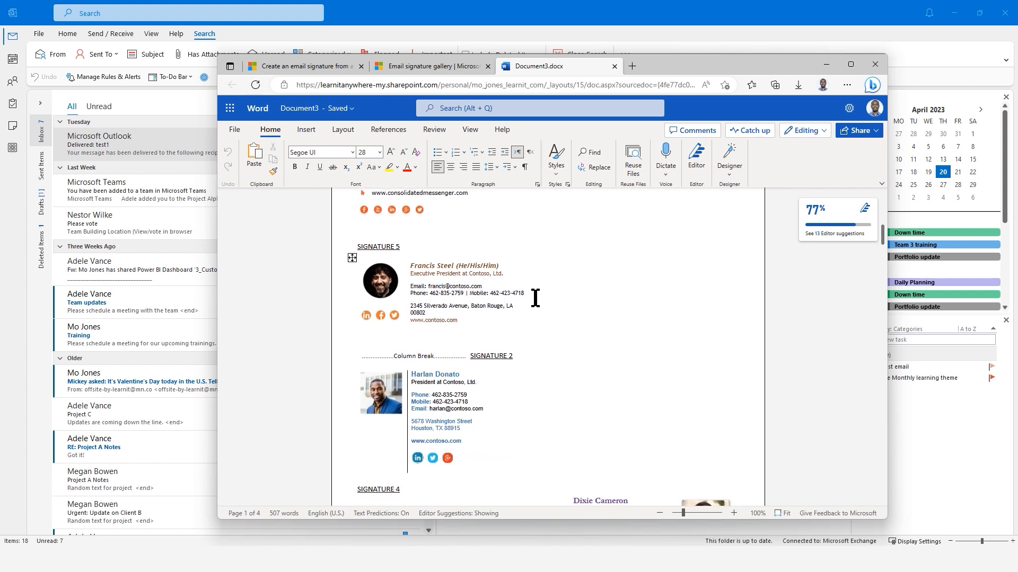
pyautogui.scroll(-3, 536, 298)
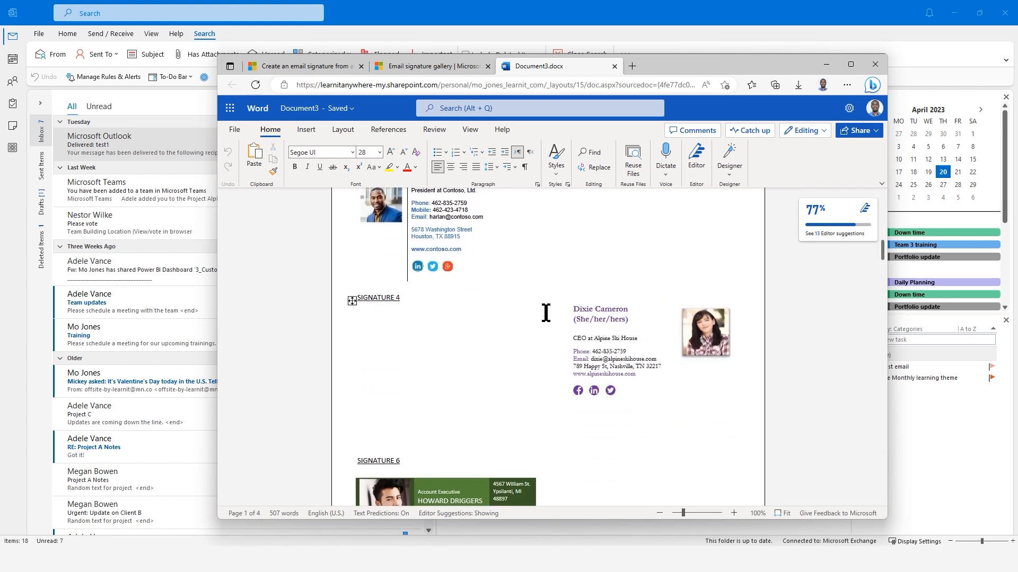
pyautogui.scroll(-2, 546, 313)
pyautogui.scroll(-6, 546, 313)
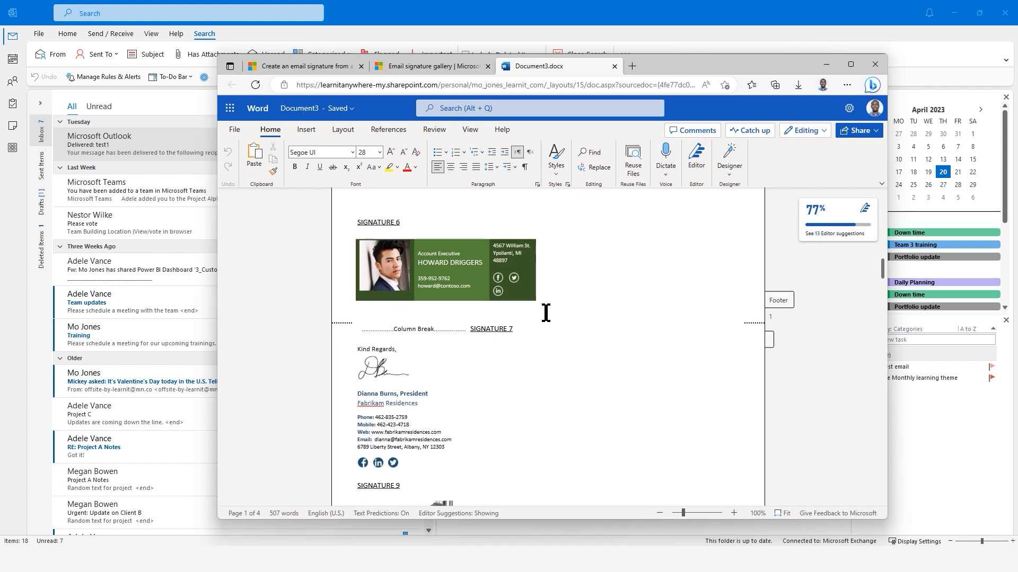
pyautogui.scroll(-10, 546, 312)
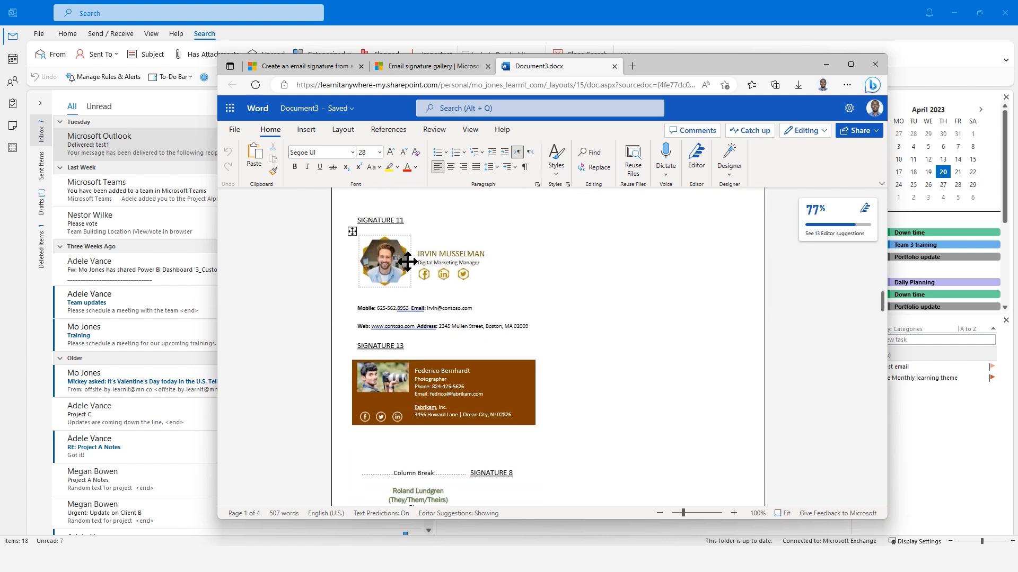
pyautogui.scroll(-8, 550, 305)
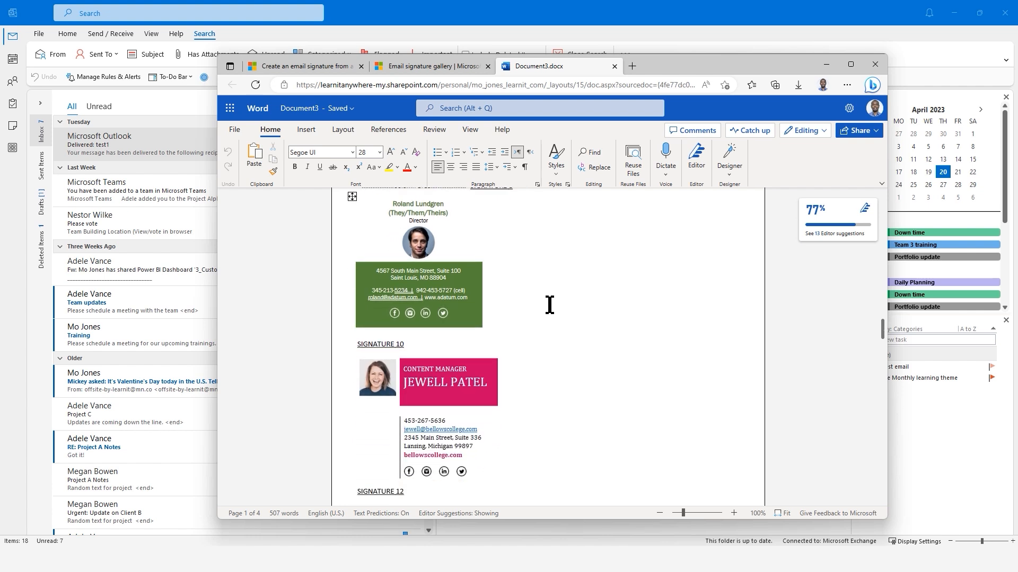
pyautogui.scroll(-6, 550, 304)
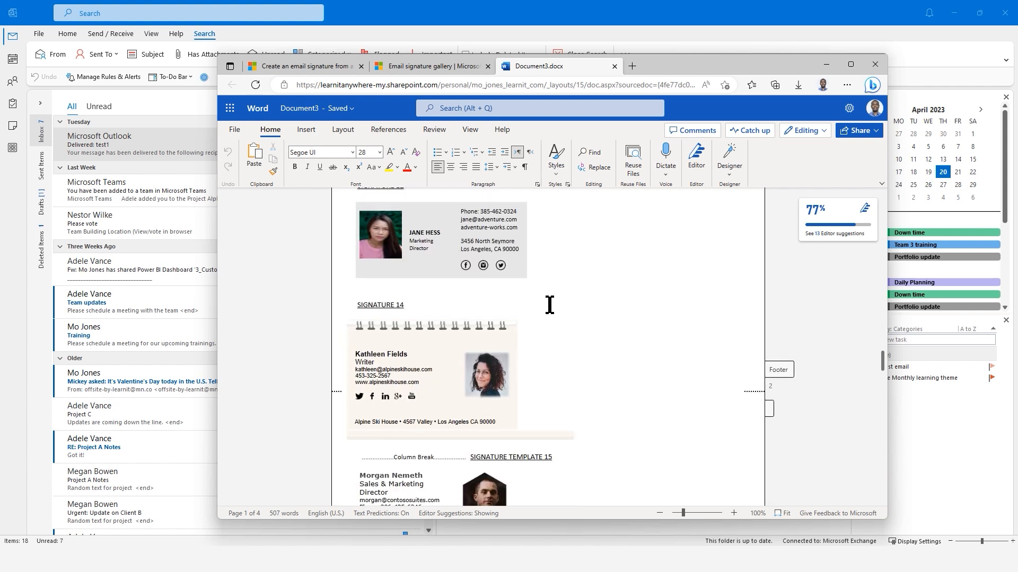
pyautogui.scroll(-6, 550, 305)
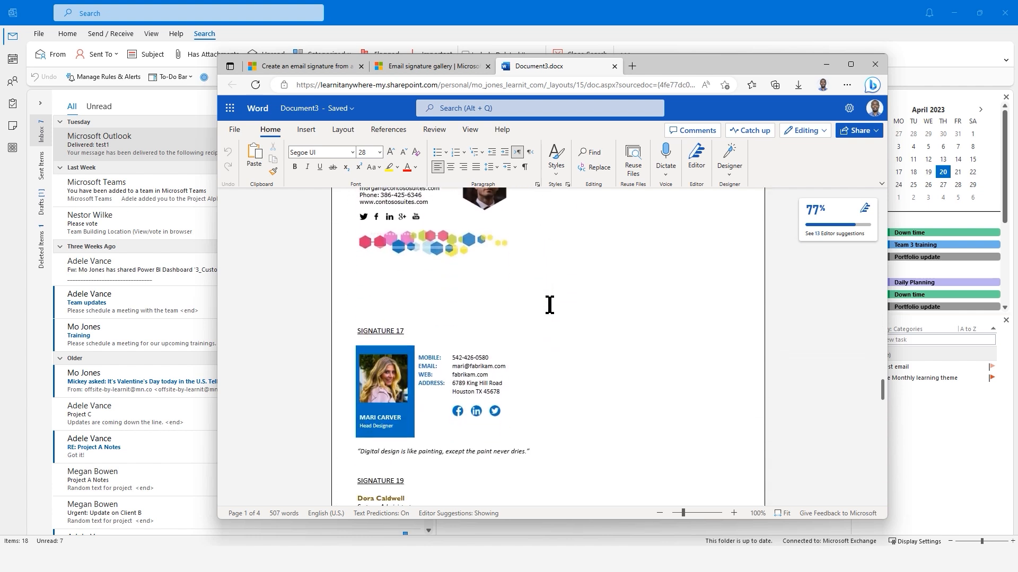
pyautogui.scroll(12, 549, 304)
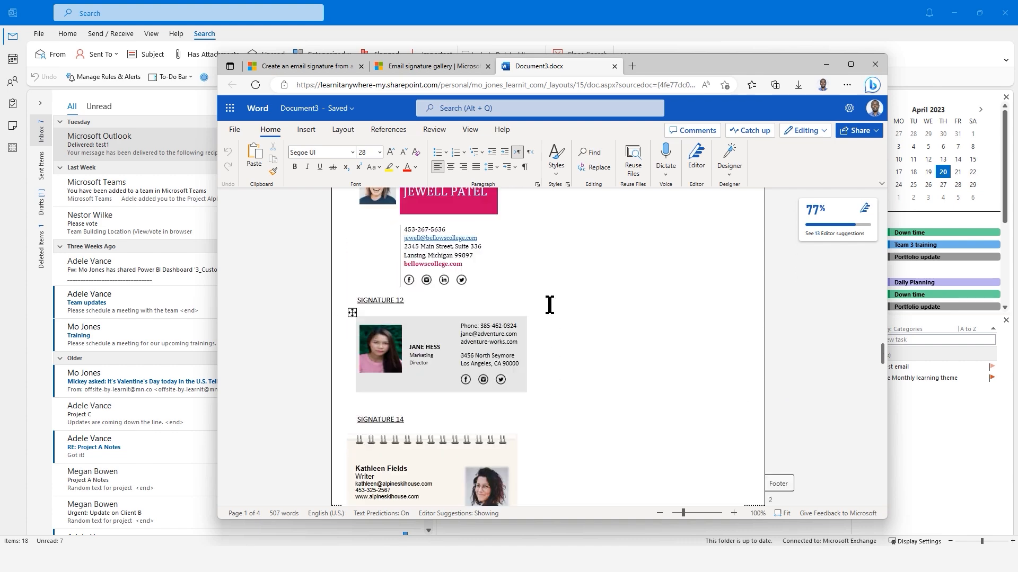
pyautogui.scroll(10, 549, 304)
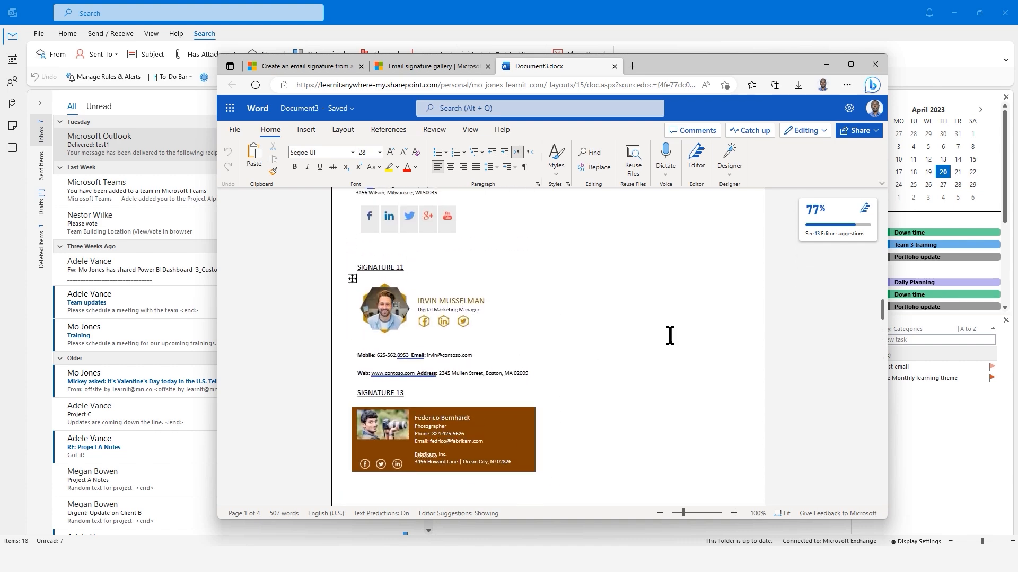
# - Copy the whole SIGNATURE 1 table from the gallery template document
pyautogui.moveTo(881, 318)
pyautogui.mouseDown()
pyautogui.moveTo(883, 202)
pyautogui.moveTo(882, 215)
pyautogui.mouseUp()
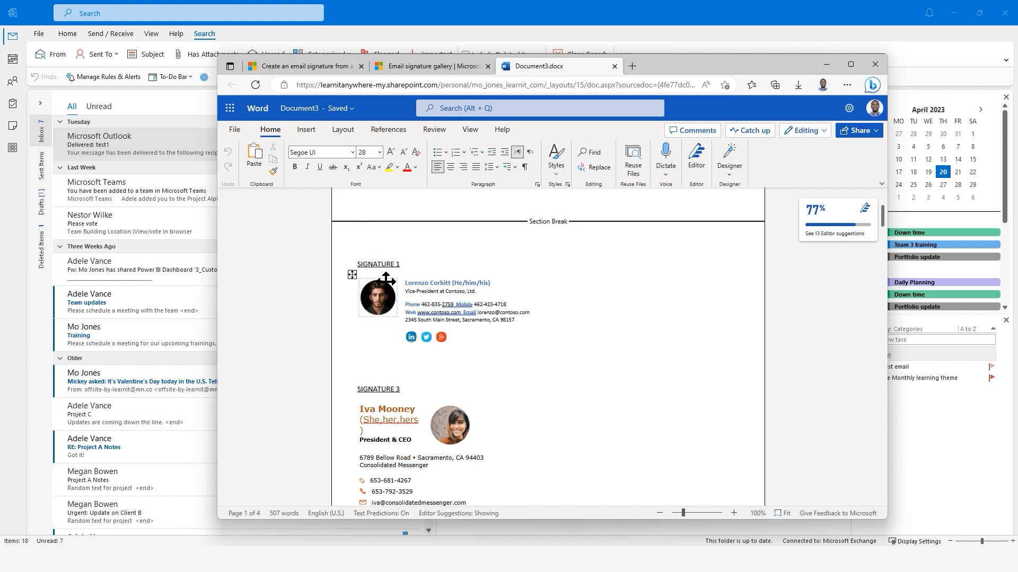
pyautogui.click(351, 275)
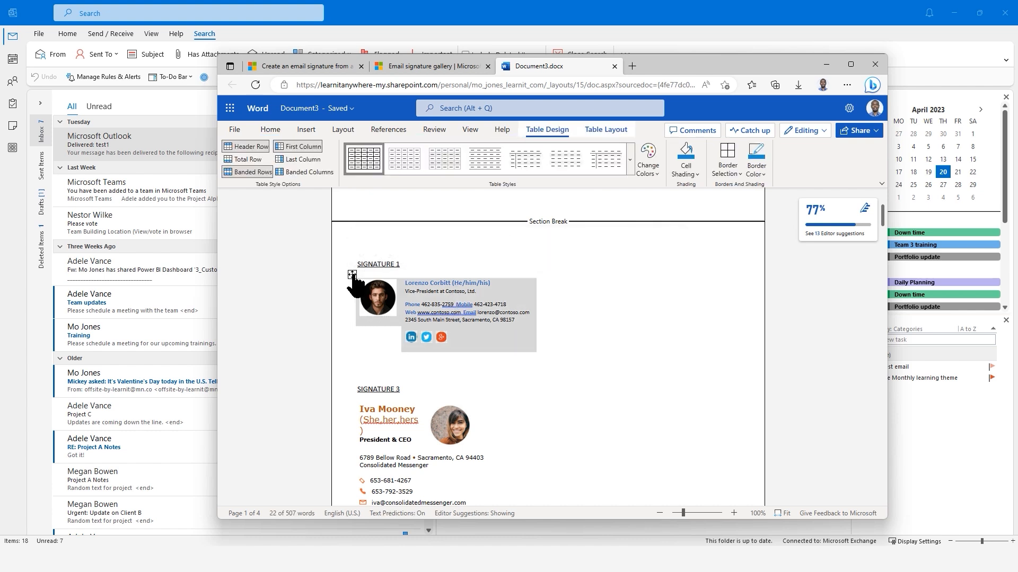
pyautogui.rightClick(352, 275)
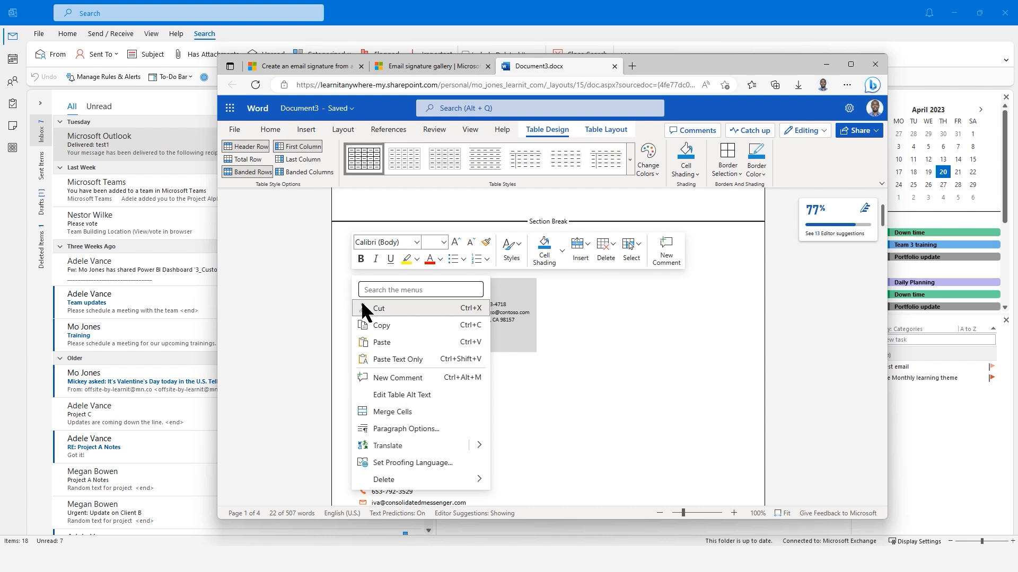
pyautogui.click(386, 325)
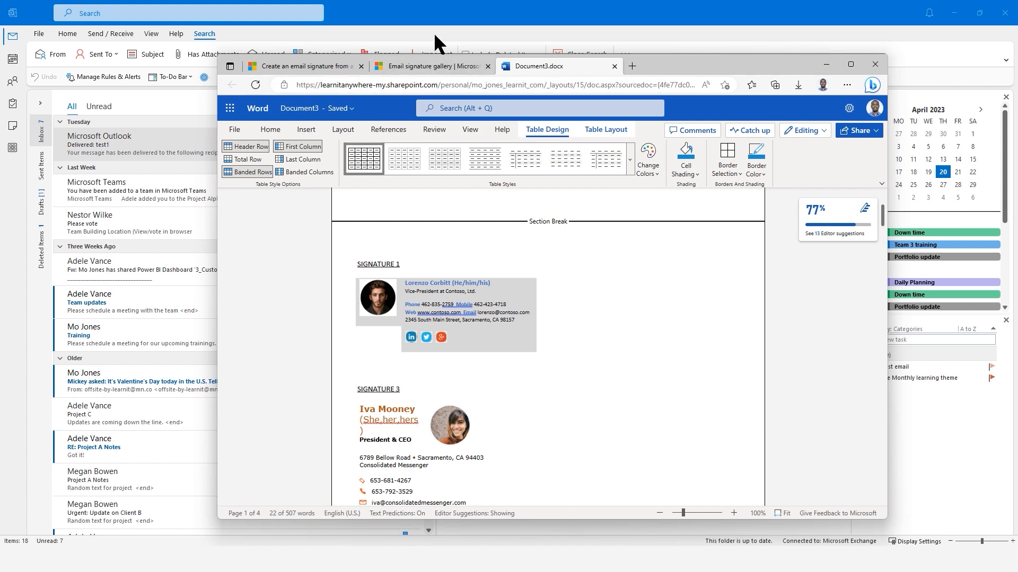
# - Review the support page's instructions for creating a signature from a template, and return to Outlook's Signatures and Stationery settings
pyautogui.click(437, 67)
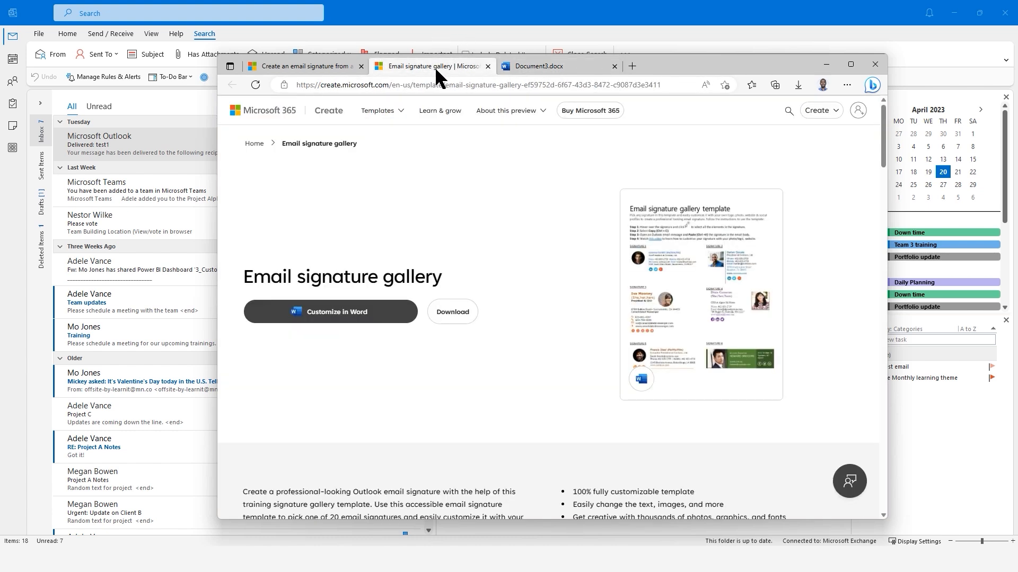
pyautogui.click(356, 71)
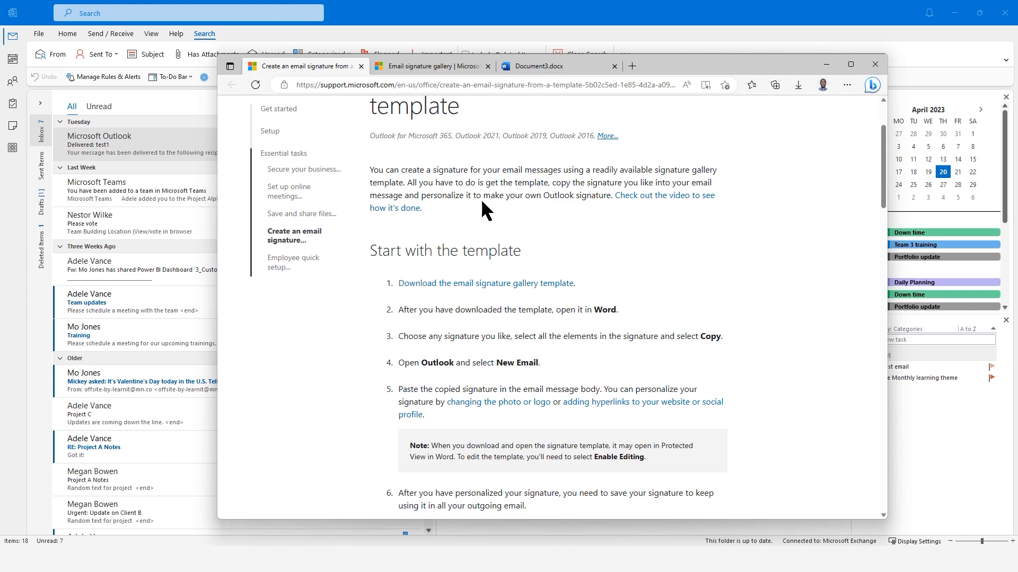
pyautogui.scroll(-1, 543, 253)
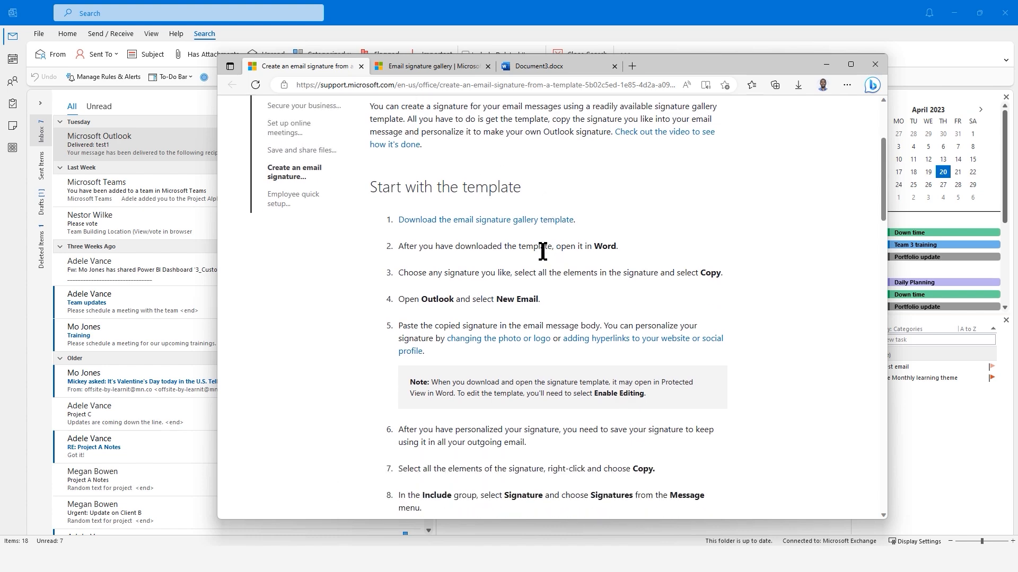
pyautogui.scroll(2, 579, 303)
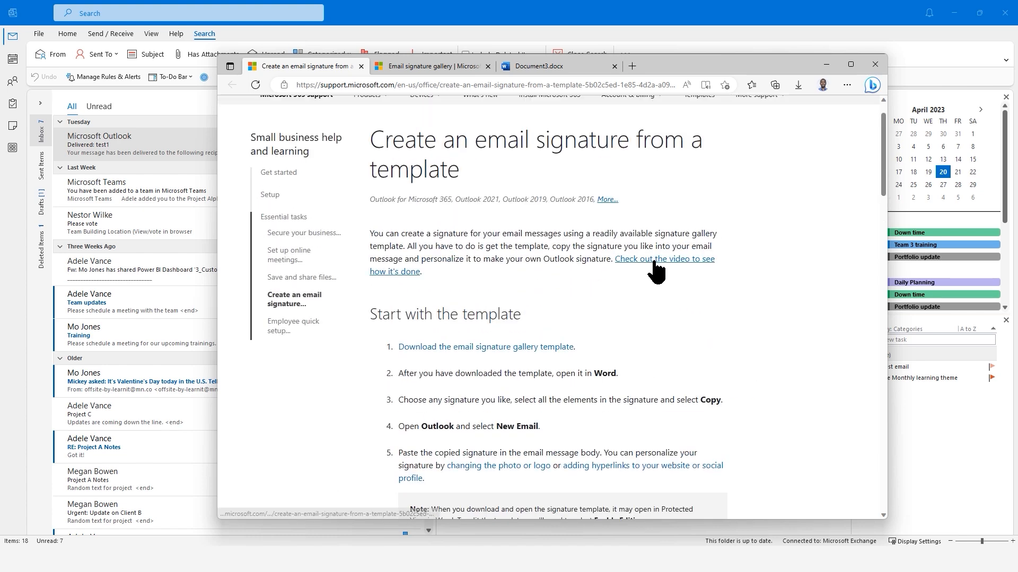
pyautogui.scroll(-7, 568, 316)
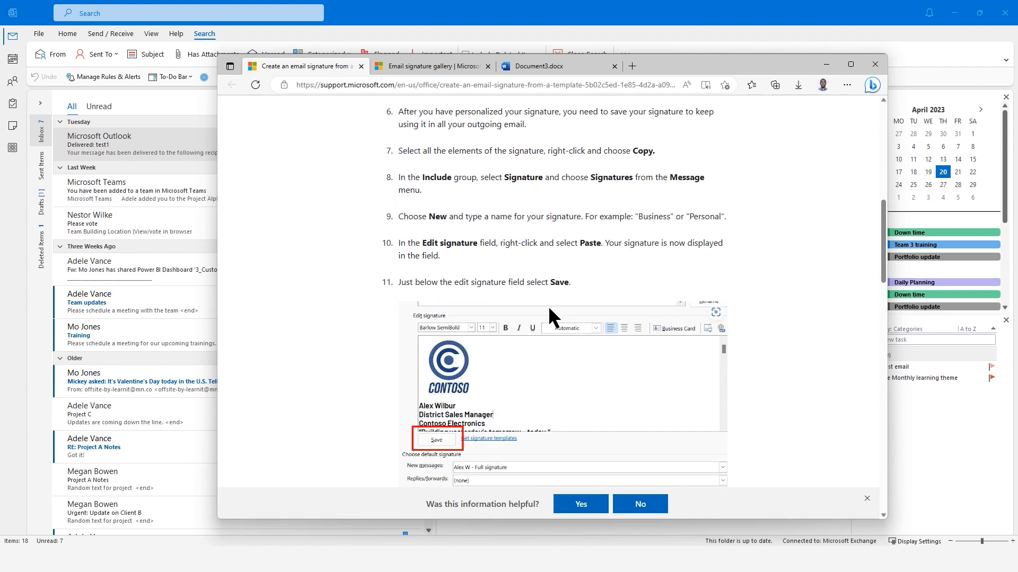
pyautogui.scroll(8, 548, 306)
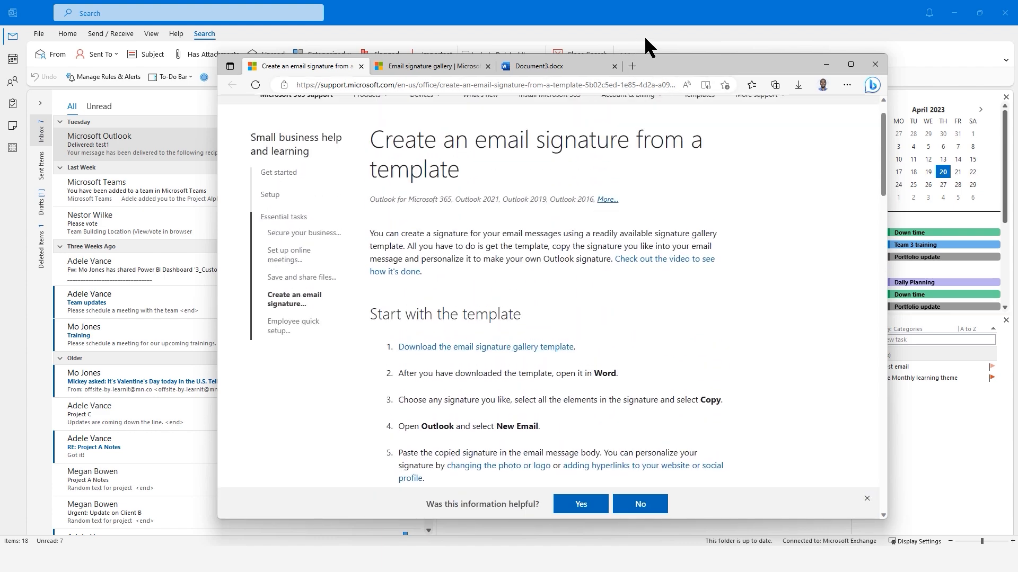
pyautogui.click(644, 36)
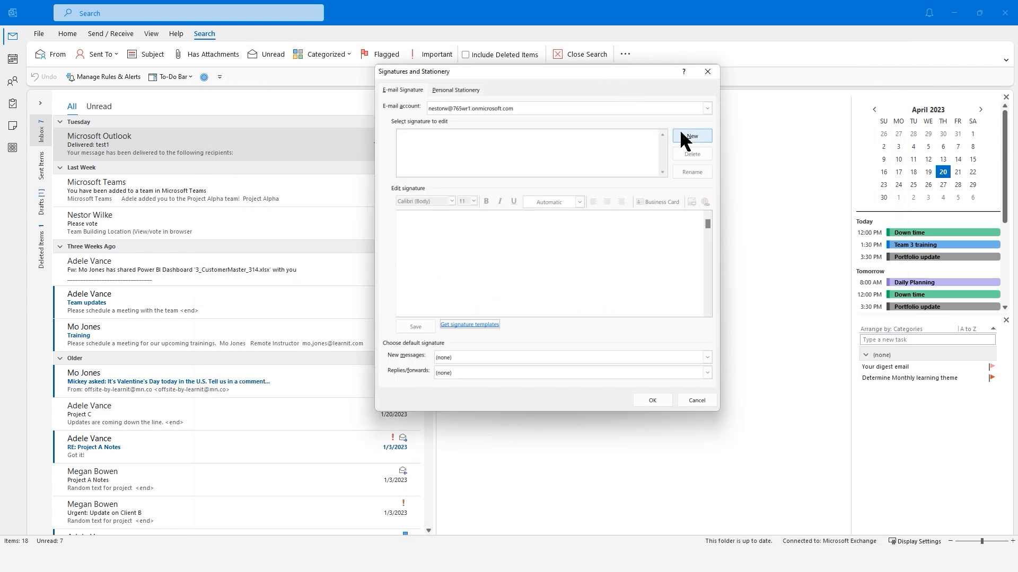
# - Leave the signature settings, start a new email and paste the copied template signature into its body with source formatting kept
pyautogui.click(693, 402)
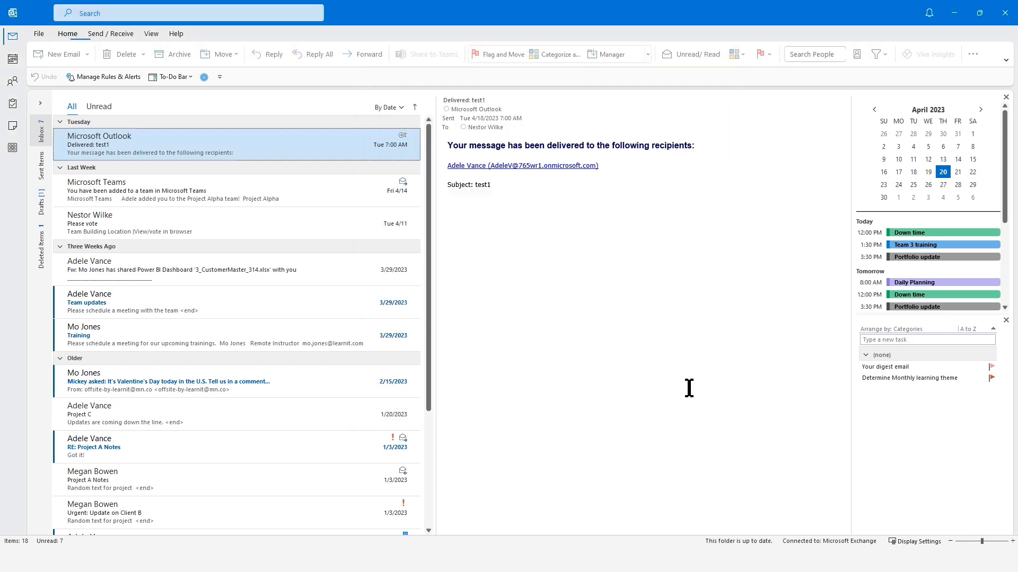
pyautogui.click(63, 55)
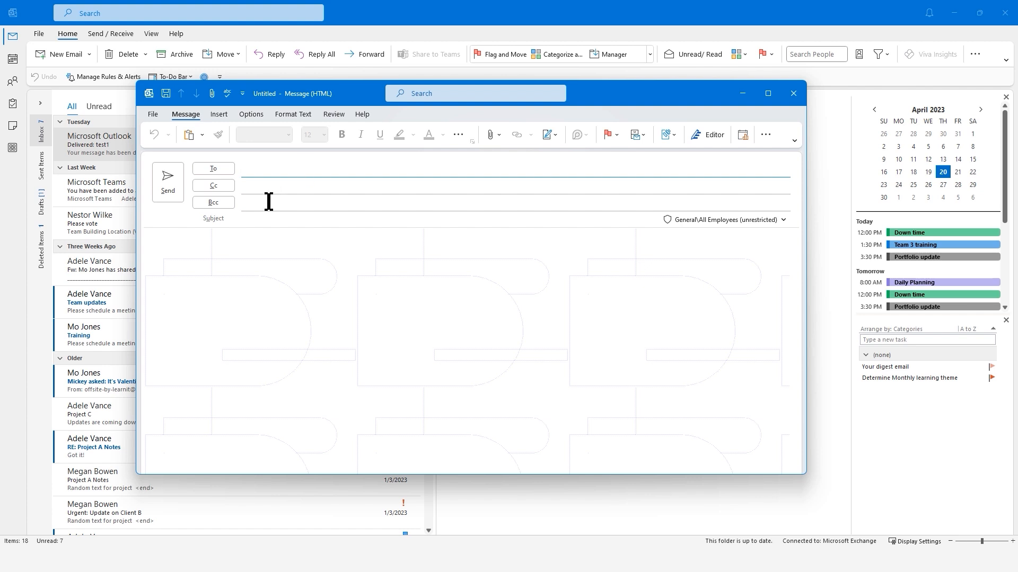
pyautogui.click(216, 266)
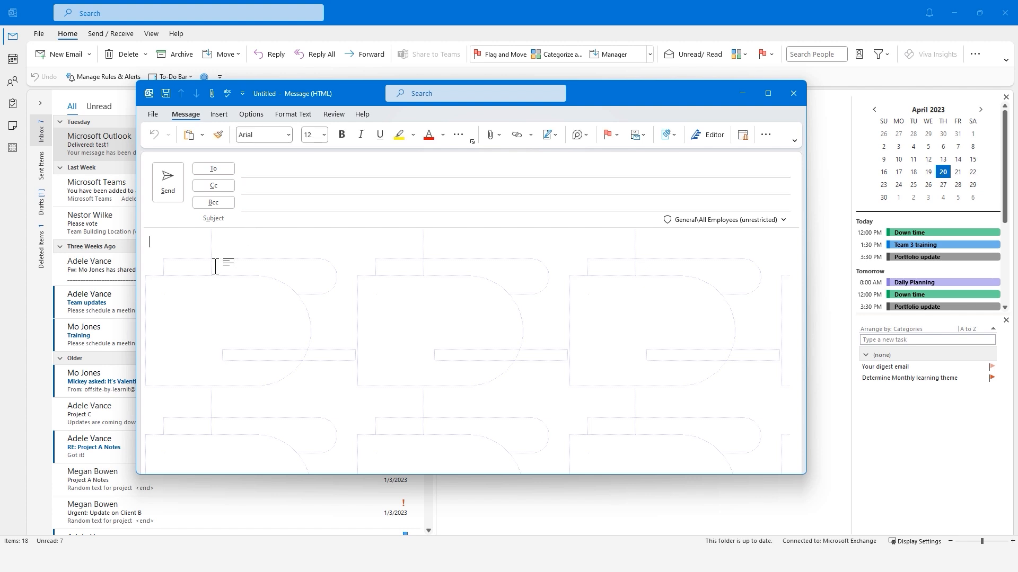
pyautogui.rightClick(158, 244)
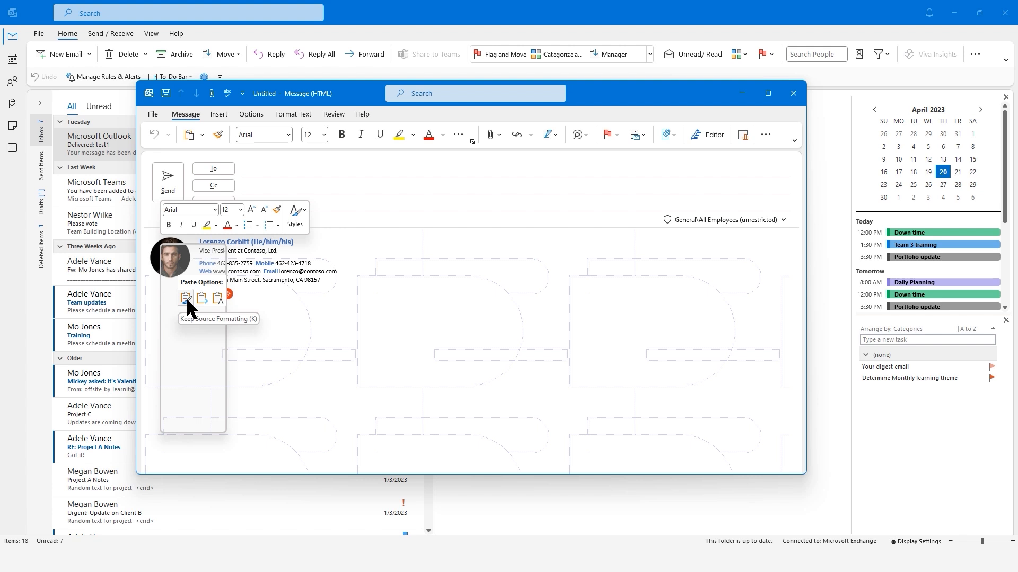
pyautogui.click(186, 297)
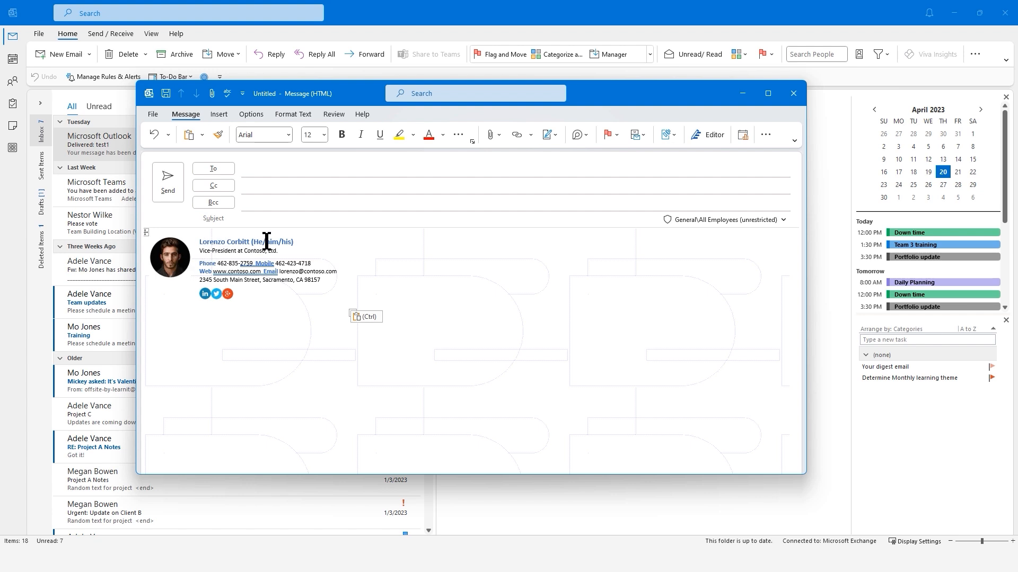
pyautogui.rightClick(172, 258)
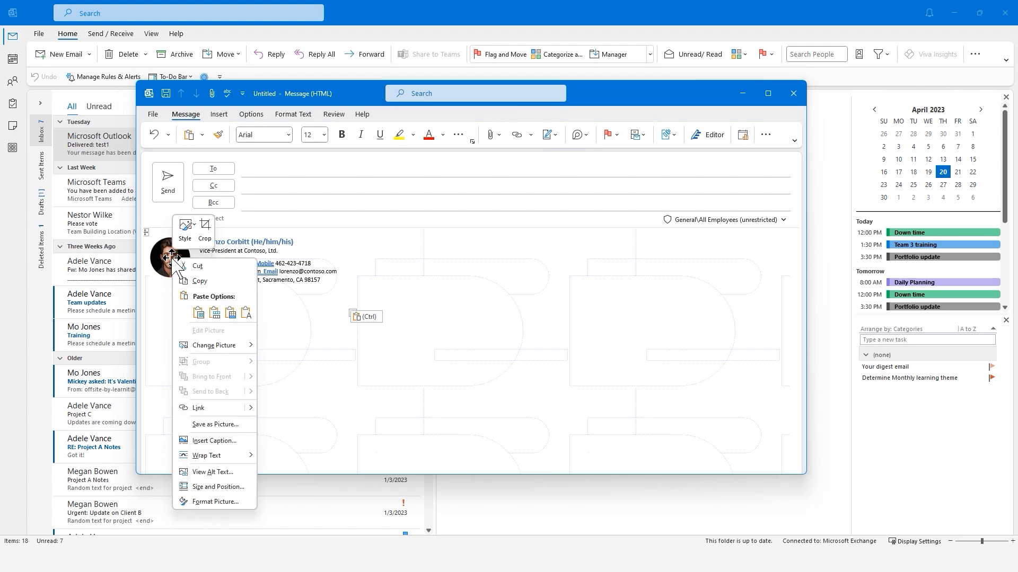
pyautogui.moveTo(252, 345)
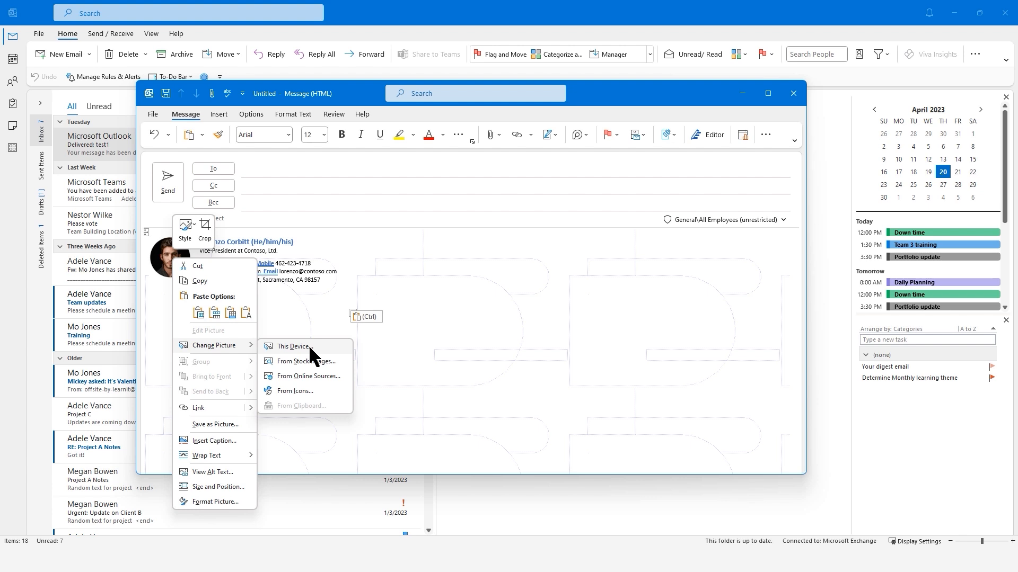
pyautogui.press('Escape')
pyautogui.press('Escape')
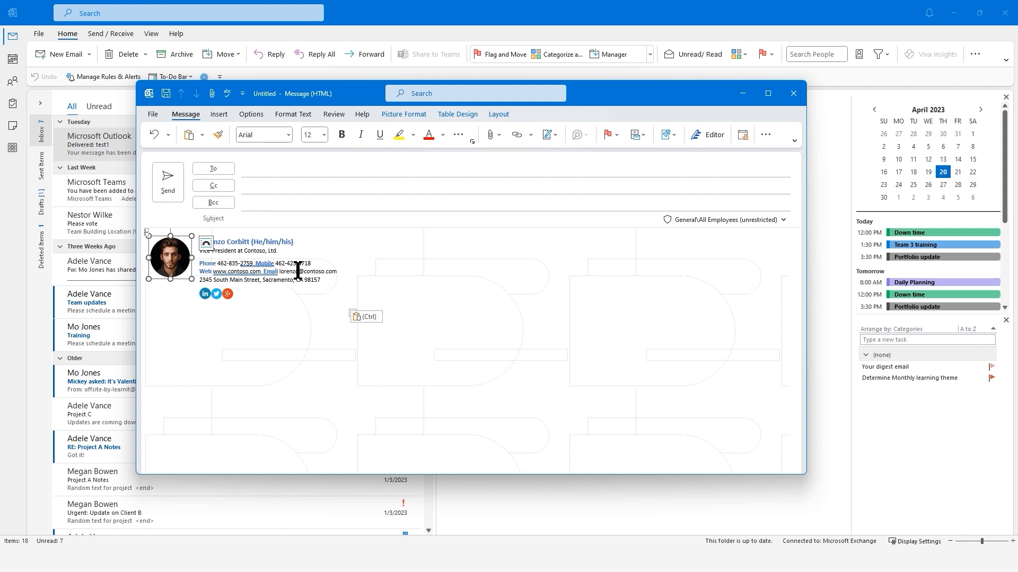
# - Replace the portrait in the pasted signature with the headshot thumbnail stored in this device's Pictures folder
pyautogui.rightClick(178, 261)
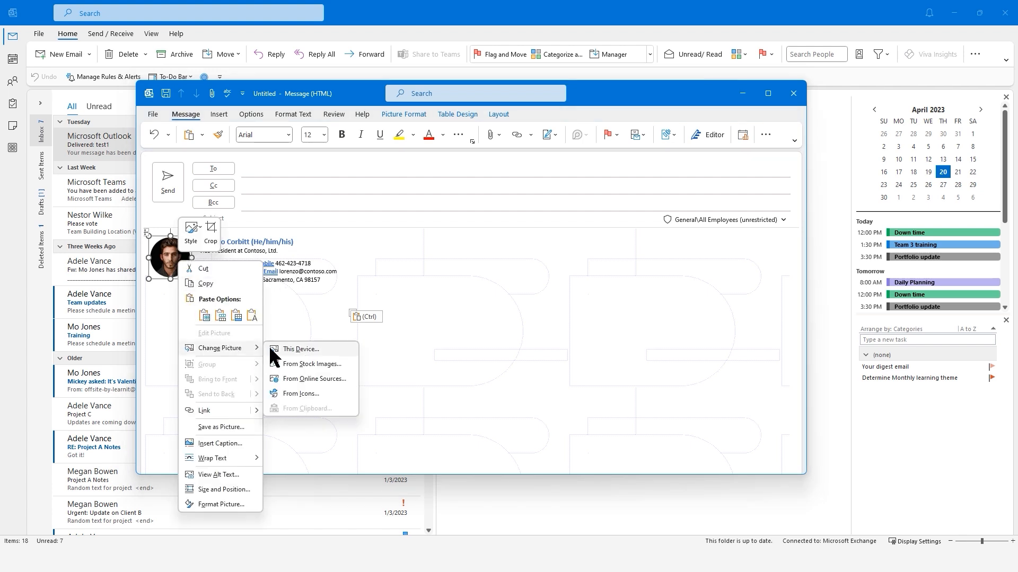
pyautogui.click(305, 349)
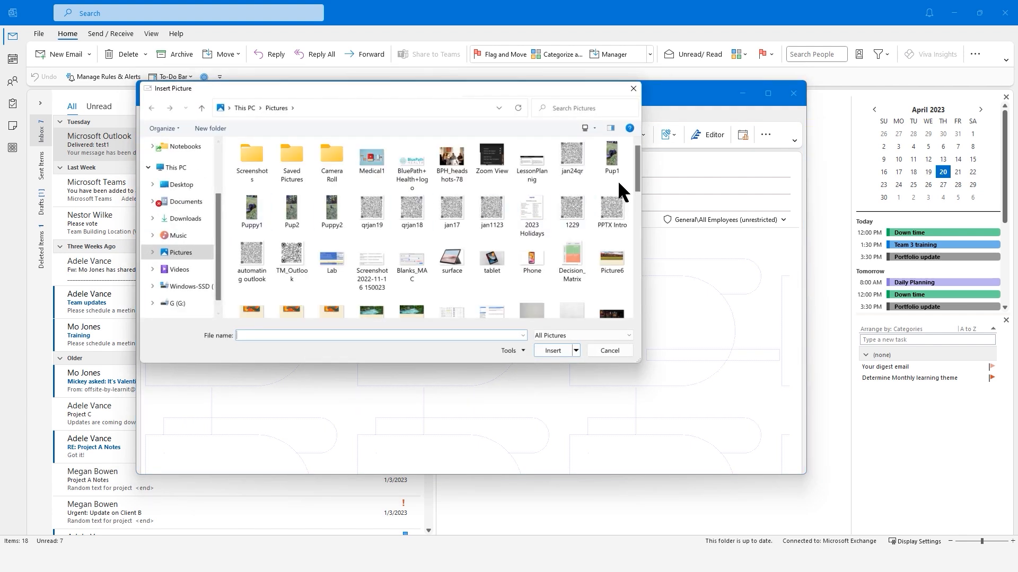
pyautogui.moveTo(634, 161); pyautogui.dragTo(639, 240)
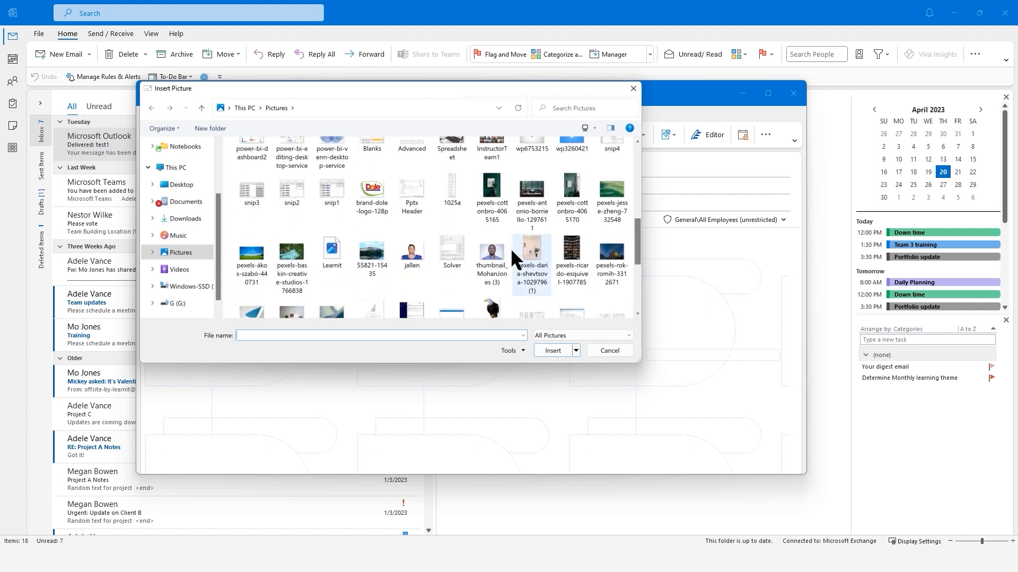
pyautogui.click(497, 260)
pyautogui.click(553, 351)
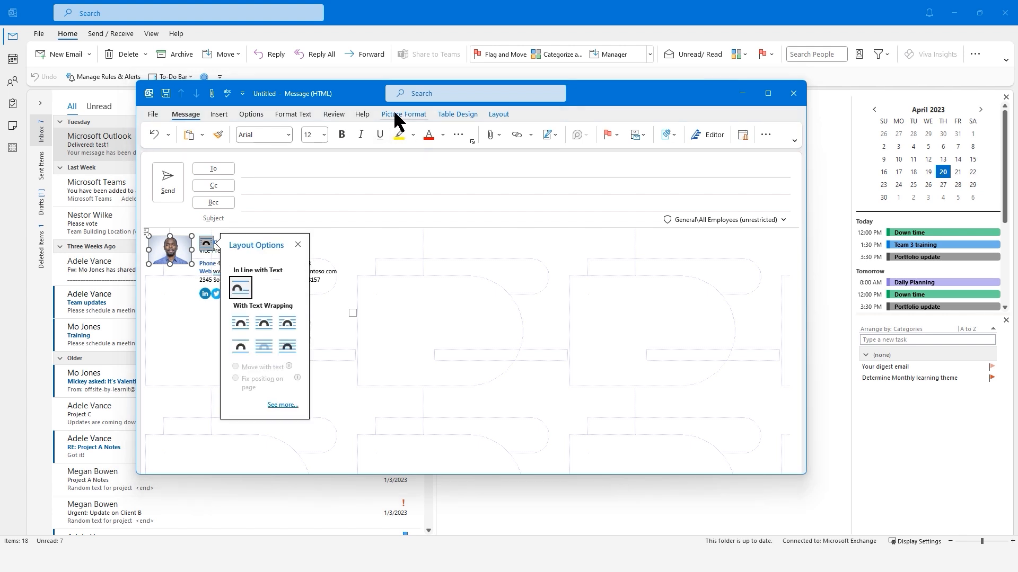
# - Apply a bevelled rectangle quick style with rounded corners to the signature's headshot
pyautogui.click(403, 113)
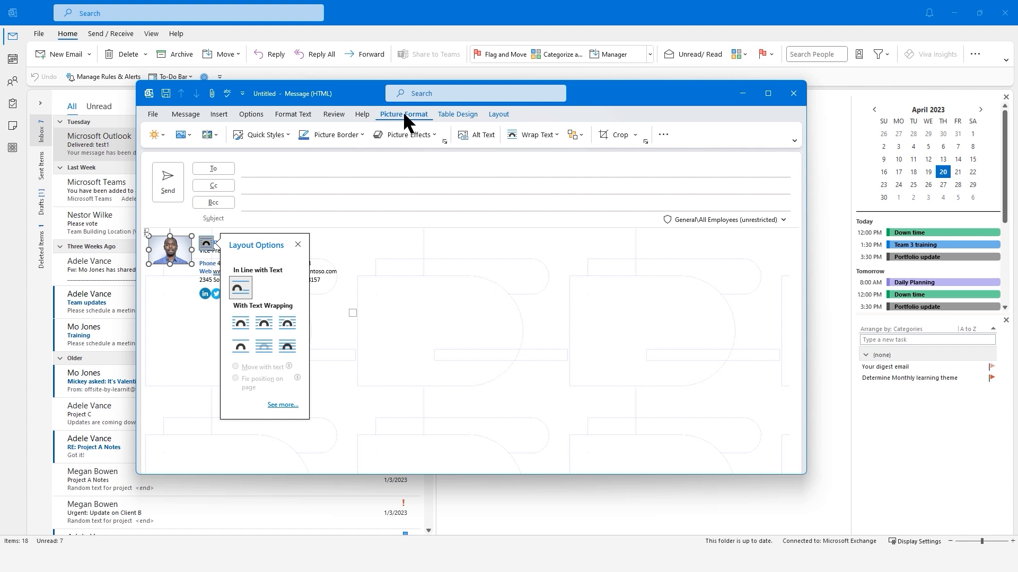
pyautogui.click(287, 134)
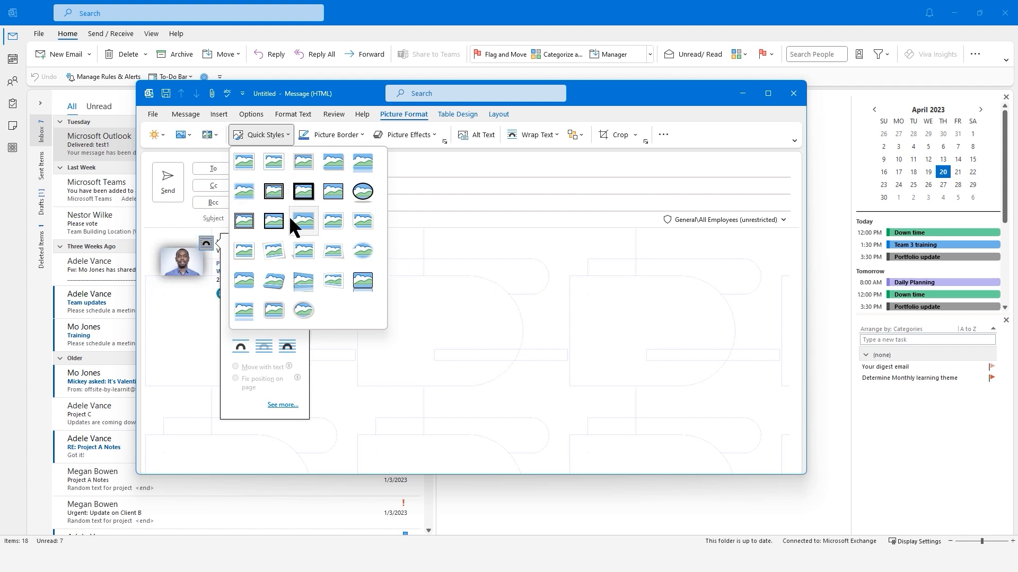
pyautogui.click(244, 280)
pyautogui.click(345, 255)
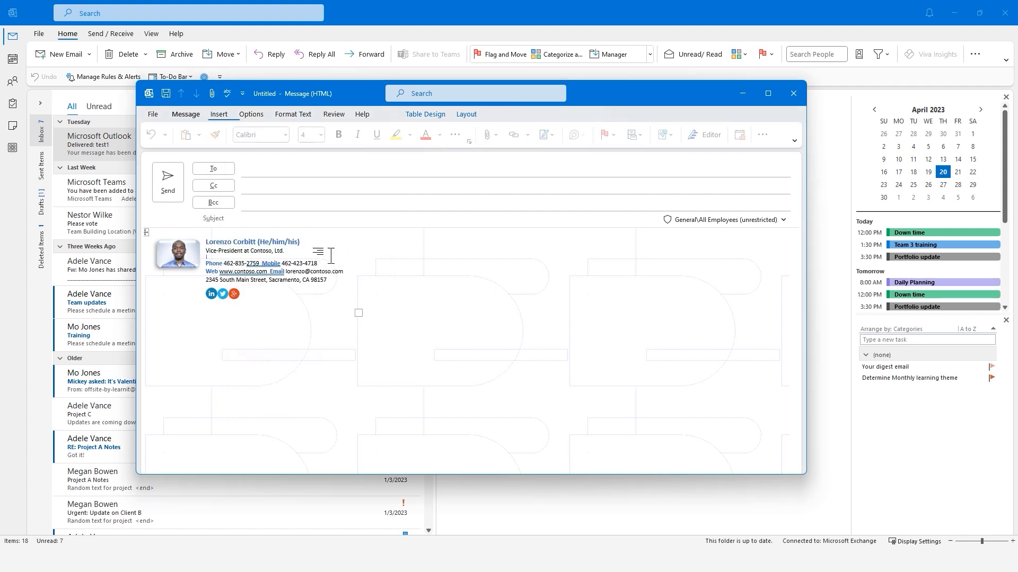
# - Replace the sample name, phone numbers and e-mail with the sender's details, set the title to Training Director, and remove the street address
pyautogui.click(190, 260)
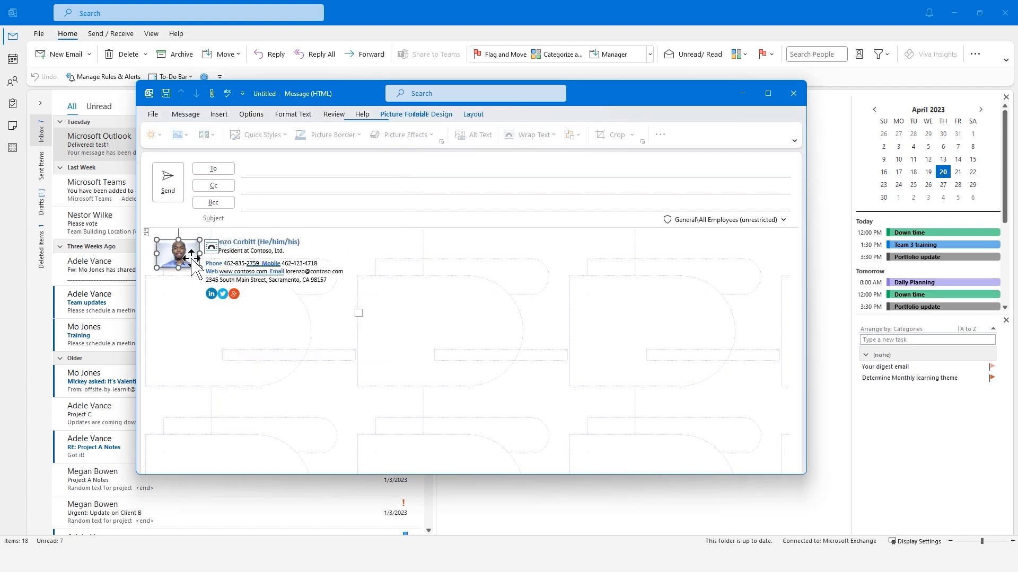
pyautogui.click(265, 244)
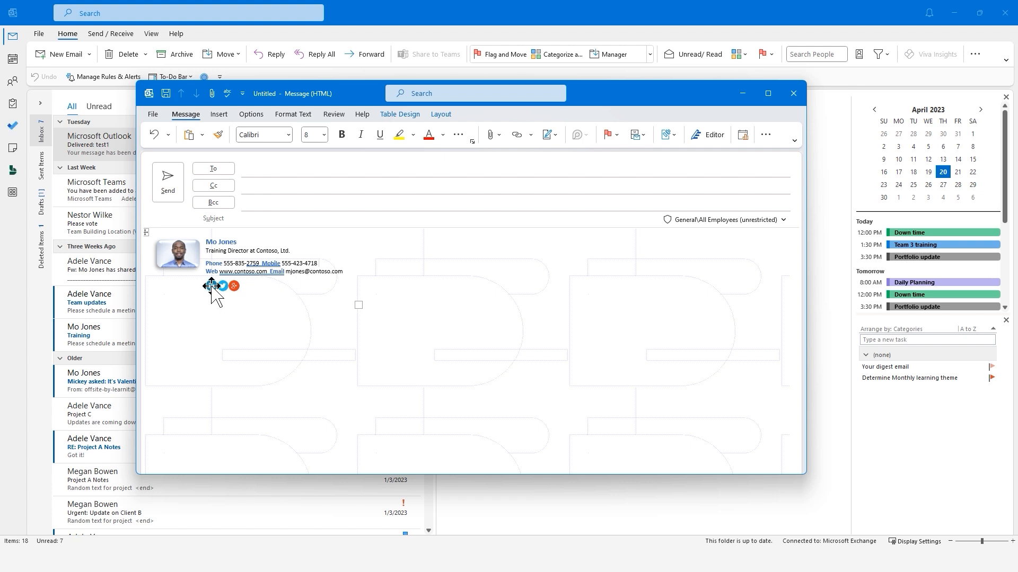
pyautogui.rightClick(212, 287)
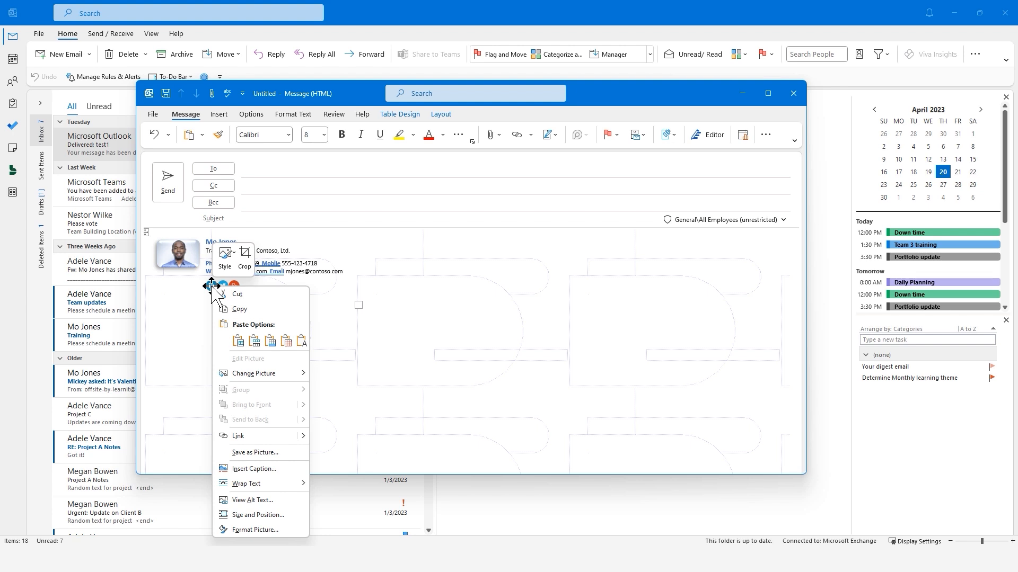
pyautogui.moveTo(303, 438)
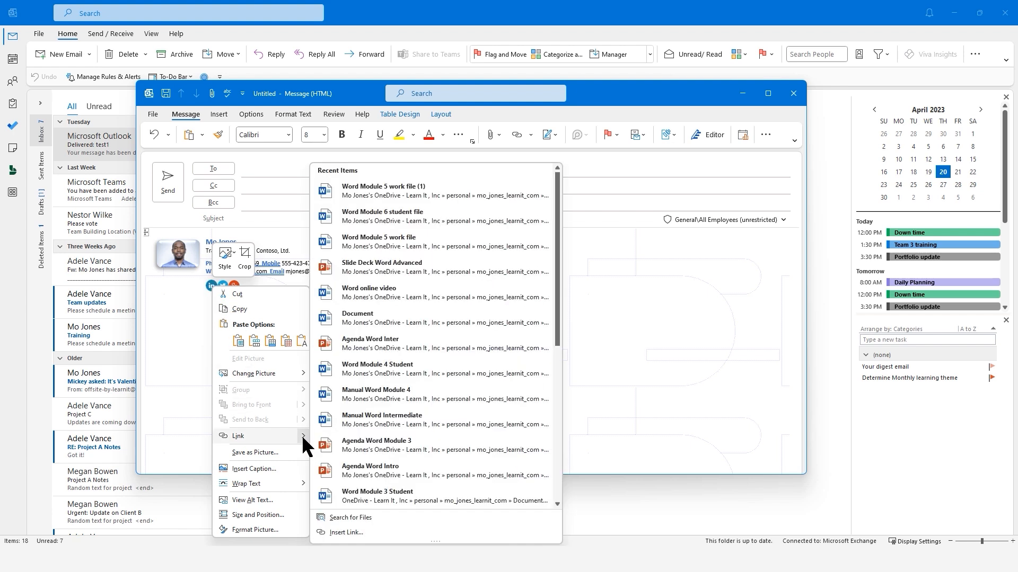
pyautogui.click(352, 531)
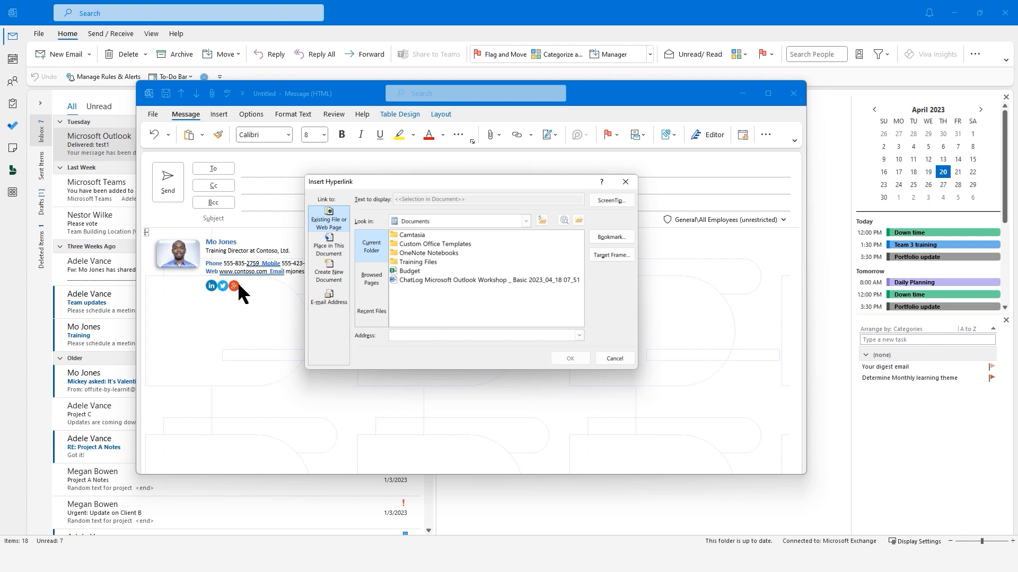
pyautogui.click(621, 360)
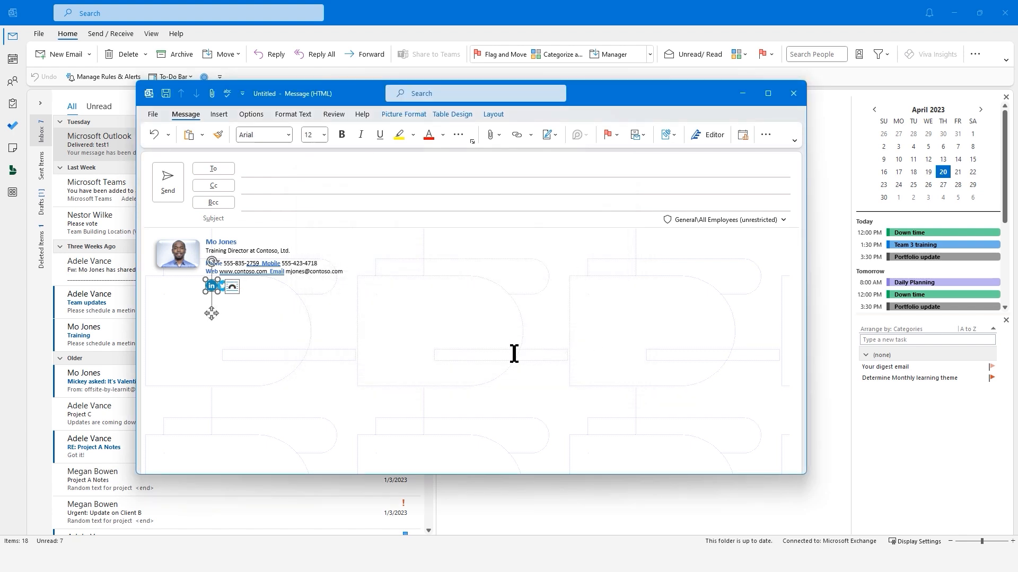
pyautogui.click(268, 292)
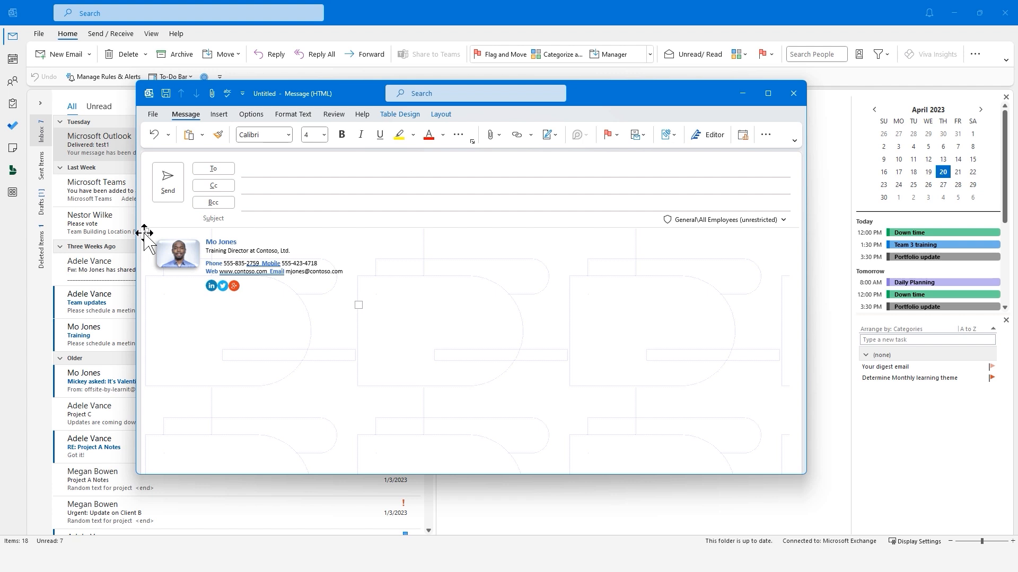
# - Copy the entire customized signature table from the message body
pyautogui.click(144, 233)
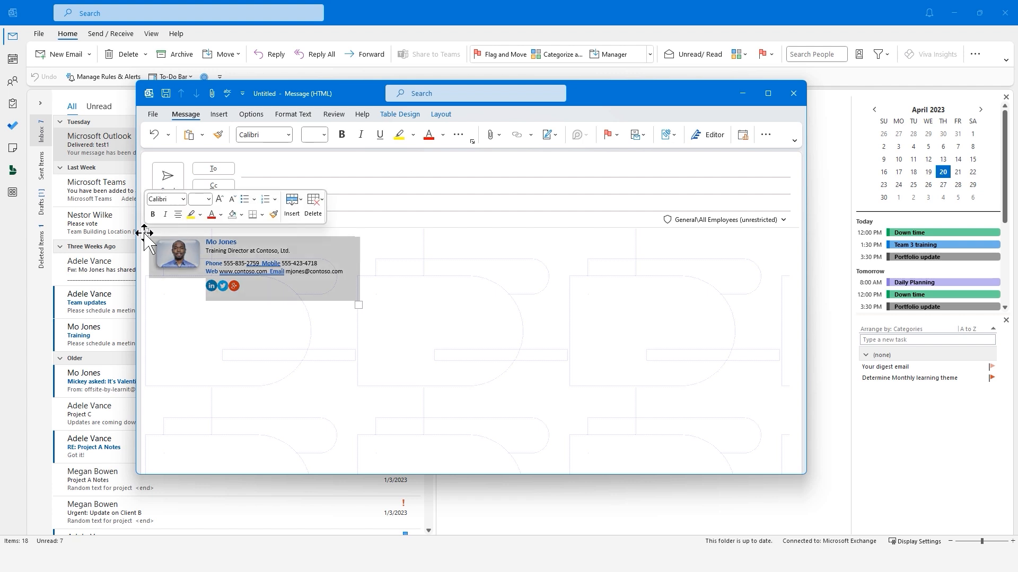
pyautogui.rightClick(144, 233)
pyautogui.click(173, 268)
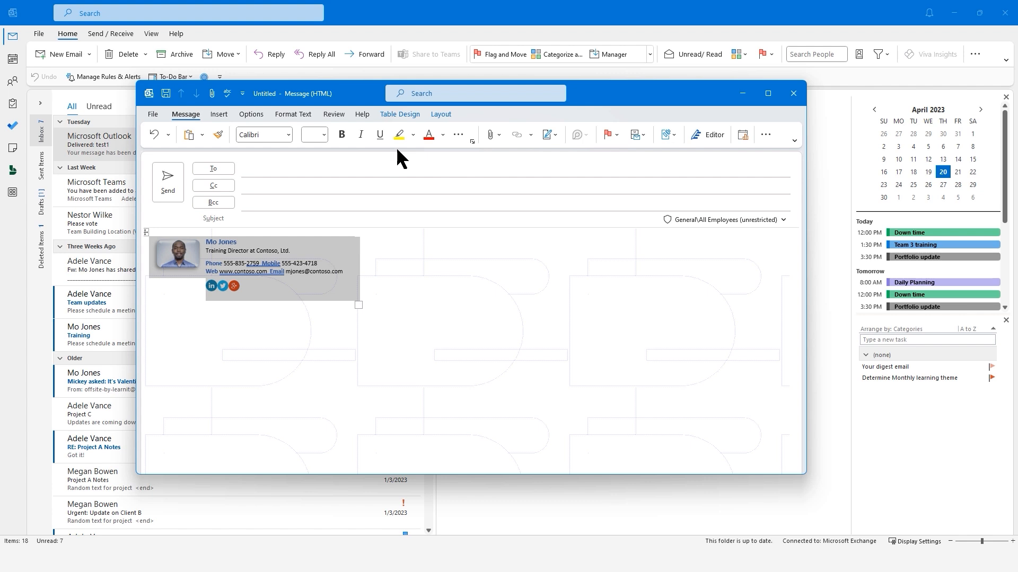
# - Create a new signature named Mysig in the Signatures and Stationery settings
pyautogui.click(554, 135)
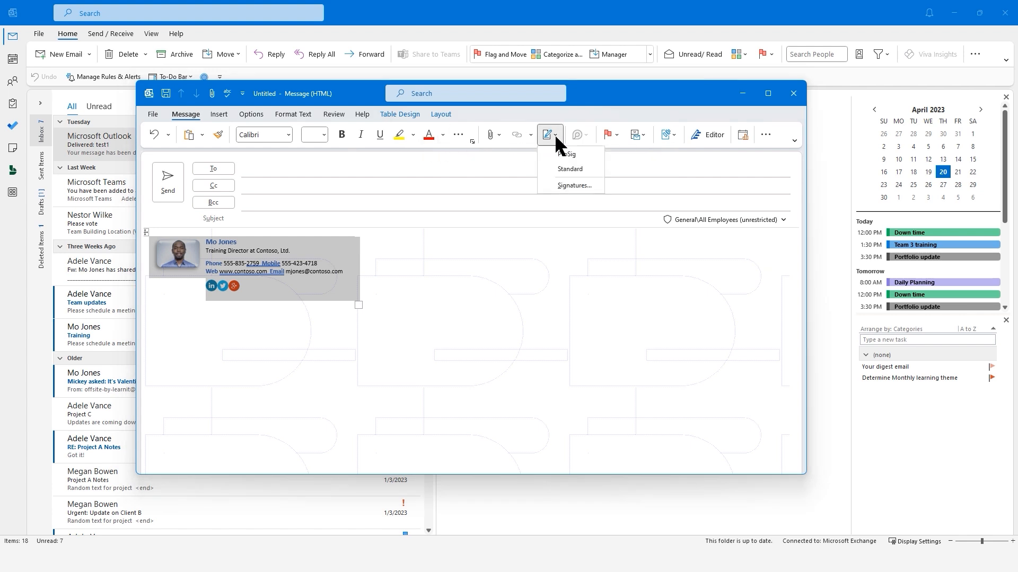
pyautogui.click(573, 184)
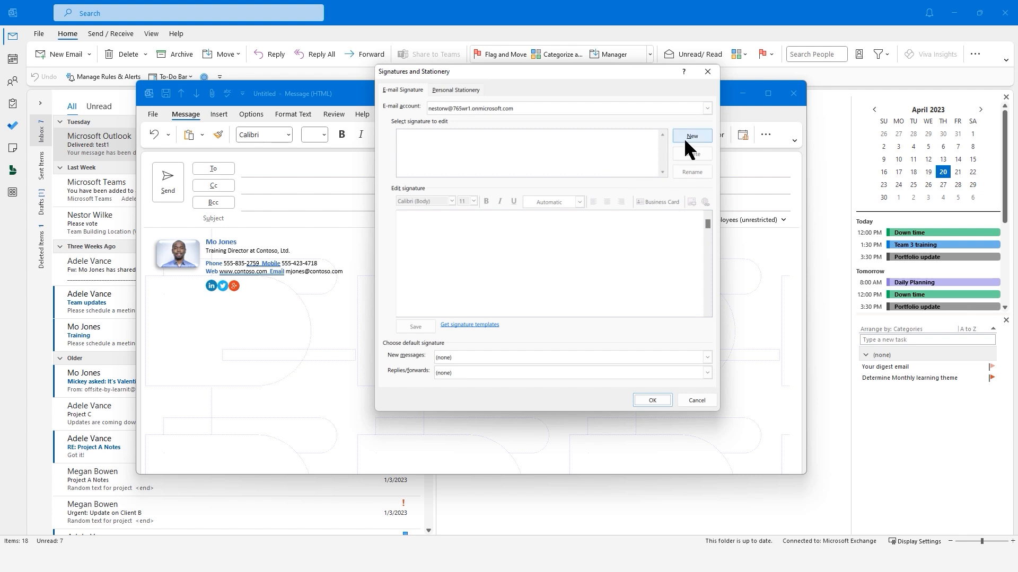
pyautogui.click(692, 137)
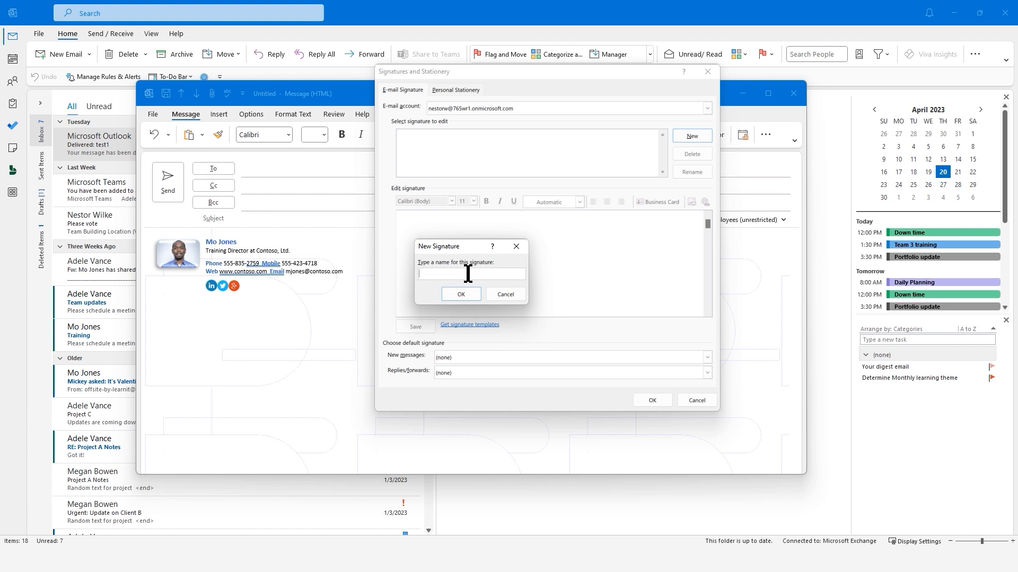
pyautogui.write('Mysig')
pyautogui.click(466, 294)
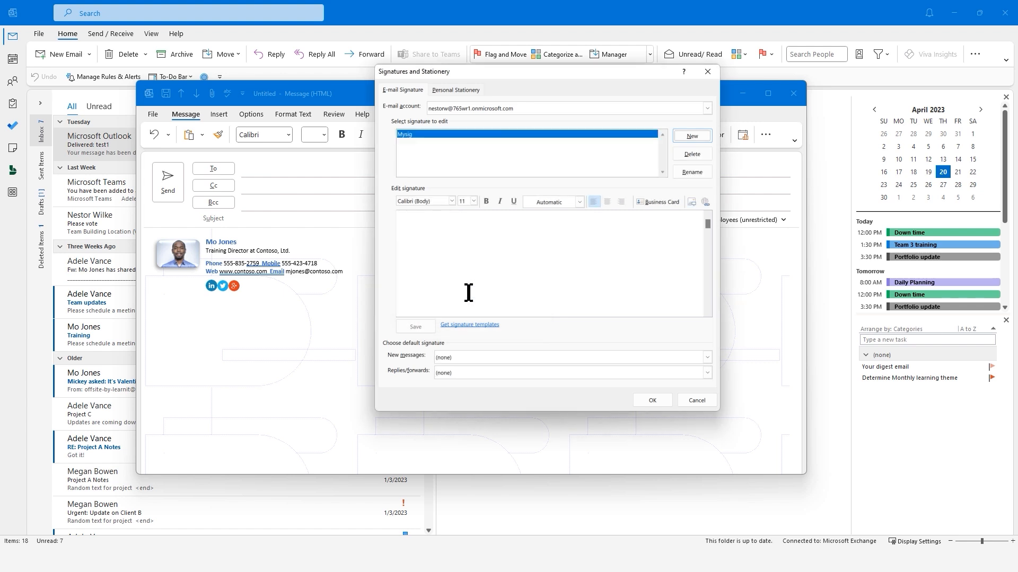
# - Paste the copied signature table into the Mysig signature with its source formatting kept
pyautogui.click(454, 229)
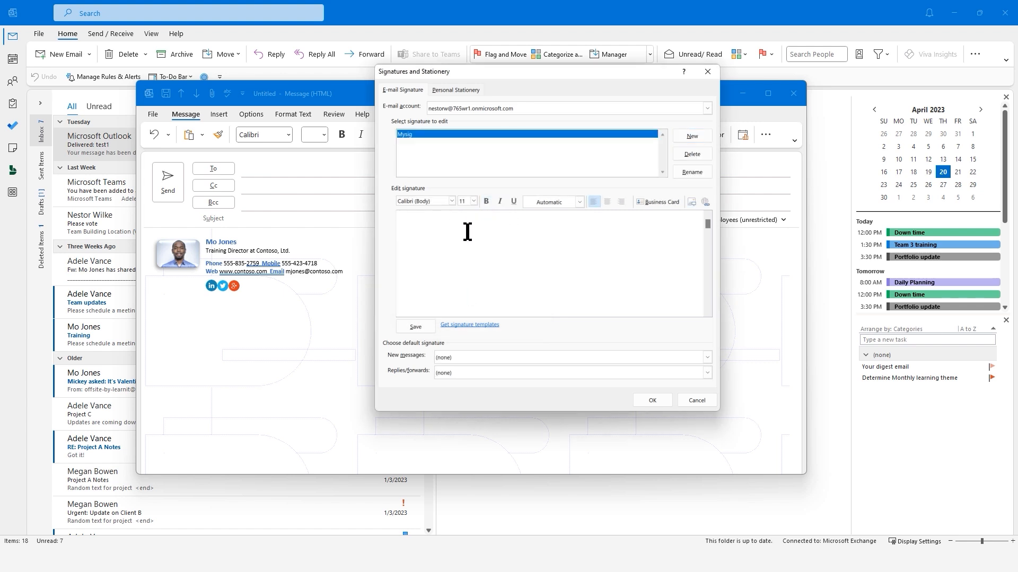
pyautogui.rightClick(411, 223)
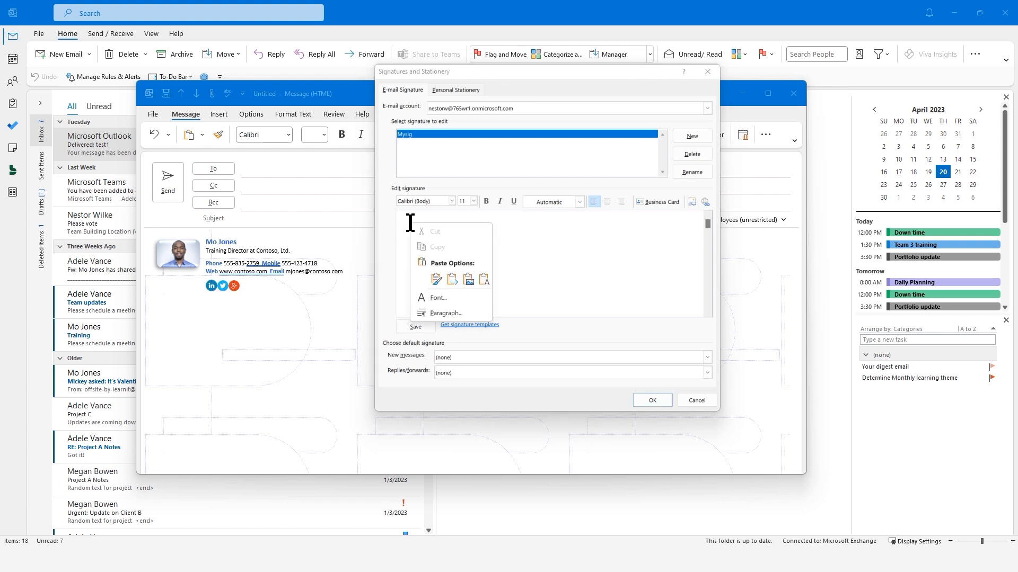
pyautogui.click(437, 277)
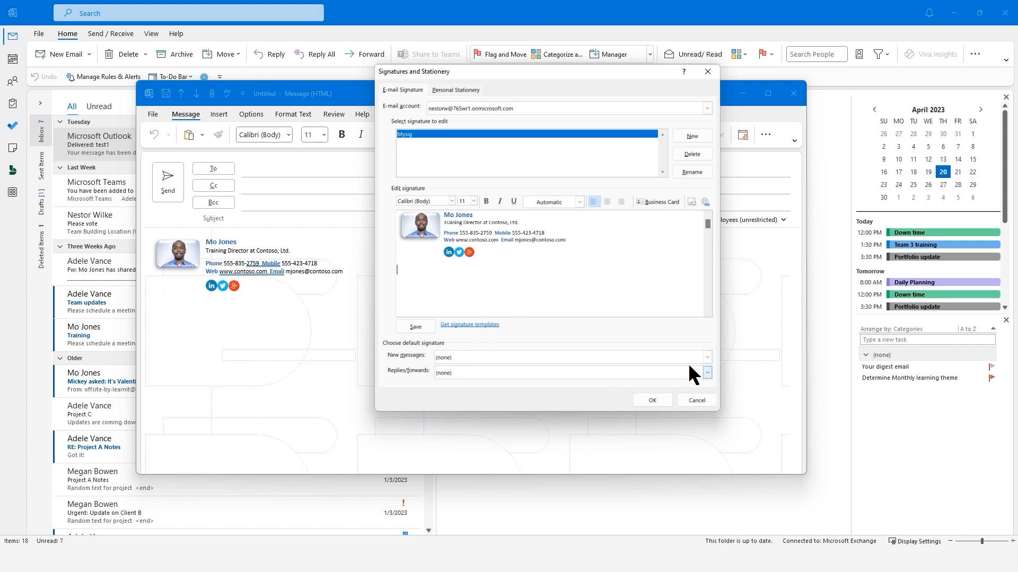
# - Make Mysig the default signature for new messages, save the signature and confirm the settings
pyautogui.click(707, 358)
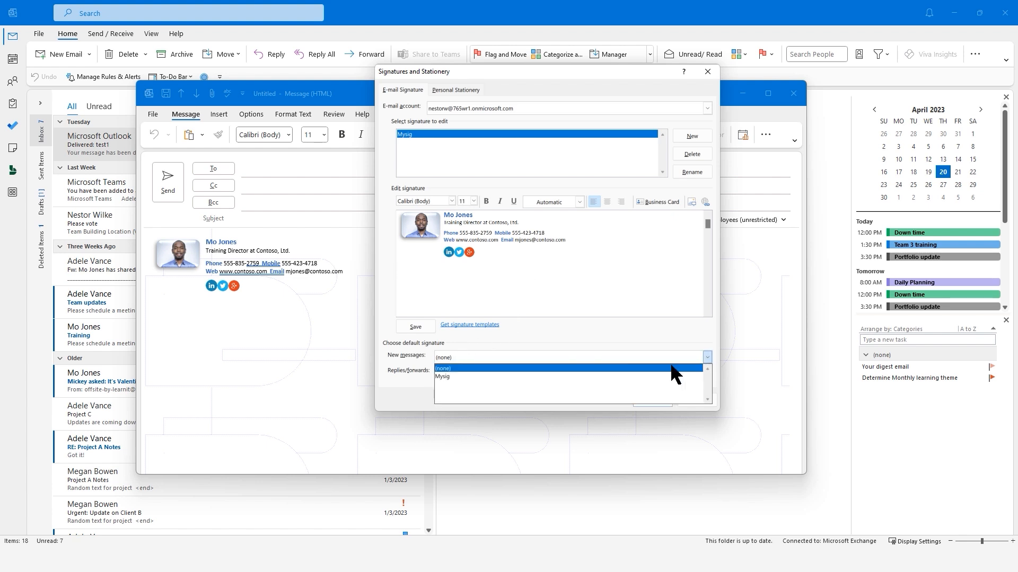
pyautogui.click(448, 376)
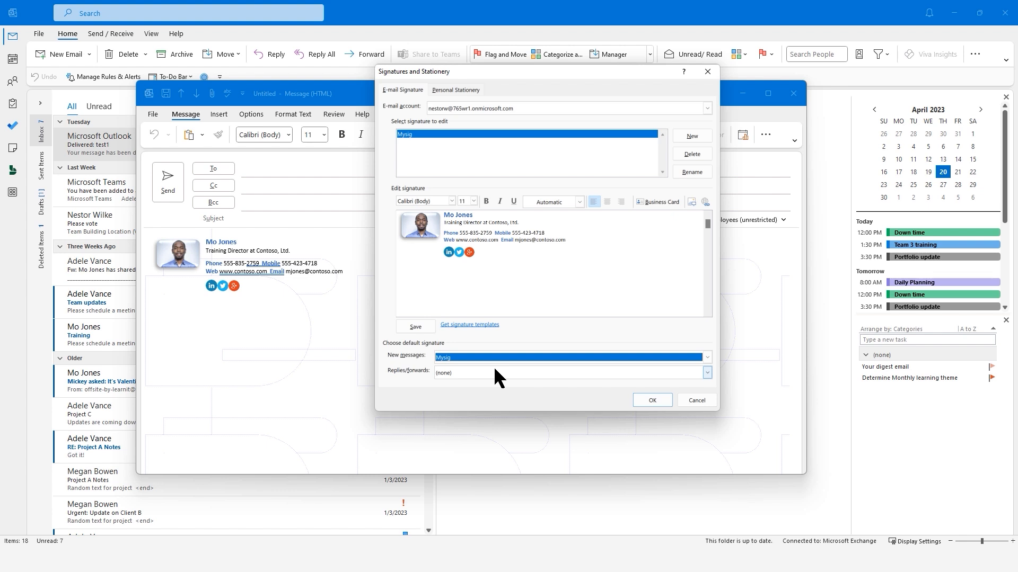
pyautogui.click(415, 327)
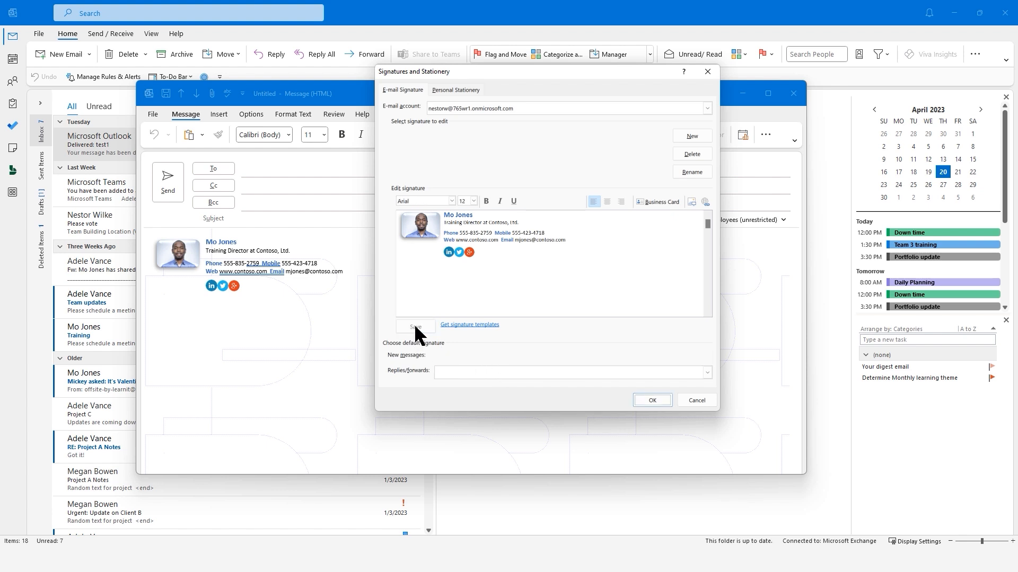
pyautogui.click(652, 400)
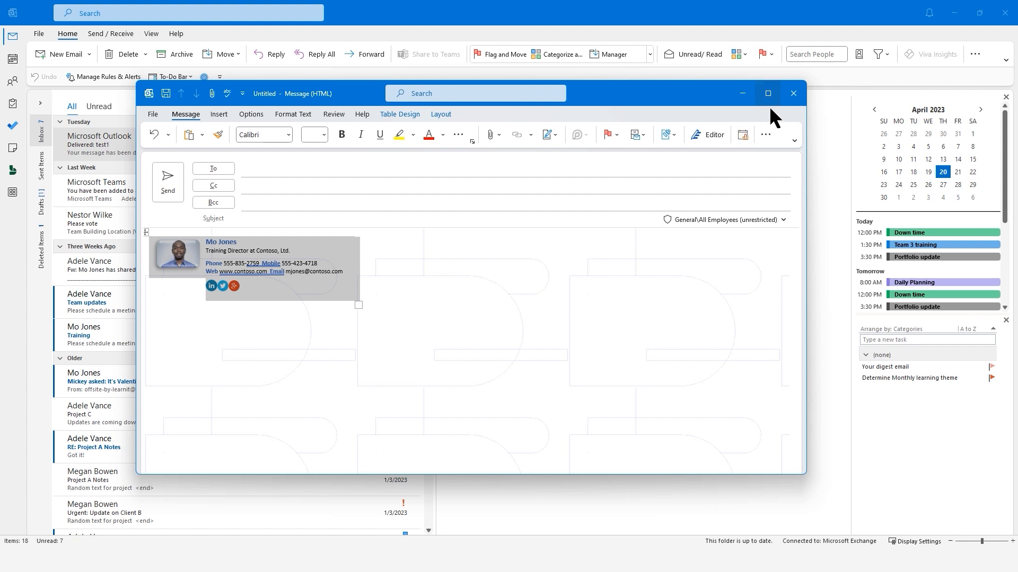
# - Start a new message and switch its signature to ProSig and then to Standard
pyautogui.click(427, 339)
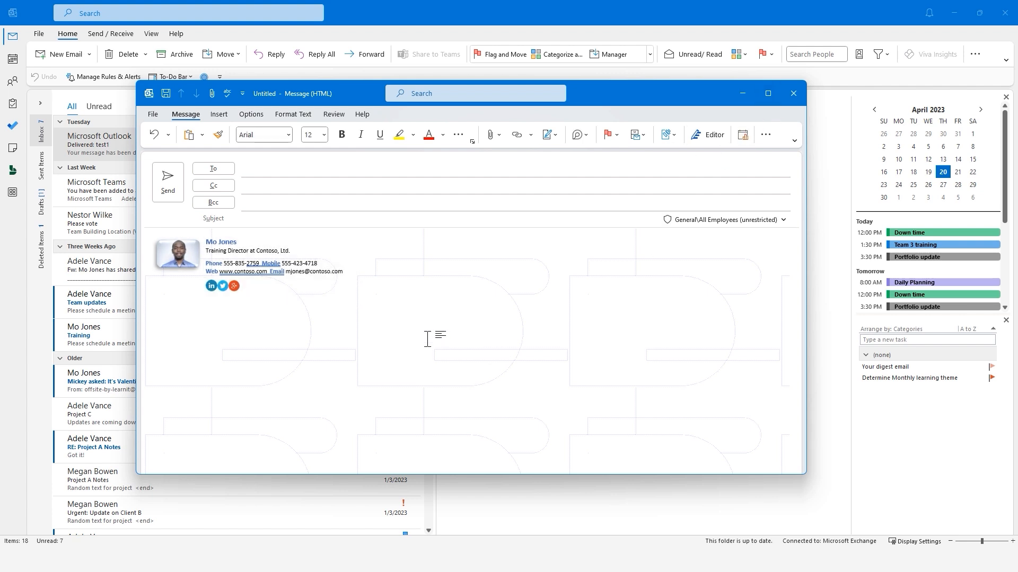
pyautogui.hotkey('ctrl', 'n')
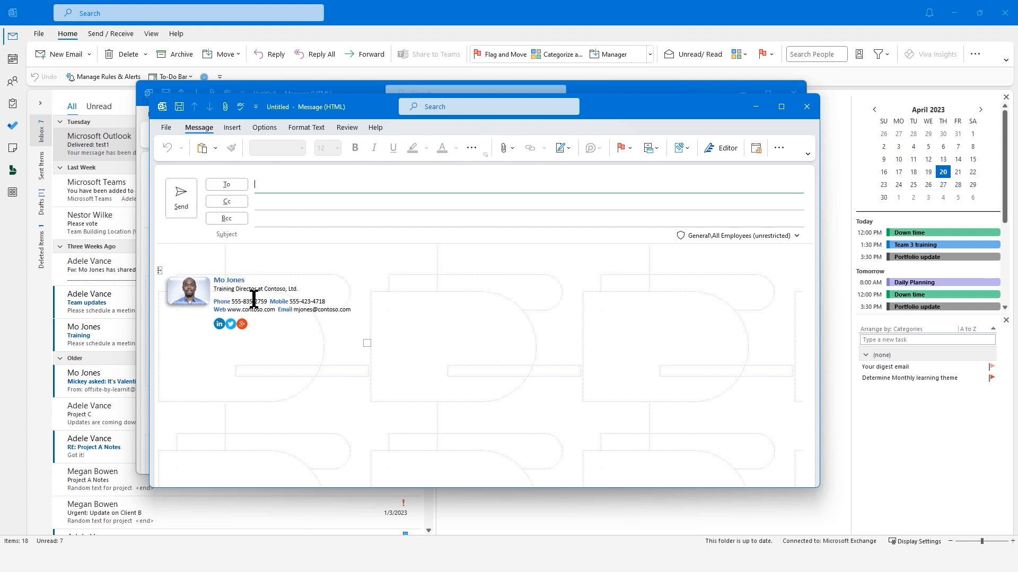
pyautogui.click(568, 146)
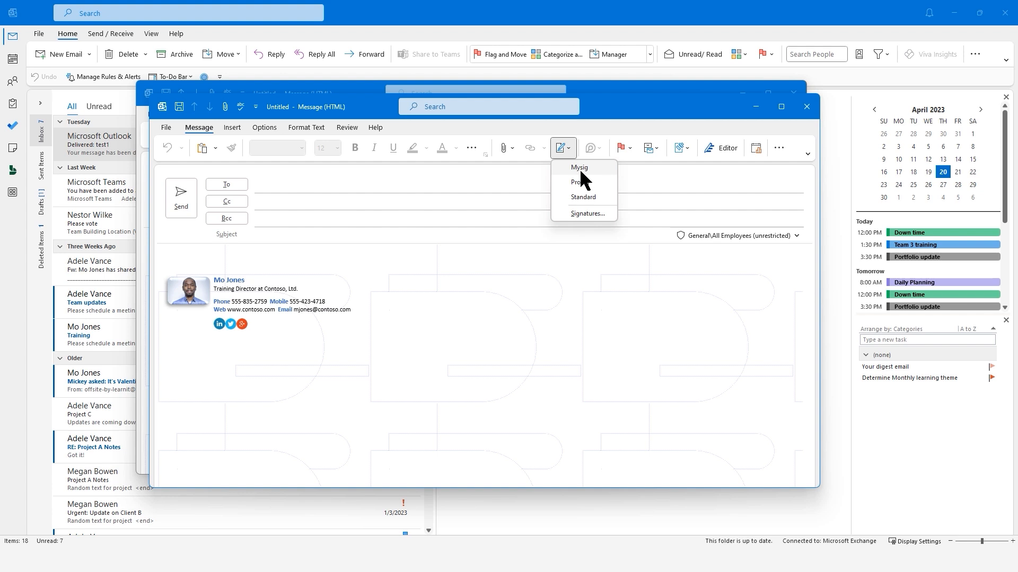
pyautogui.click(578, 182)
pyautogui.click(570, 146)
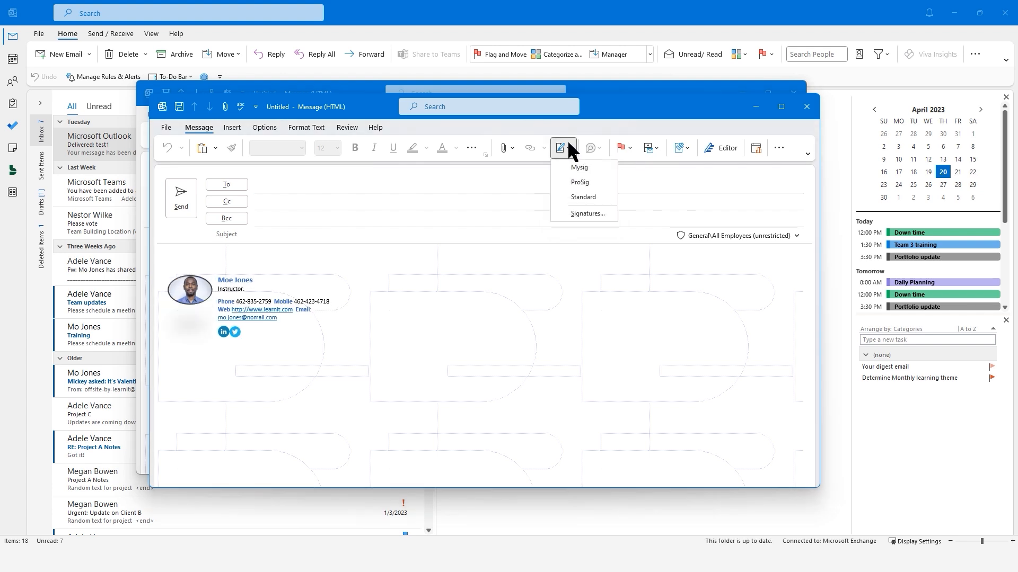
pyautogui.click(578, 196)
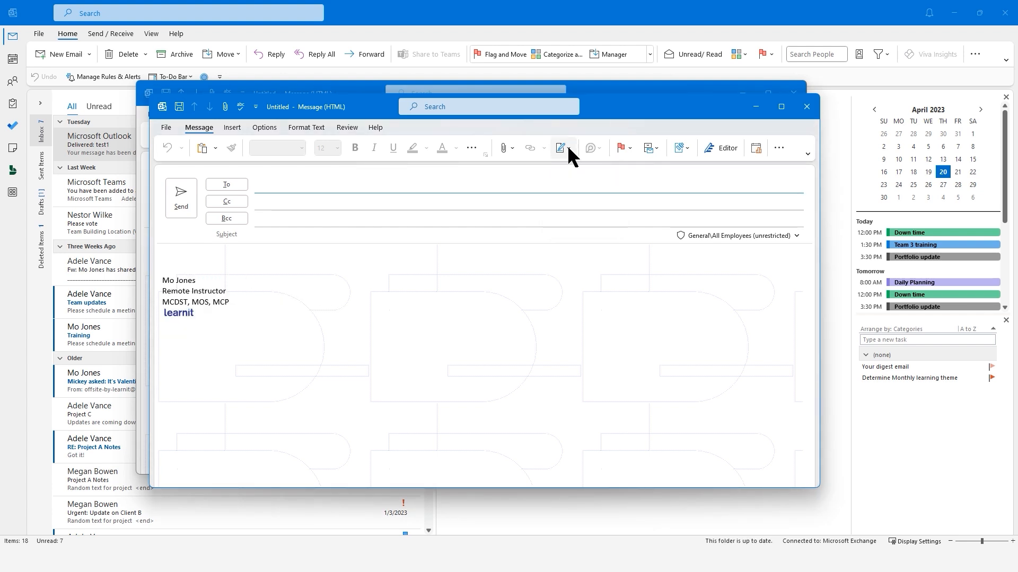
# - Close both open untitled messages without saving their changes
pyautogui.click(802, 111)
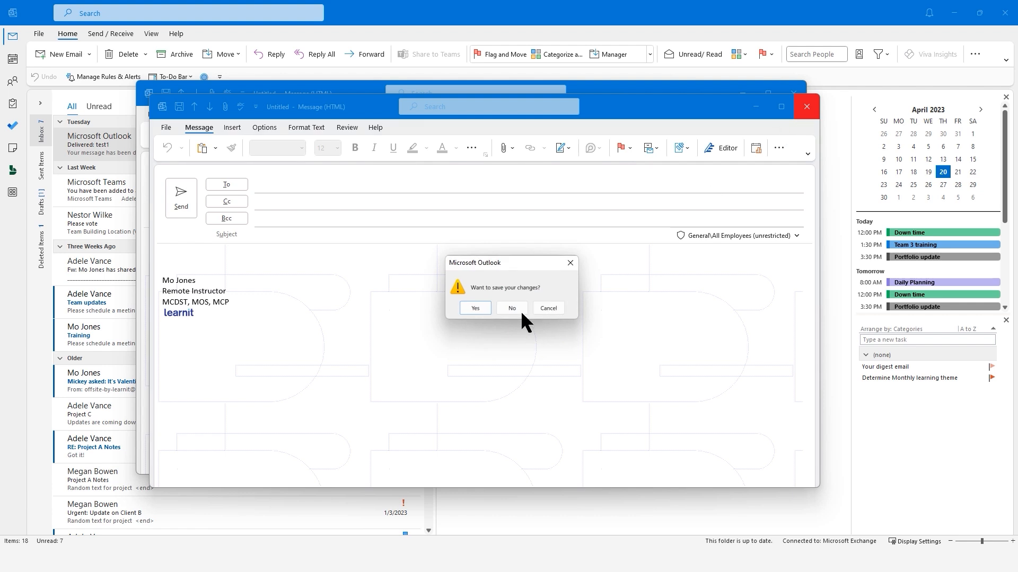
pyautogui.click(519, 309)
pyautogui.click(793, 95)
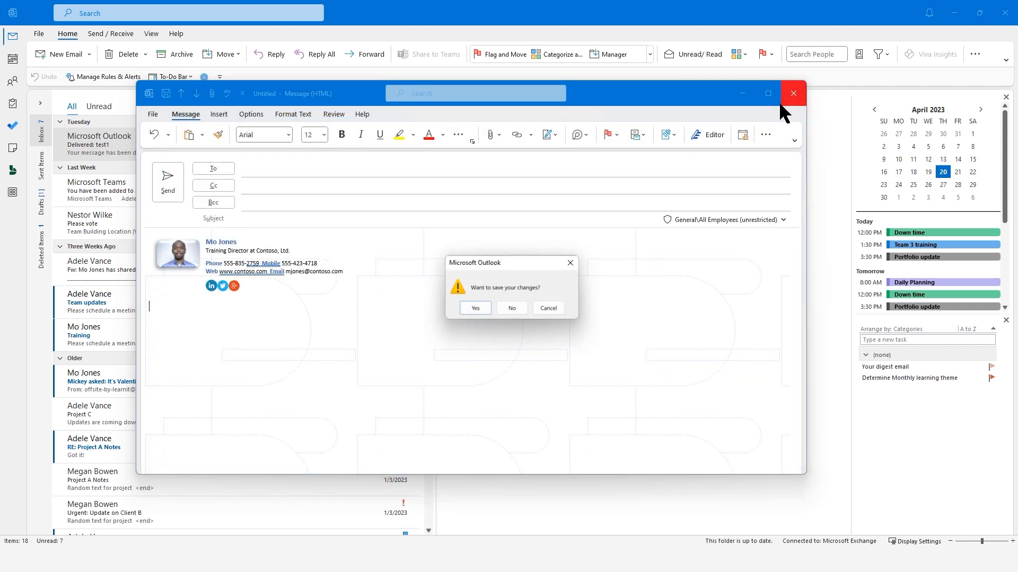
pyautogui.click(518, 308)
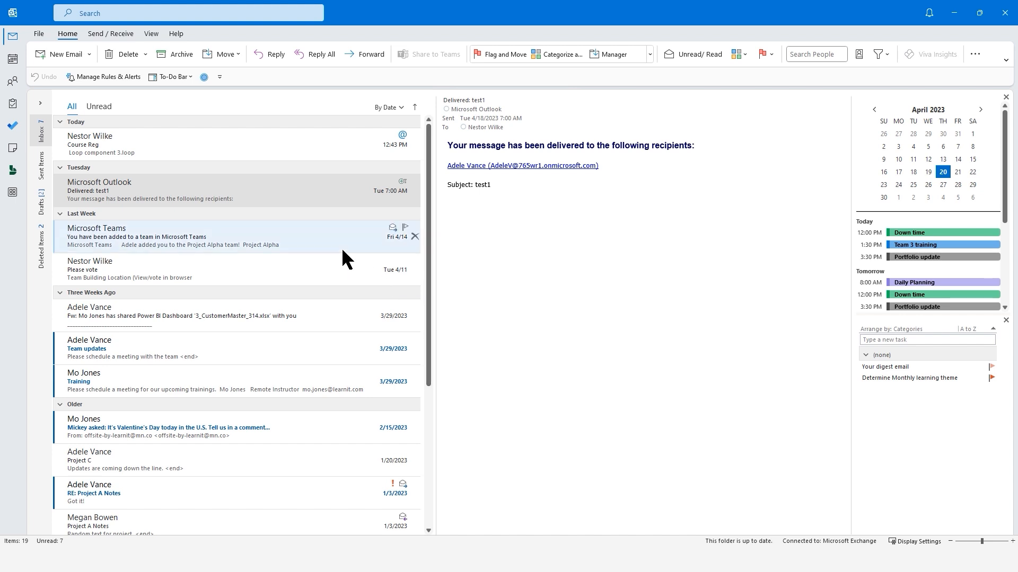
# - Create a new email, move its window towards the upper area and enlarge it
pyautogui.click(62, 52)
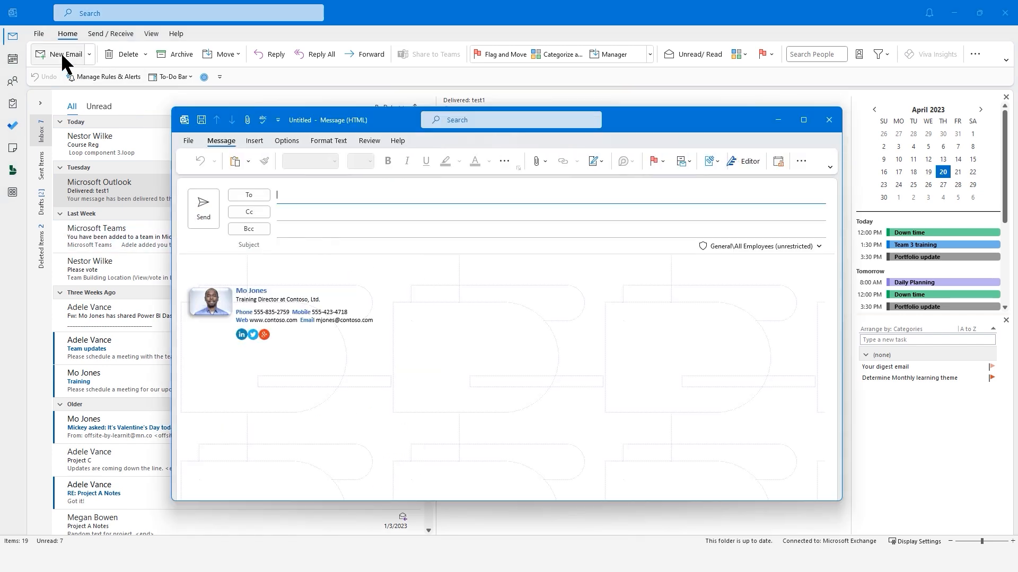
pyautogui.moveTo(643, 130); pyautogui.dragTo(602, 79)
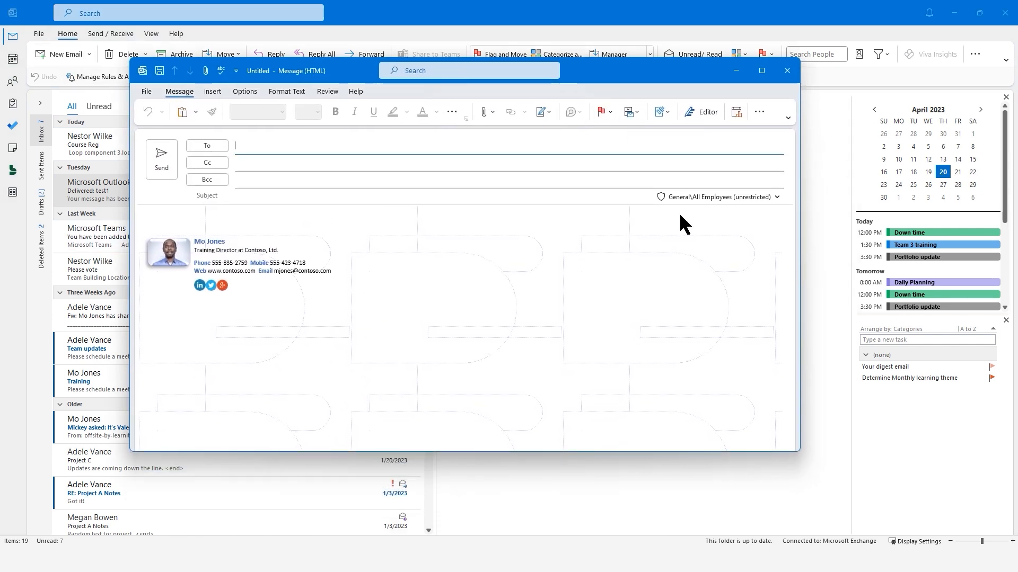
pyautogui.moveTo(798, 452); pyautogui.dragTo(887, 510)
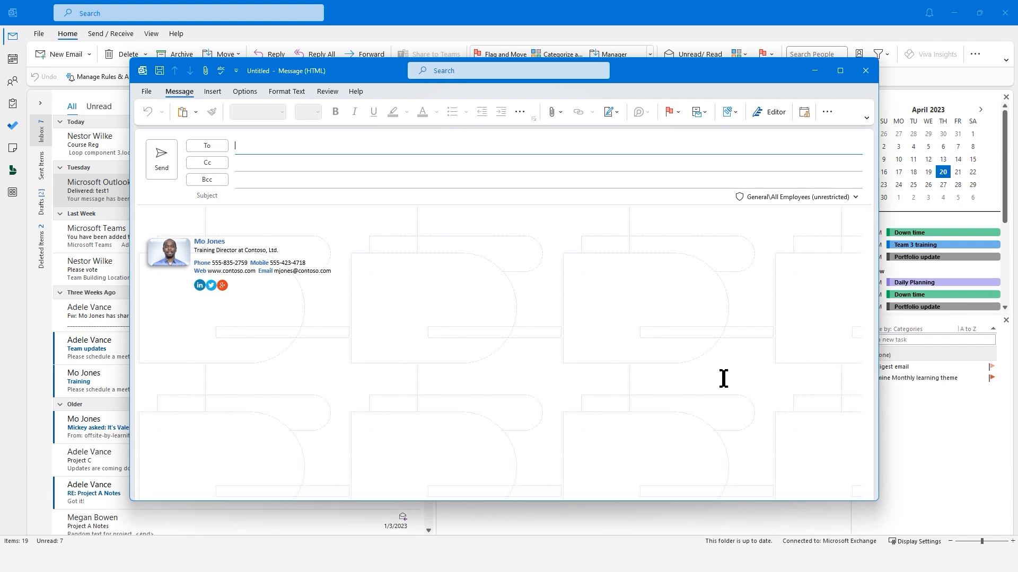
# - Add two suggested colleagues as To recipients of the new message
pyautogui.click(280, 147)
pyautogui.write('ade')
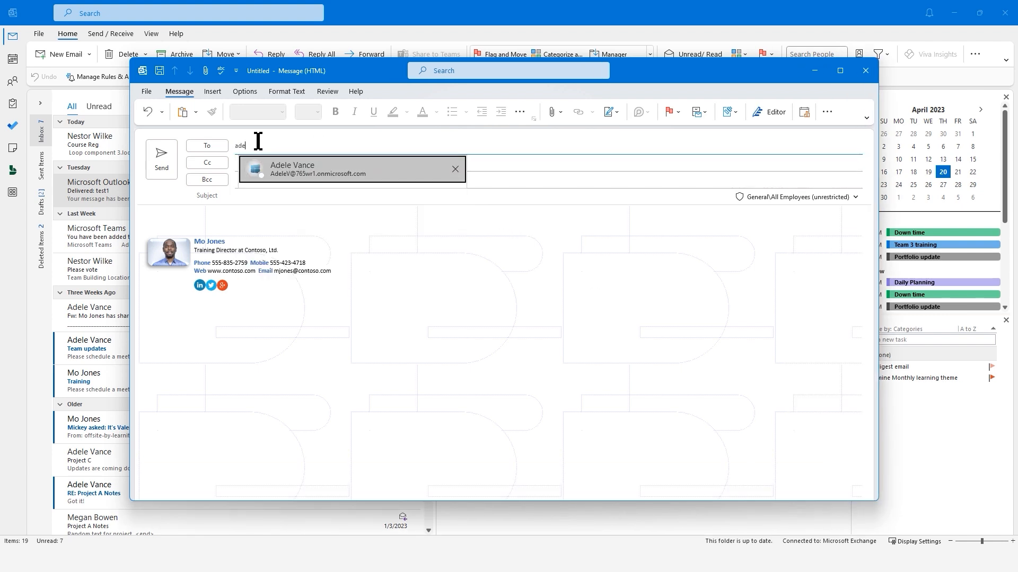
pyautogui.click(292, 170)
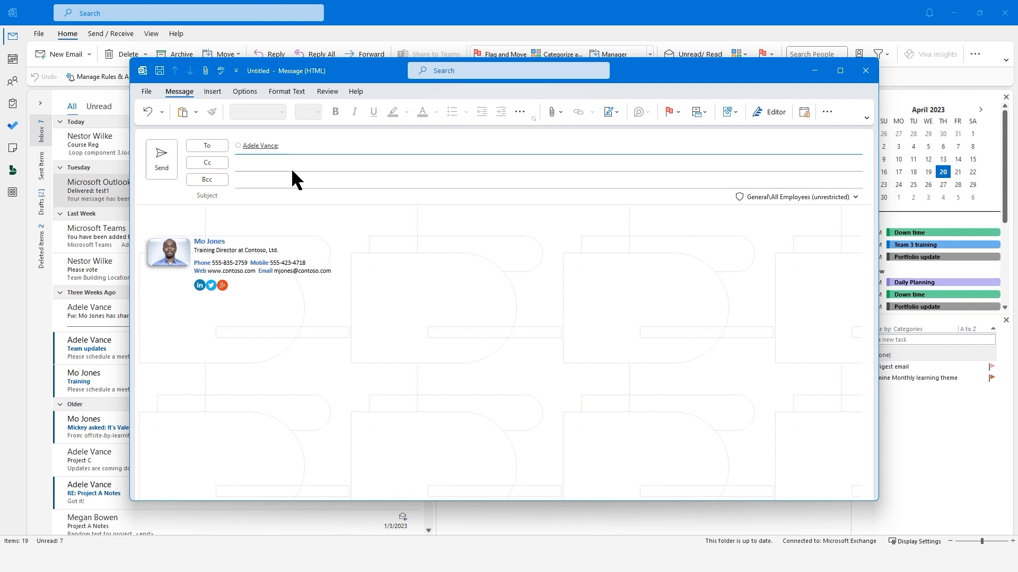
pyautogui.write('lyn')
pyautogui.click(313, 172)
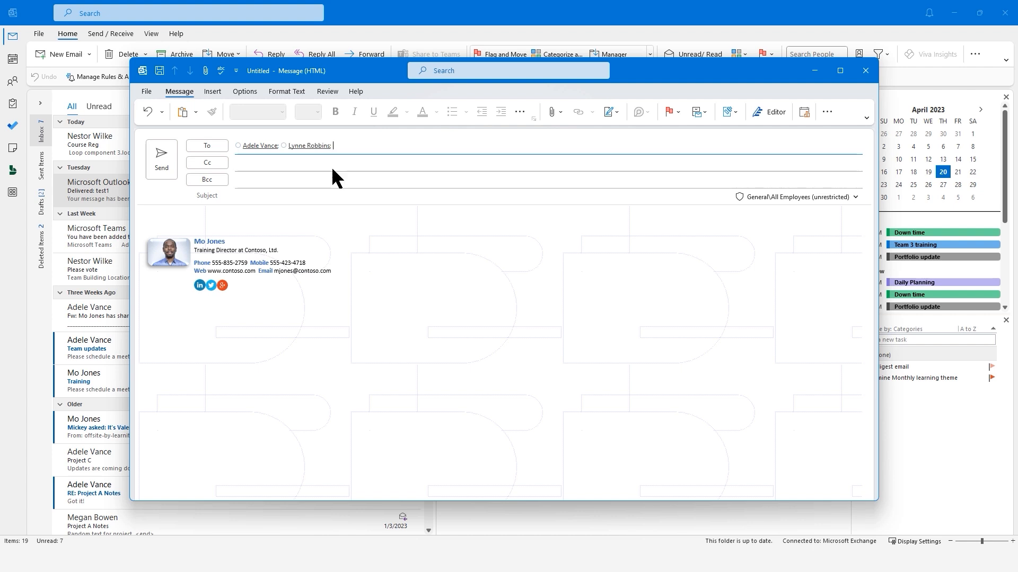
# - Examine the Loop component types that can be inserted above the signature, and minimize the message
pyautogui.click(252, 196)
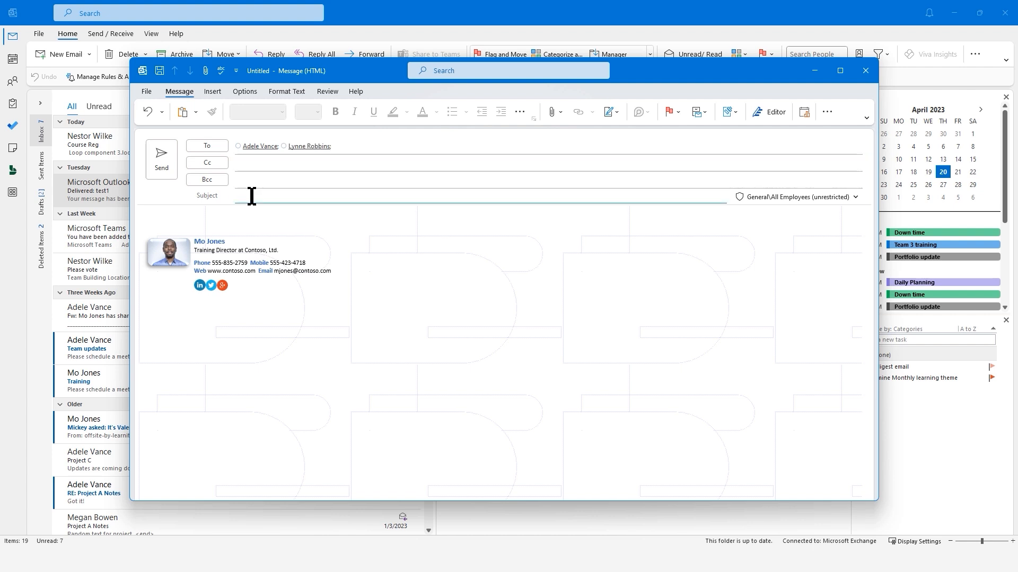
pyautogui.click(207, 213)
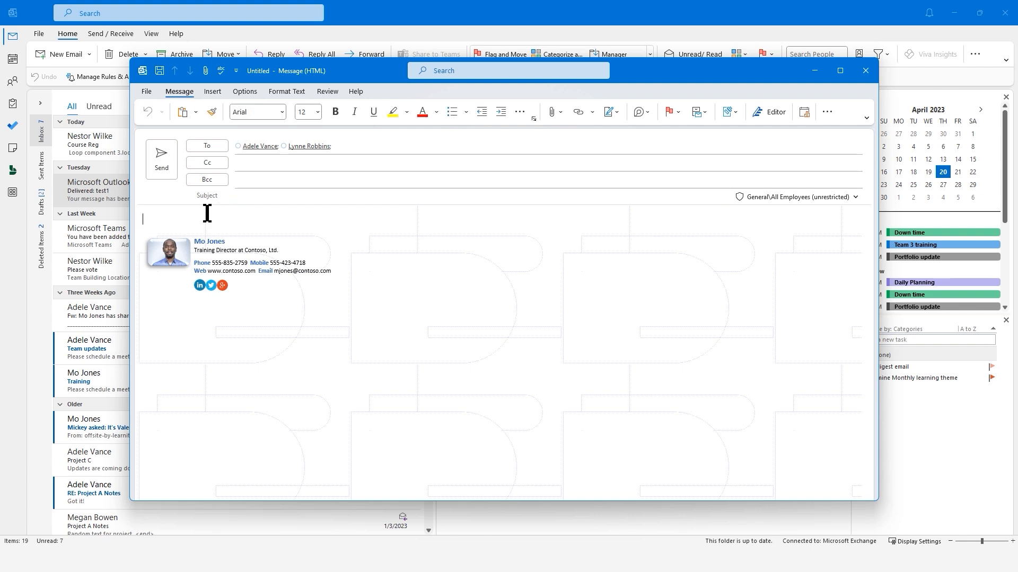
pyautogui.click(217, 92)
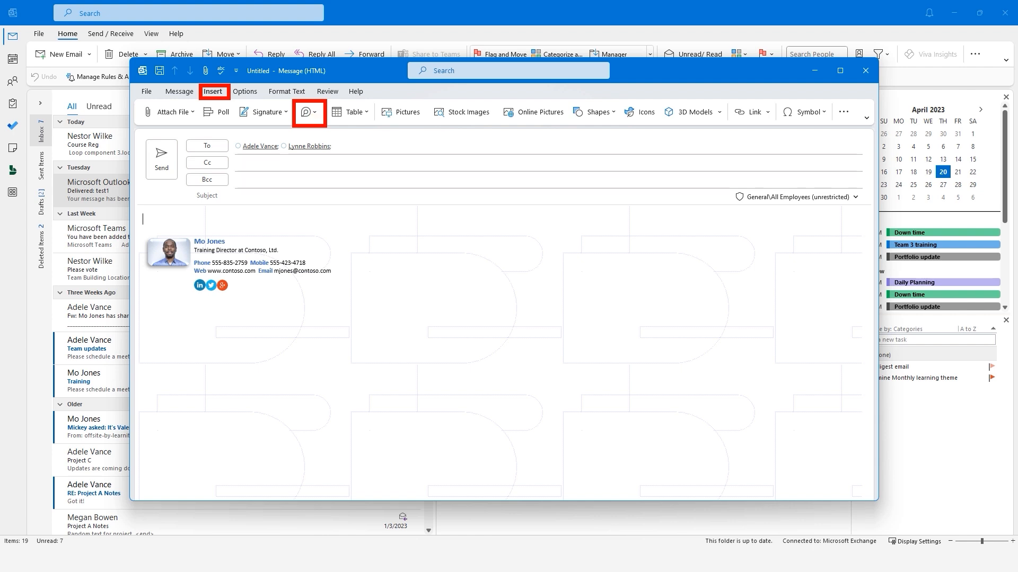
pyautogui.click(314, 108)
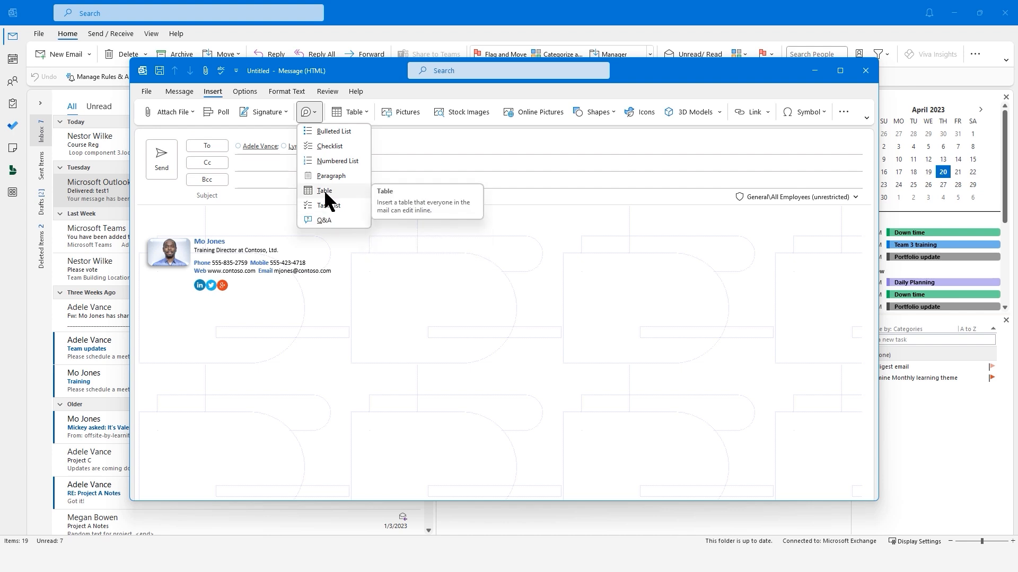
pyautogui.click(273, 217)
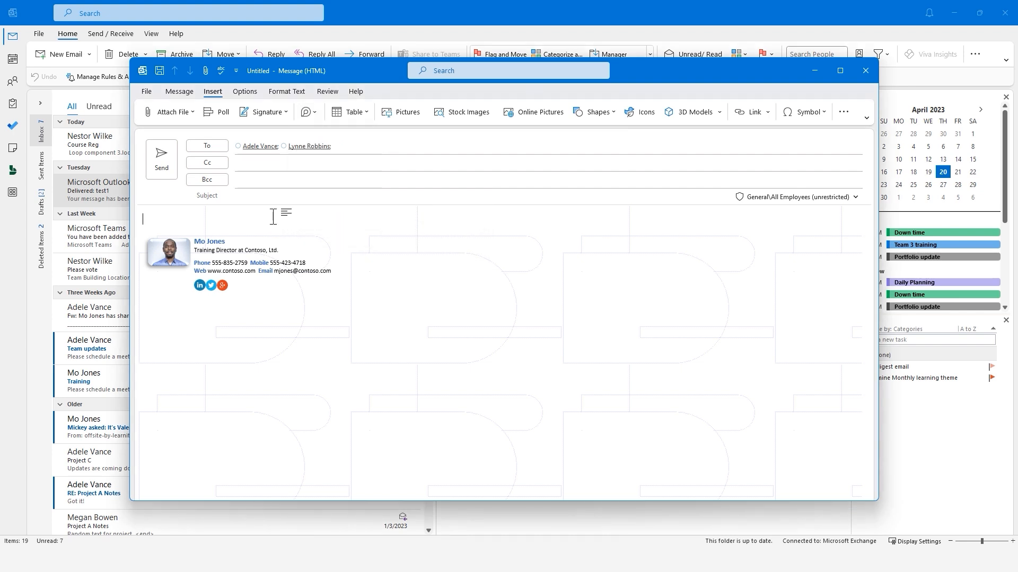
pyautogui.click(816, 74)
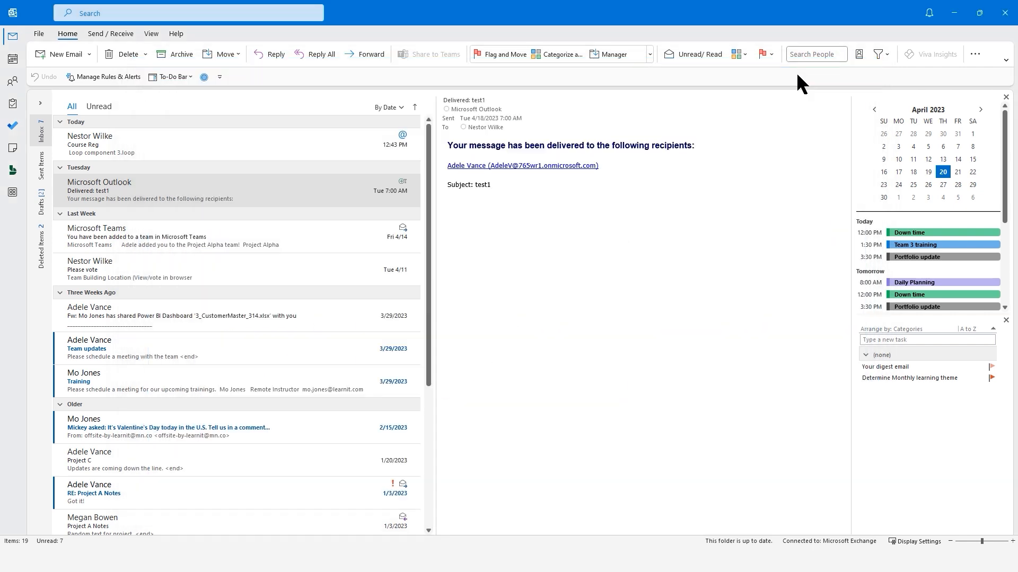
# - Open the Course Reg email and add a row to its Course registration table, mentioning a colleague in the Name column
pyautogui.click(159, 145)
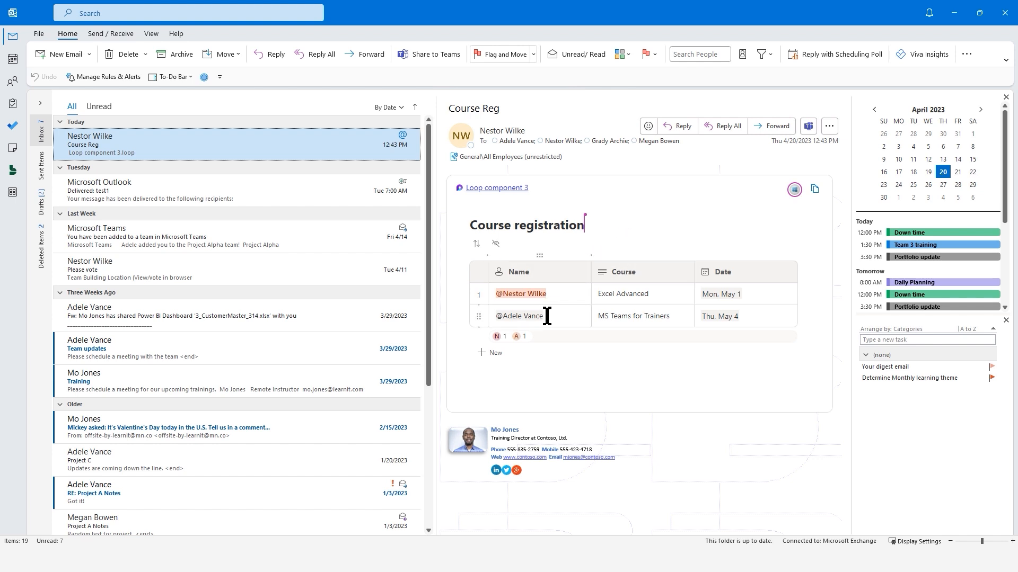
pyautogui.click(492, 356)
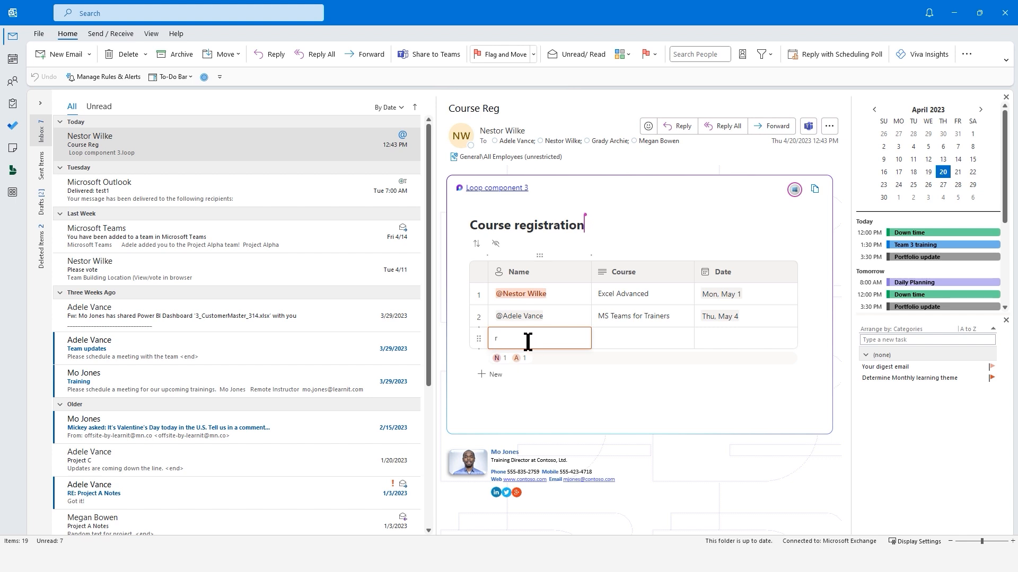
pyautogui.write('@')
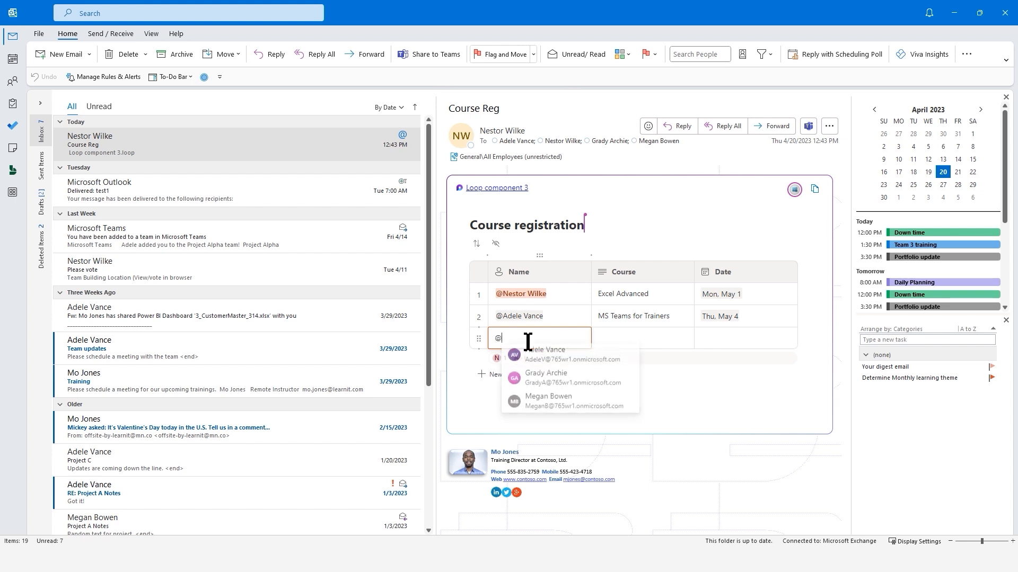
pyautogui.click(557, 387)
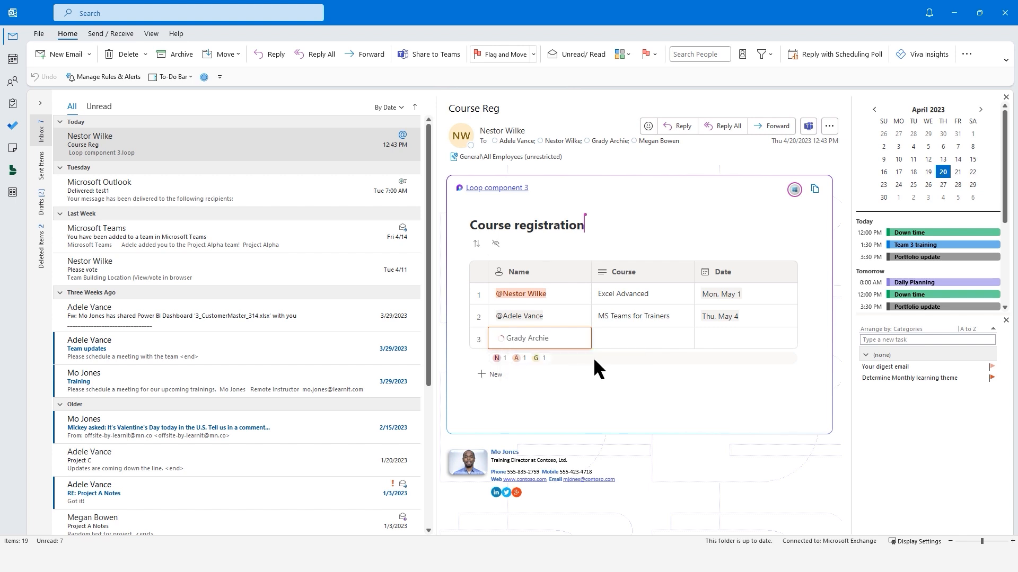
# - Fill the new row's Course with Excel Advanced and its Date with Mon, May 1
pyautogui.click(630, 337)
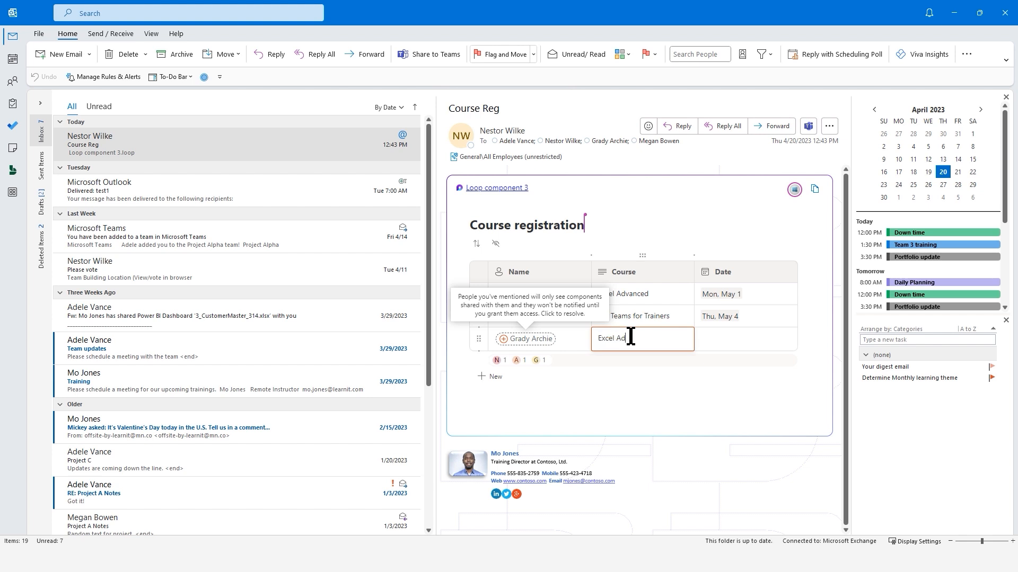
pyautogui.press('Tab')
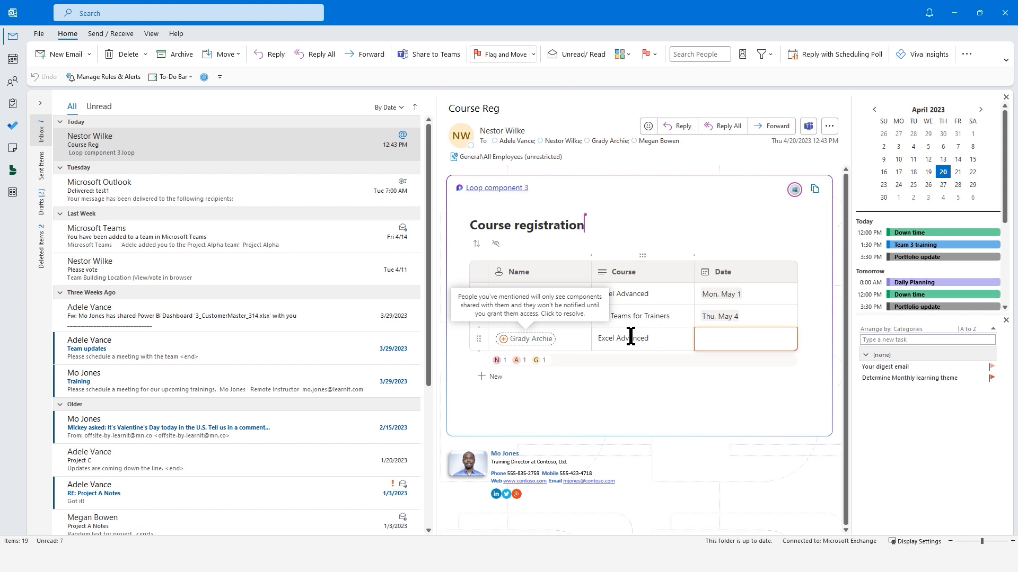
pyautogui.click(721, 347)
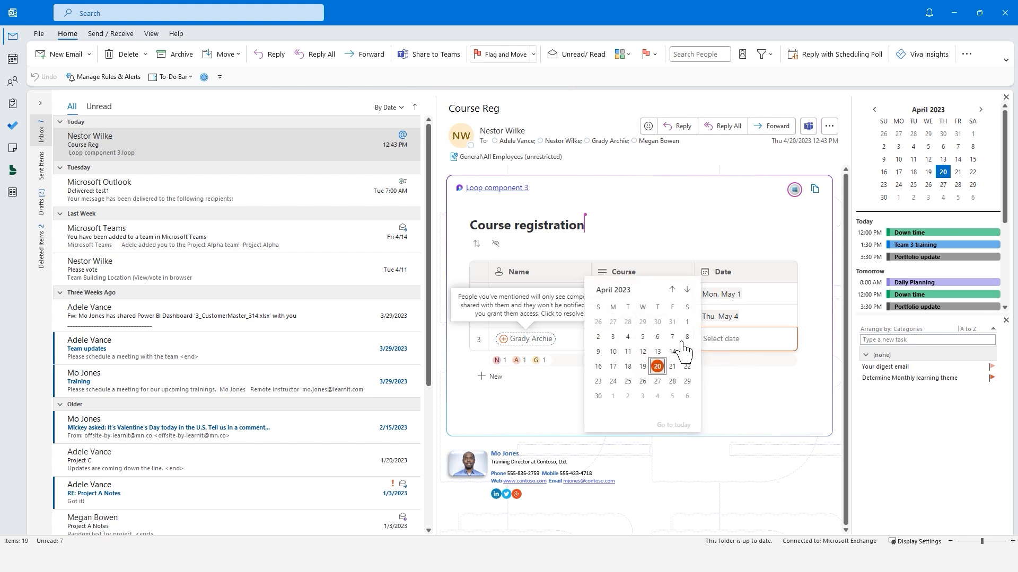
pyautogui.click(614, 396)
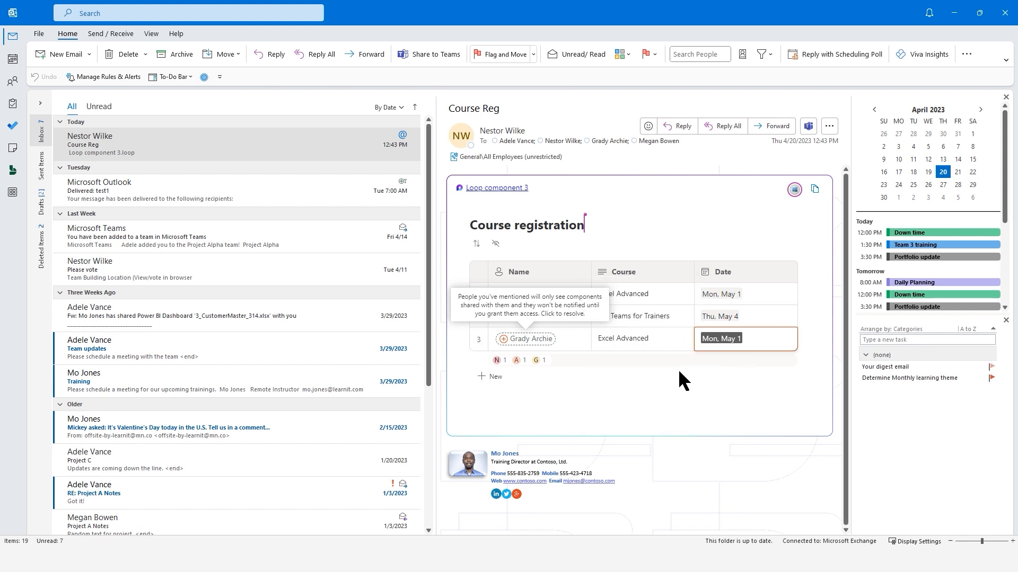
# - Select the MS Teams for Trainers cell and switch to Outlook on the web in Chrome to check the shared table's live edits
pyautogui.click(625, 231)
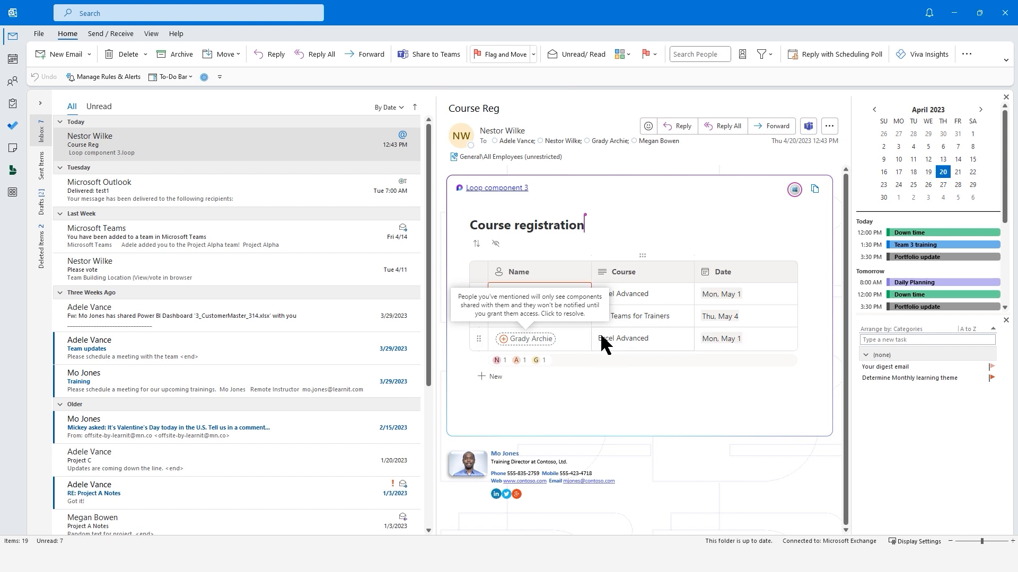
pyautogui.click(683, 317)
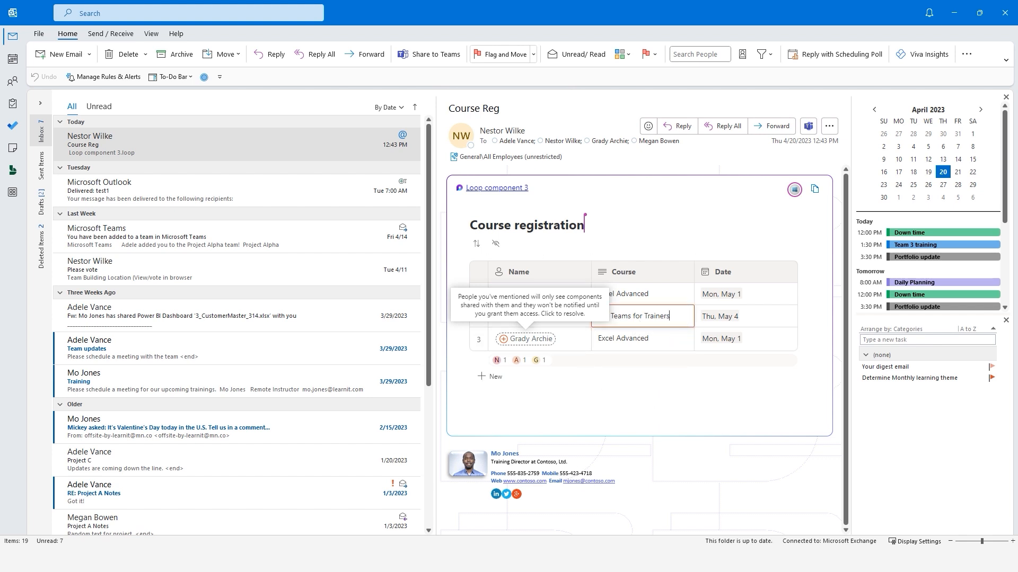
pyautogui.click(616, 498)
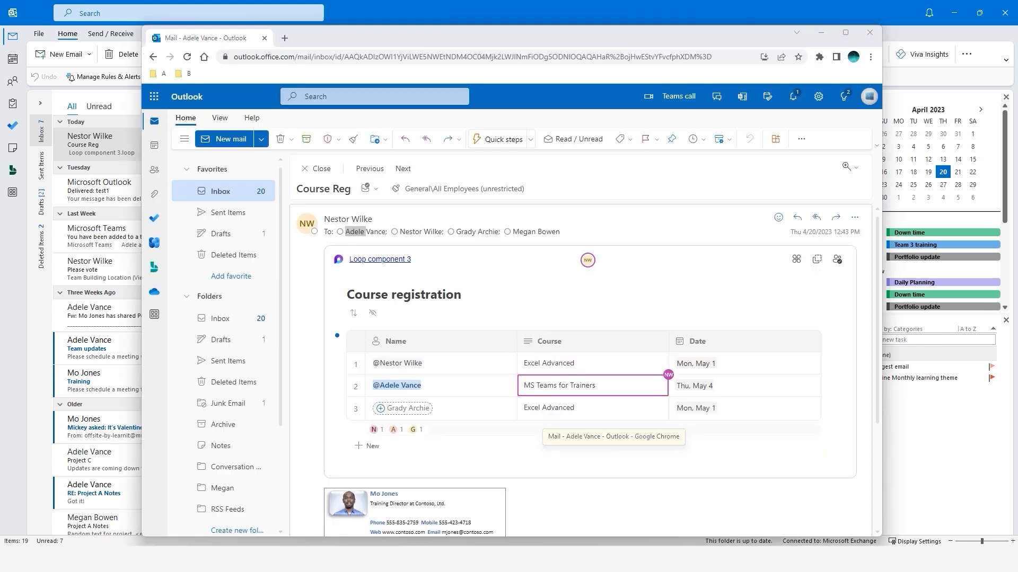
pyautogui.click(472, 305)
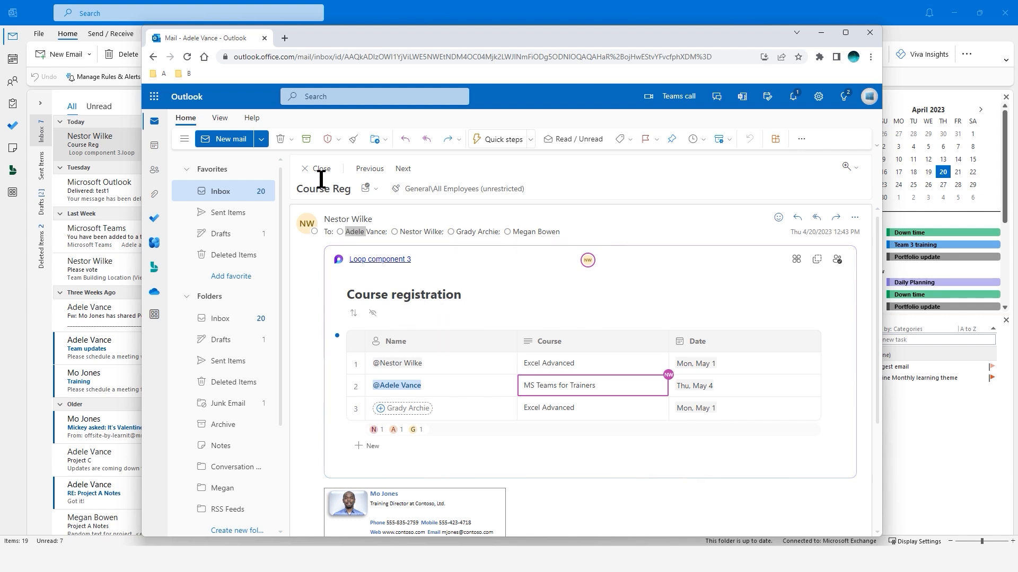
pyautogui.moveTo(450, 41)
pyautogui.mouseDown()
pyautogui.moveTo(481, 42)
pyautogui.moveTo(442, 29)
pyautogui.mouseUp()
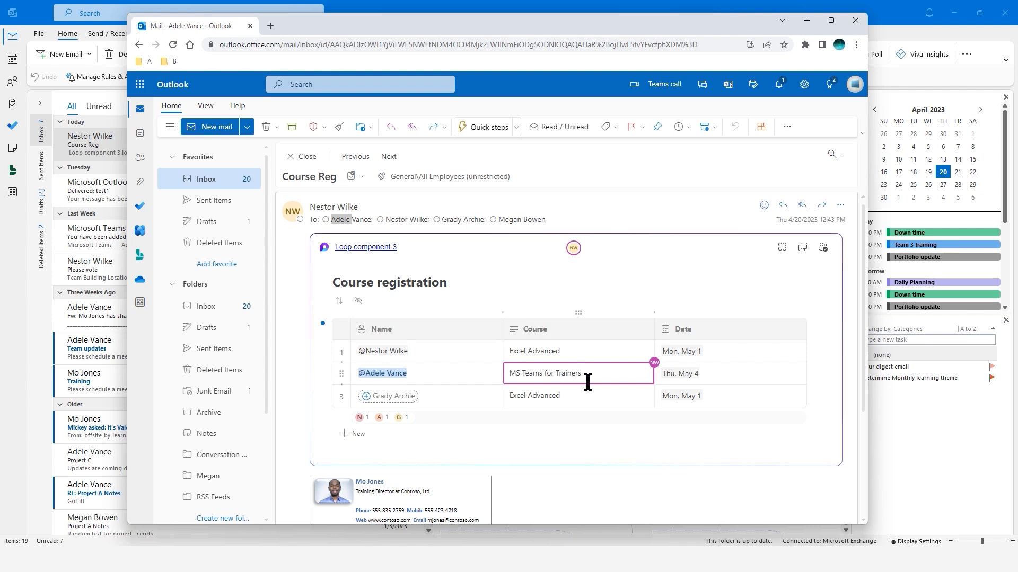
pyautogui.click(446, 398)
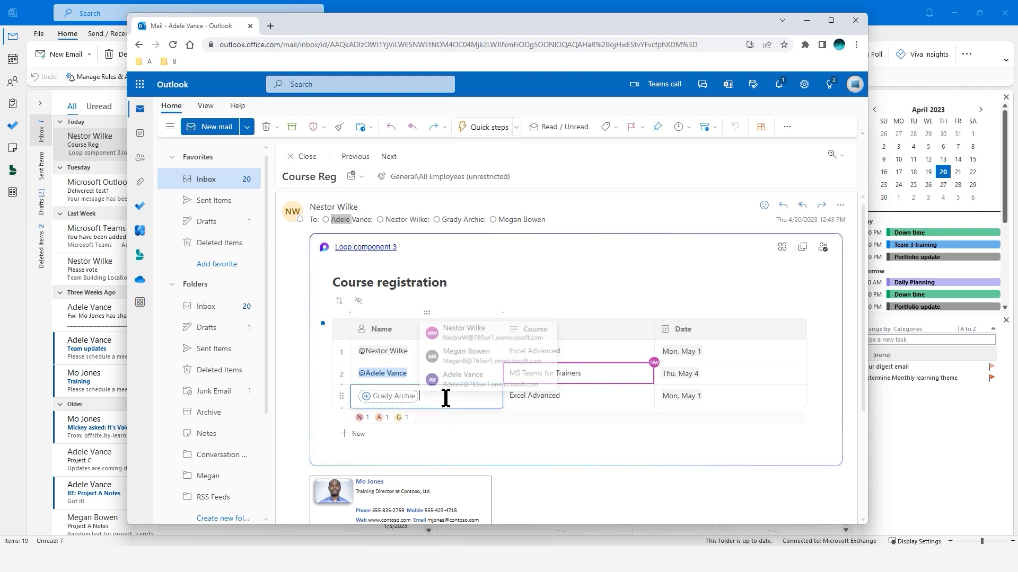
pyautogui.click(592, 400)
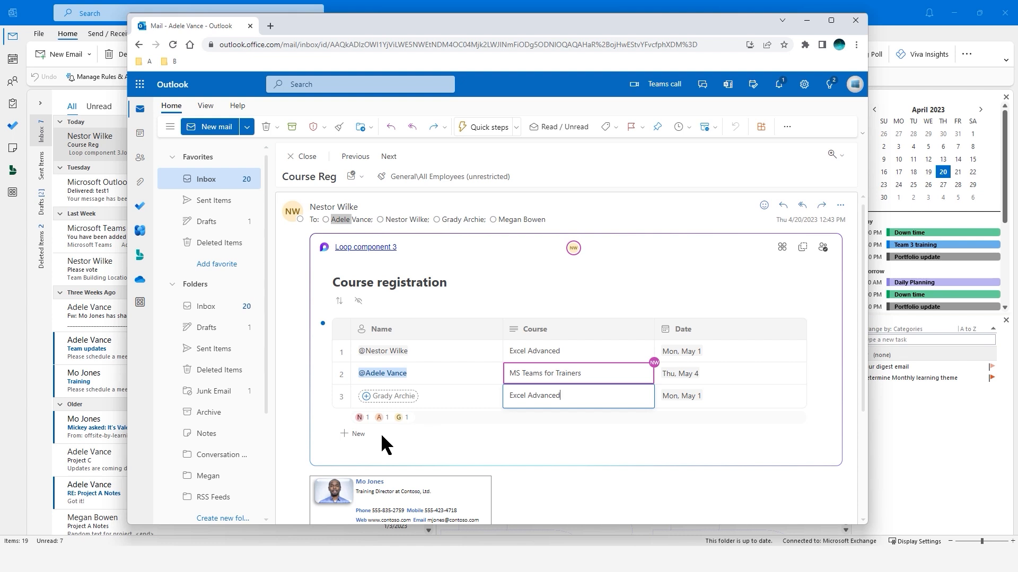
# - Add another row to the Course registration table in the browser and mention a colleague in its Name cell
pyautogui.click(355, 437)
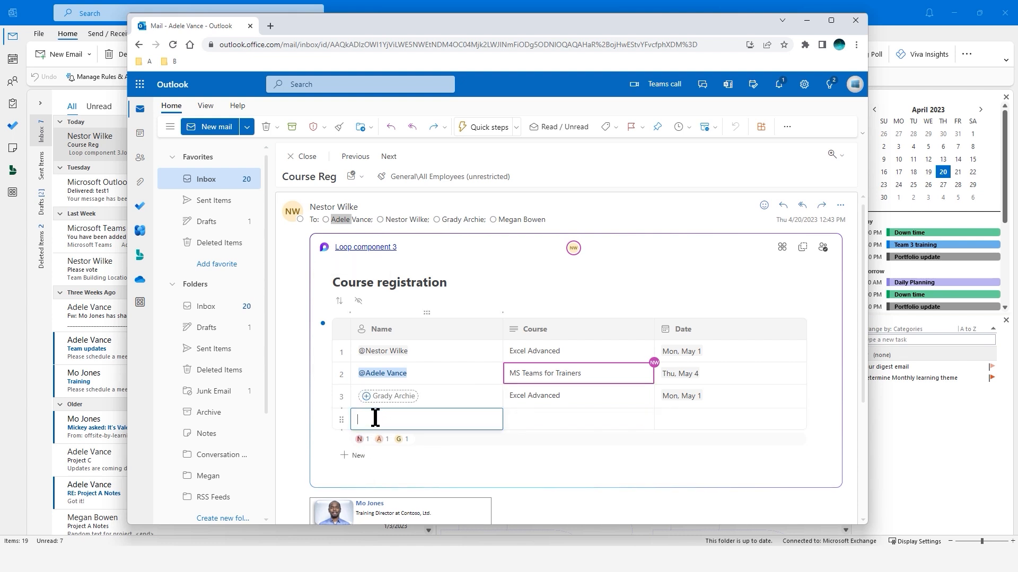
pyautogui.write('@ade')
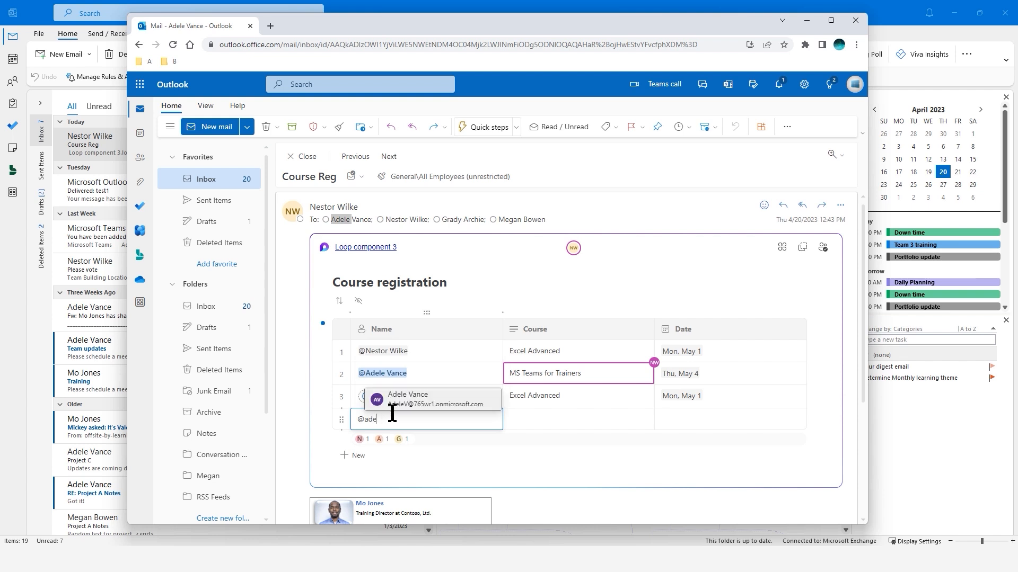
# - Complete row 4 of the Course registration table with the suggested person, the course MS Project beginner and the date Fri, May 5
pyautogui.click(392, 409)
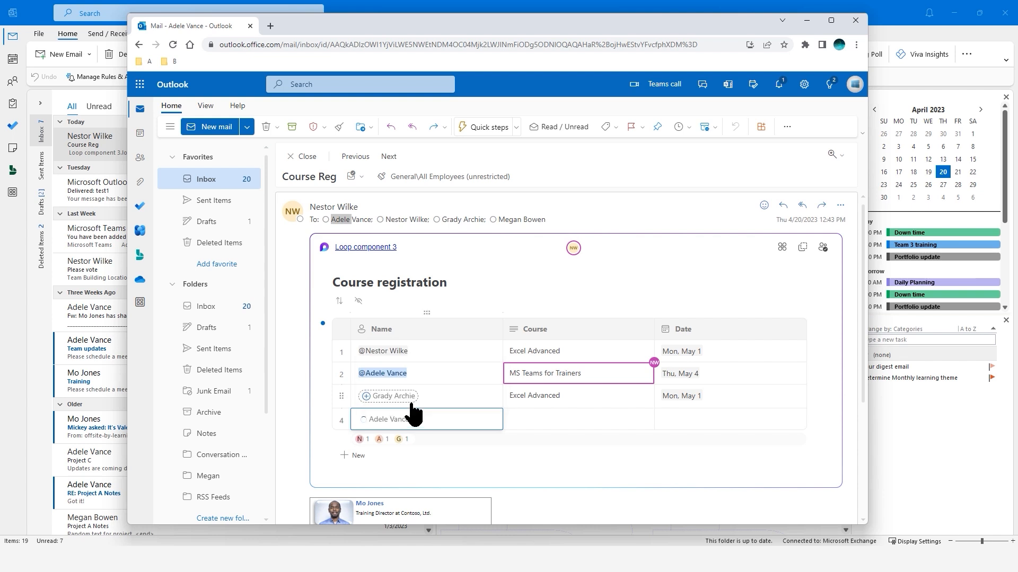
pyautogui.click(546, 416)
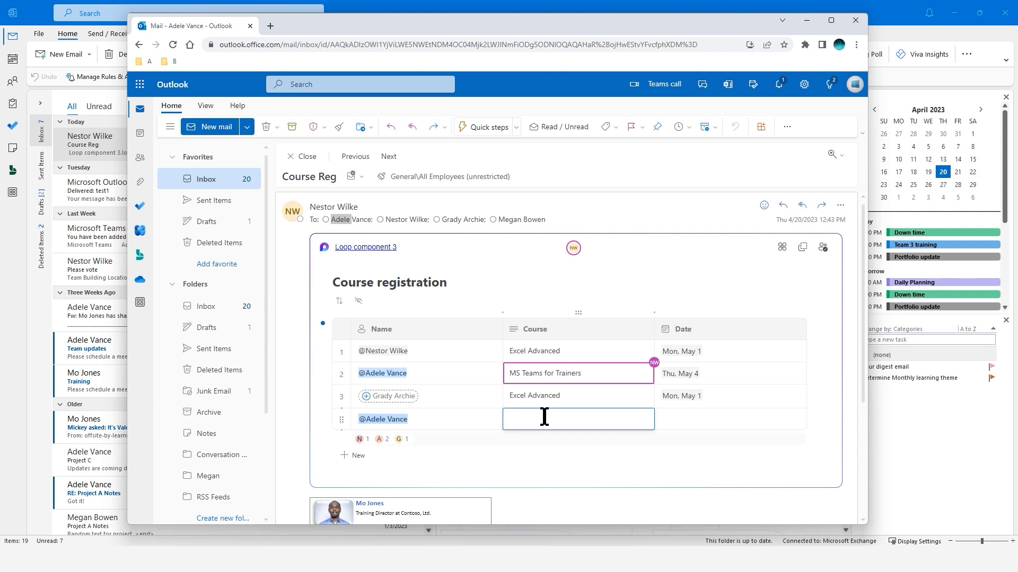
pyautogui.write('M')
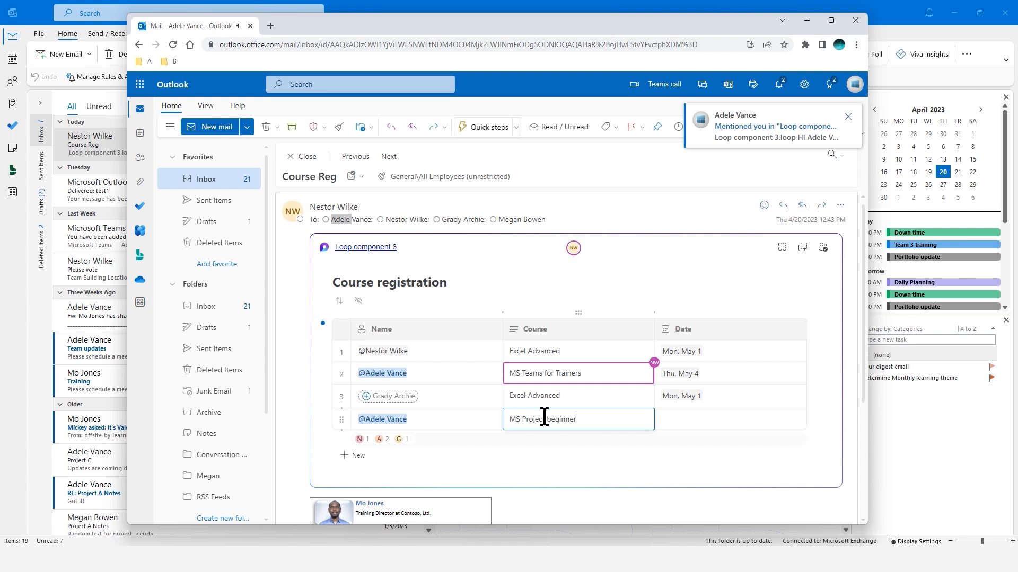
pyautogui.write('S Project beginner')
pyautogui.press('Tab')
pyautogui.click(710, 422)
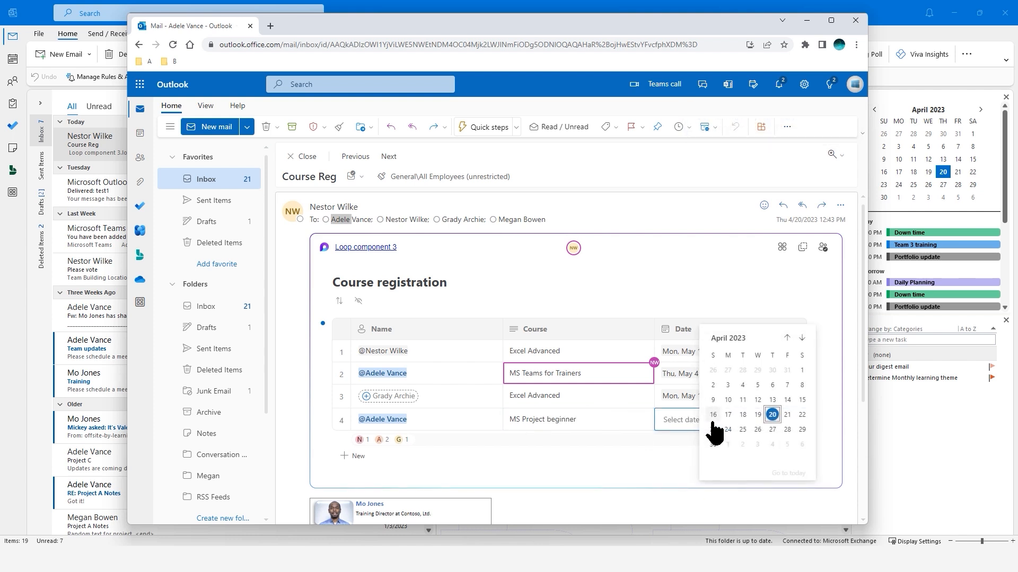
pyautogui.click(787, 445)
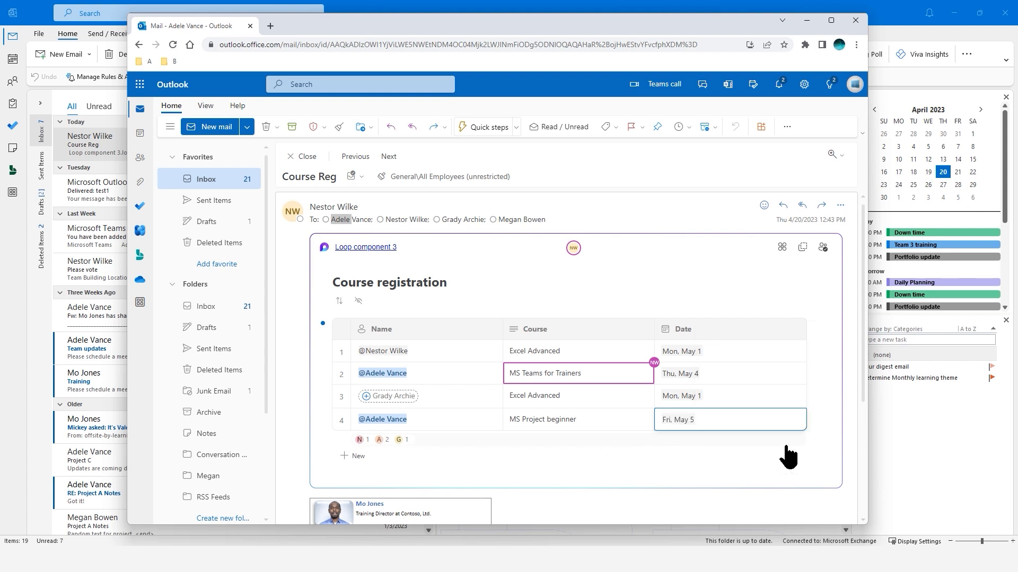
# - Switch to the untitled message draft in desktop Outlook and set its subject to "Course reg 2", correcting the misspelled word
pyautogui.click(889, 27)
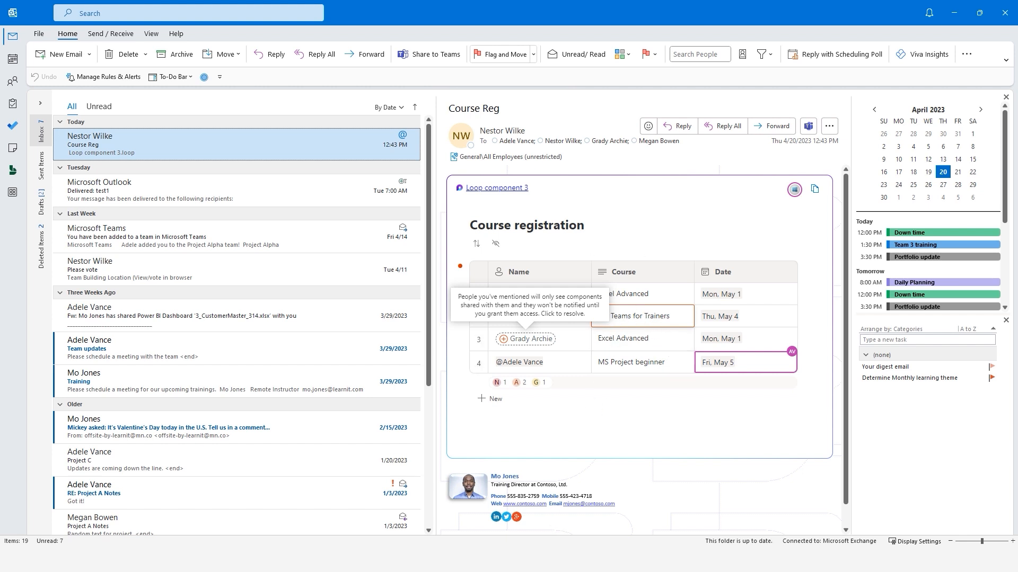
pyautogui.click(615, 513)
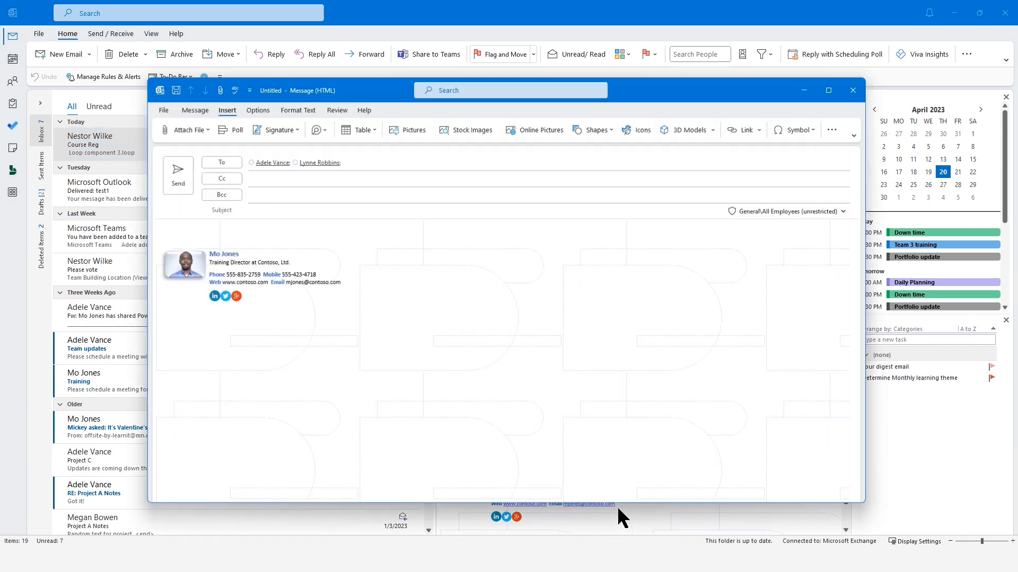
pyautogui.click(257, 197)
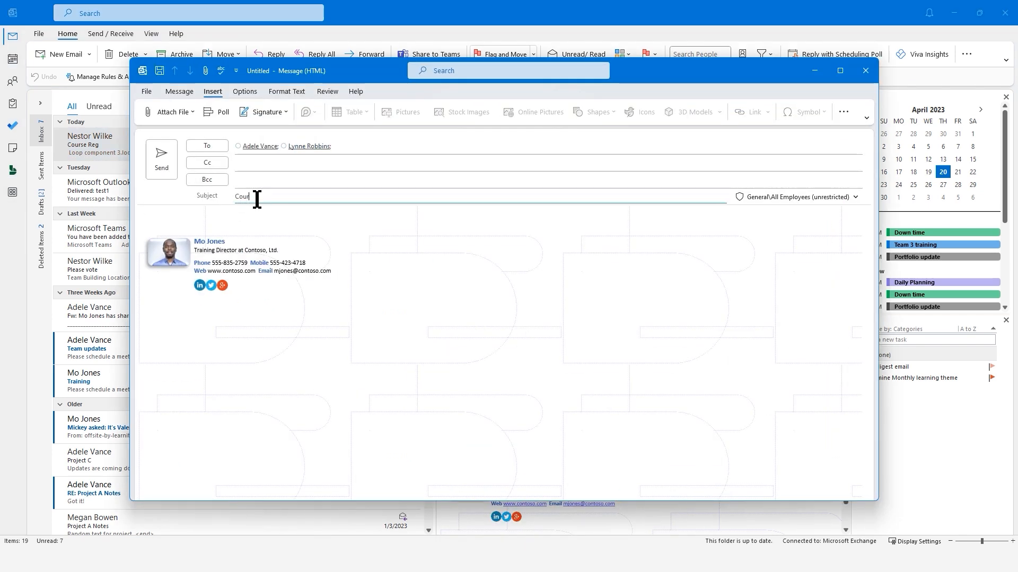
pyautogui.write('Coures Reg 2')
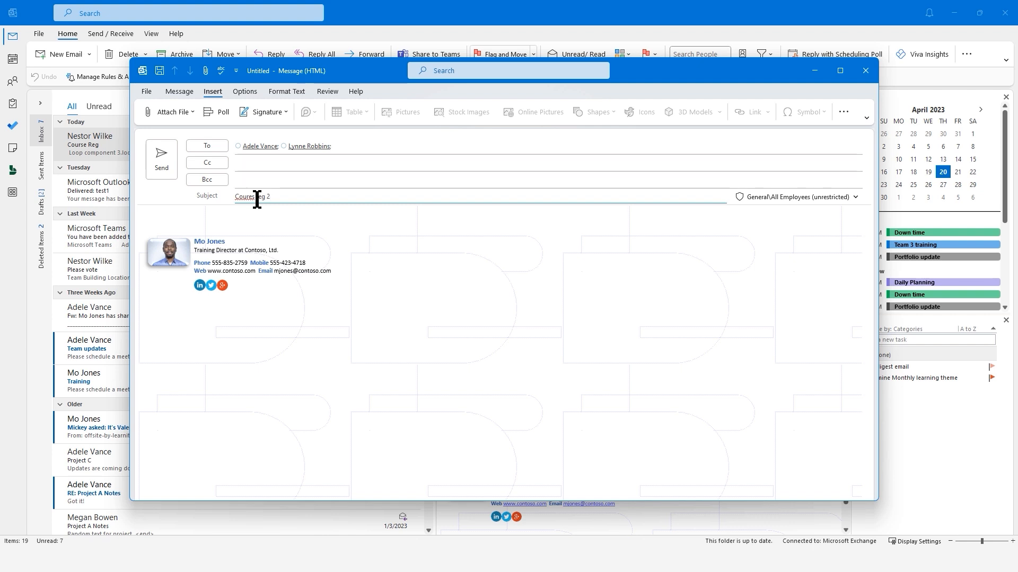
pyautogui.rightClick(242, 197)
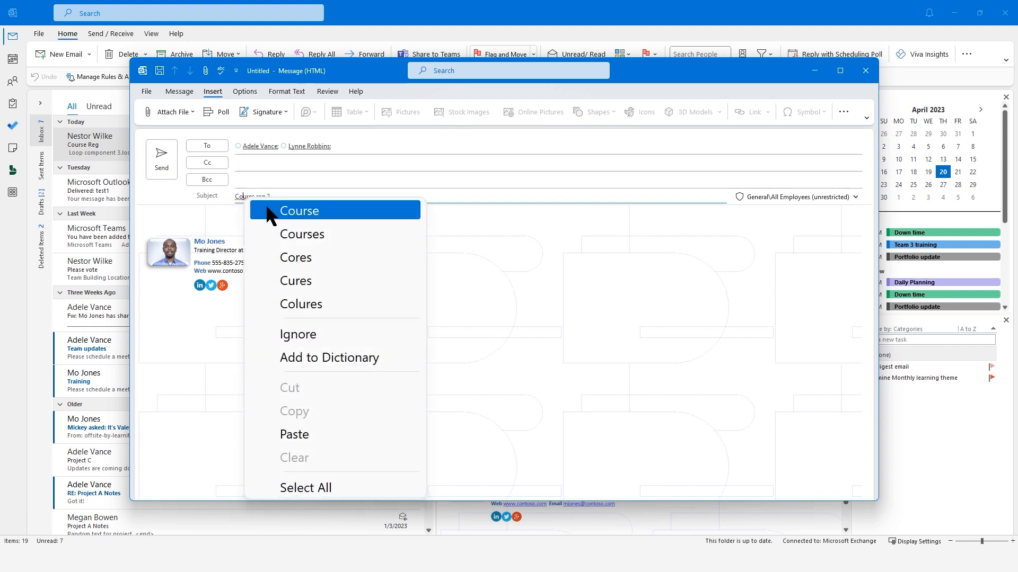
pyautogui.click(298, 217)
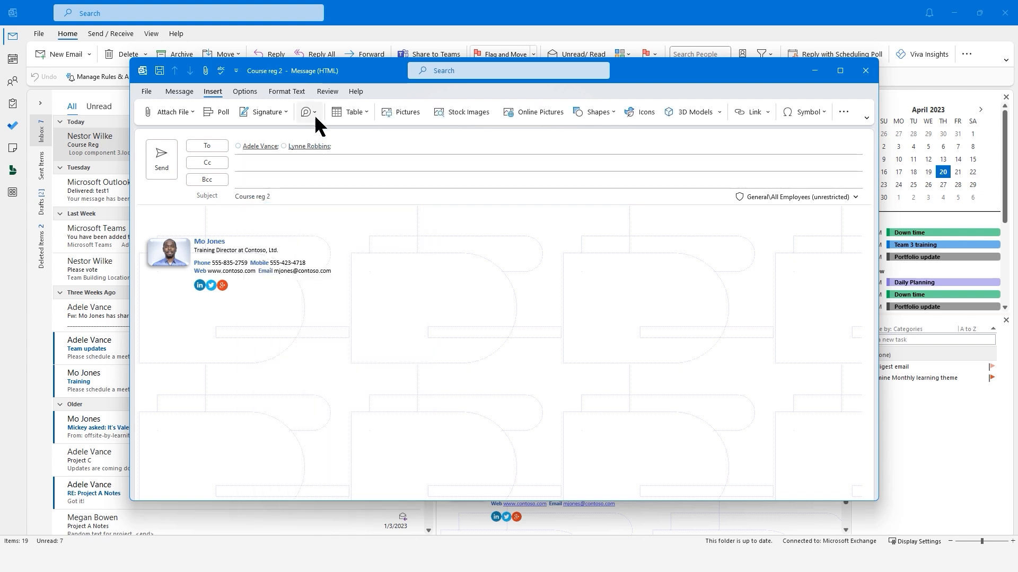
# - Insert a Loop table component in the message body and title it "Course registration 2"
pyautogui.click(313, 110)
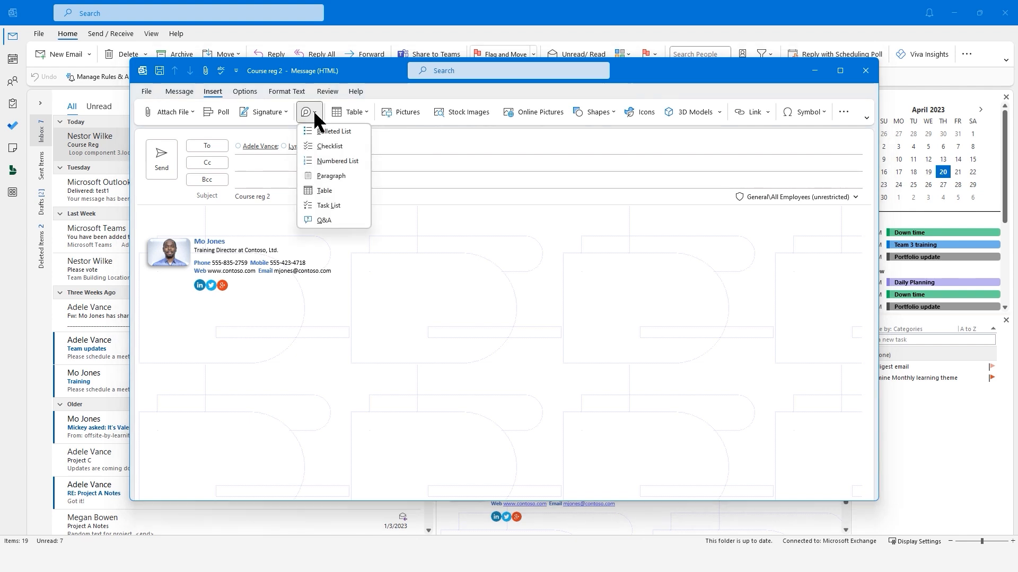
pyautogui.click(326, 190)
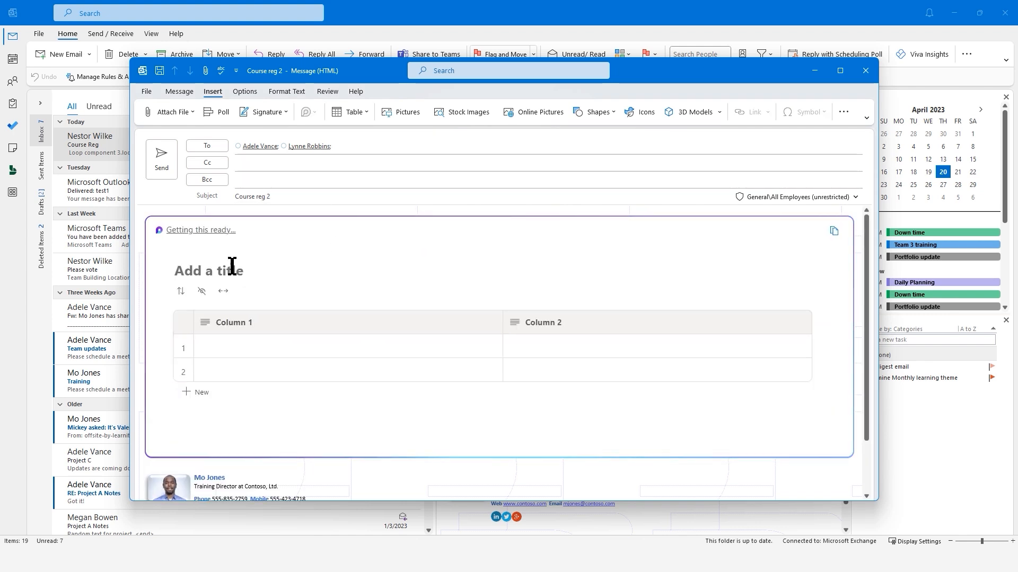
pyautogui.click(186, 272)
pyautogui.write('Cou')
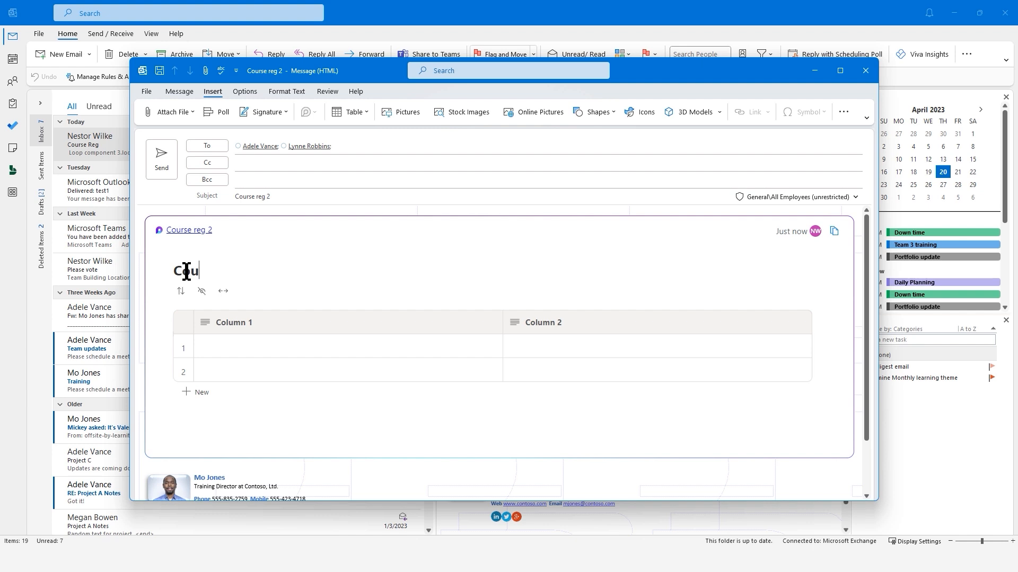
pyautogui.write('rse registration 2')
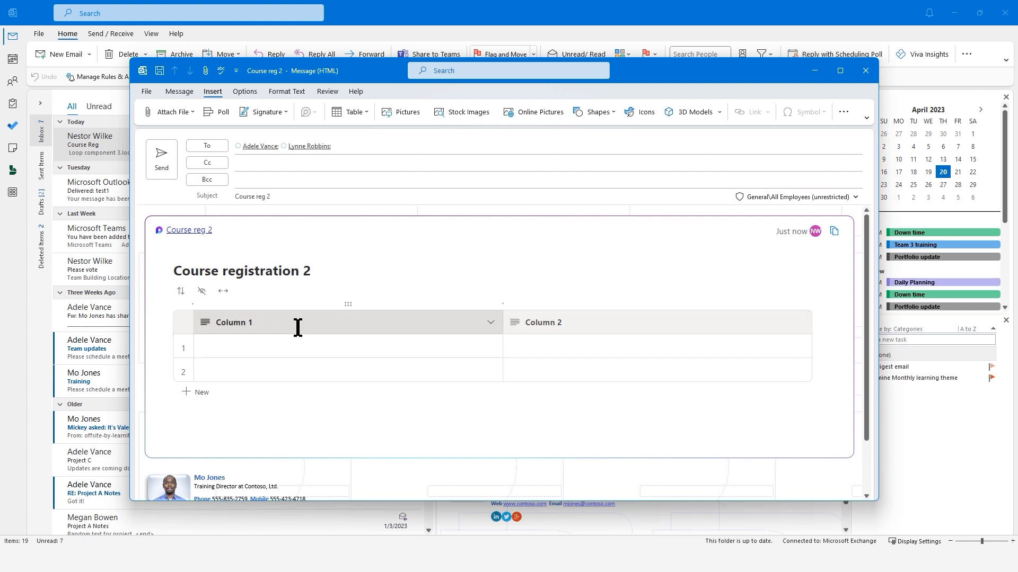
# - Rename the table's first column to Name and change its column type to Person
pyautogui.click(245, 324)
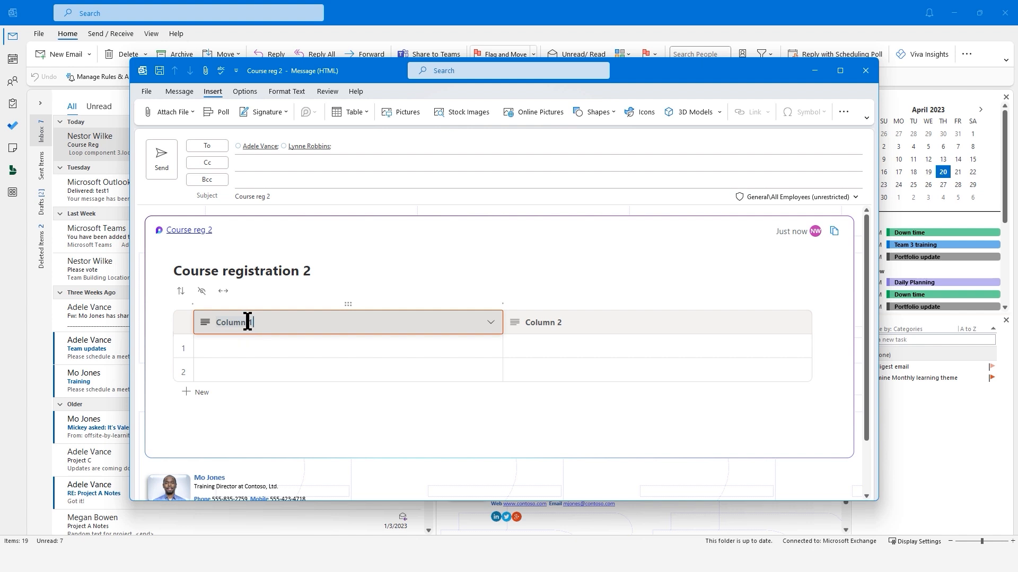
pyautogui.press('BackSpace')
pyautogui.write('Name')
pyautogui.click(491, 328)
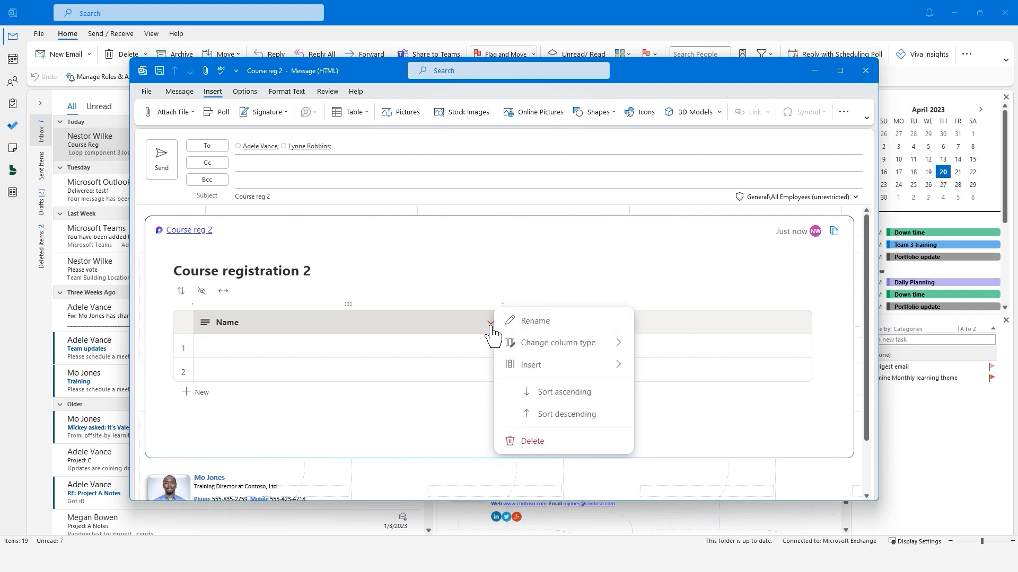
pyautogui.click(621, 352)
pyautogui.click(689, 405)
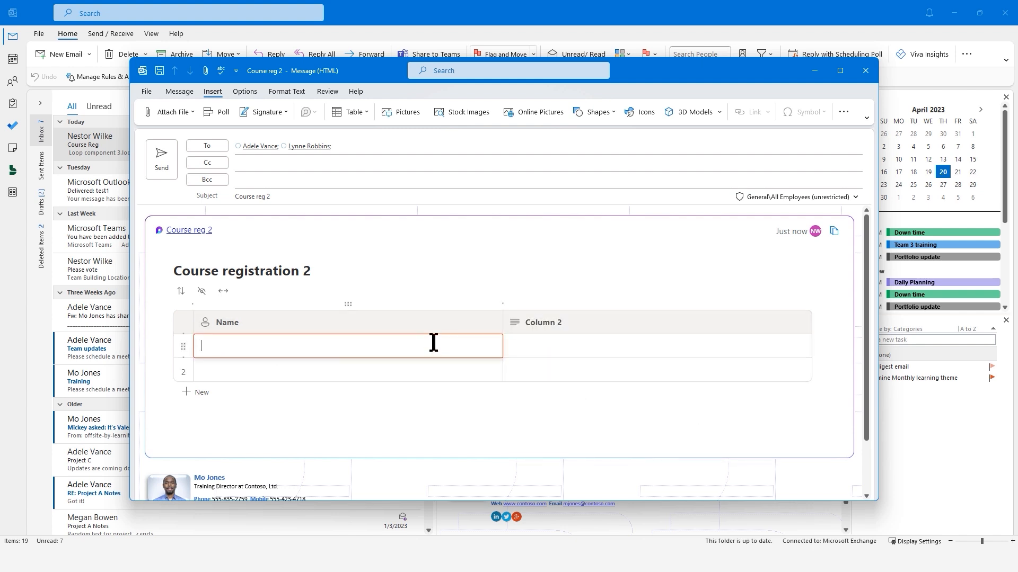
# - Rename the second column to Course and insert a new column to its right
pyautogui.click(545, 321)
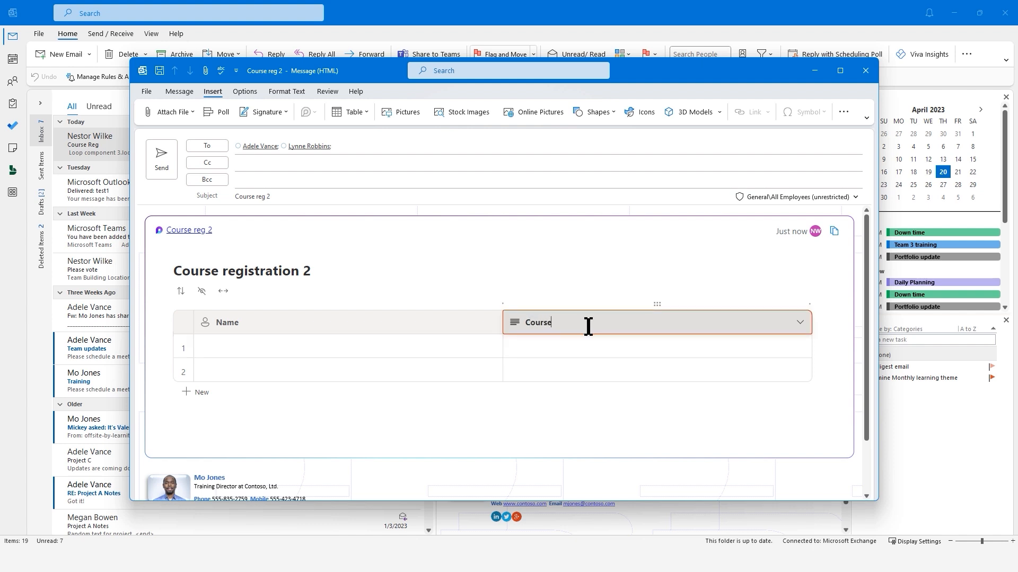
pyautogui.click(800, 324)
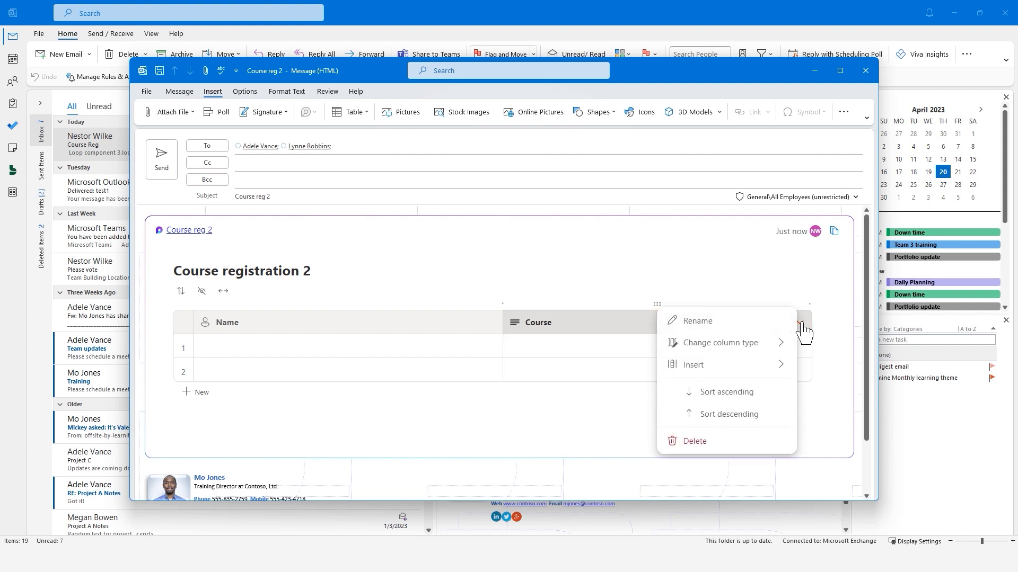
pyautogui.click(781, 371)
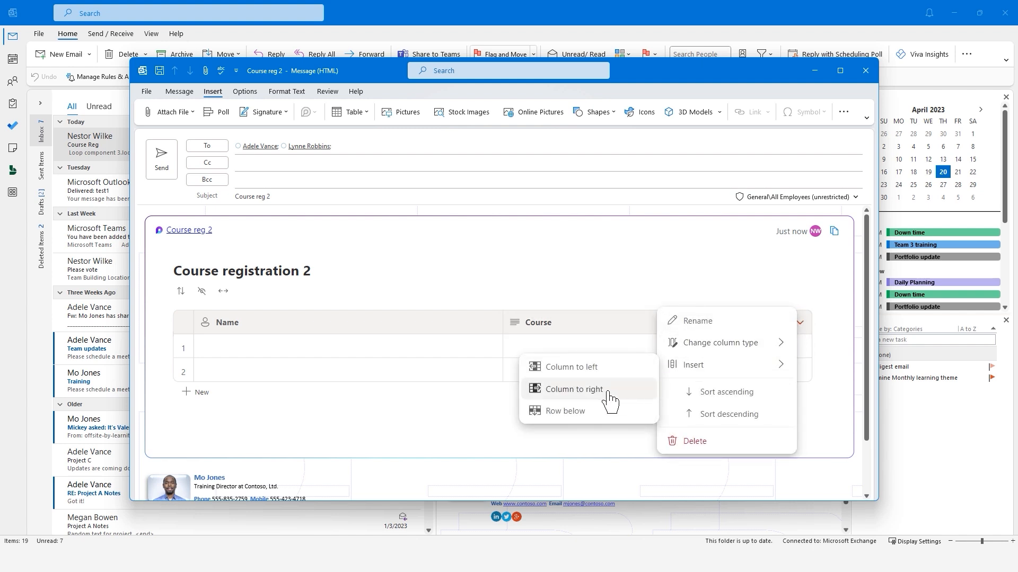
pyautogui.click(593, 391)
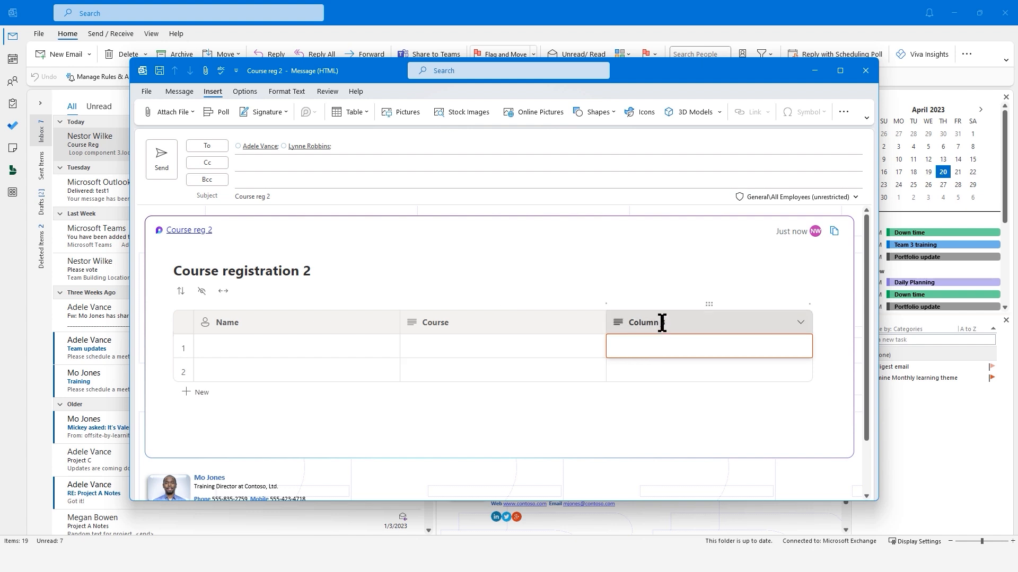
# - Rename the third column to Course Date and change its column type to Date
pyautogui.click(657, 325)
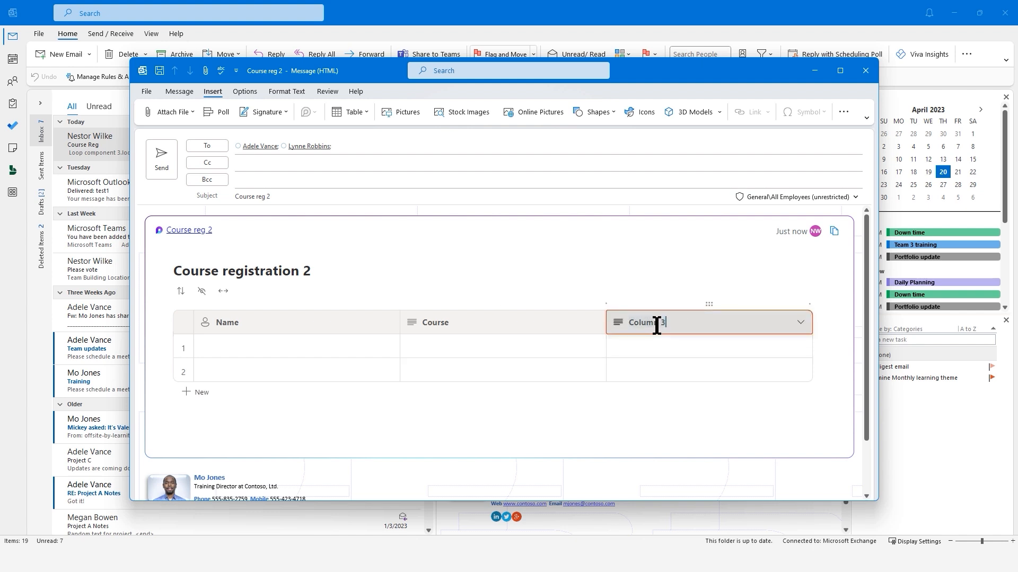
pyautogui.write('C')
pyautogui.click(800, 323)
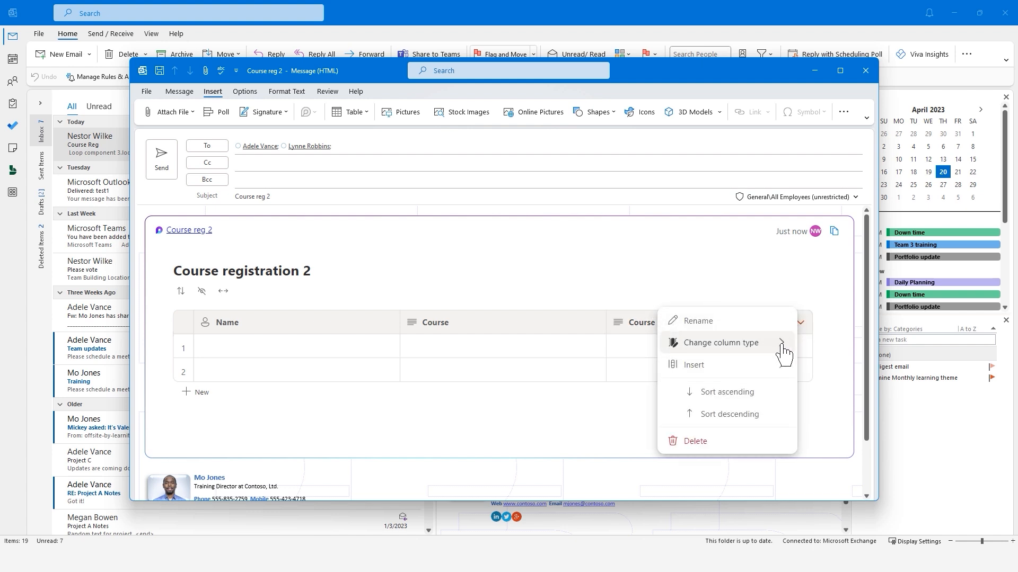
pyautogui.moveTo(782, 347)
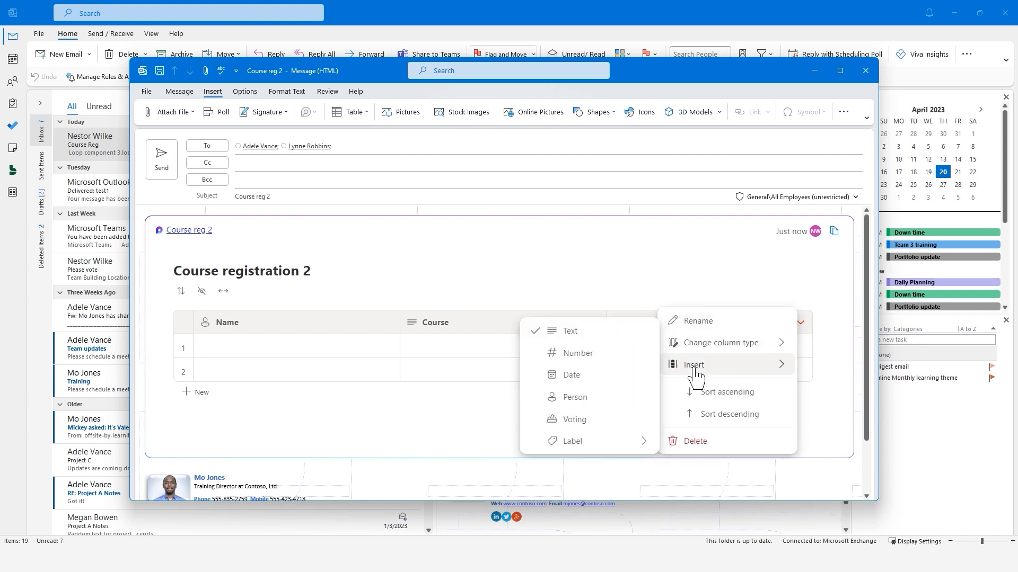
pyautogui.click(576, 378)
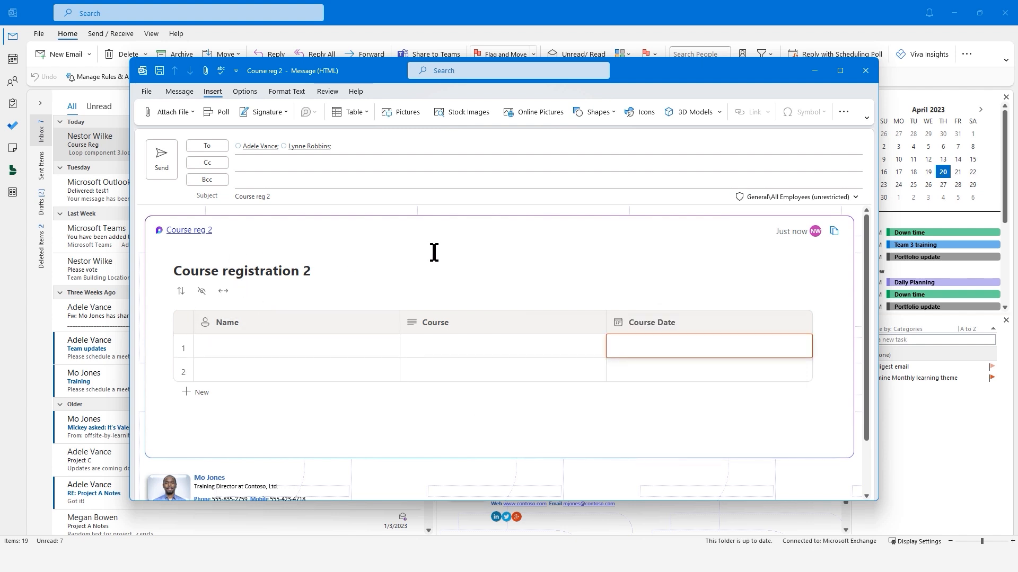
# - Send the Course reg 2 message, then open the received copy in the recipient's Outlook web mailbox in the browser
pyautogui.click(251, 160)
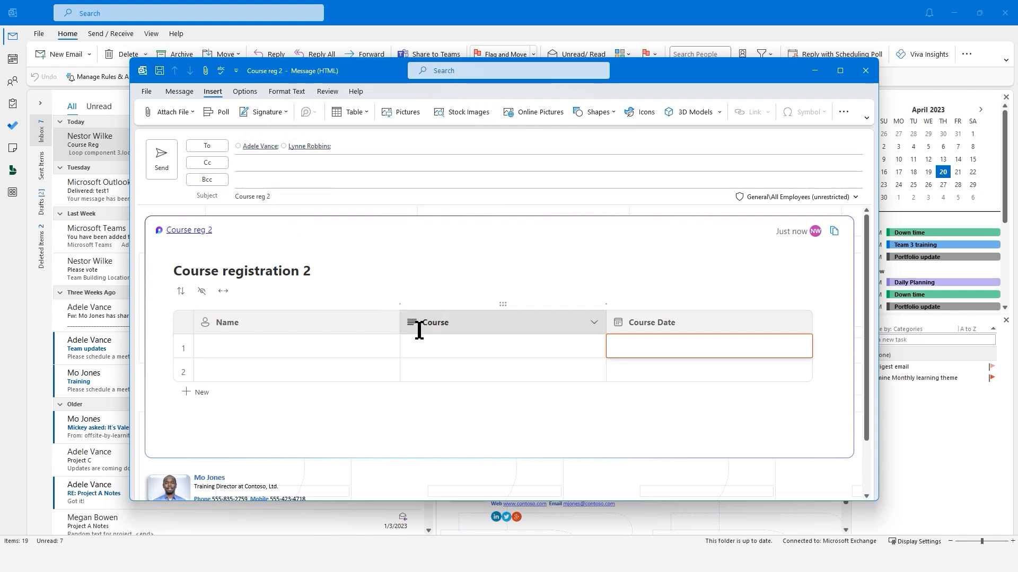
pyautogui.click(160, 167)
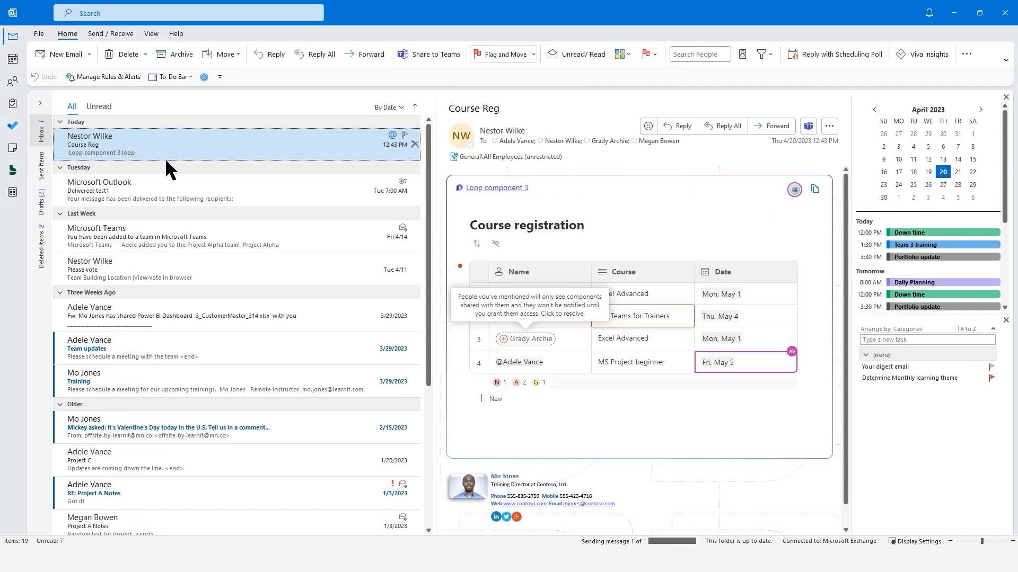
pyautogui.moveTo(613, 546)
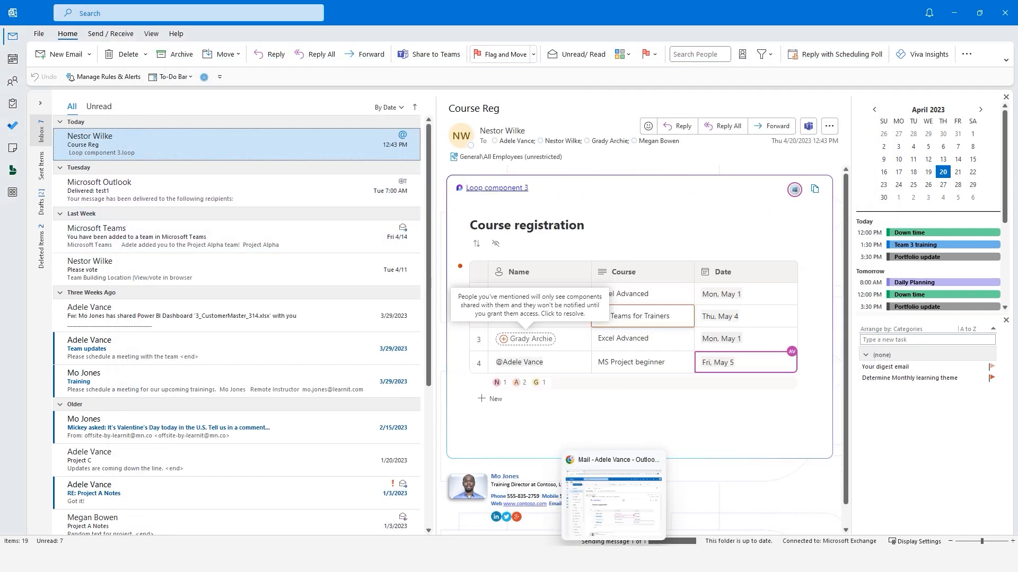
pyautogui.click(614, 501)
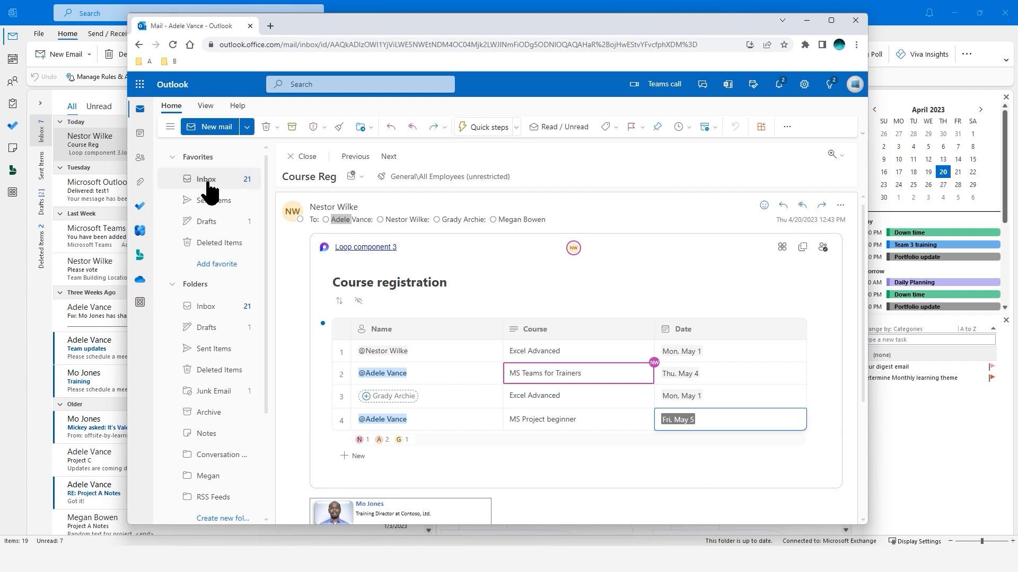
pyautogui.click(208, 183)
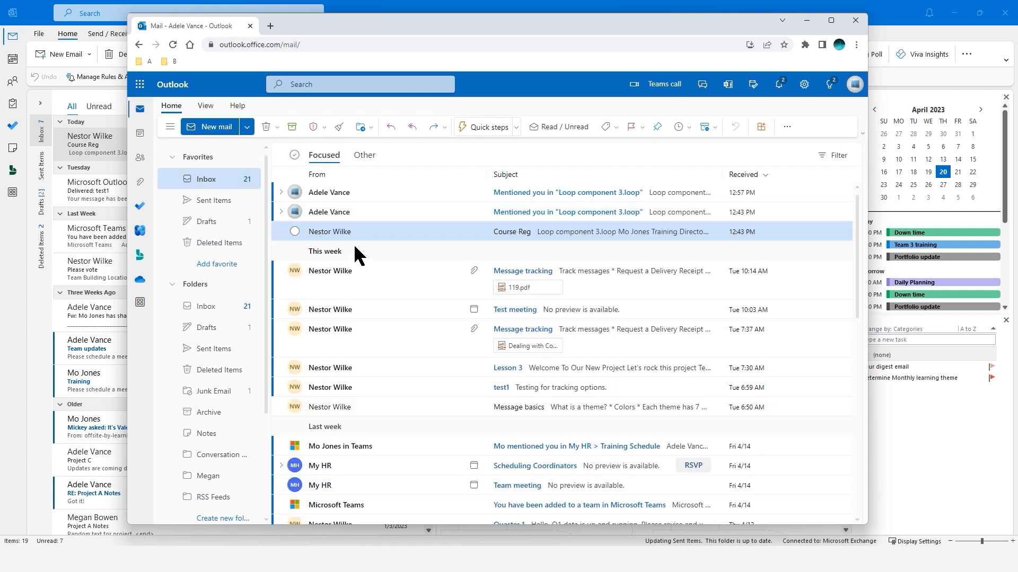
pyautogui.click(742, 136)
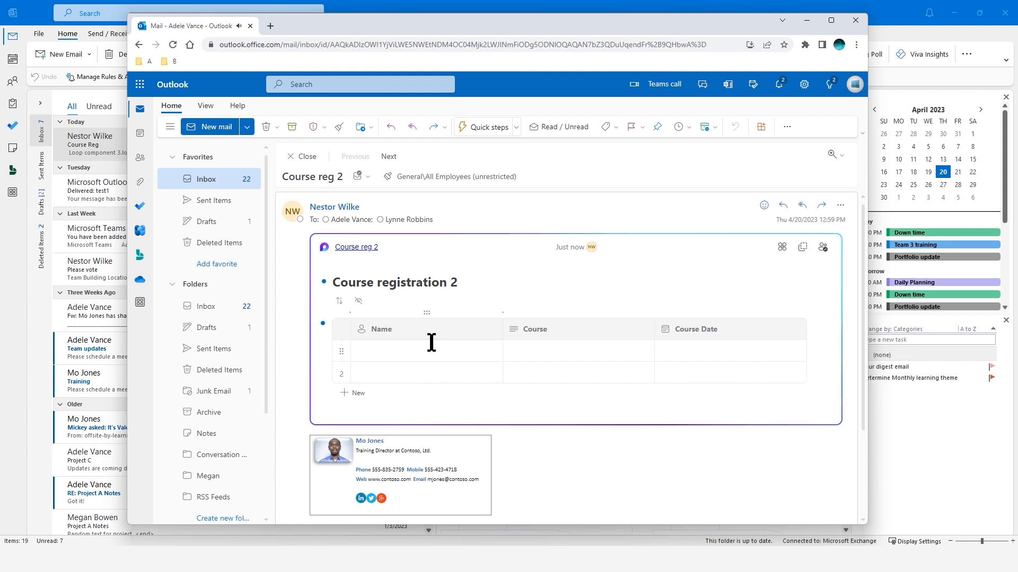
# - Choose the mailbox owner as the first row's Name and enter MS Teams intro as the Course in the Course registration 2 table
pyautogui.click(388, 353)
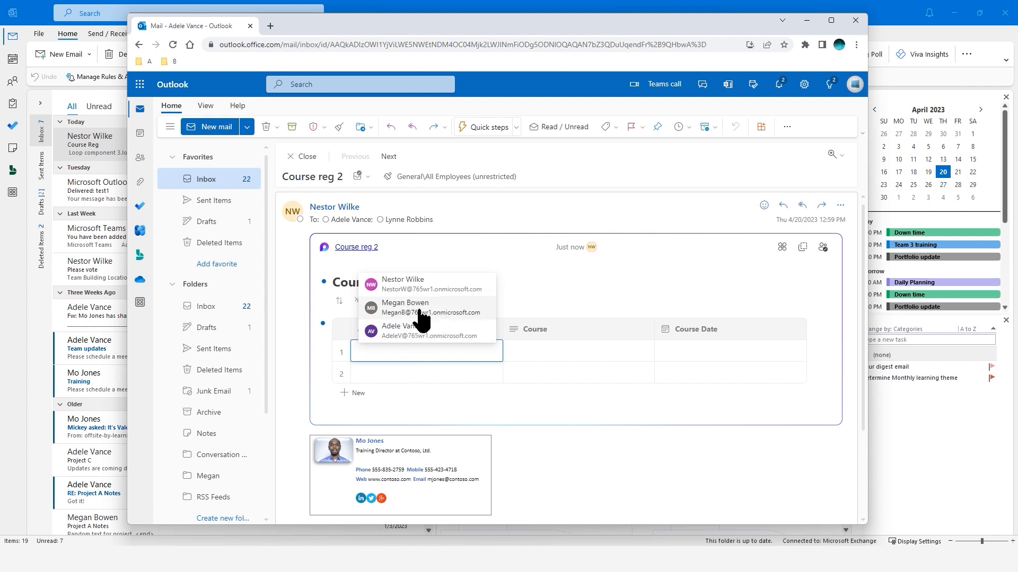
pyautogui.click(414, 331)
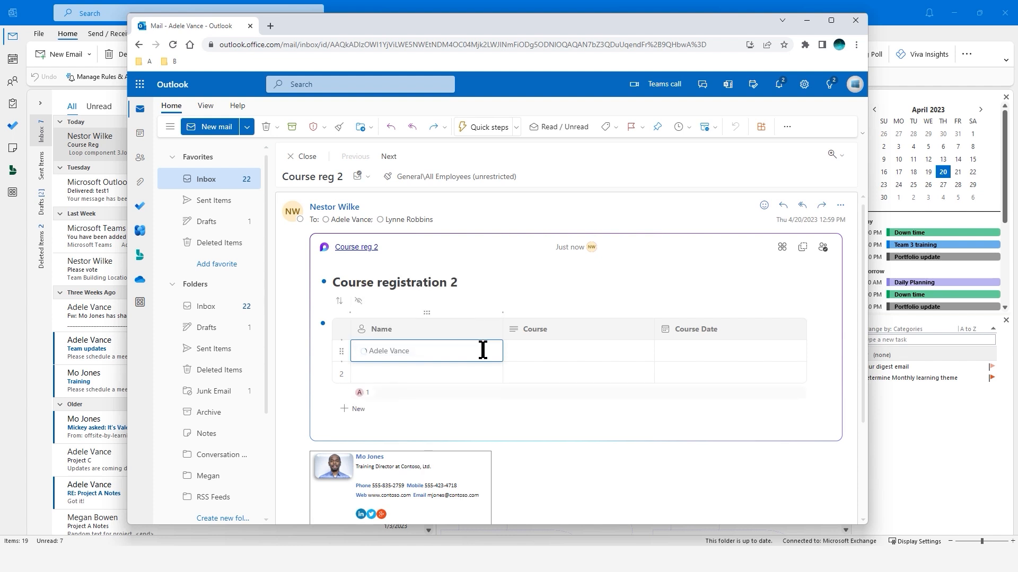
pyautogui.click(545, 352)
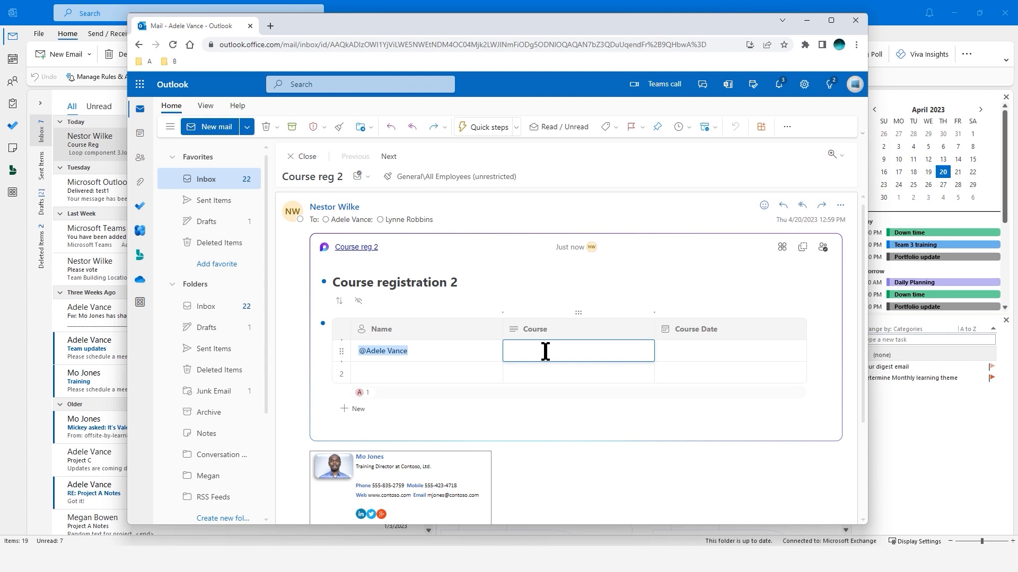
pyautogui.write('MS Teams intr')
pyautogui.write('o')
pyautogui.press('Tab')
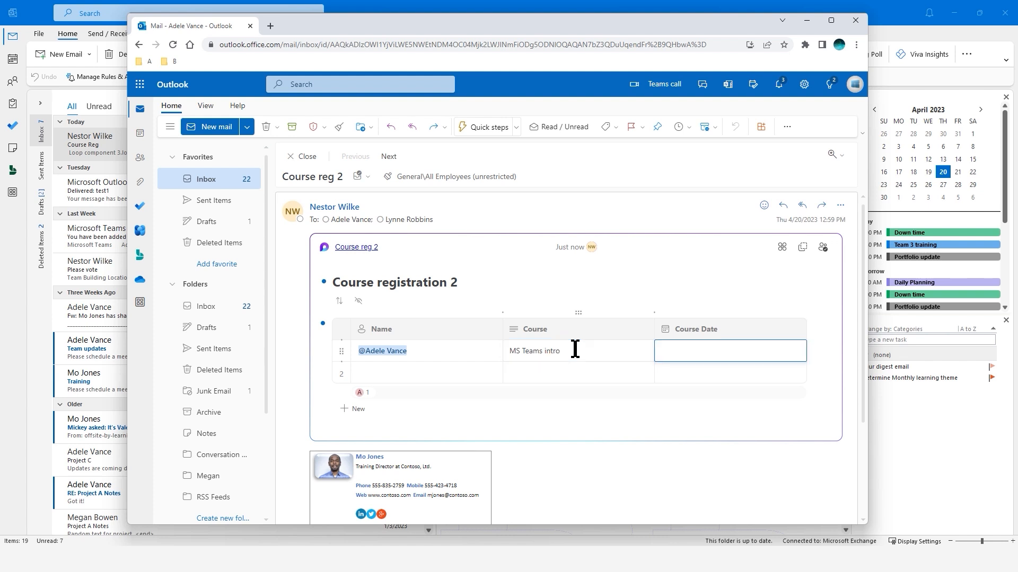
# - Set the first row's Course Date to Friday, June 2, 2023
pyautogui.click(719, 358)
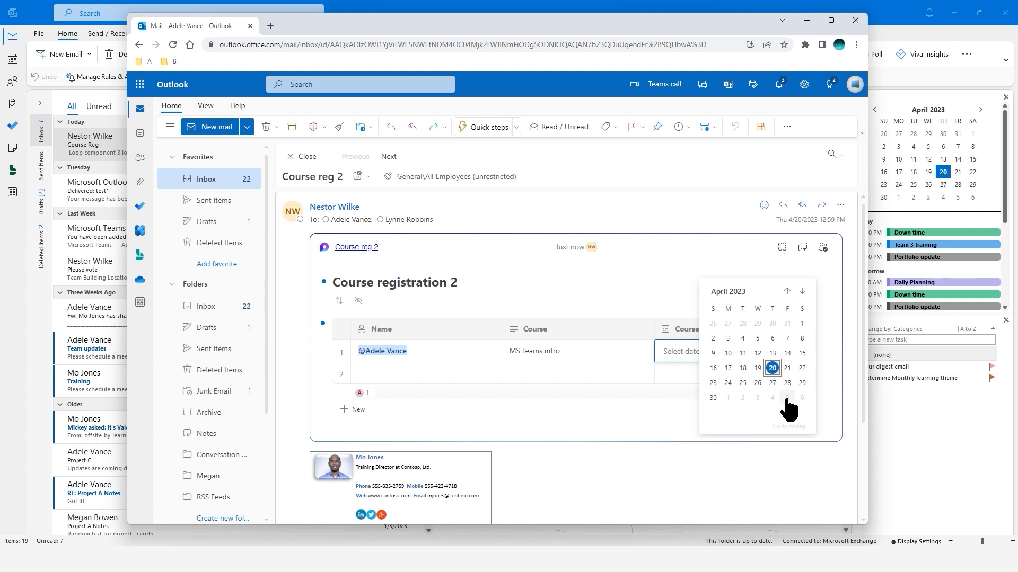
pyautogui.click(801, 292)
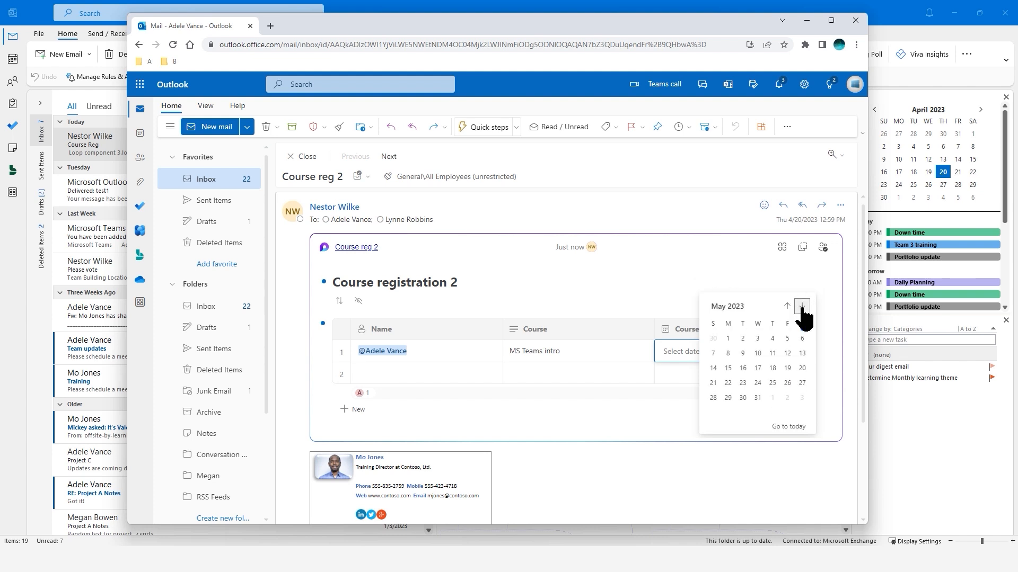
pyautogui.click(787, 397)
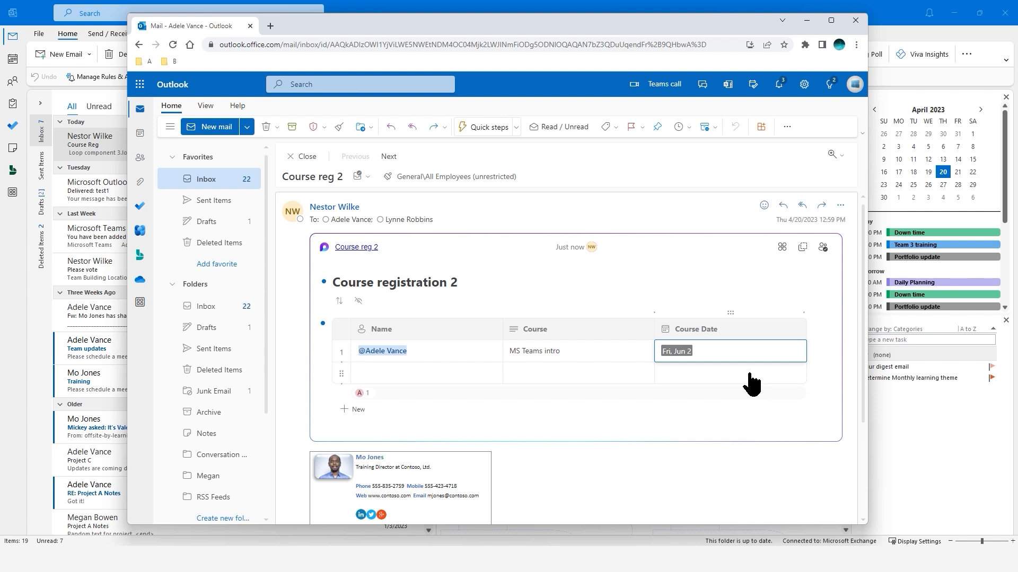
# - Check the person suggestions for the second row's Name, leave the cell empty, and close the Course reg 2 message
pyautogui.click(417, 372)
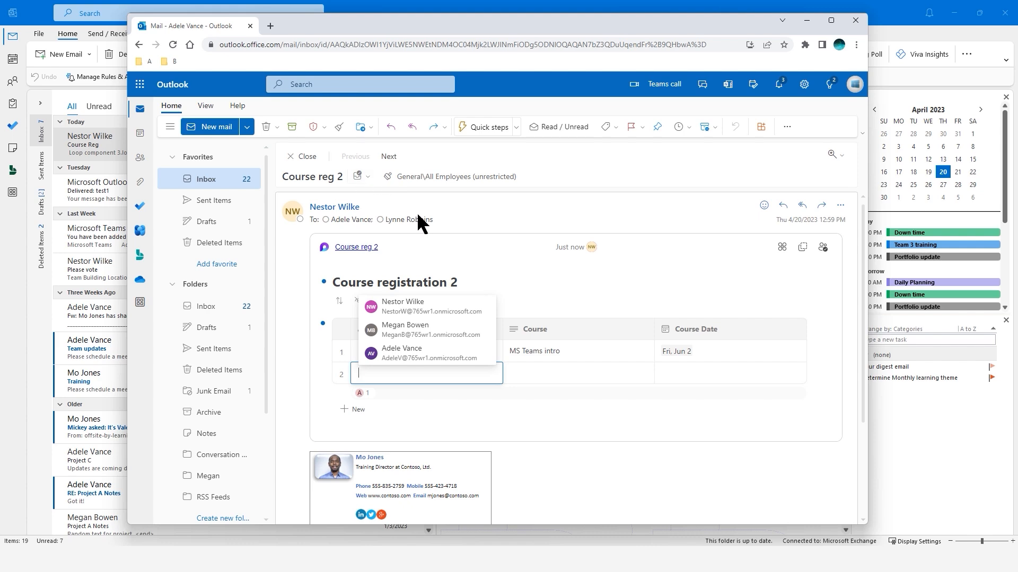
pyautogui.click(561, 291)
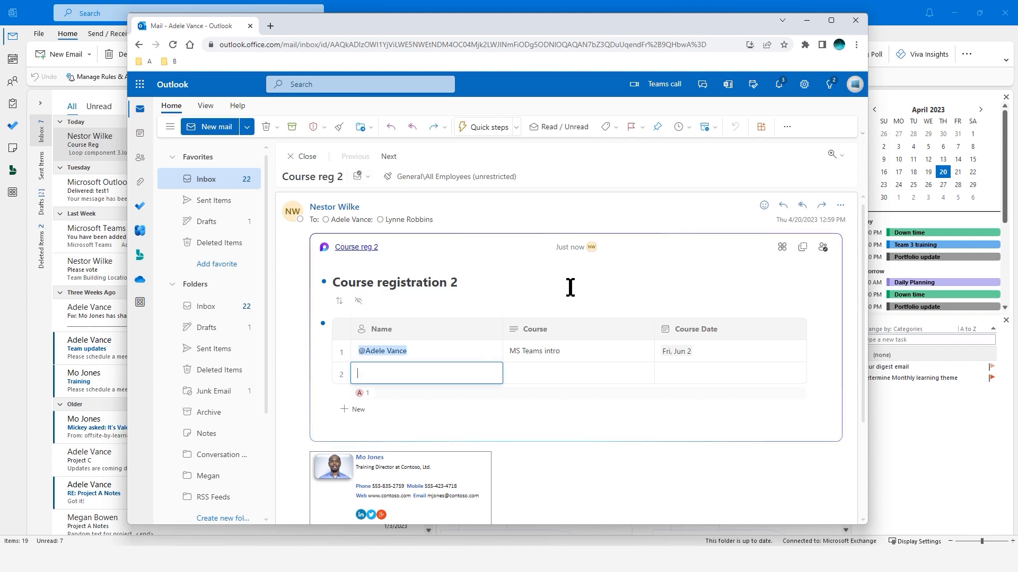
pyautogui.click(306, 159)
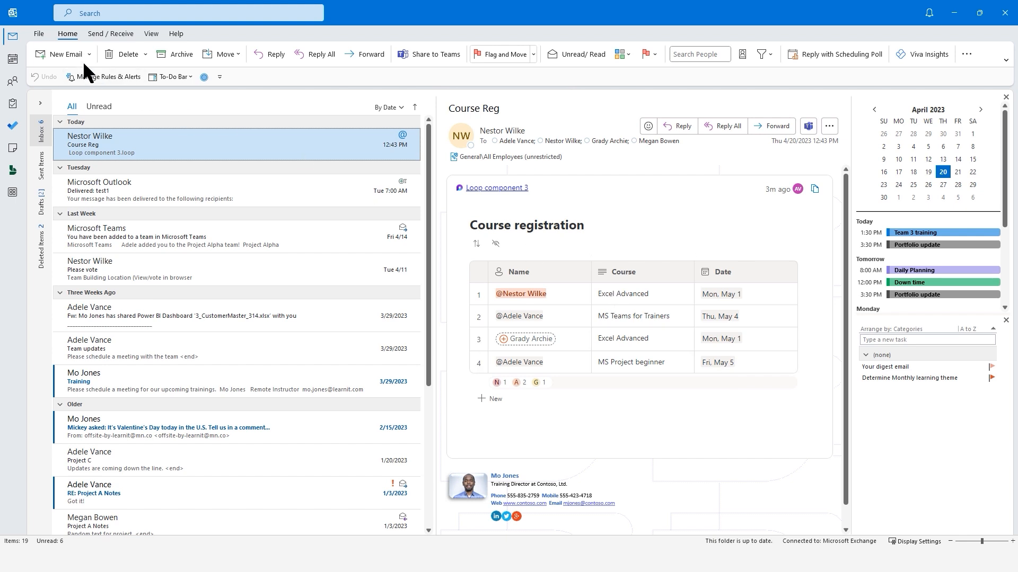
# - In desktop Outlook, start a new email and show the Loop component options for its body
pyautogui.click(69, 54)
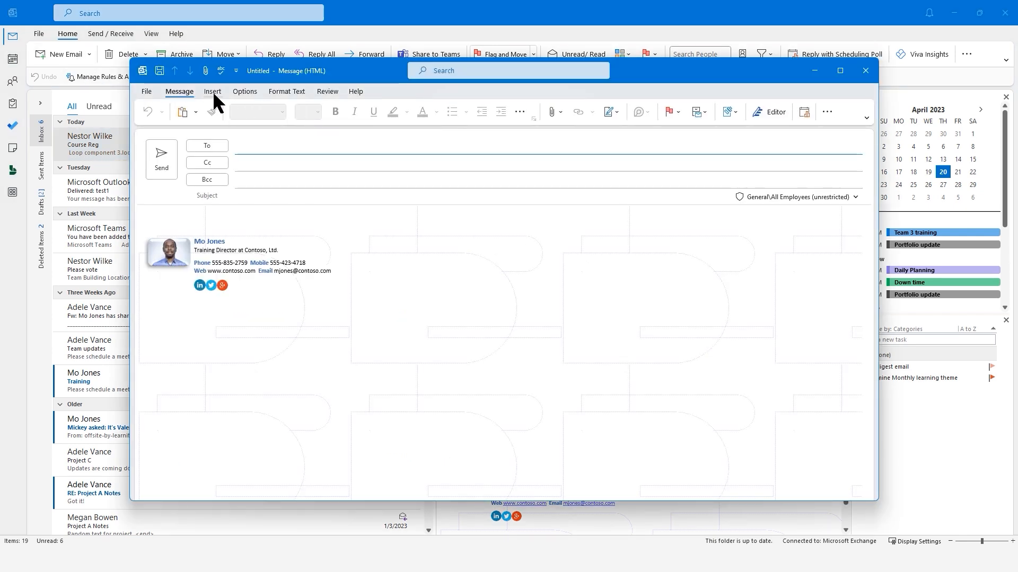
pyautogui.click(214, 93)
pyautogui.click(270, 212)
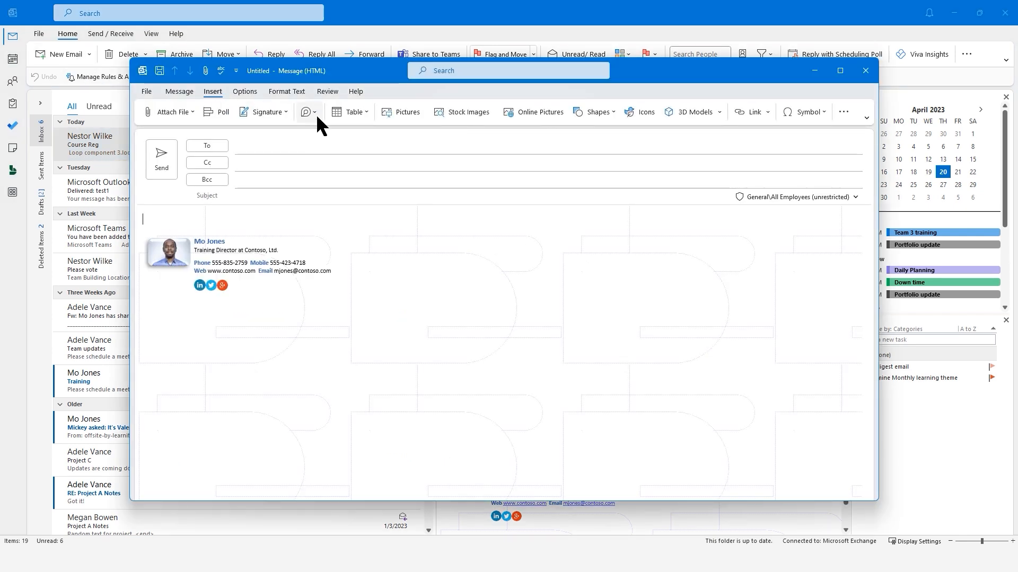
pyautogui.click(315, 113)
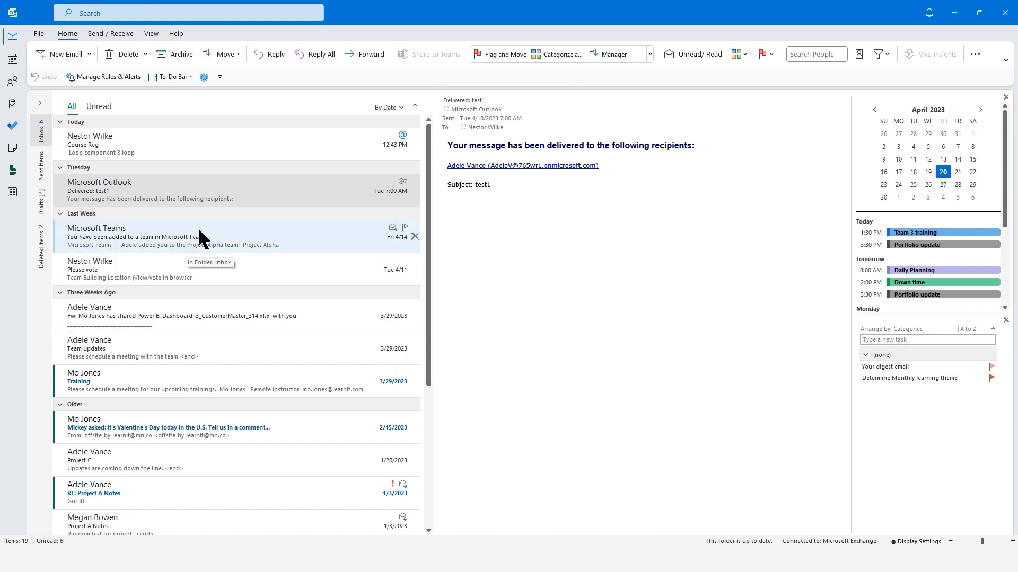
pyautogui.scroll(-5, 294, 223)
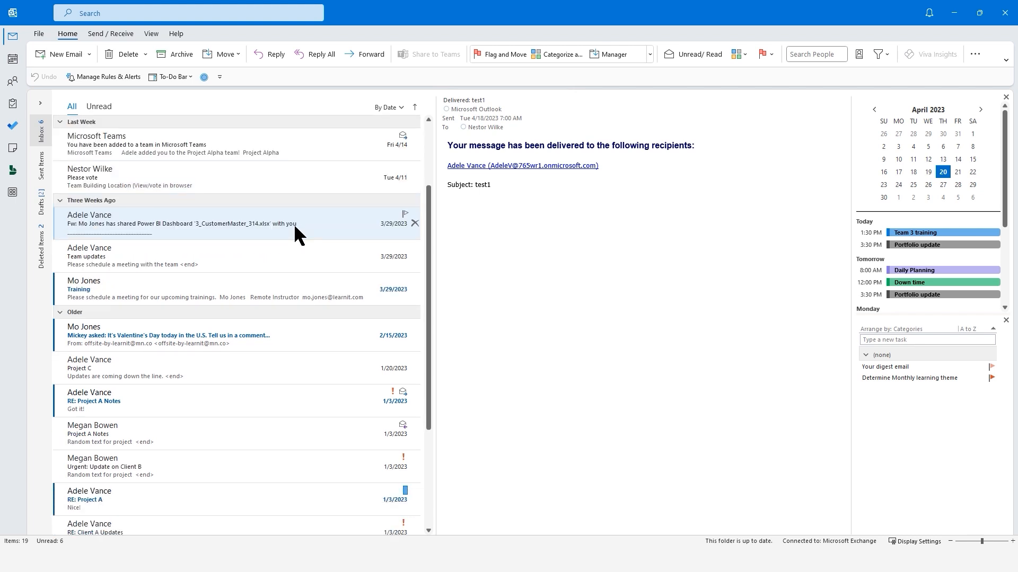
pyautogui.scroll(-3, 291, 224)
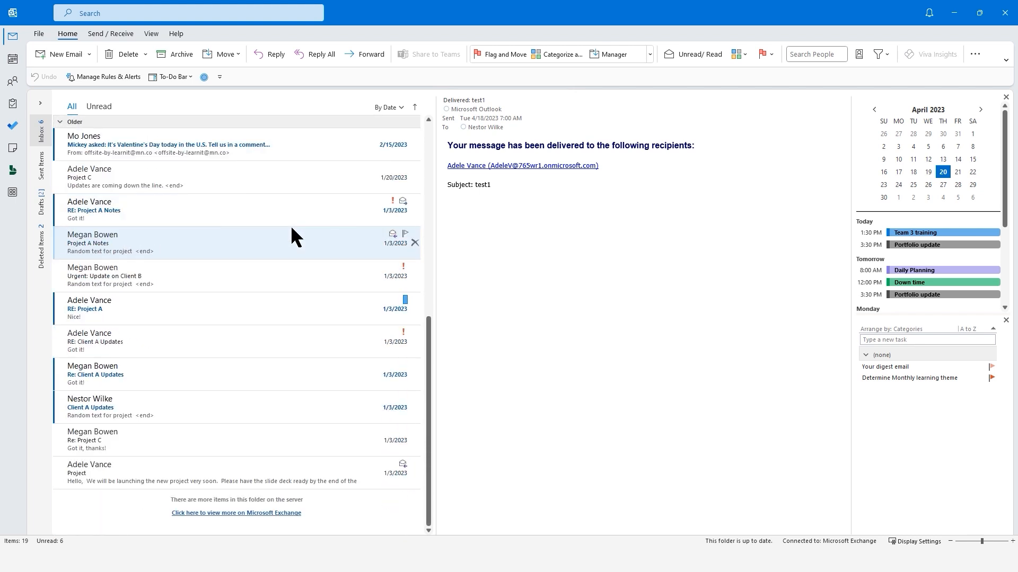
pyautogui.scroll(5, 291, 225)
pyautogui.scroll(3, 291, 227)
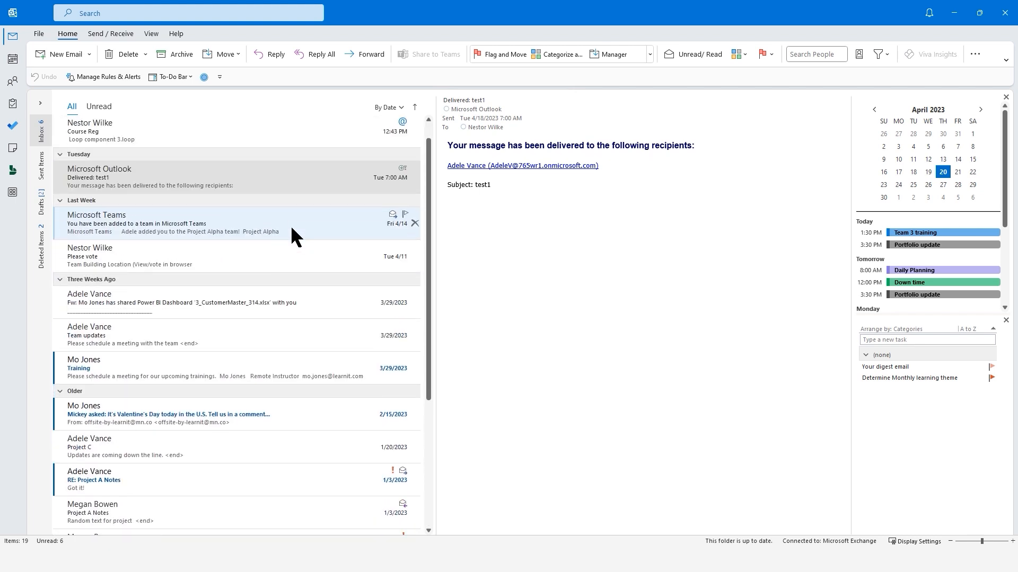
pyautogui.scroll(1, 298, 209)
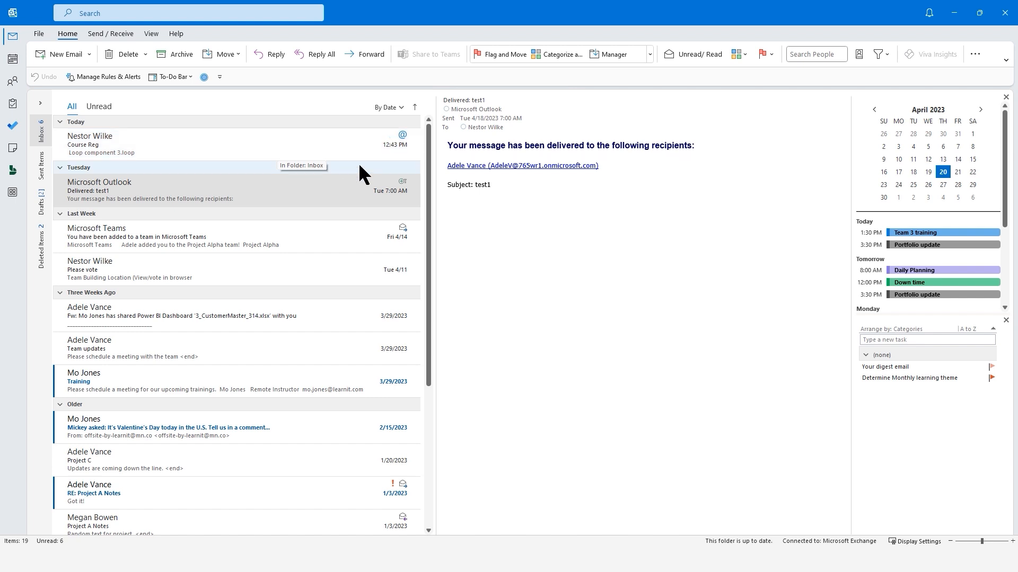
# - Review the To Manager quick step's actions and settings, and close the quick step management without changes
pyautogui.click(650, 55)
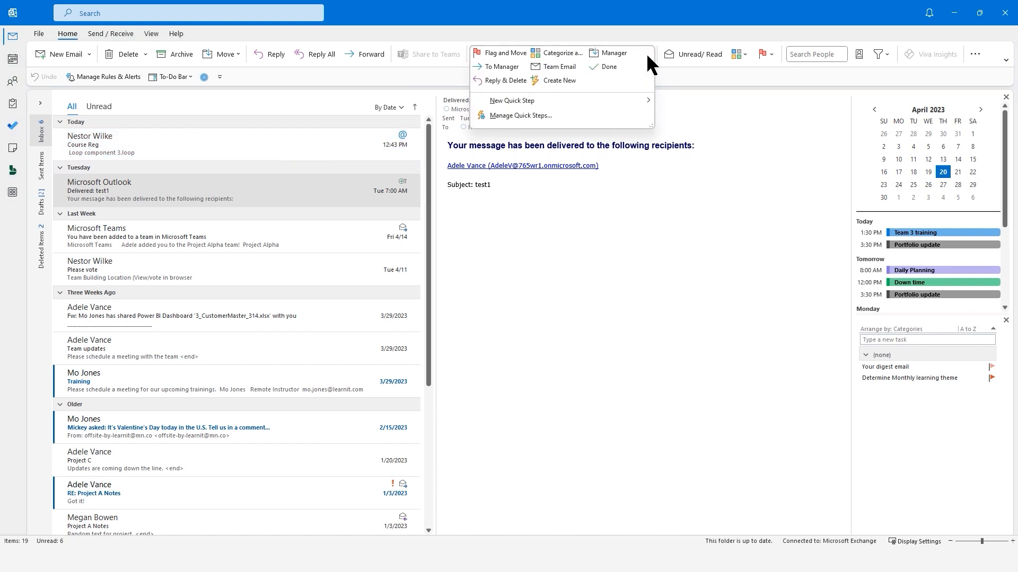
pyautogui.click(529, 113)
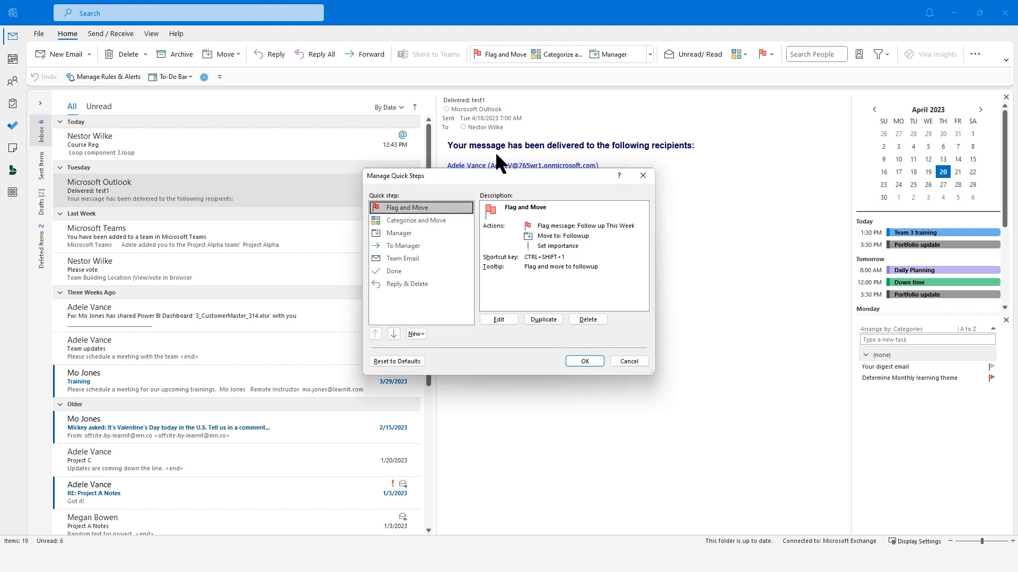
pyautogui.click(403, 245)
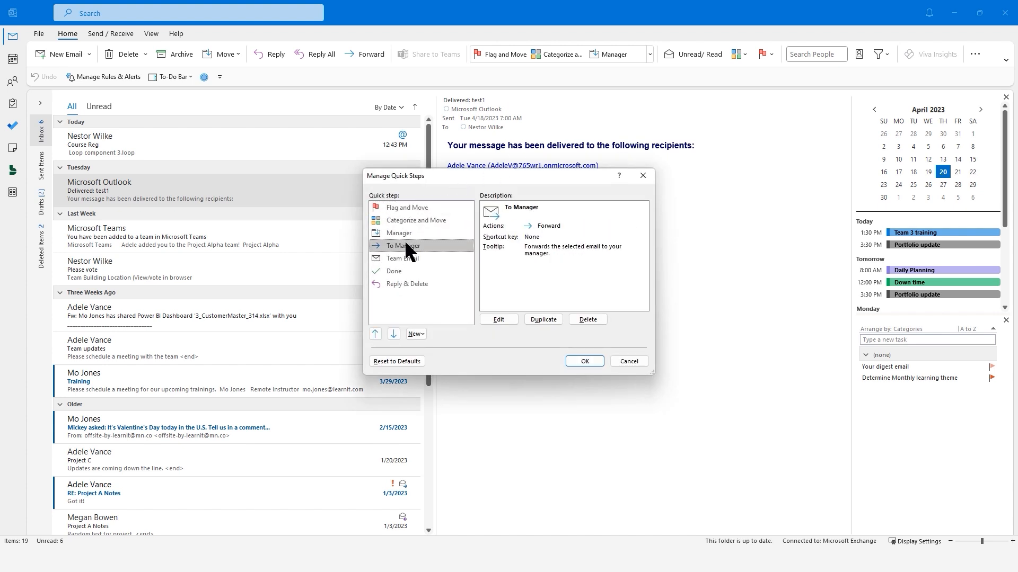
pyautogui.click(500, 320)
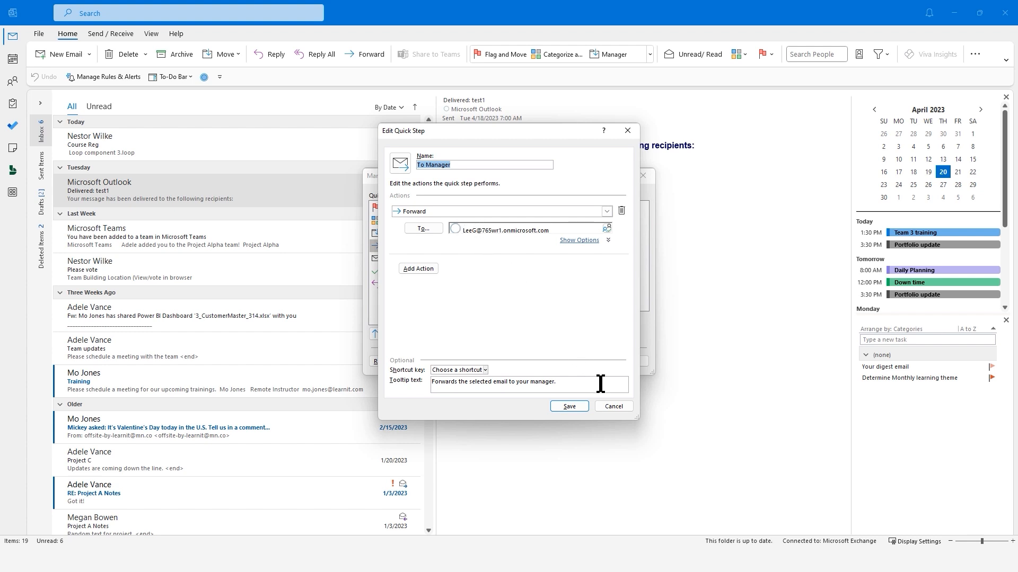
pyautogui.click(613, 406)
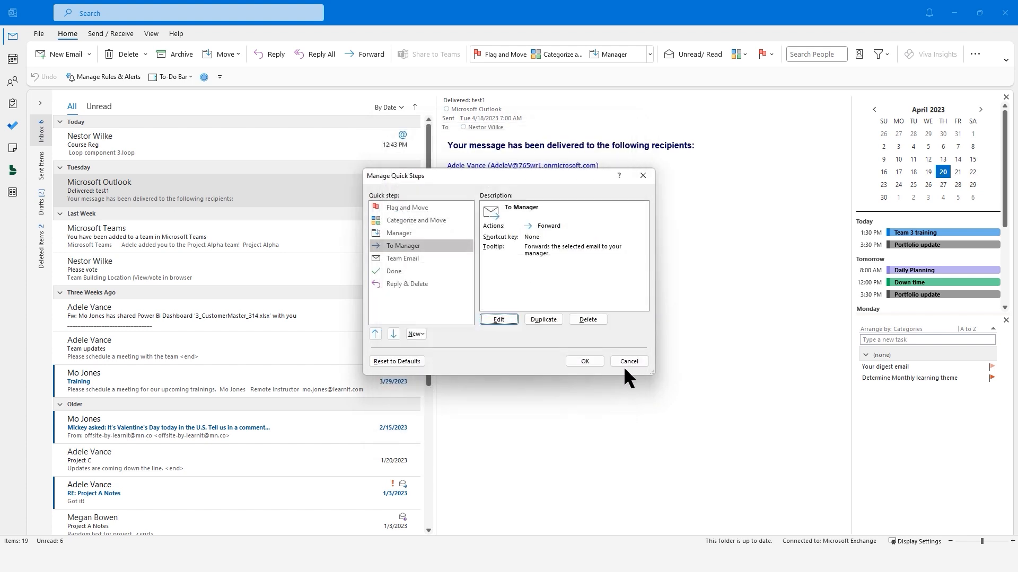
pyautogui.click(629, 361)
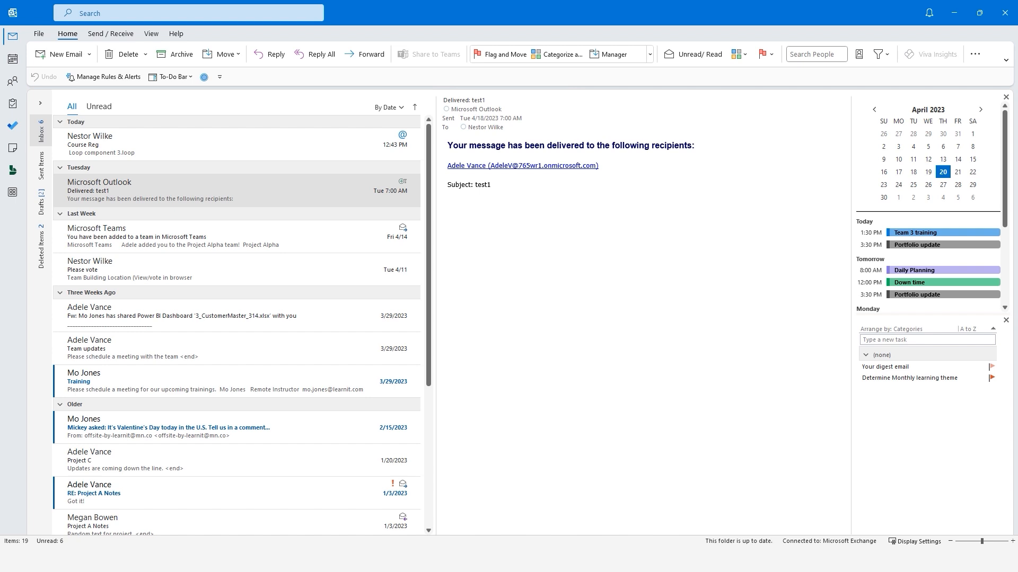
# - Switch to the Outlook web mailbox in the browser for a look and return to desktop Outlook
pyautogui.hotkey('alt', 'Tab')
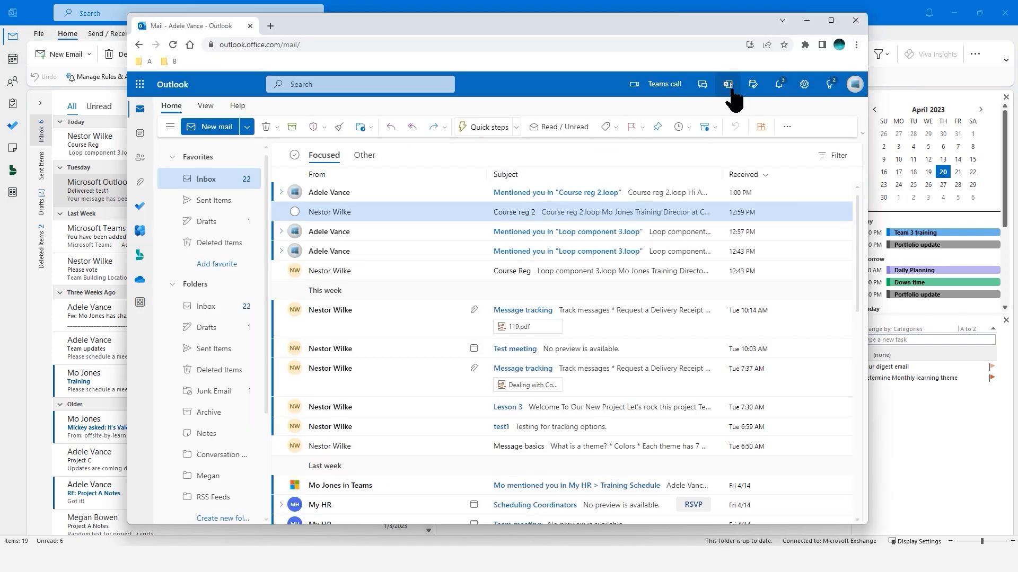
pyautogui.click(908, 30)
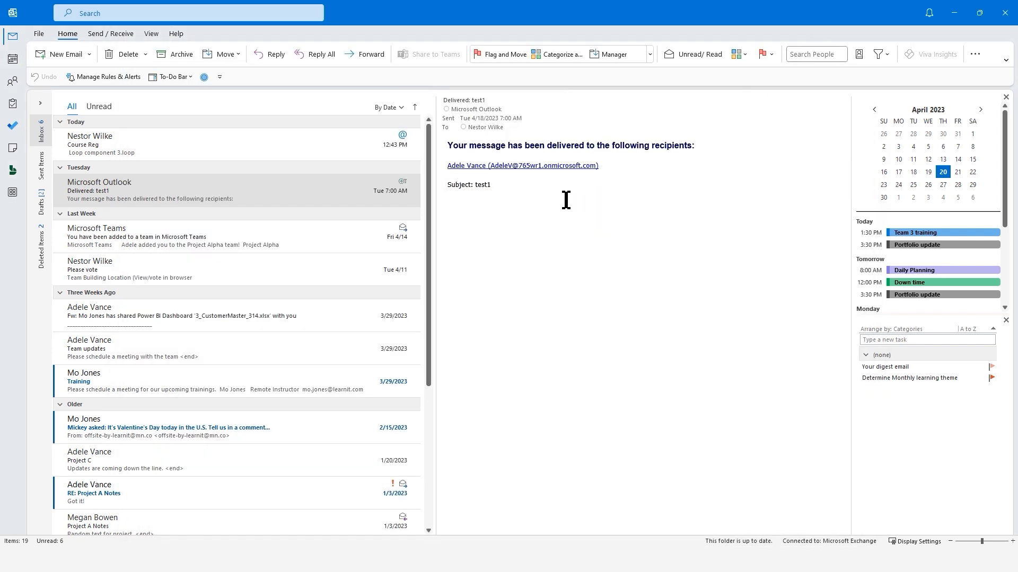
# - Examine the advanced settings of the current Compact inbox view, including Conditional Formatting, and close them without changes
pyautogui.click(152, 34)
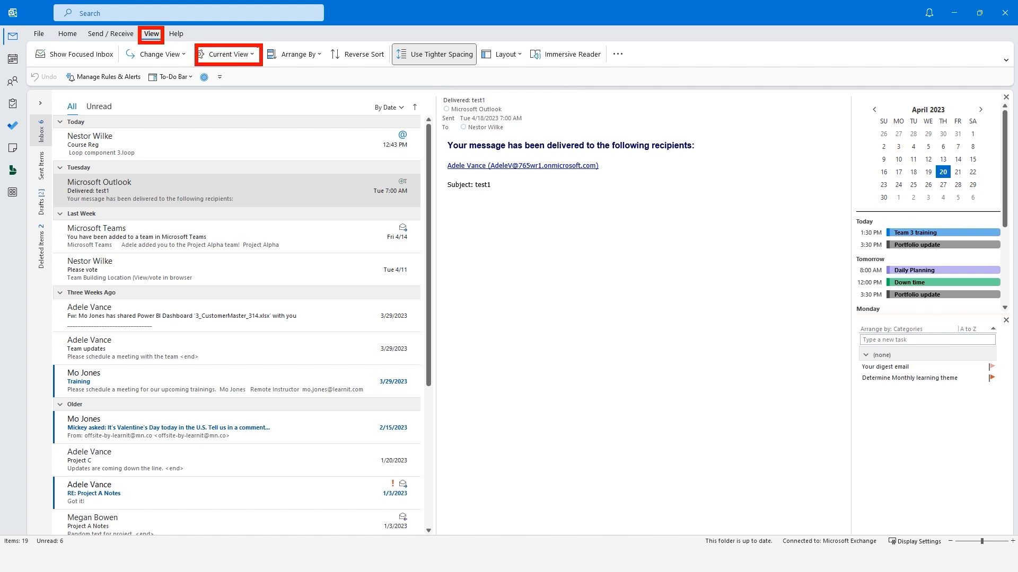
pyautogui.click(254, 53)
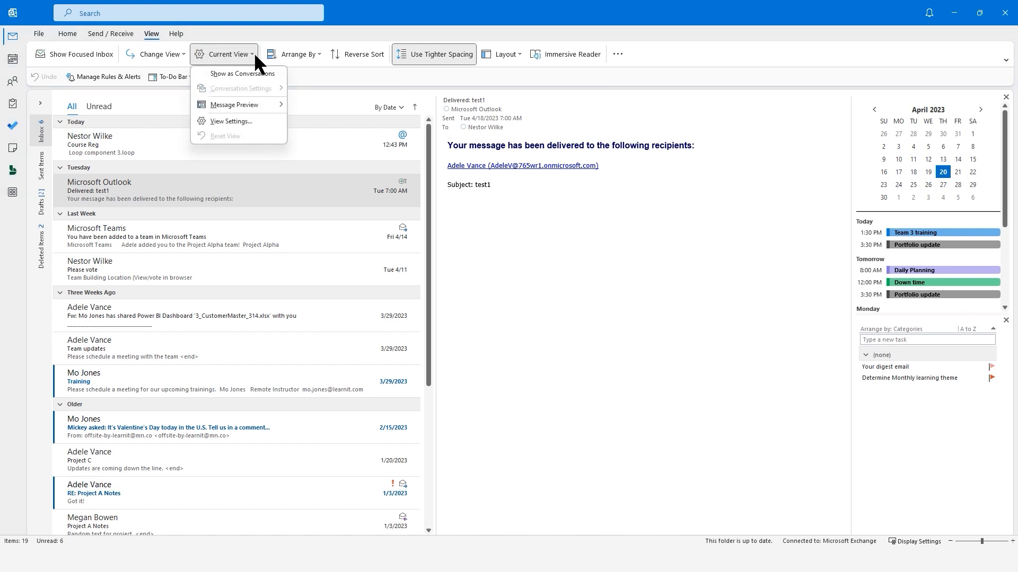
pyautogui.click(234, 120)
pyautogui.moveTo(501, 176); pyautogui.dragTo(474, 92)
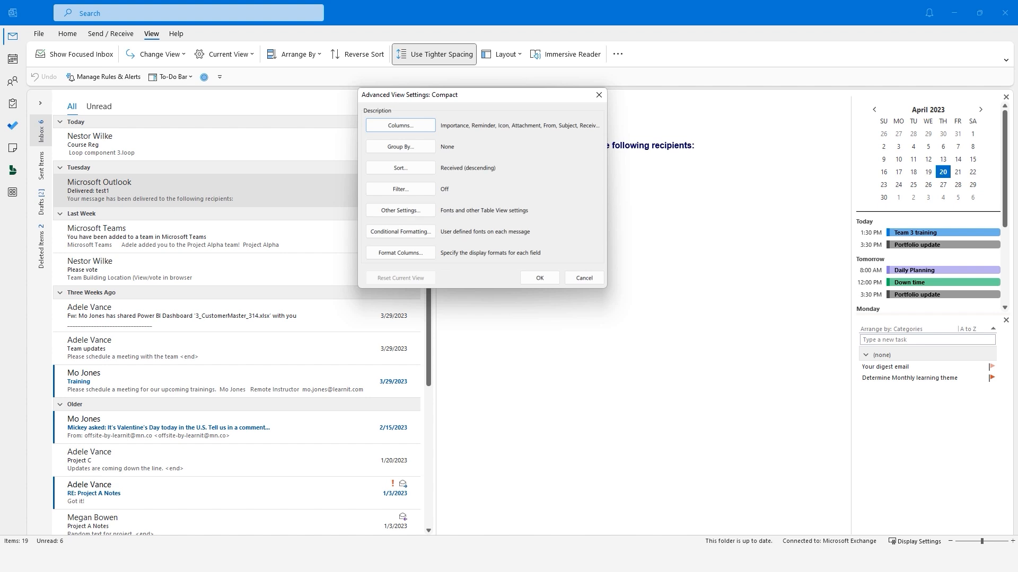
pyautogui.click(584, 277)
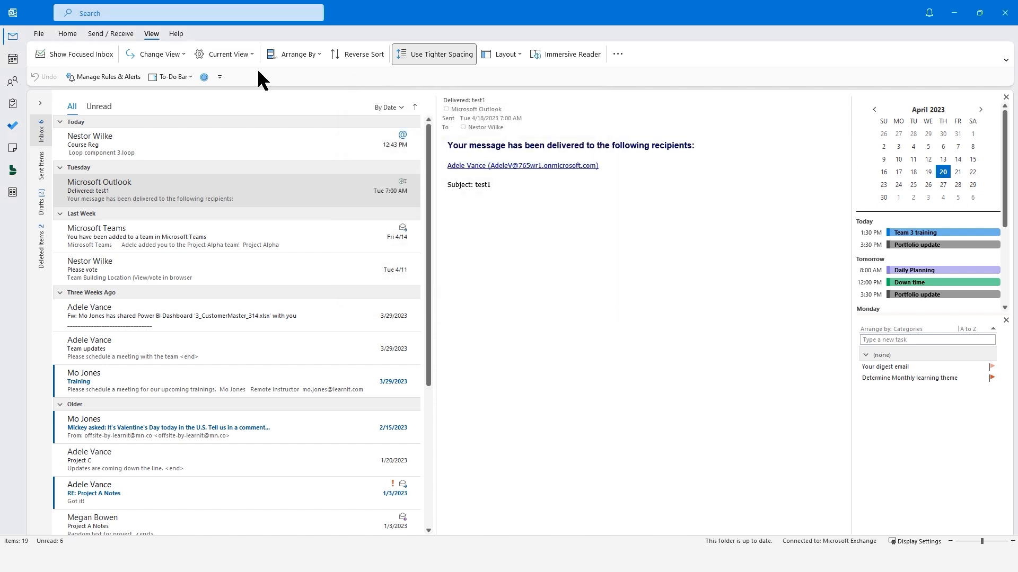
# - Search Outlook for conditional formatting and open the Customize Current View settings from the suggested actions
pyautogui.click(182, 15)
pyautogui.write('cond')
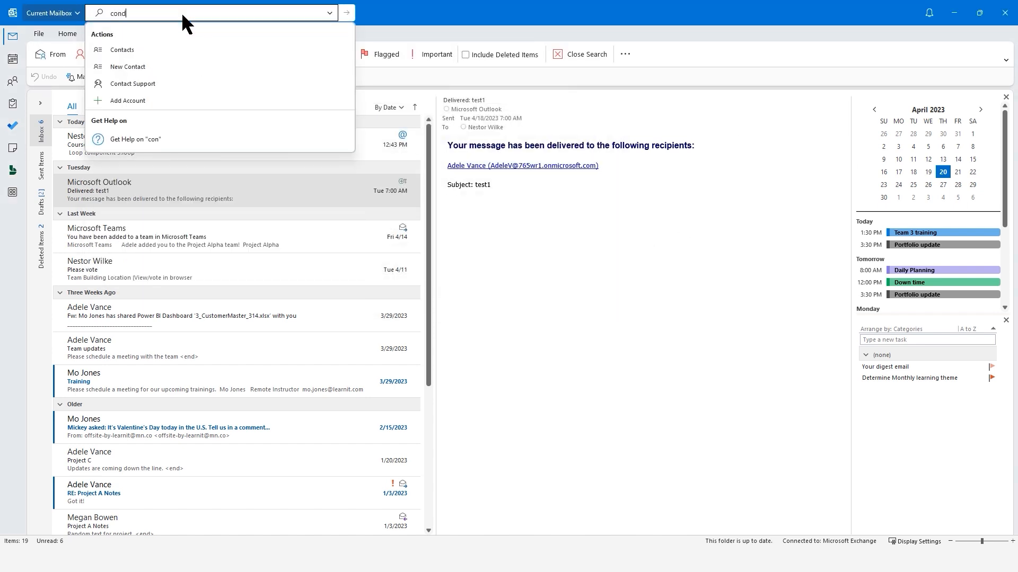
pyautogui.write('itional')
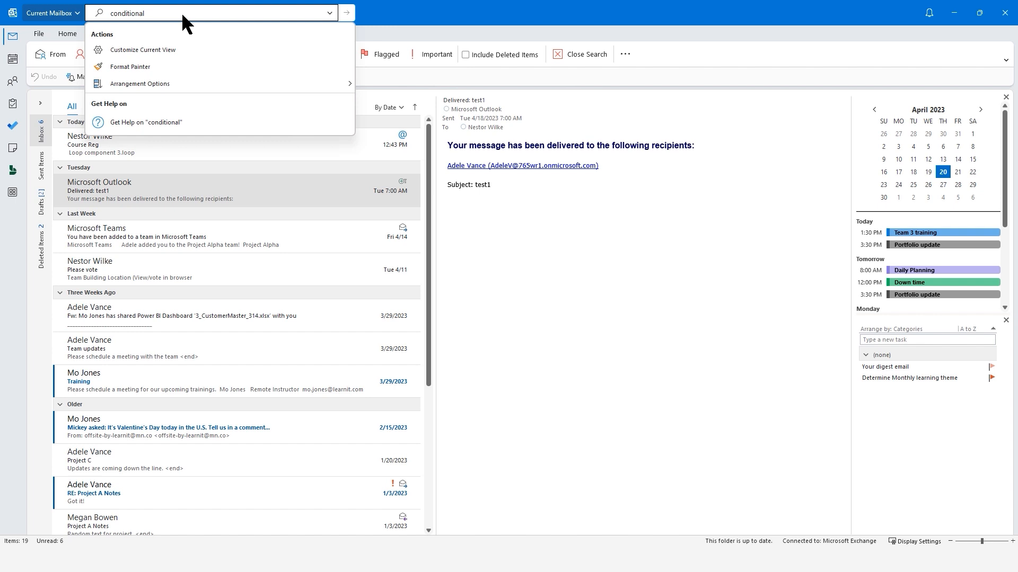
pyautogui.write(' fo')
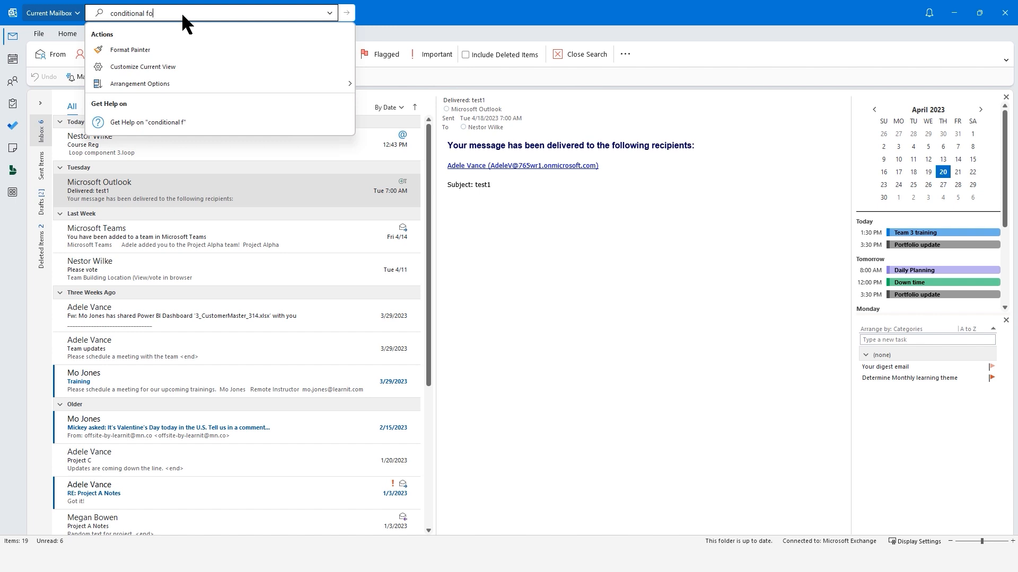
pyautogui.write('rmatt')
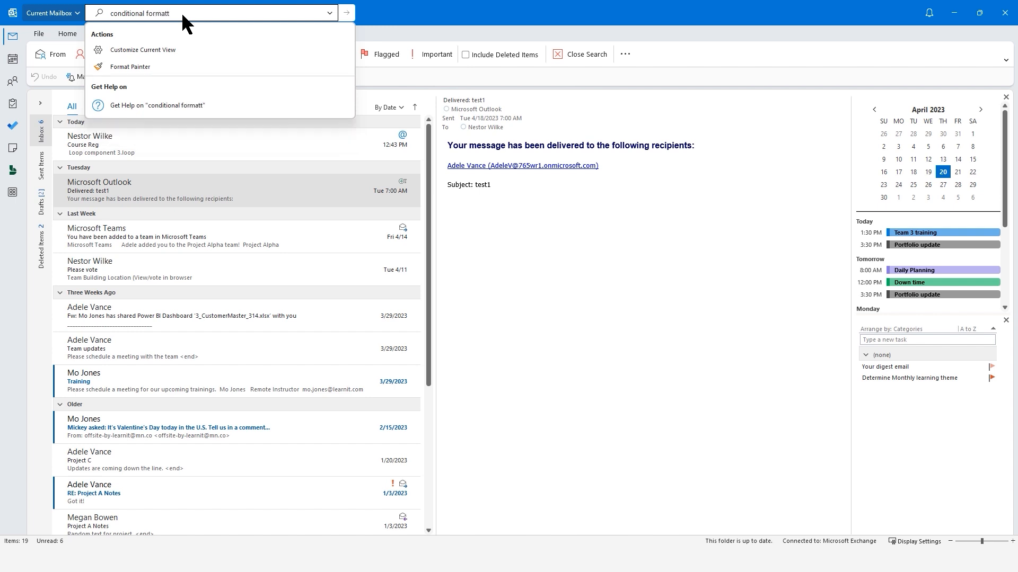
pyautogui.write('ing')
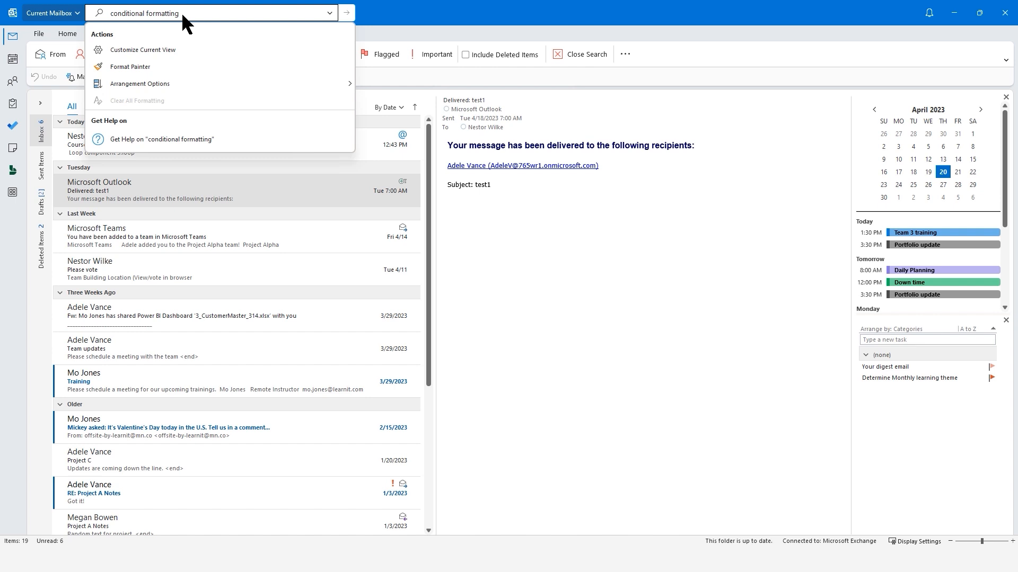
pyautogui.click(163, 48)
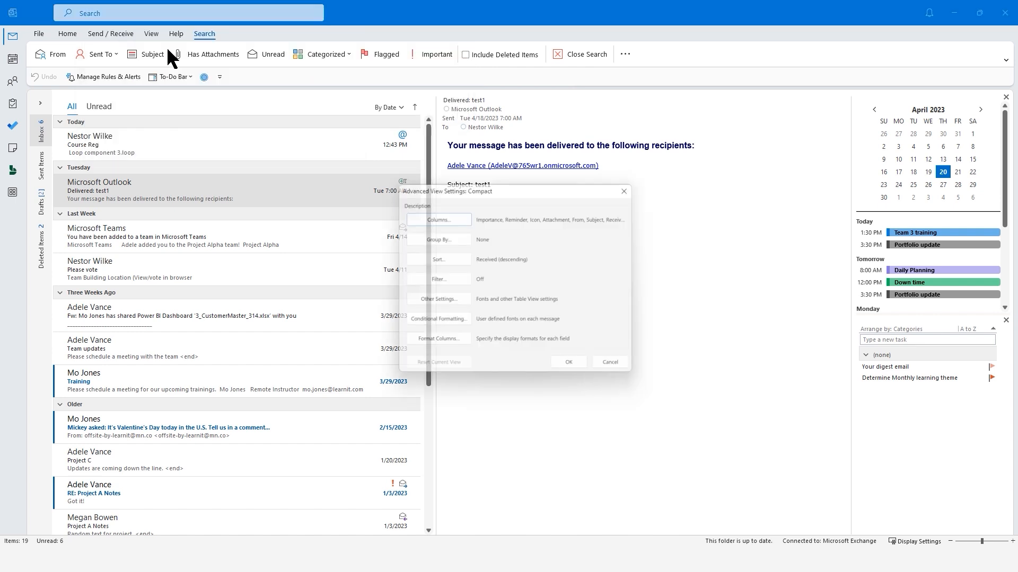
# - Review the existing conditional formatting rules of the Compact view, from Unread group headers to Site Mailbox document pending upload
pyautogui.click(445, 313)
pyautogui.moveTo(505, 179); pyautogui.dragTo(496, 161)
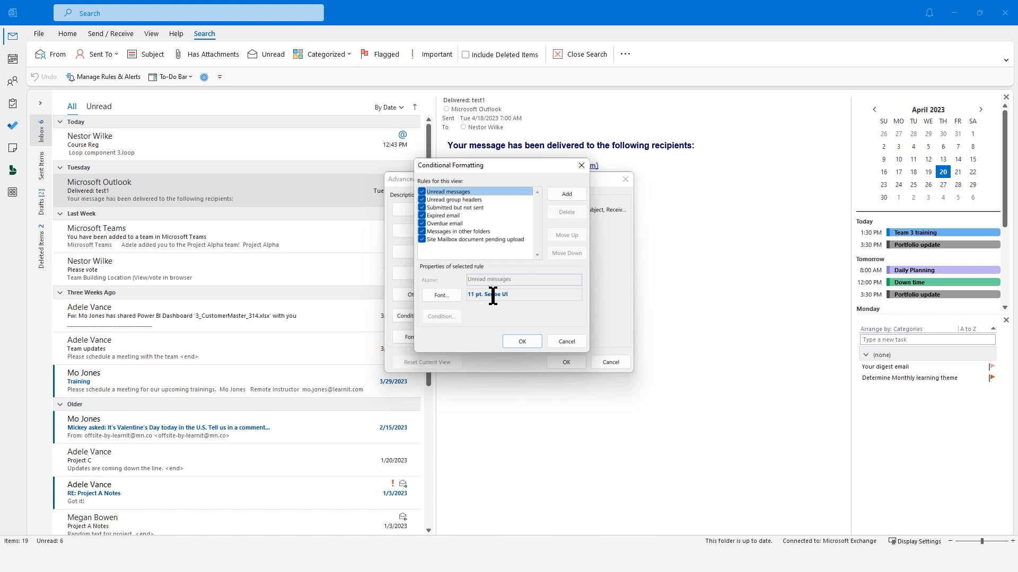
pyautogui.click(460, 200)
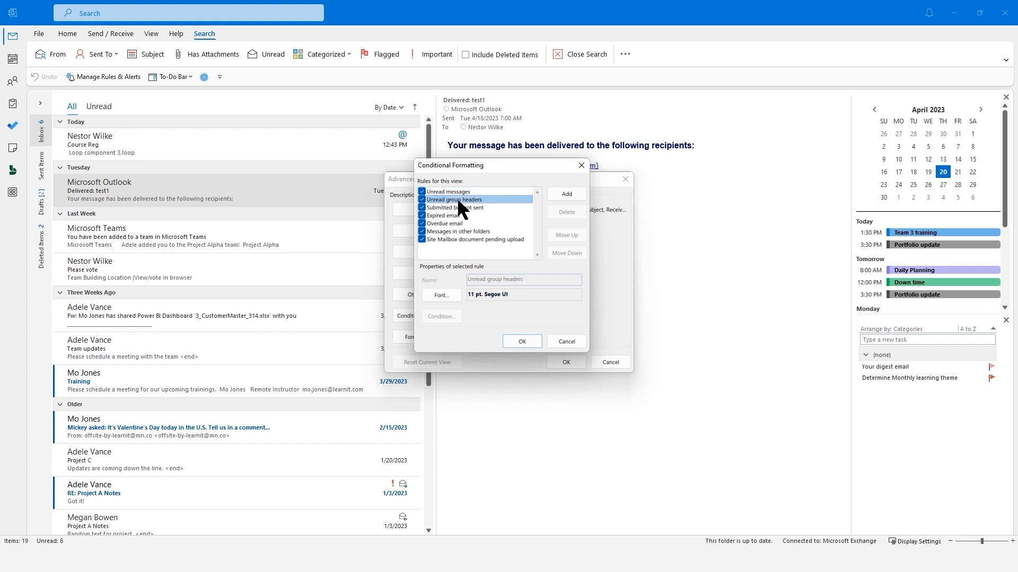
pyautogui.click(452, 217)
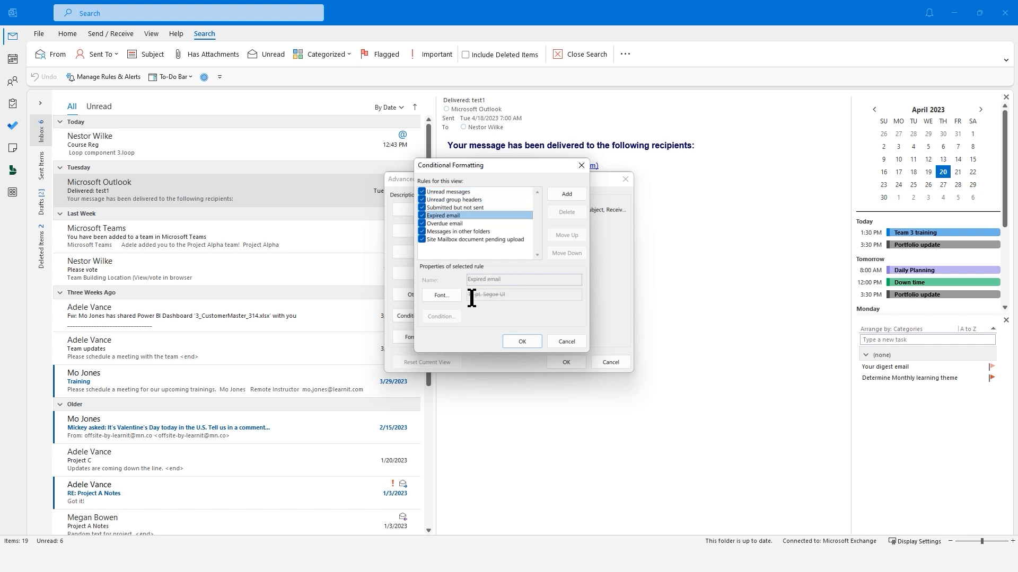
pyautogui.click(443, 223)
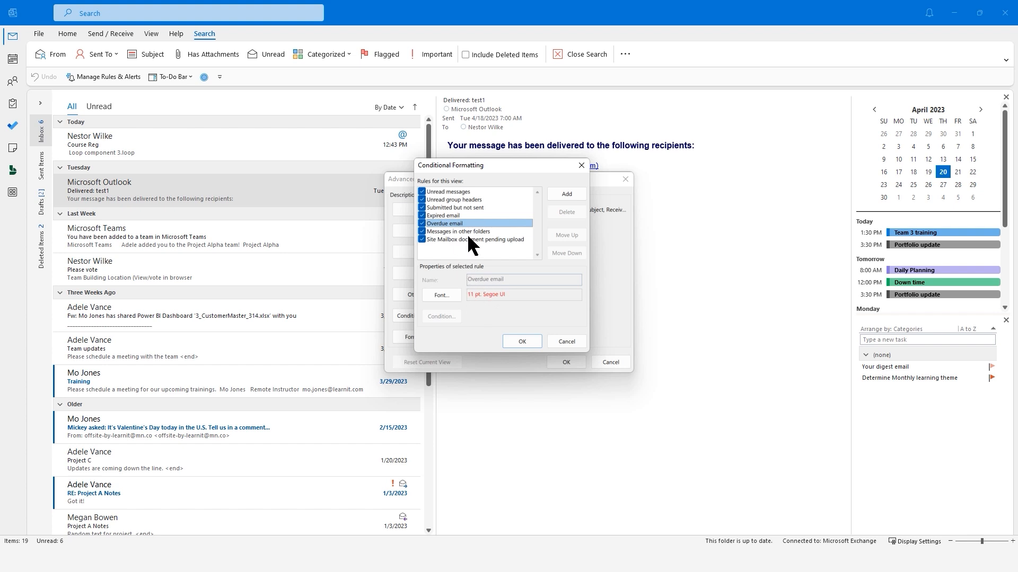
pyautogui.click(461, 238)
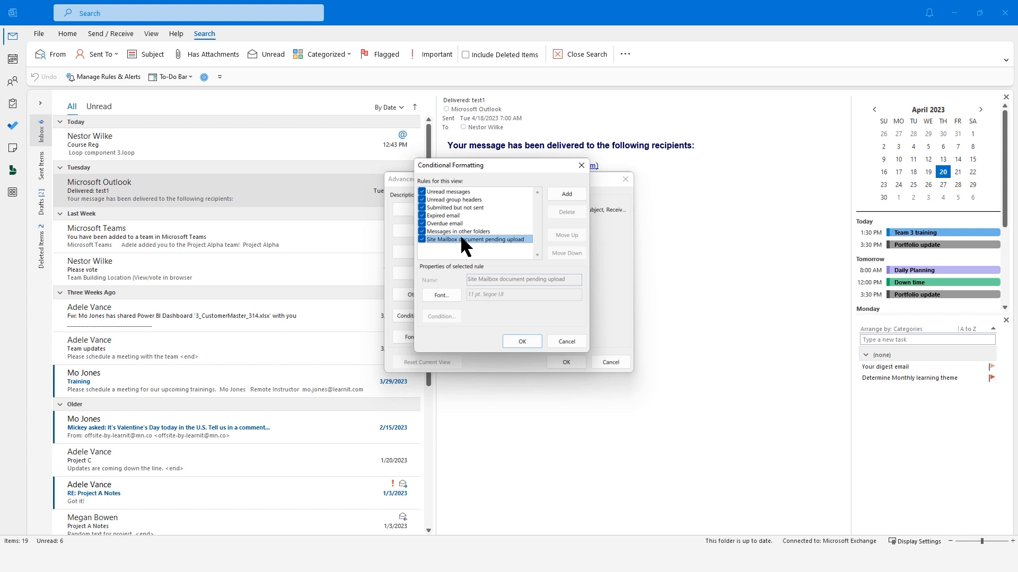
# - Add a conditional formatting rule named Team Leader messages with a condition matching messages from the team leader, chosen from the address list
pyautogui.click(565, 195)
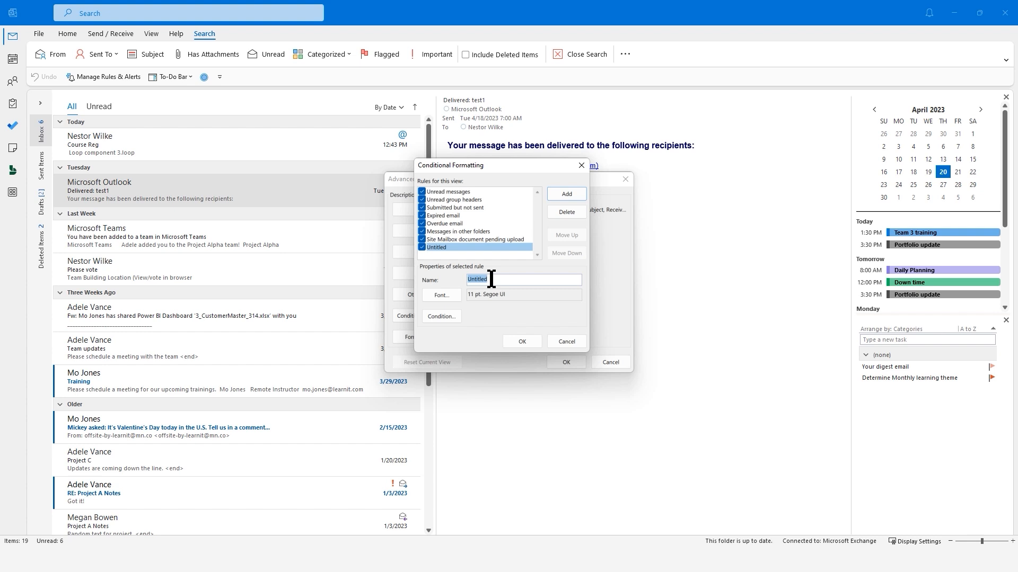
pyautogui.write('Team Leader messages')
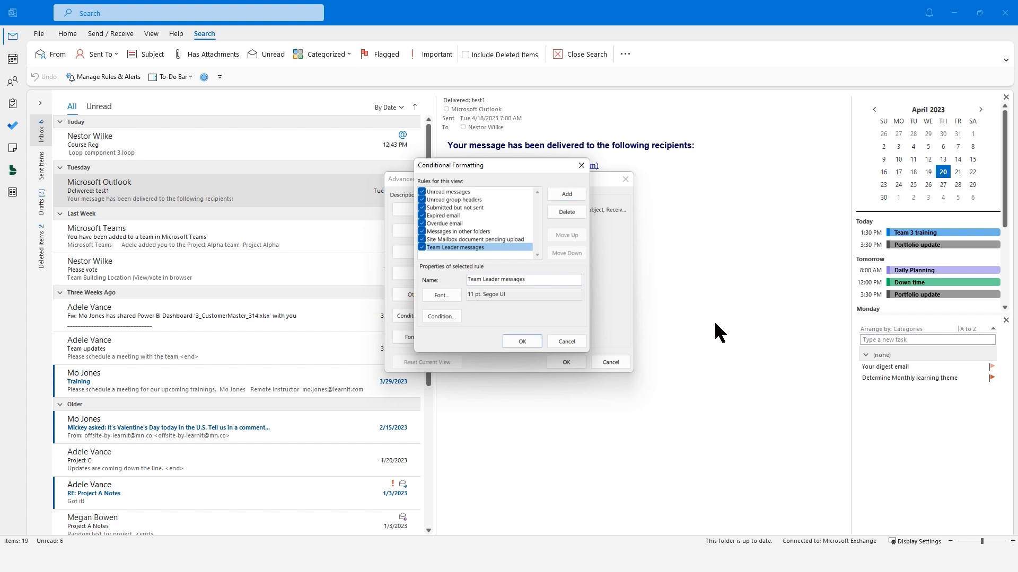
pyautogui.click(442, 318)
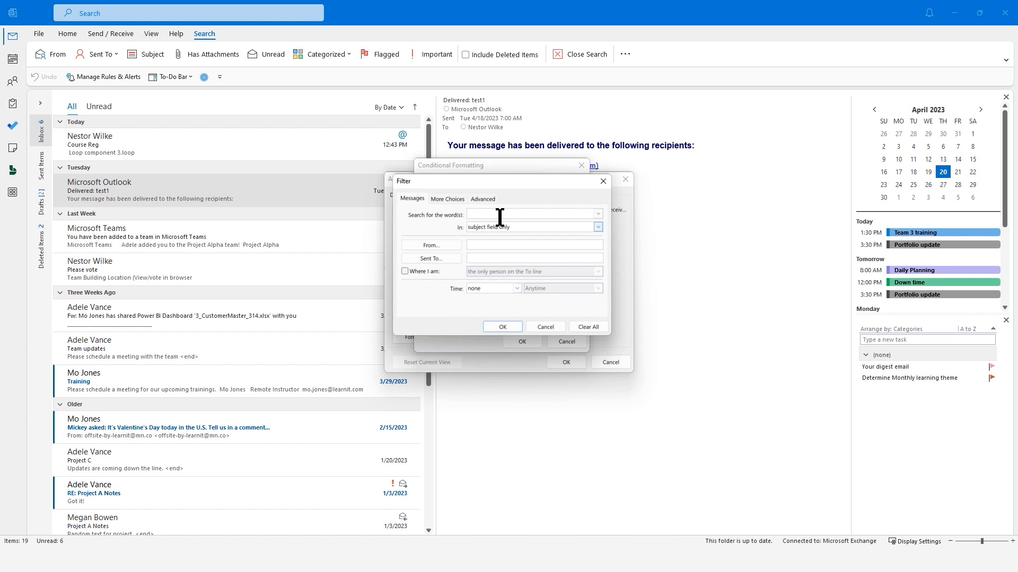
pyautogui.moveTo(512, 182); pyautogui.dragTo(511, 175)
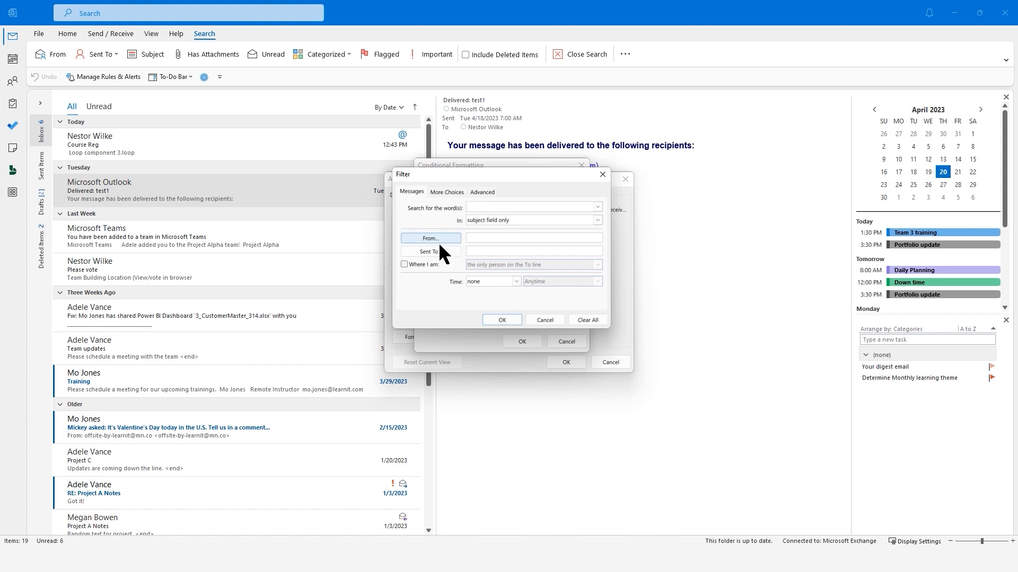
pyautogui.click(474, 238)
pyautogui.click(454, 237)
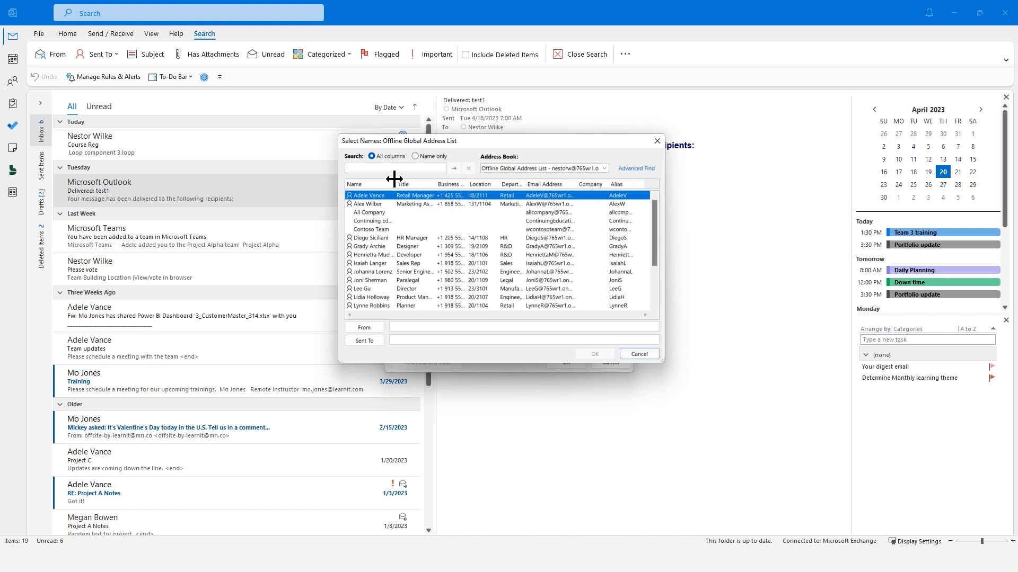
pyautogui.write('adele')
pyautogui.click(454, 169)
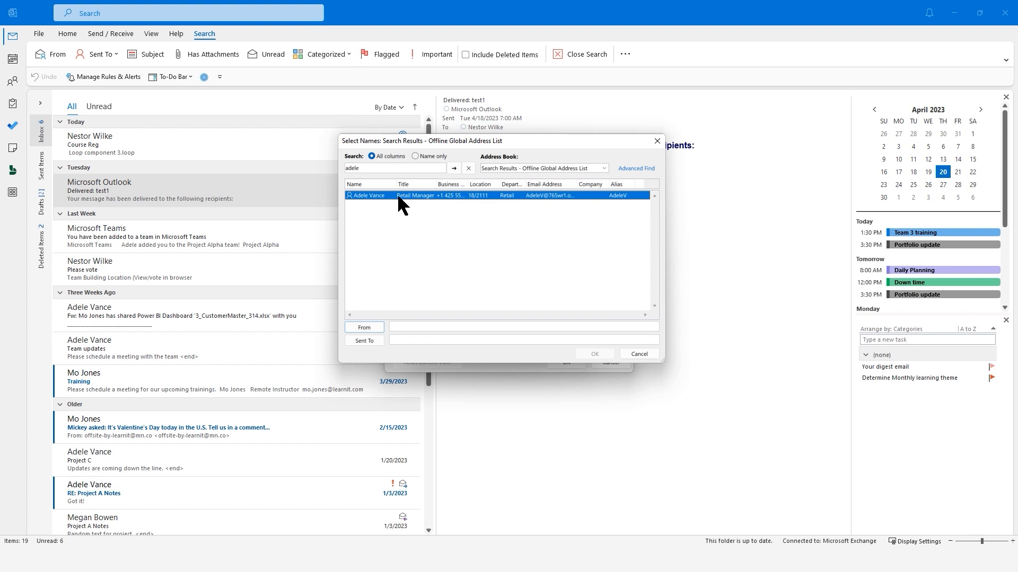
pyautogui.doubleClick(398, 196)
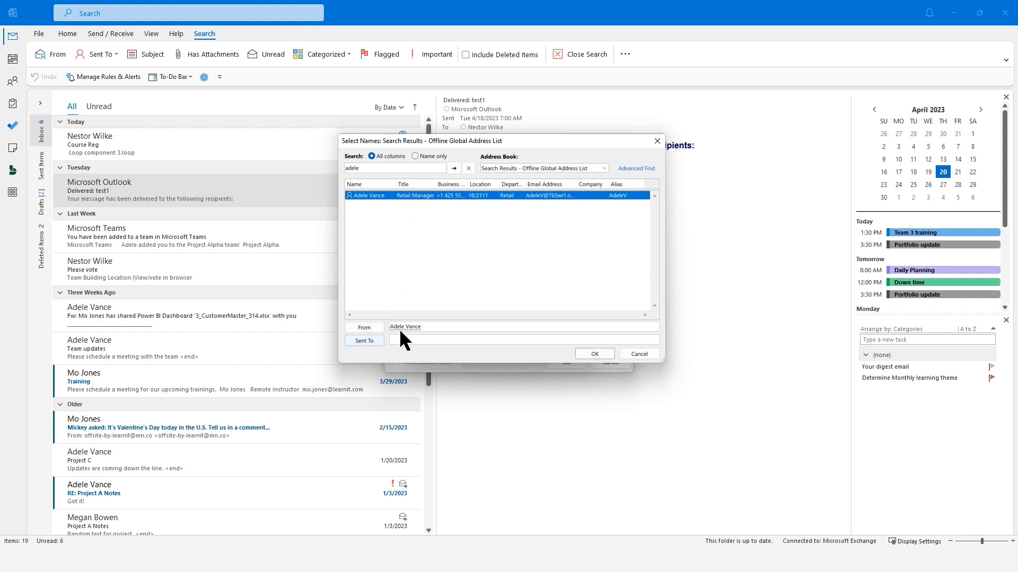
pyautogui.click(595, 354)
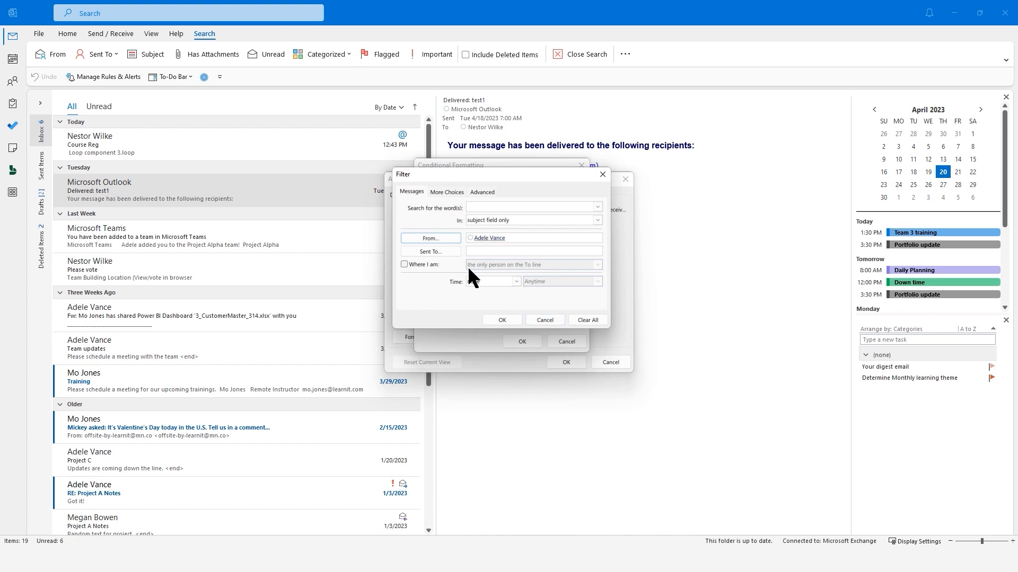
pyautogui.click(502, 318)
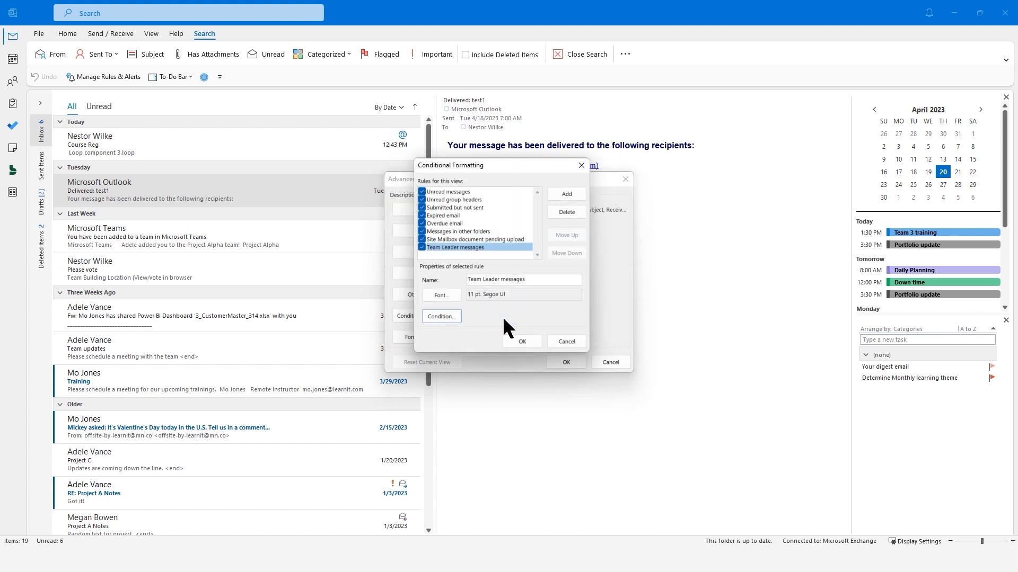
# - Set the Team Leader messages rule's font to Bold Italic, size Big and colour Maroon, and apply the view settings
pyautogui.click(529, 279)
pyautogui.moveTo(520, 279); pyautogui.dragTo(466, 280)
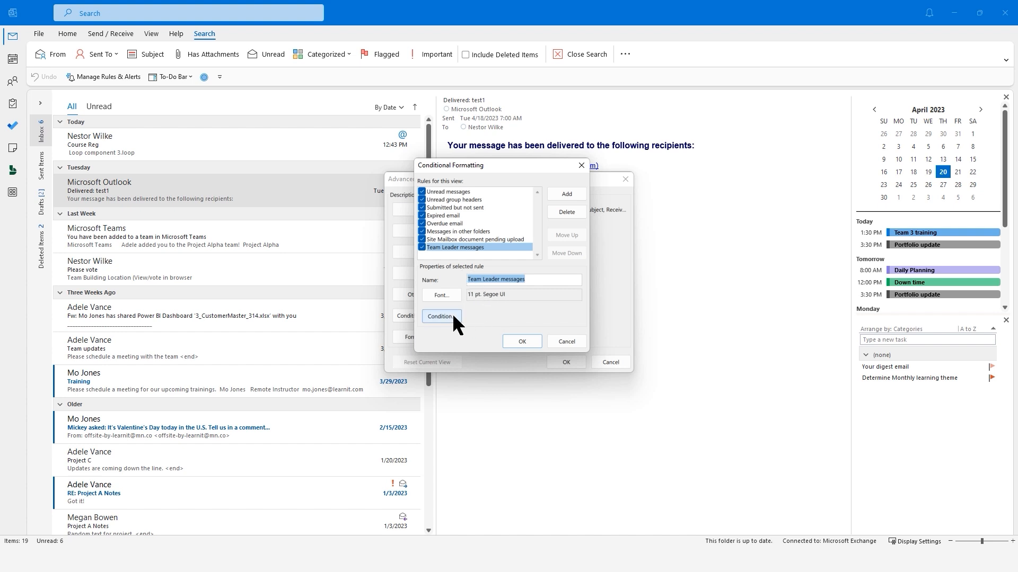
pyautogui.click(505, 295)
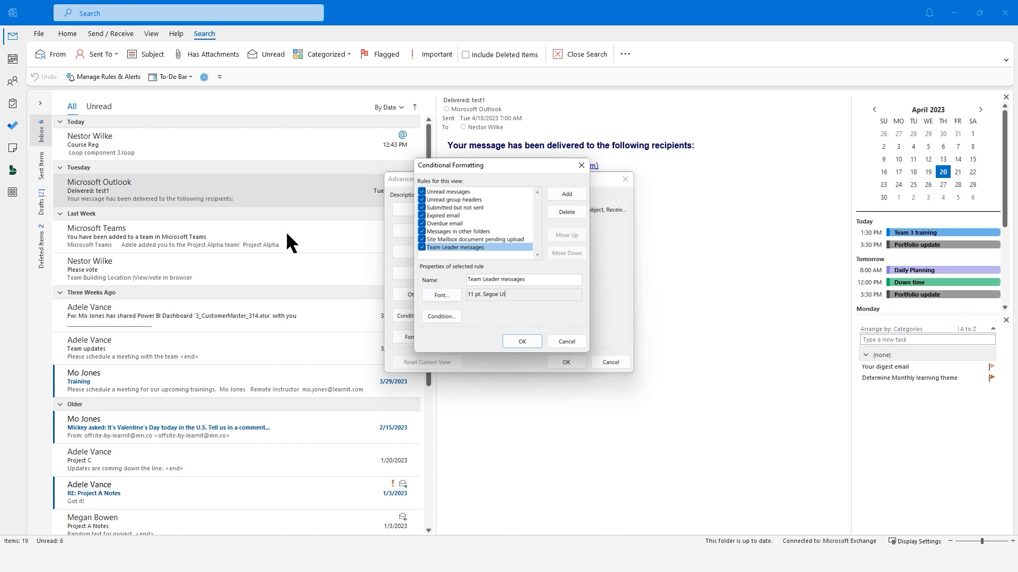
pyautogui.click(447, 298)
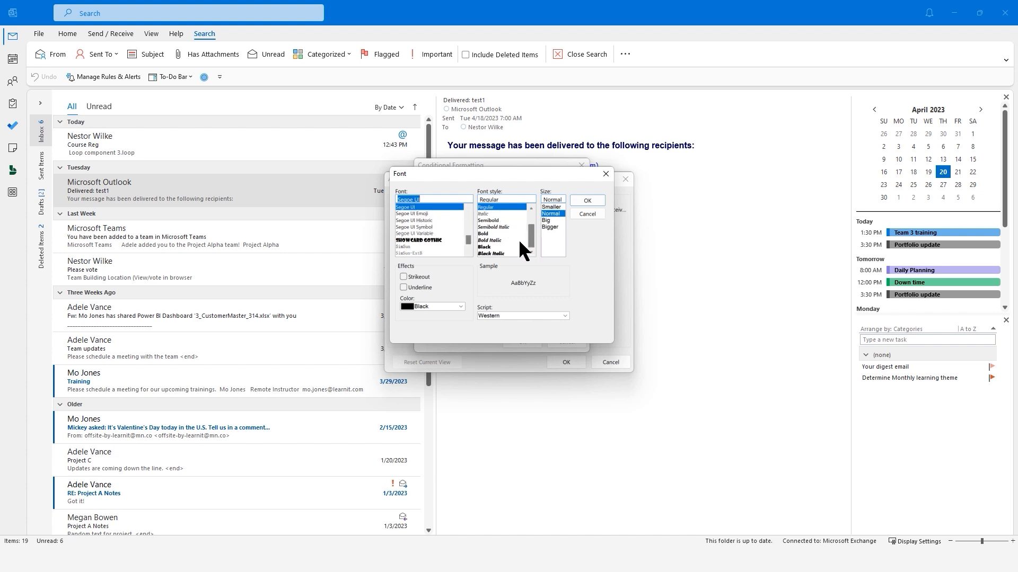
pyautogui.click(494, 241)
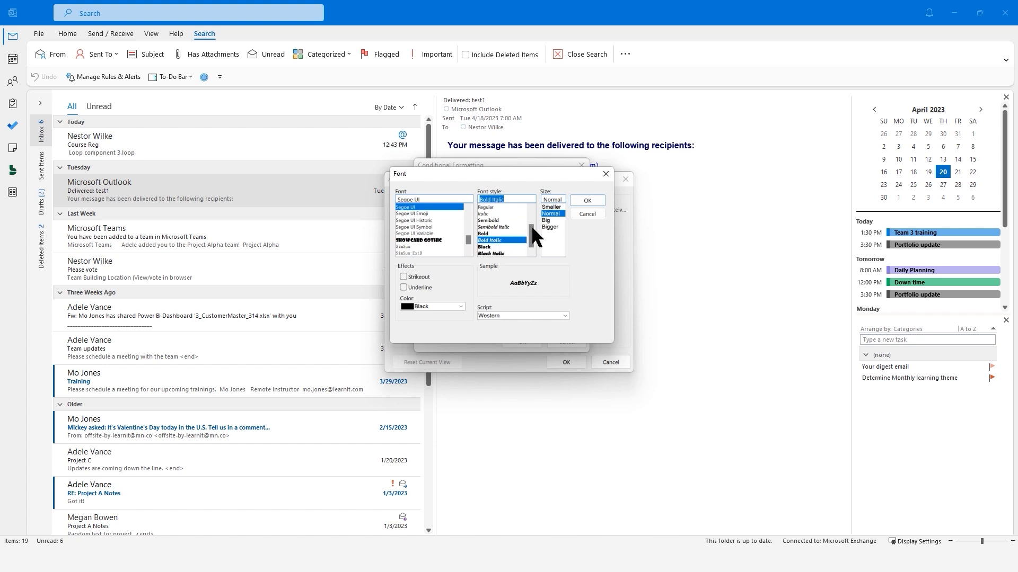
pyautogui.click(548, 220)
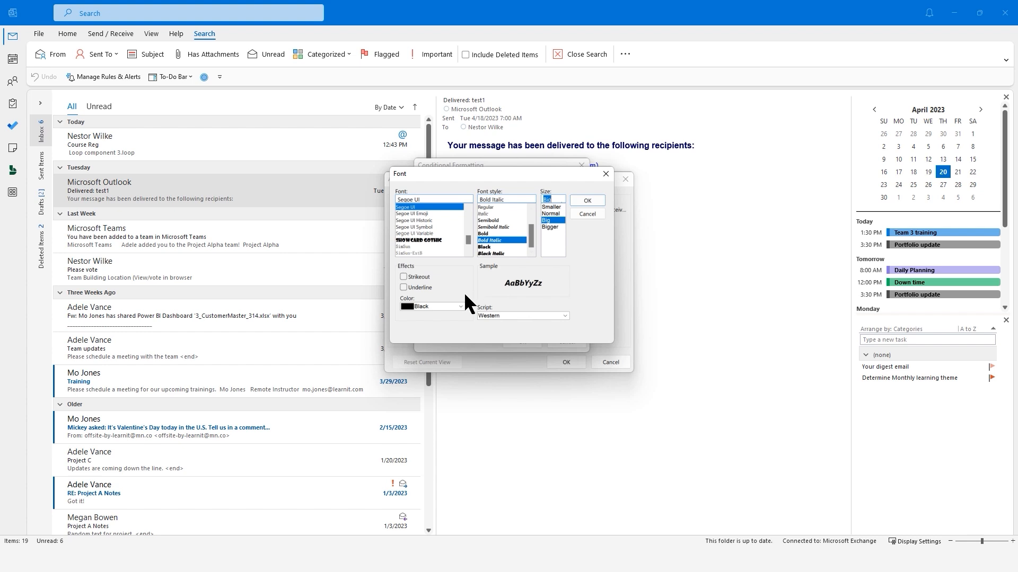
pyautogui.click(461, 306)
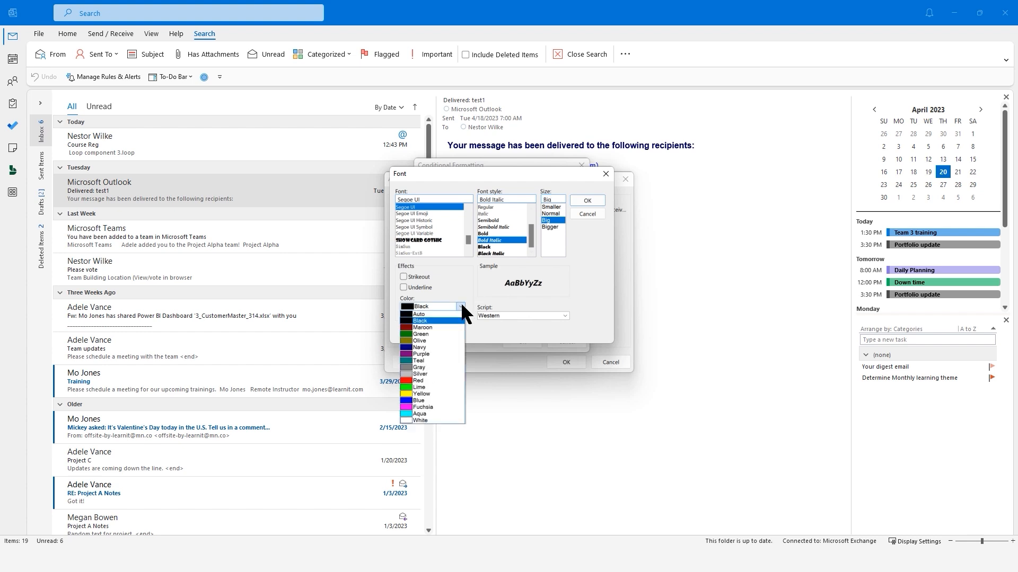
pyautogui.click(425, 327)
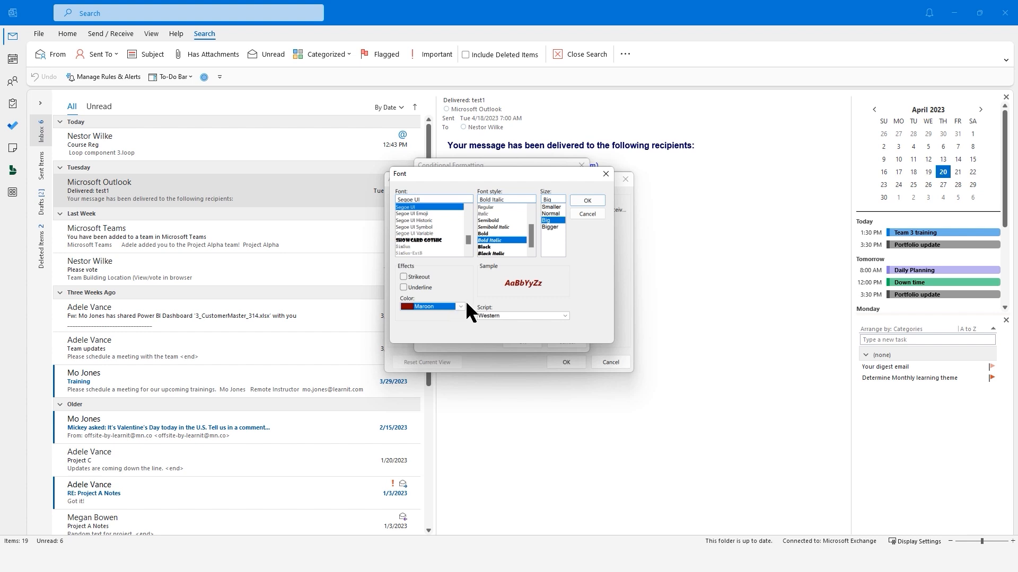
pyautogui.click(587, 200)
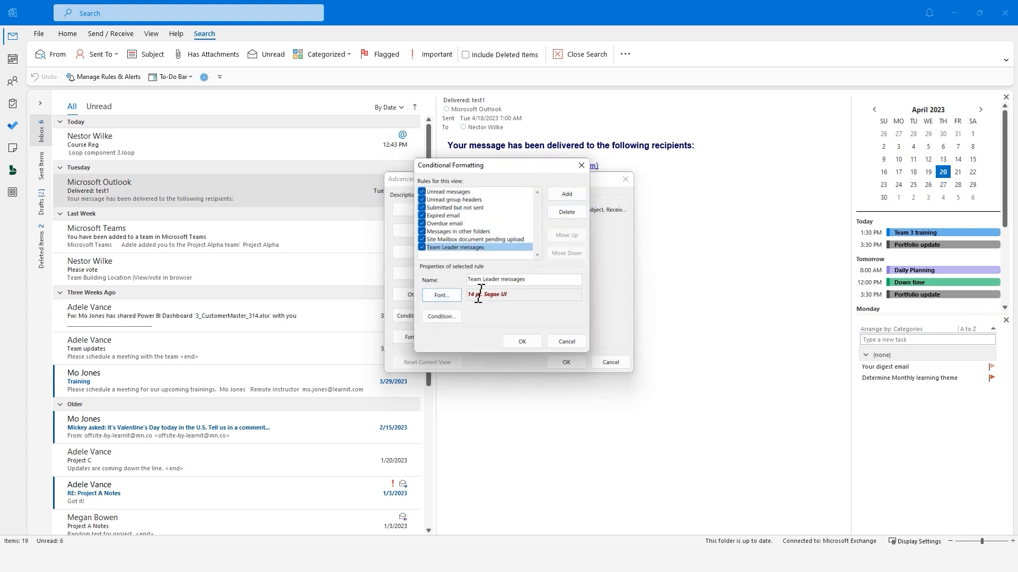
pyautogui.click(521, 342)
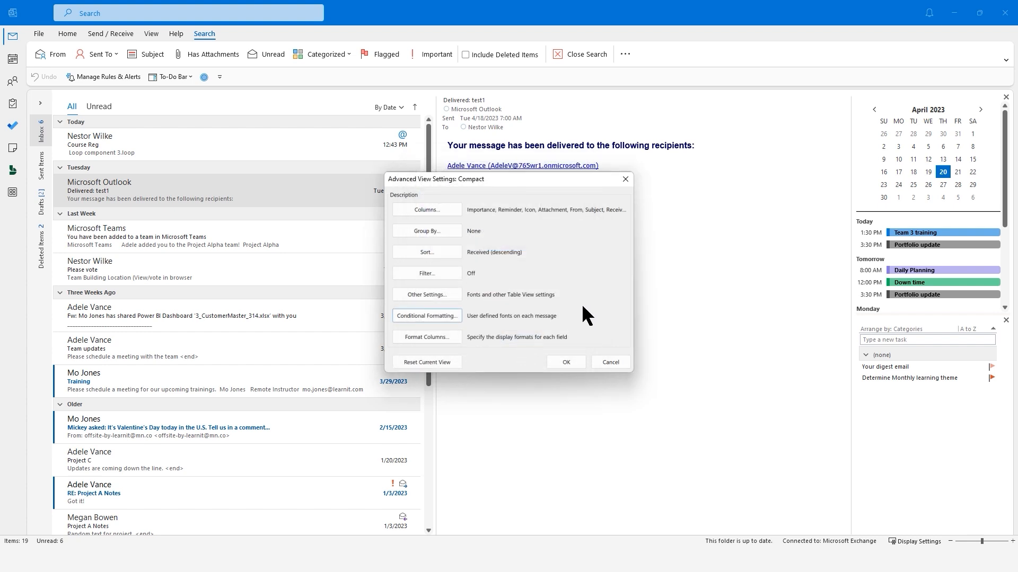
pyautogui.click(565, 362)
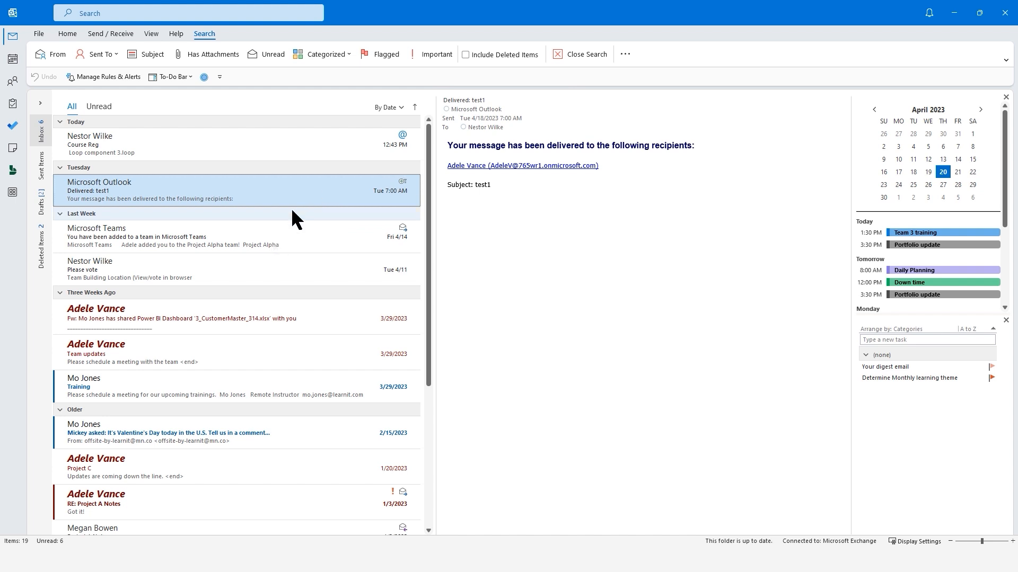
# - Look through the inbox for messages formatted by the new rule and read the Slipping tasks message
pyautogui.scroll(-5, 285, 212)
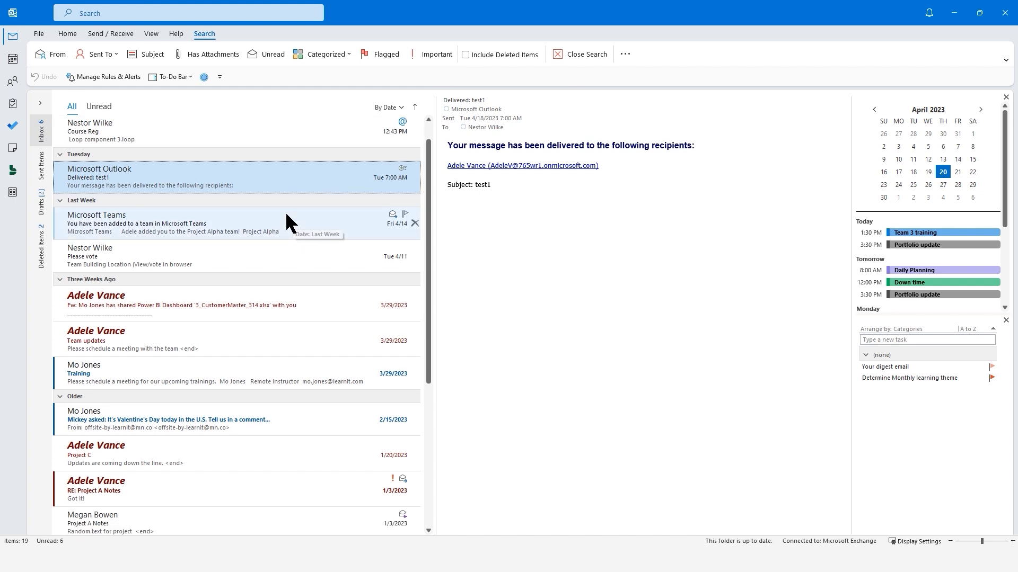
pyautogui.scroll(-4, 285, 215)
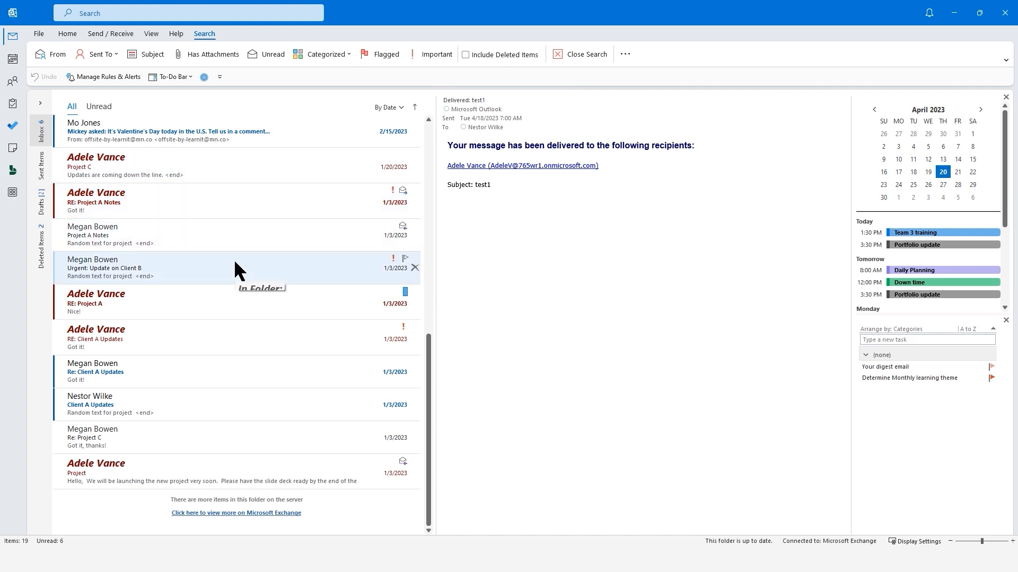
pyautogui.scroll(9, 235, 271)
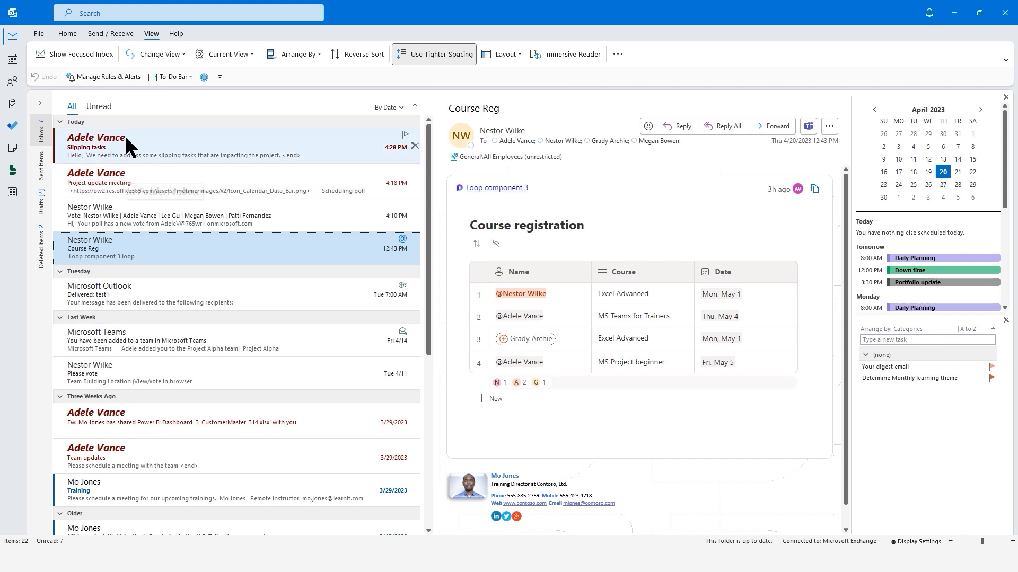
pyautogui.click(180, 144)
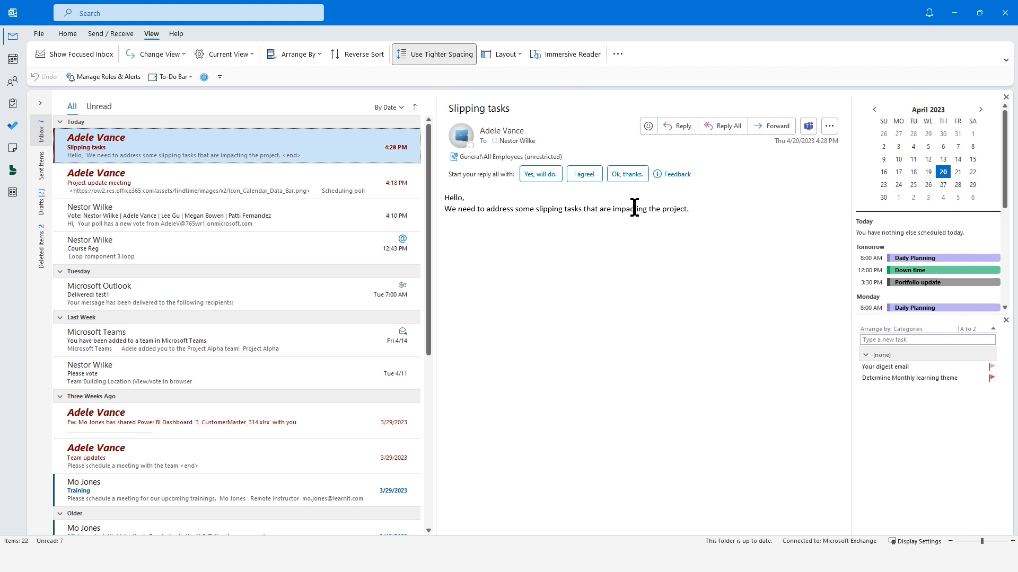
# - Pin the Meeting response command to the ribbon so that it is directly available
pyautogui.click(68, 34)
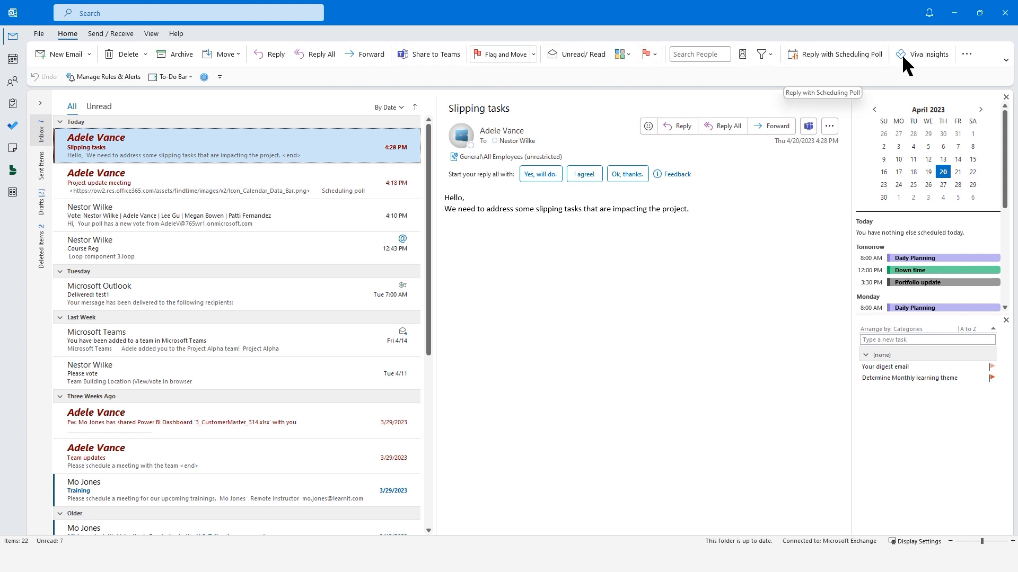
pyautogui.click(967, 52)
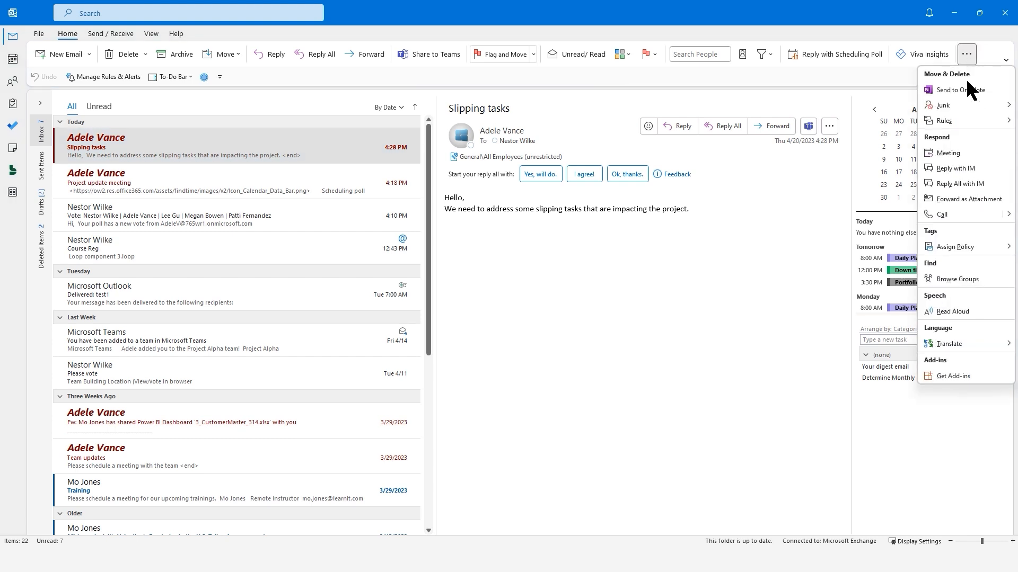
pyautogui.rightClick(942, 153)
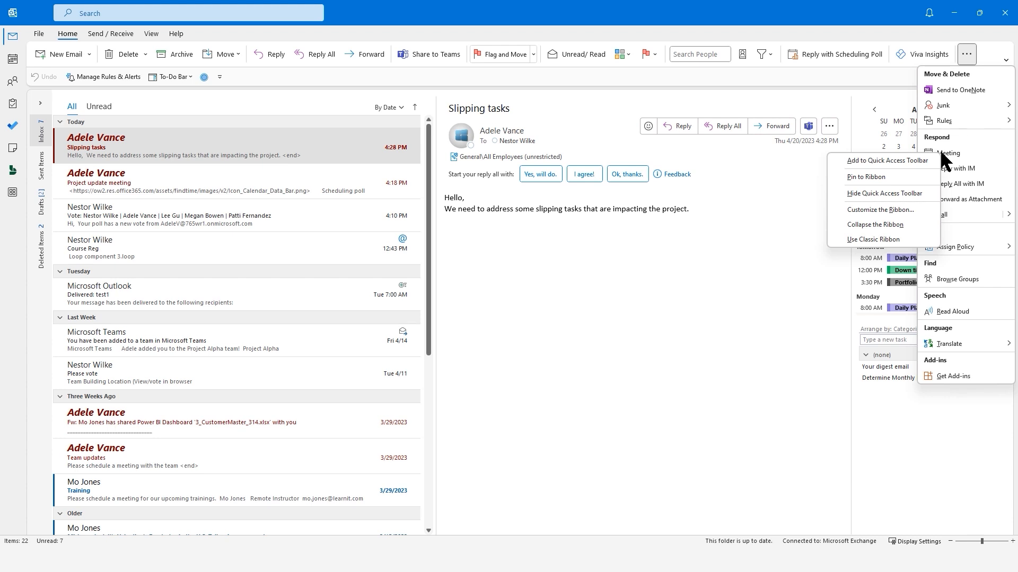
pyautogui.click(865, 177)
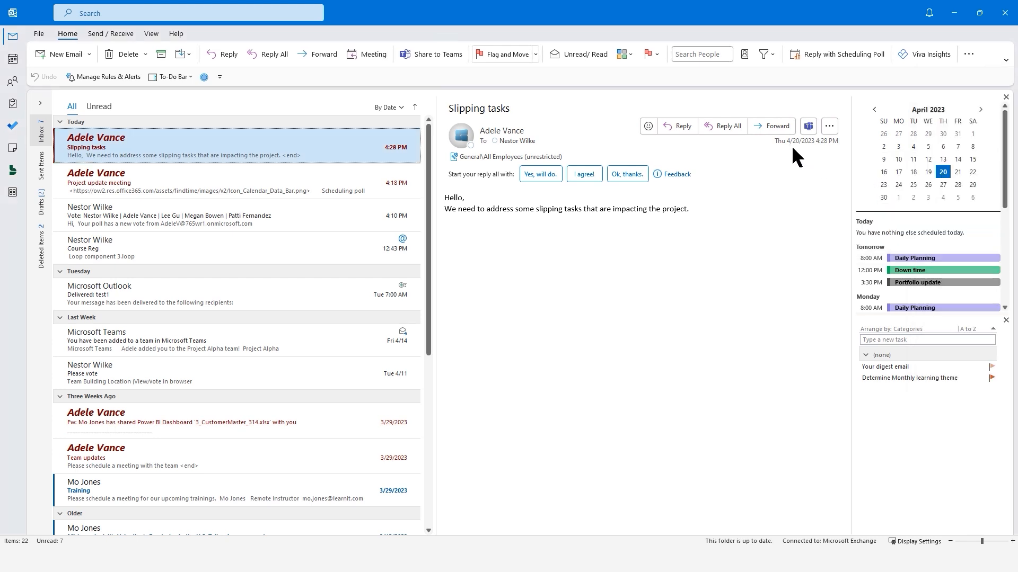
# - Create a meeting request from the Slipping tasks message and review the original message text in its body
pyautogui.click(365, 54)
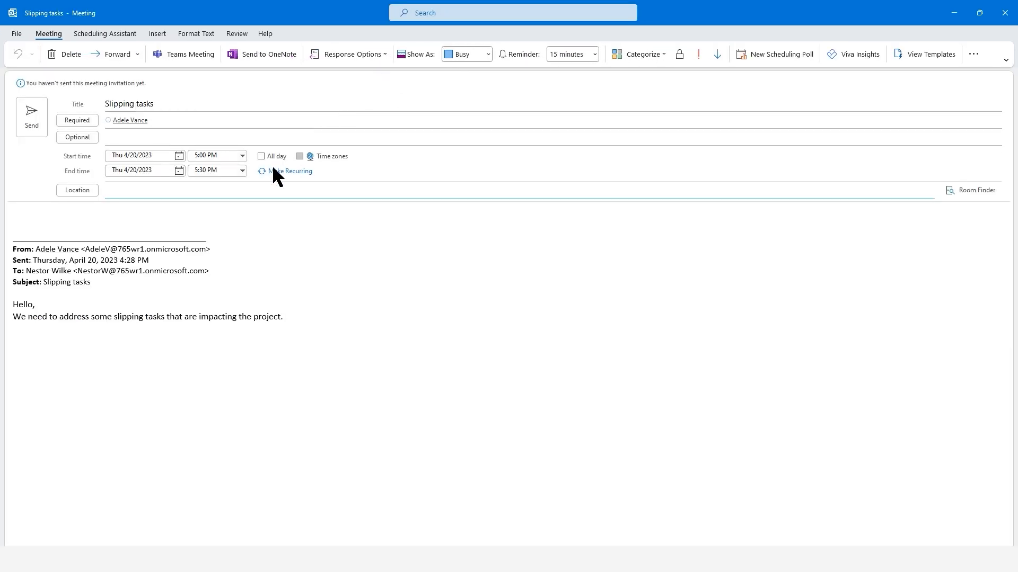
pyautogui.moveTo(672, 18); pyautogui.dragTo(448, 53)
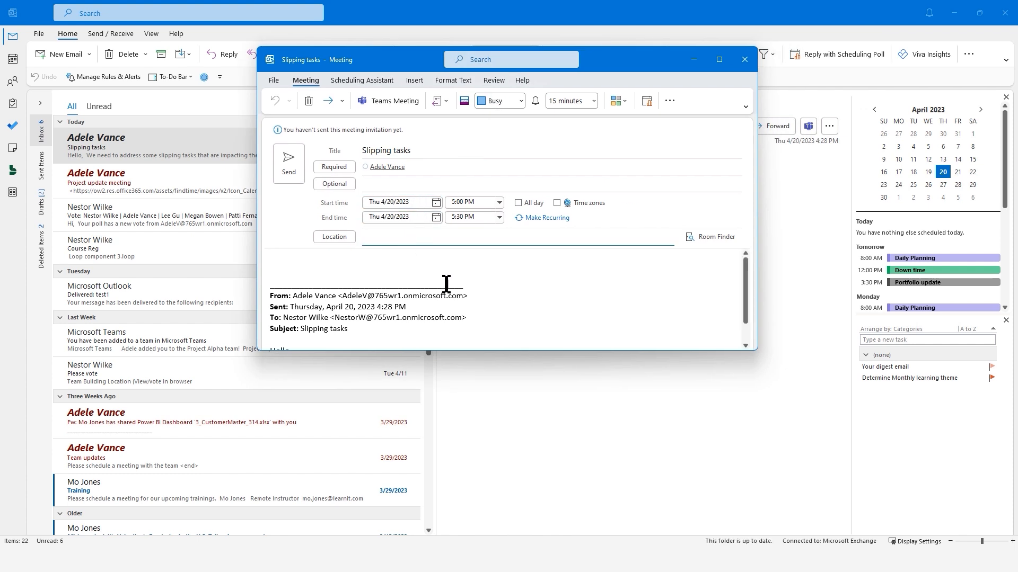
pyautogui.scroll(-1, 451, 286)
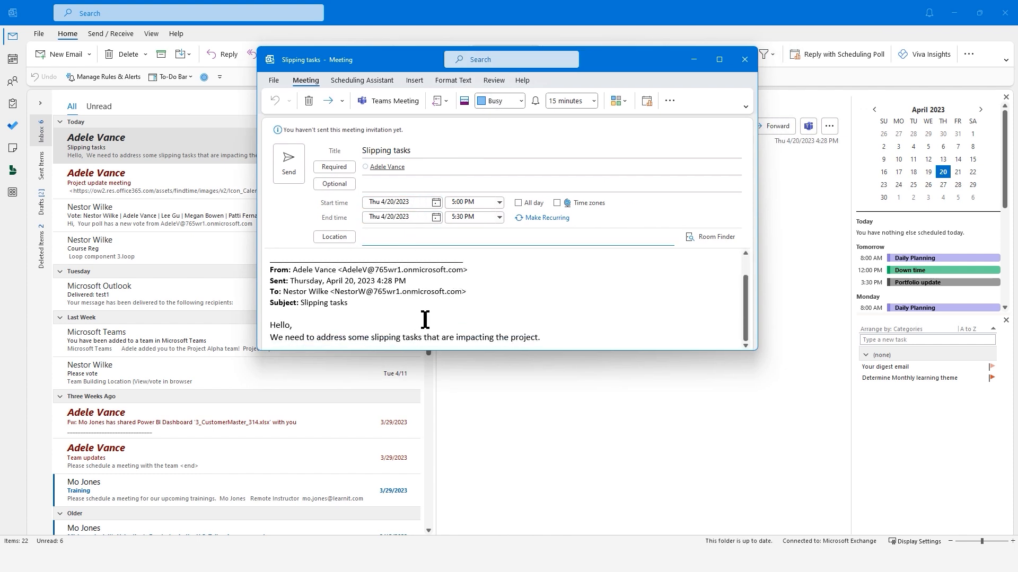
# - Close the unsent meeting request and check the additional response actions available for the Slipping tasks message
pyautogui.scroll(2, 429, 293)
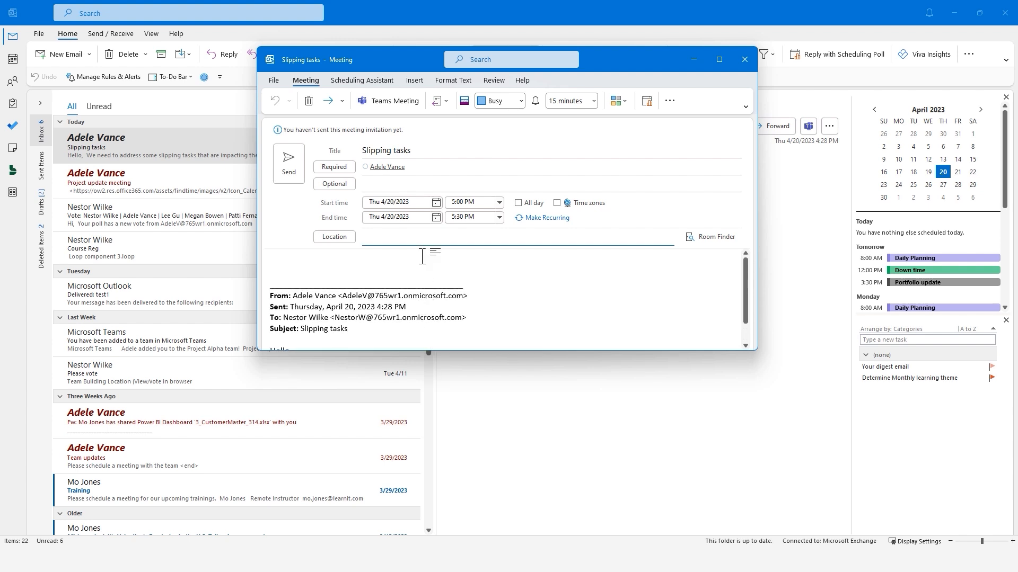
pyautogui.click(745, 59)
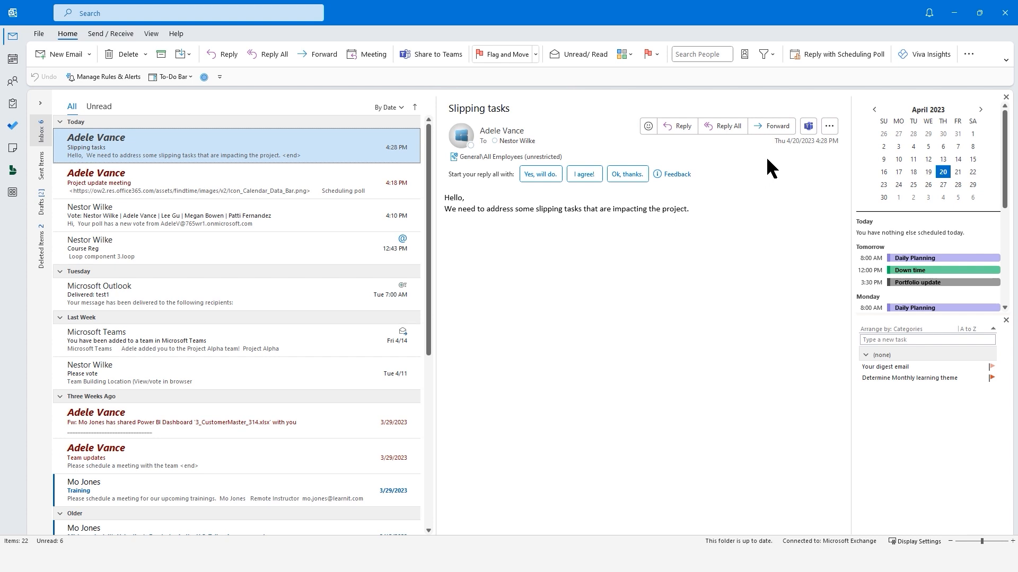
pyautogui.click(830, 130)
pyautogui.click(830, 127)
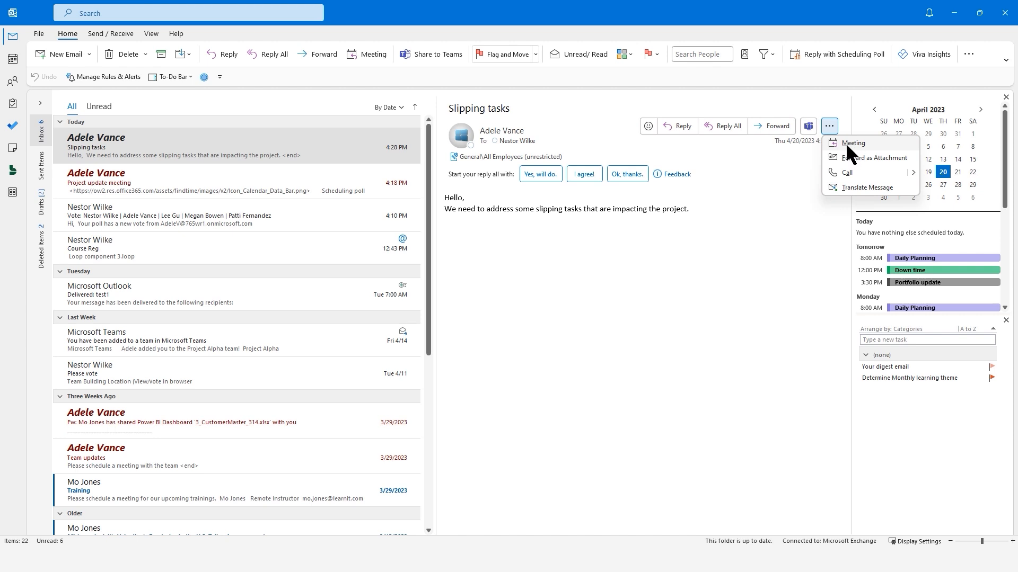
pyautogui.click(561, 252)
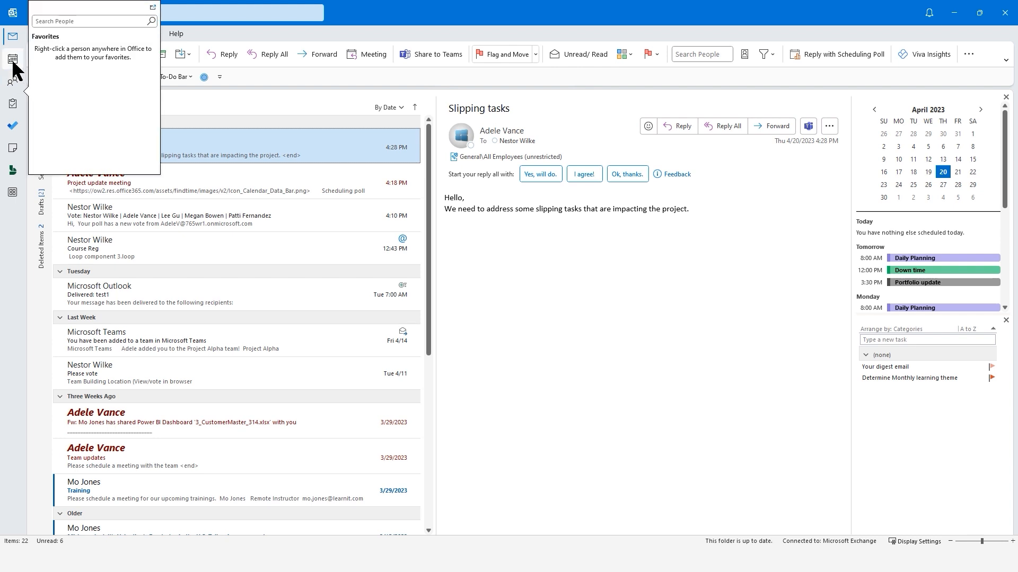
# - Create a calendar appointment directly from the Slipping tasks message and position its window over the inbox
pyautogui.moveTo(154, 142); pyautogui.dragTo(19, 62)
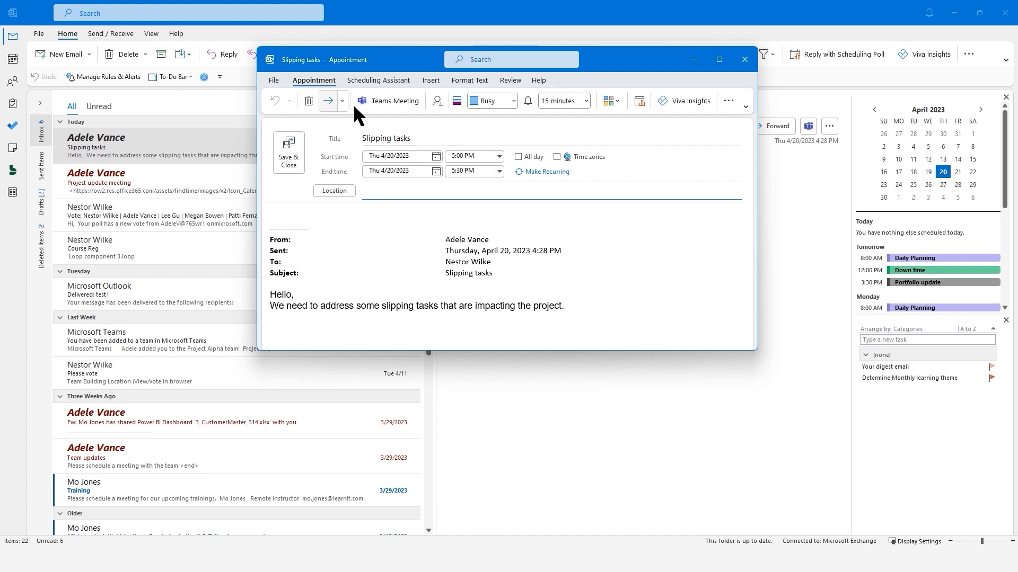
pyautogui.click(612, 65)
pyautogui.moveTo(611, 65); pyautogui.dragTo(529, 114)
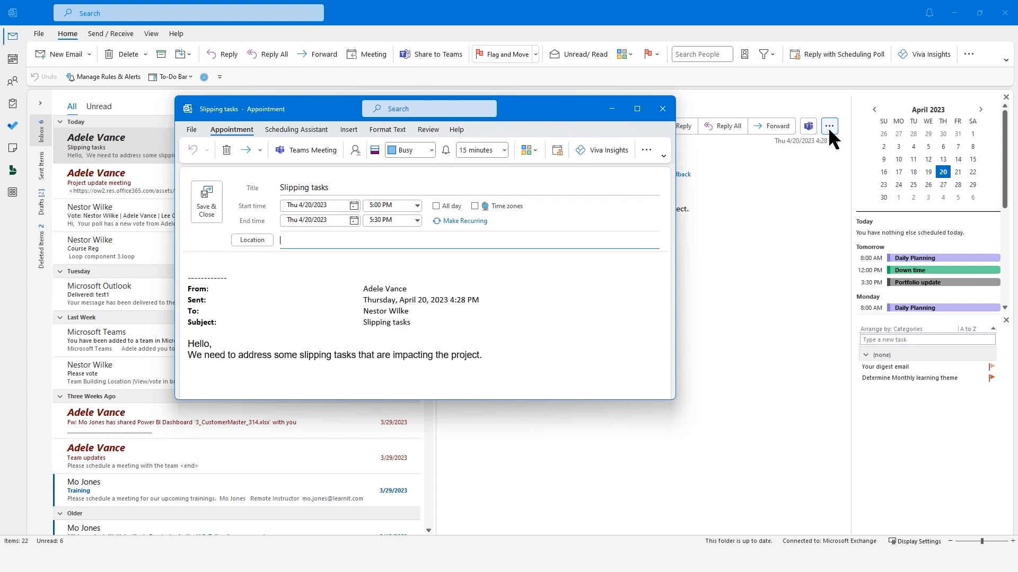
pyautogui.moveTo(519, 114); pyautogui.dragTo(639, 103)
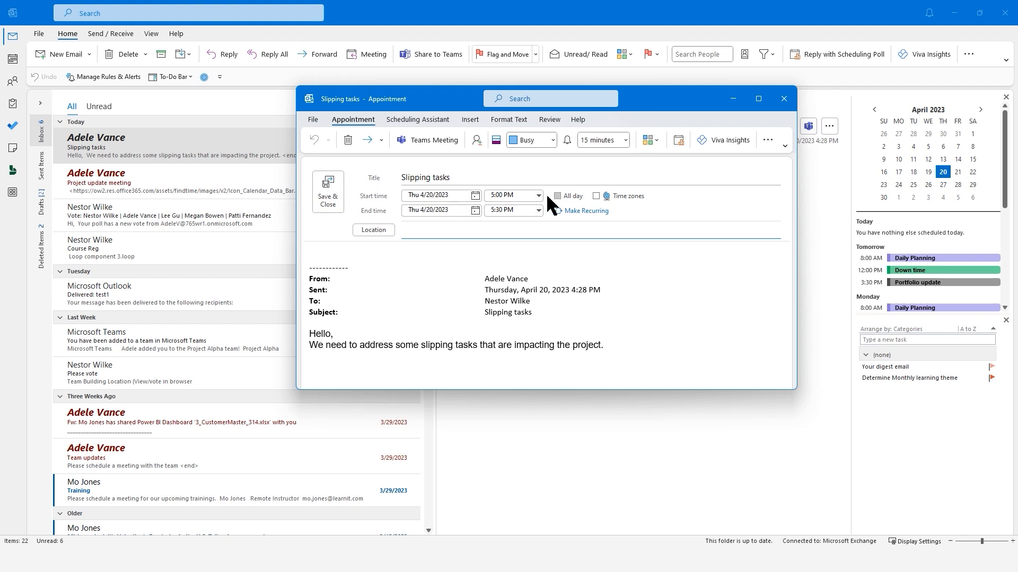
# - Set the Slipping tasks appointment to start on Fri 4/21/2023 at 9:00 AM
pyautogui.click(475, 195)
pyautogui.click(452, 271)
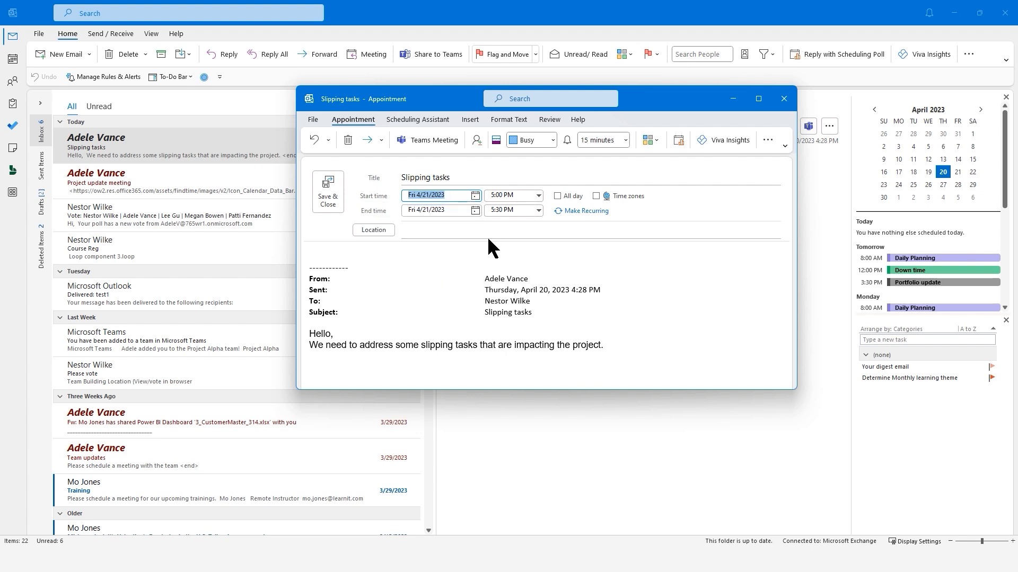
pyautogui.click(539, 195)
pyautogui.moveTo(536, 247); pyautogui.dragTo(537, 229)
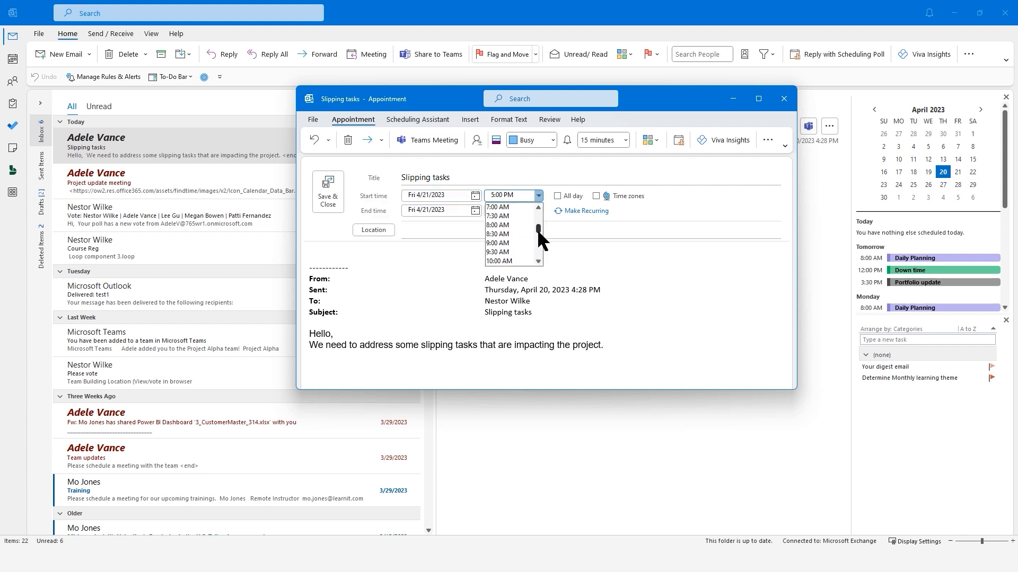
pyautogui.click(504, 244)
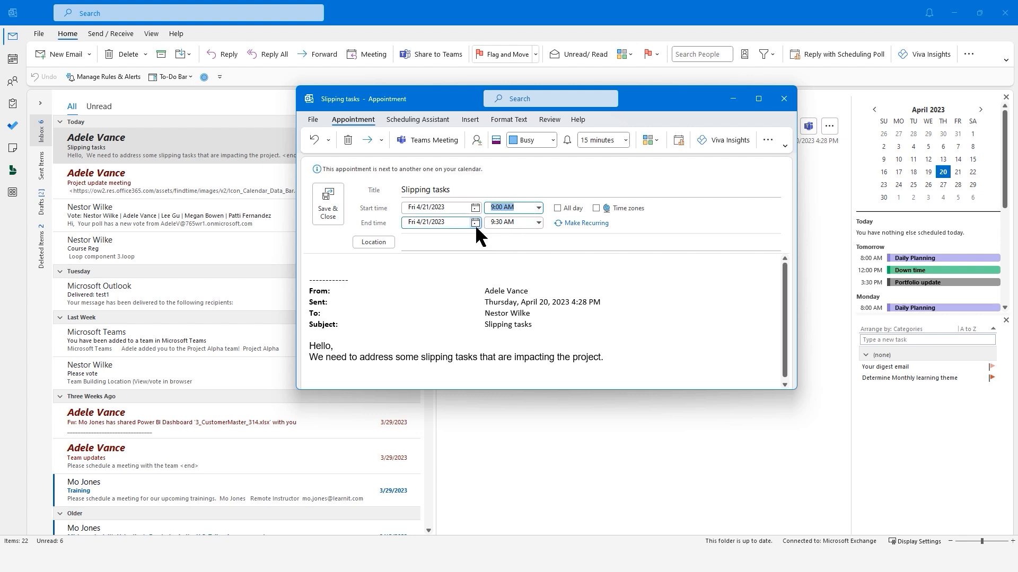
# - Check availability for the appointment in the Scheduling Assistant, then save and close it
pyautogui.click(422, 120)
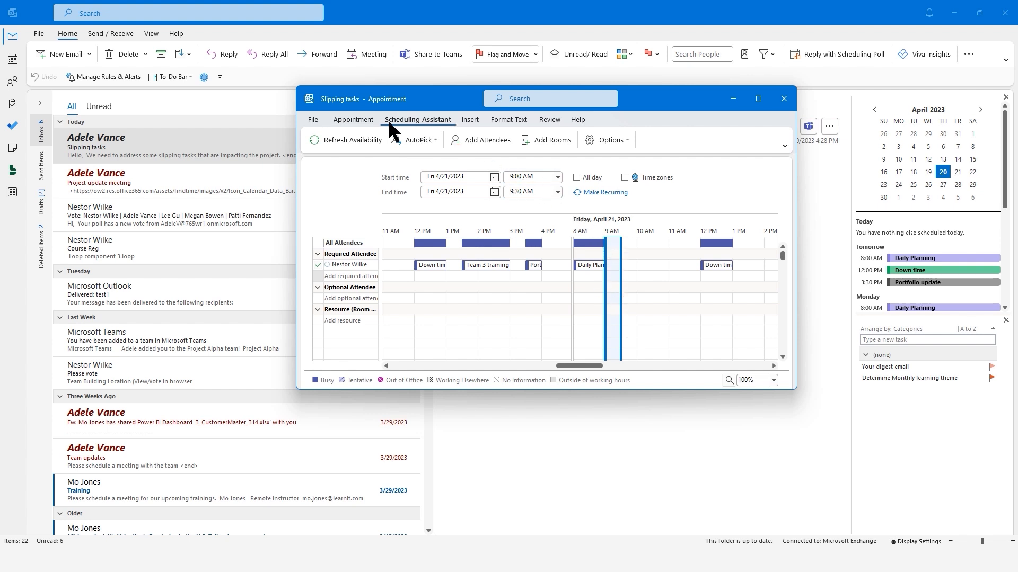
pyautogui.click(360, 117)
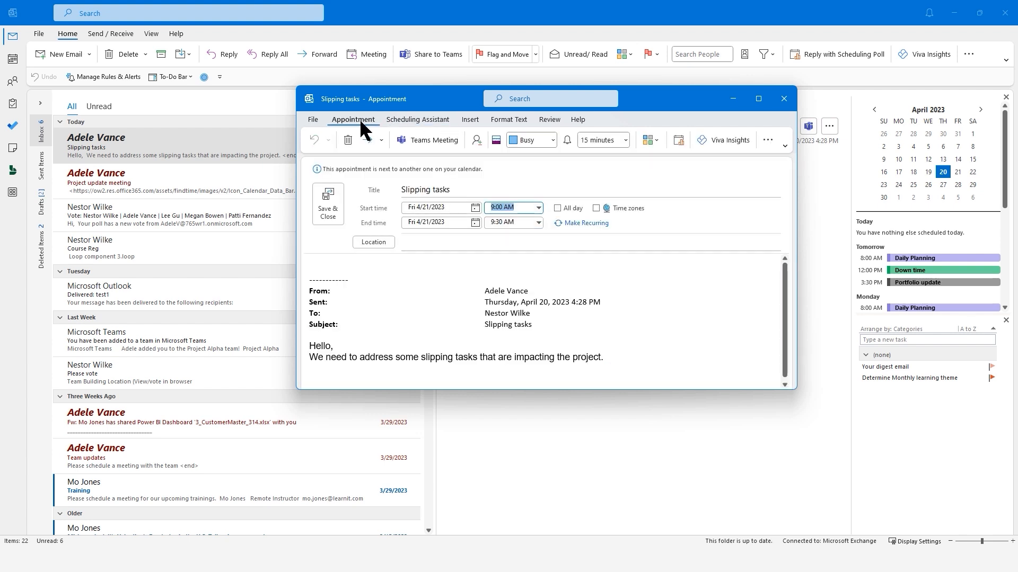
pyautogui.click(335, 215)
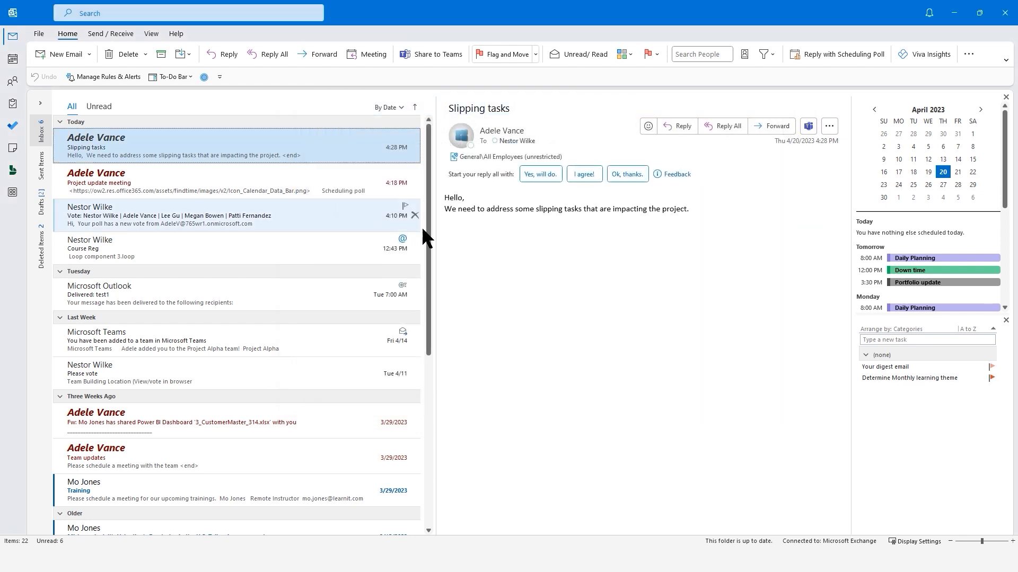
# - Open Friday's Slipping tasks appointment from the calendar and enlarge its window to review the included message text
pyautogui.click(14, 61)
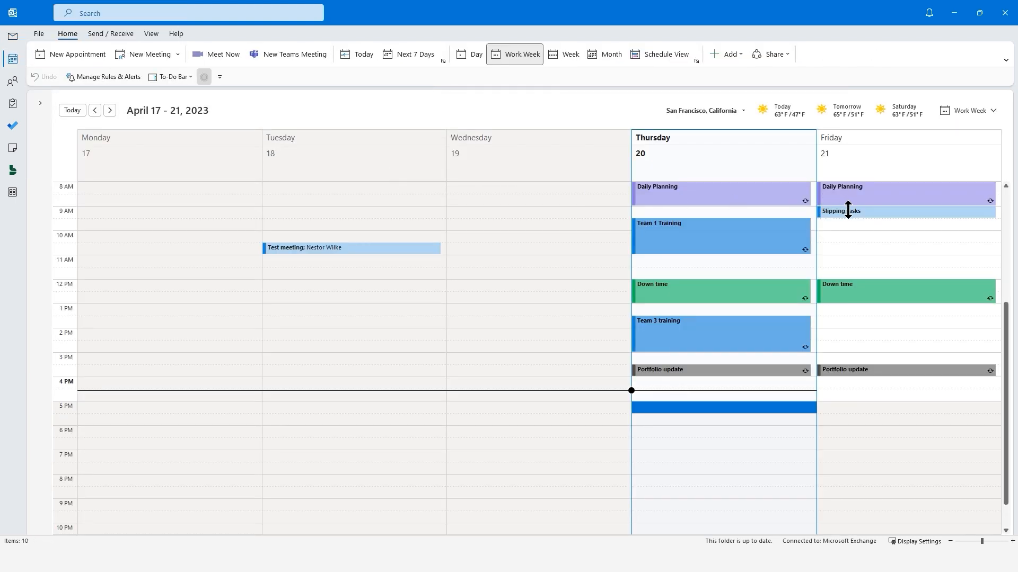
pyautogui.moveTo(867, 212)
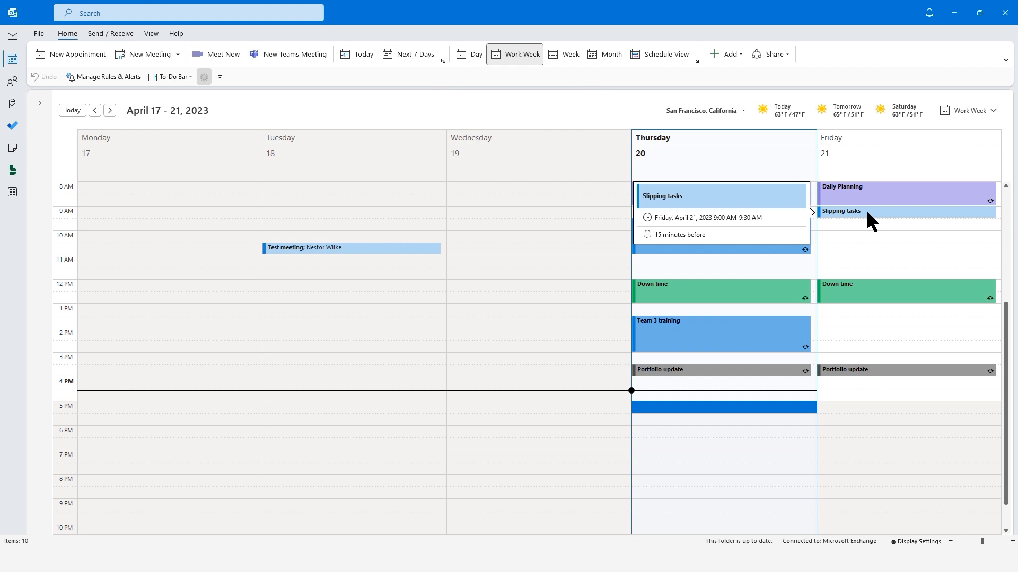
pyautogui.doubleClick(866, 211)
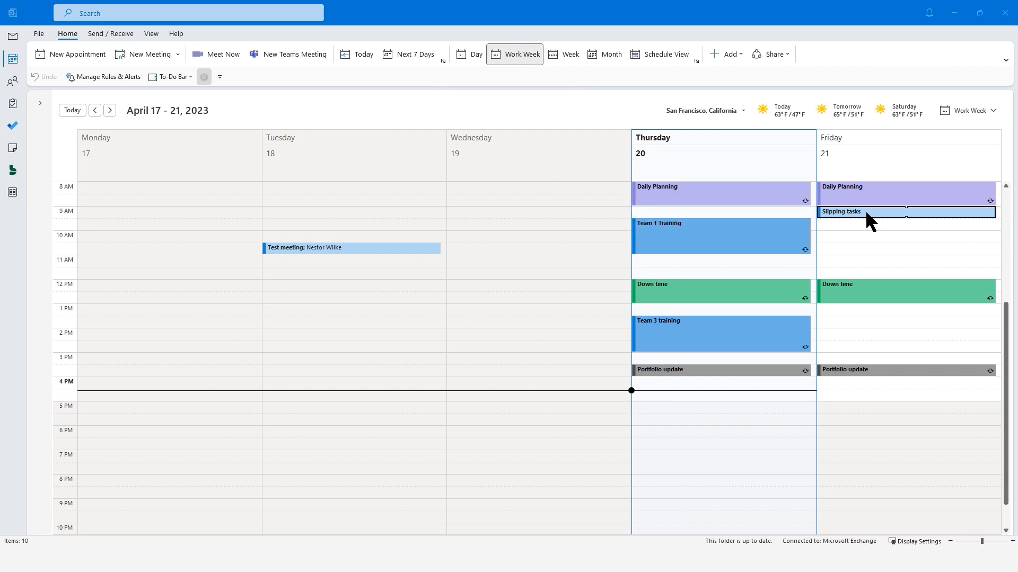
pyautogui.moveTo(672, 102); pyautogui.dragTo(656, 91)
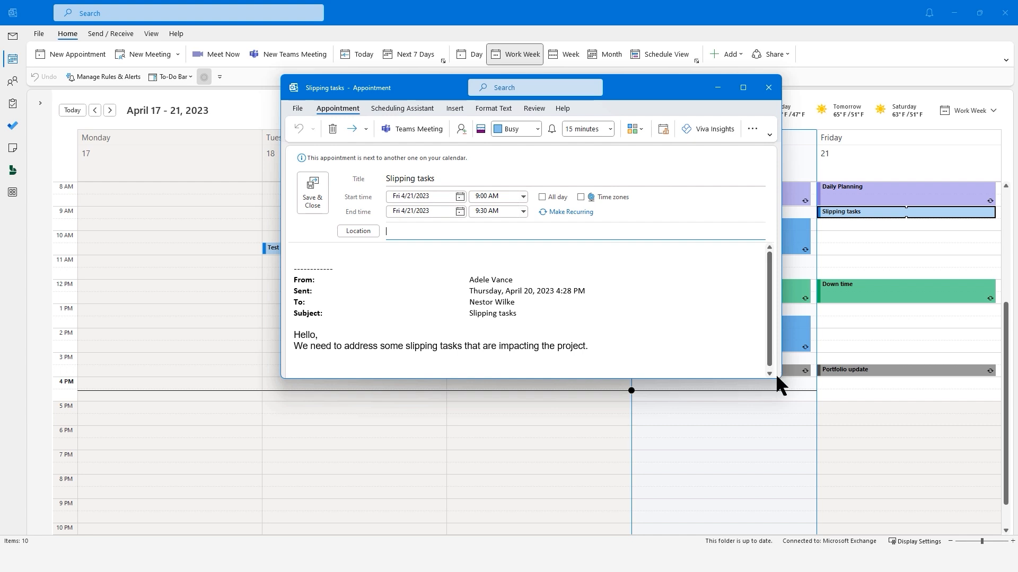
pyautogui.moveTo(782, 380); pyautogui.dragTo(866, 431)
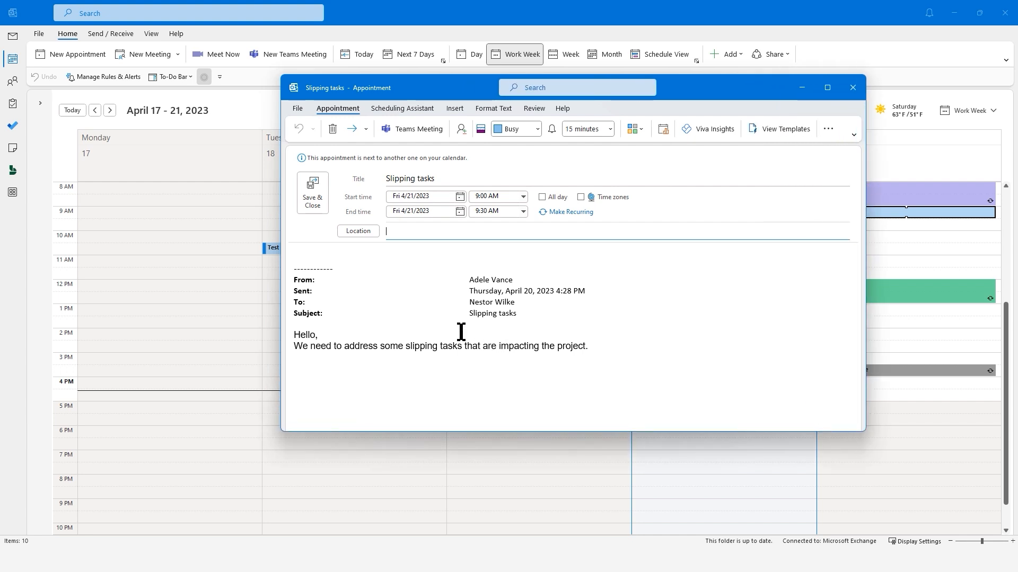
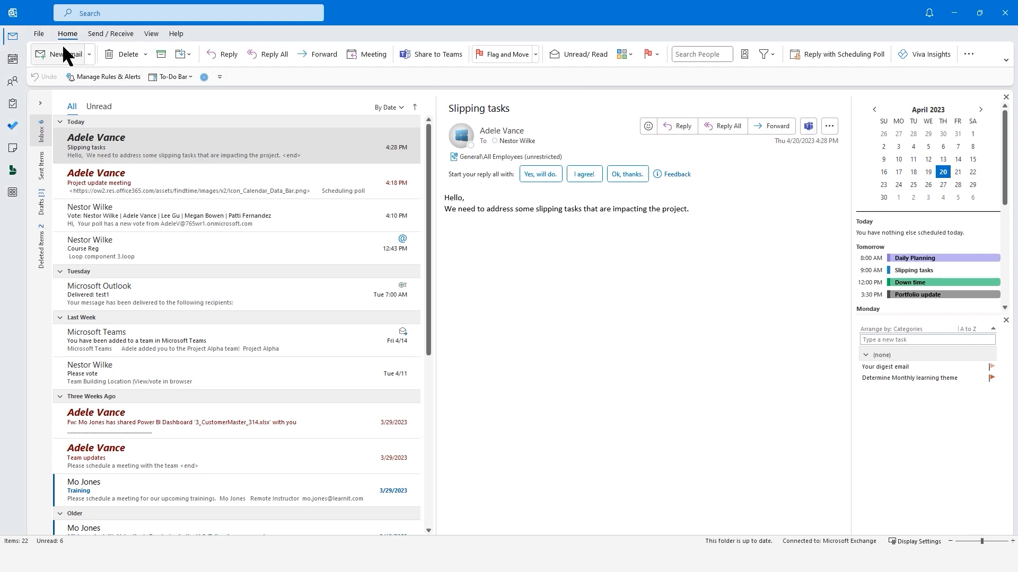
# - Open a blank meeting request from the calendar to examine its form, and close it unsent
pyautogui.click(13, 60)
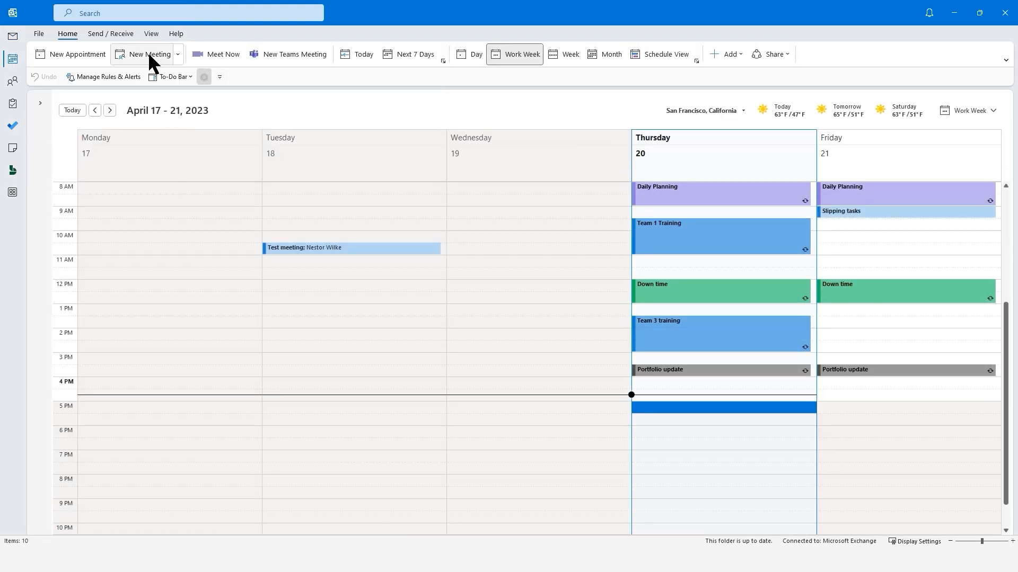
pyautogui.click(149, 54)
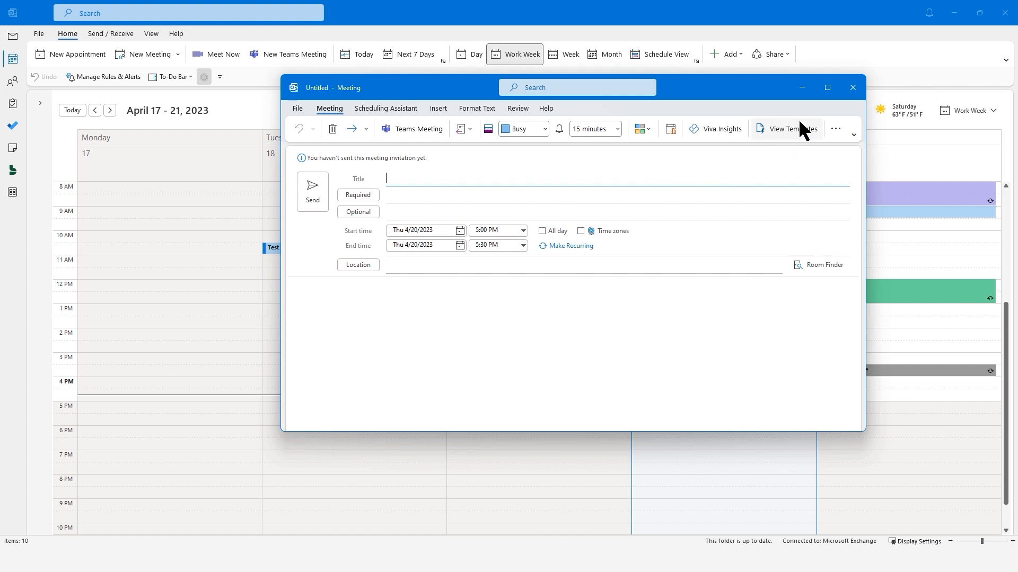
pyautogui.click(852, 89)
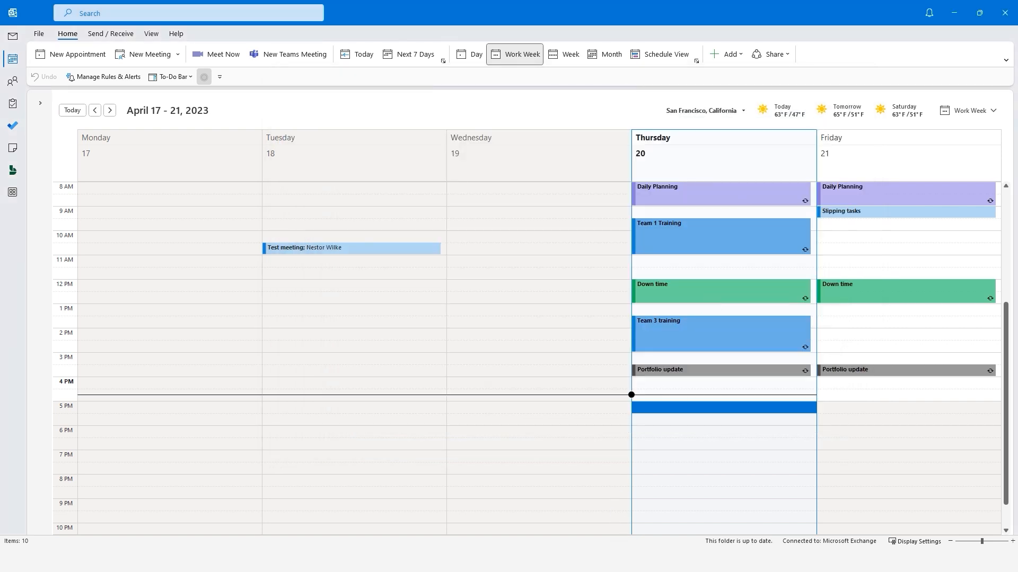
# - Switch to Outlook on the web and open the voting page from the Project B rundown scheduling poll email
pyautogui.moveTo(613, 559)
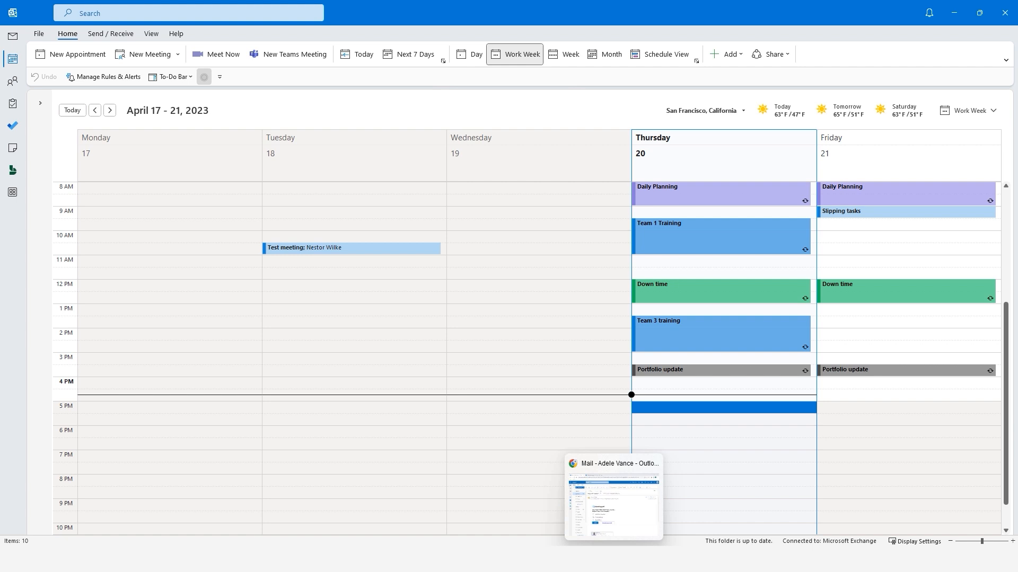
pyautogui.click(618, 522)
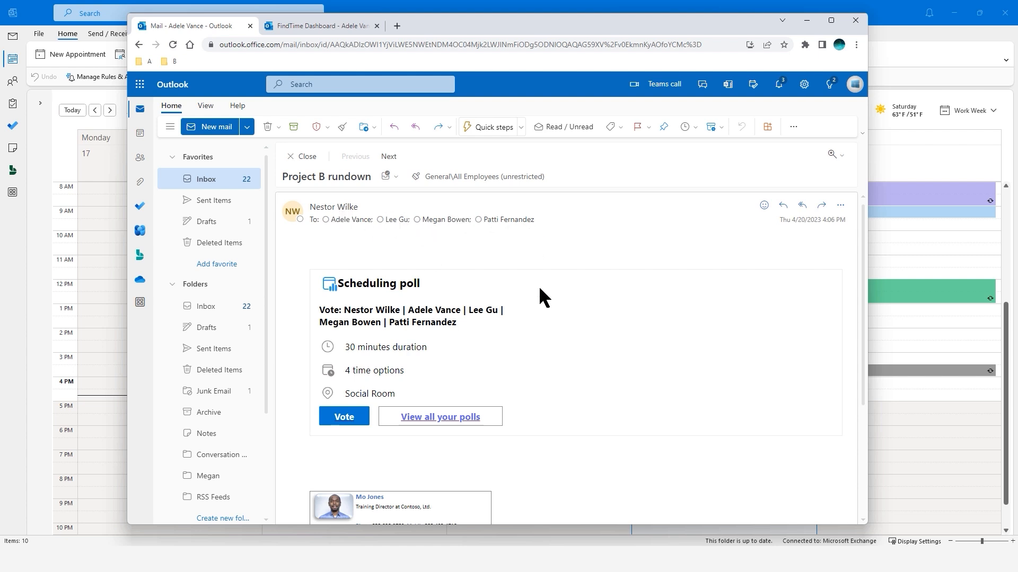
pyautogui.scroll(-1, 572, 291)
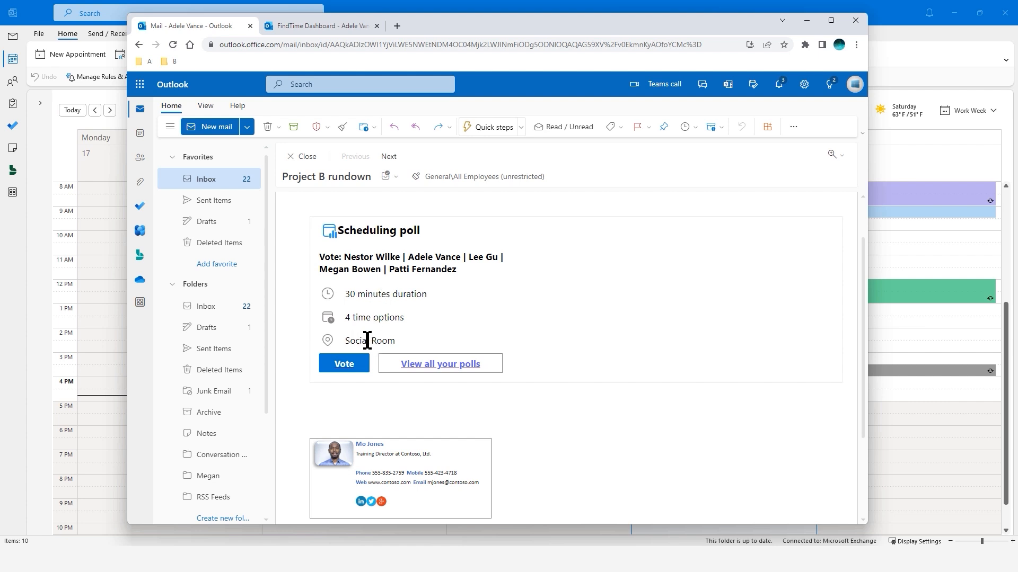
pyautogui.click(344, 364)
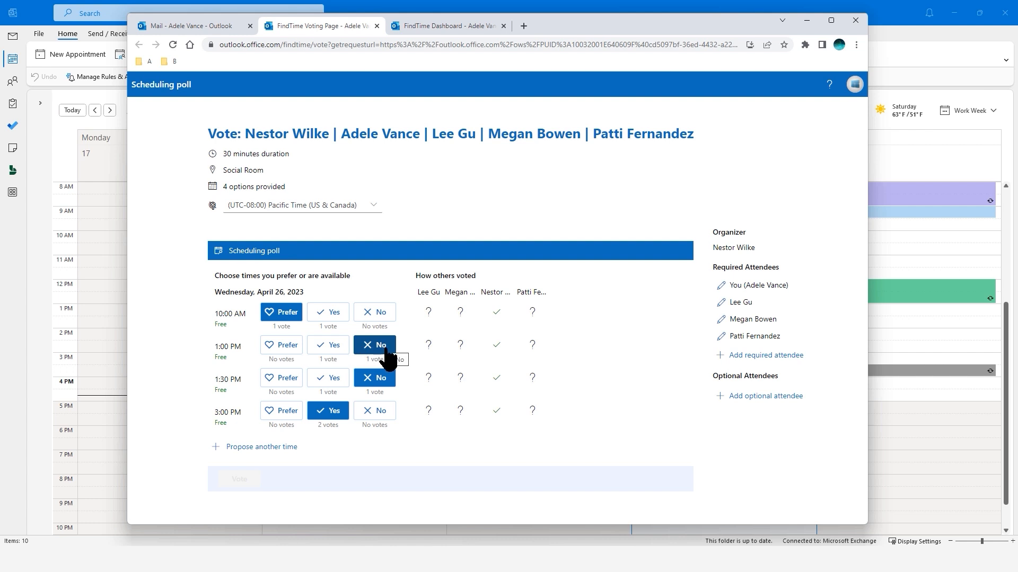
# - Review the attendee's votes on the proposed times, close the voting page and poll email, and return to desktop Outlook
pyautogui.click(327, 412)
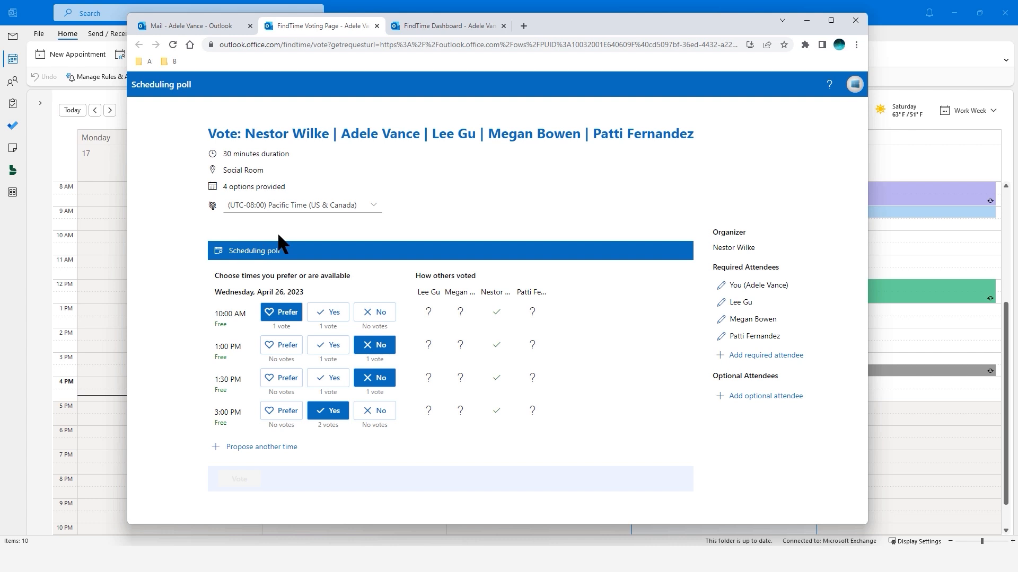
pyautogui.click(376, 25)
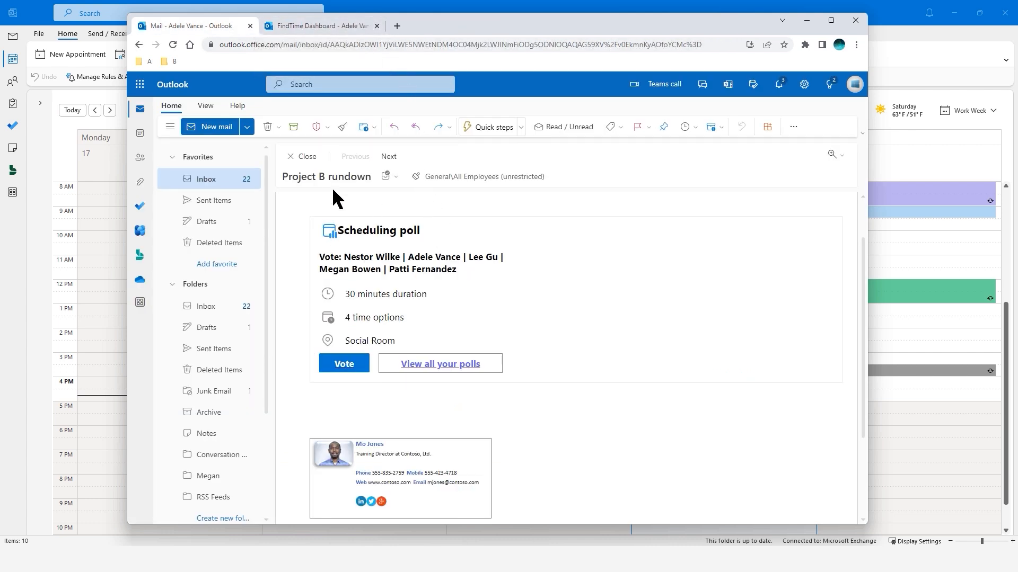
pyautogui.click(307, 157)
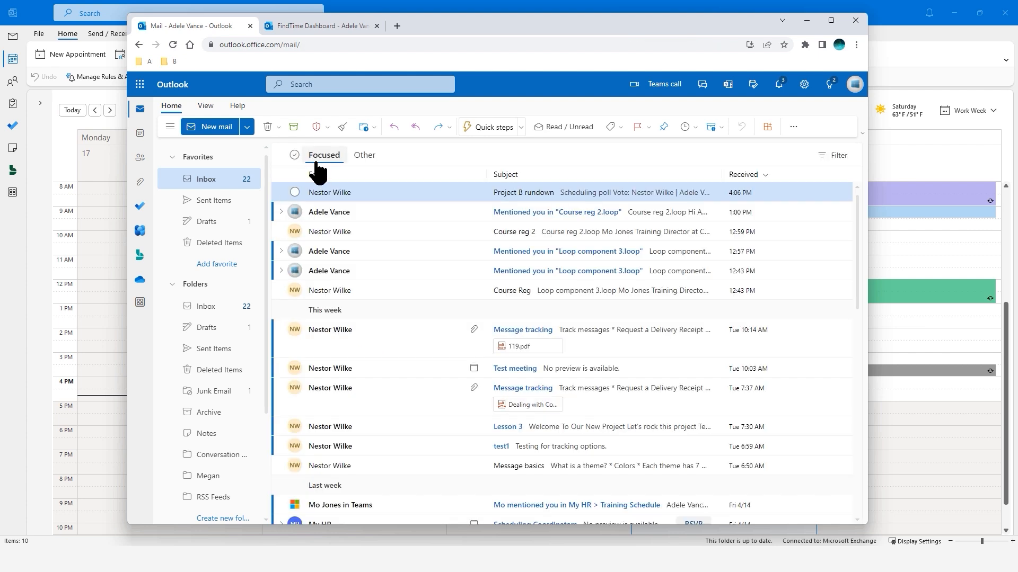
pyautogui.click(904, 53)
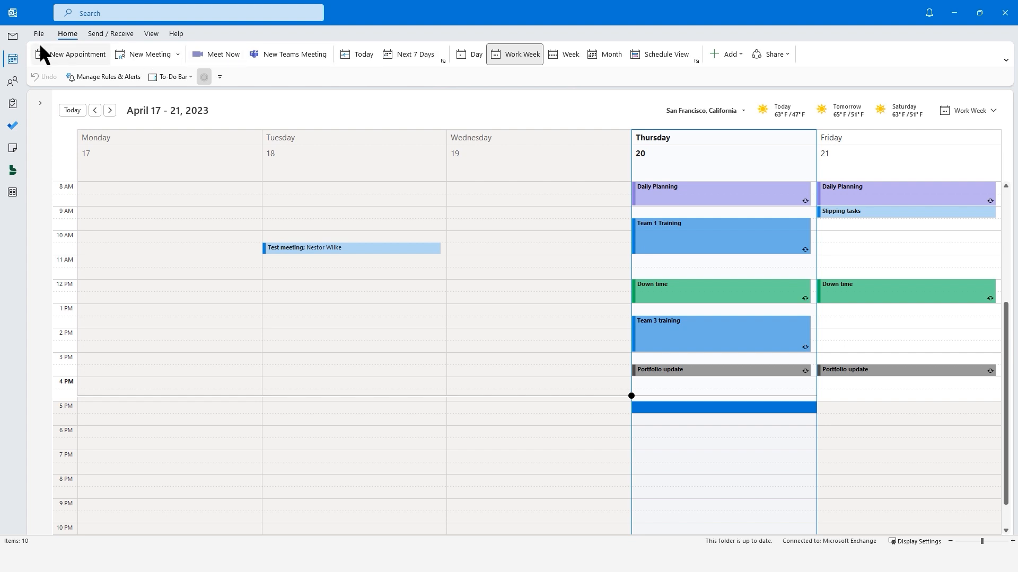
# - Open the scheduling poll's vote notification in the inbox and review the responses for each proposed April 26 time
pyautogui.click(13, 35)
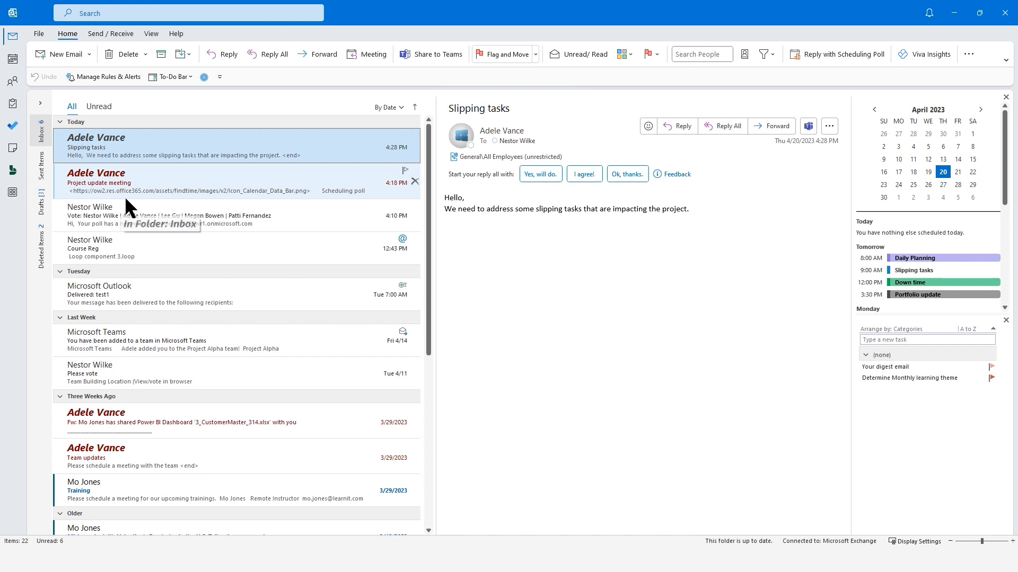
pyautogui.click(145, 214)
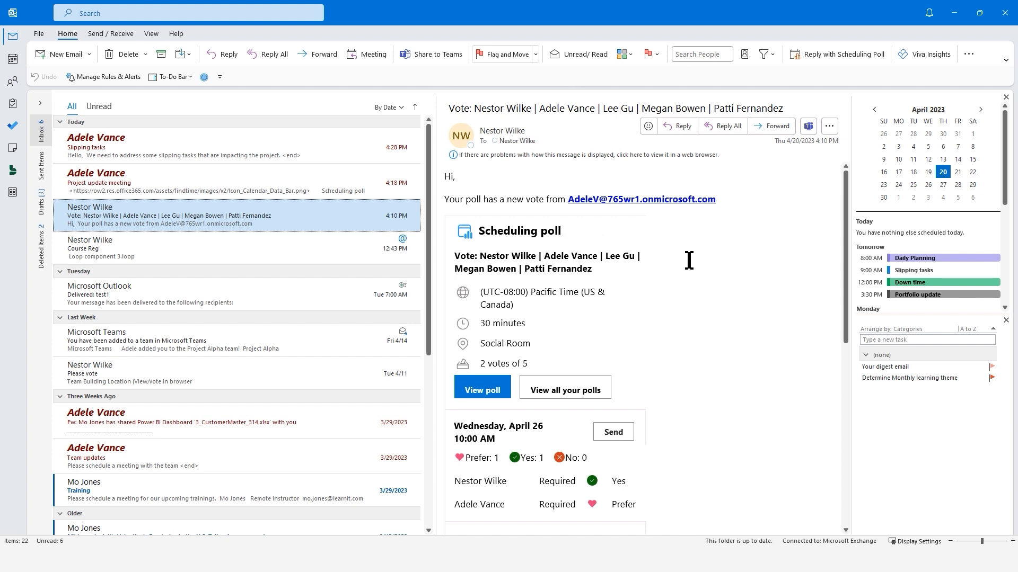
pyautogui.scroll(-2, 692, 260)
pyautogui.scroll(-6, 701, 265)
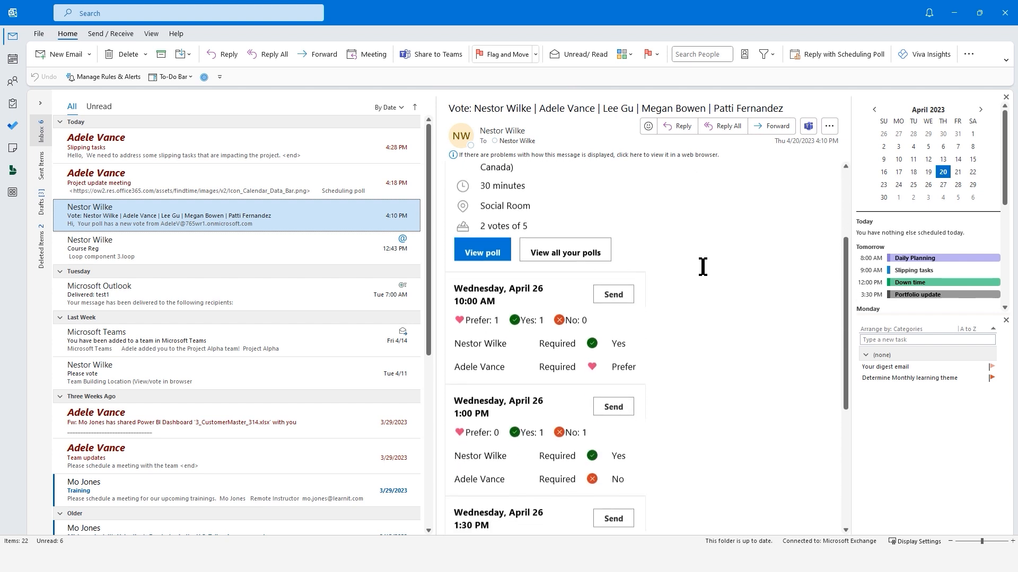
pyautogui.scroll(-3, 703, 266)
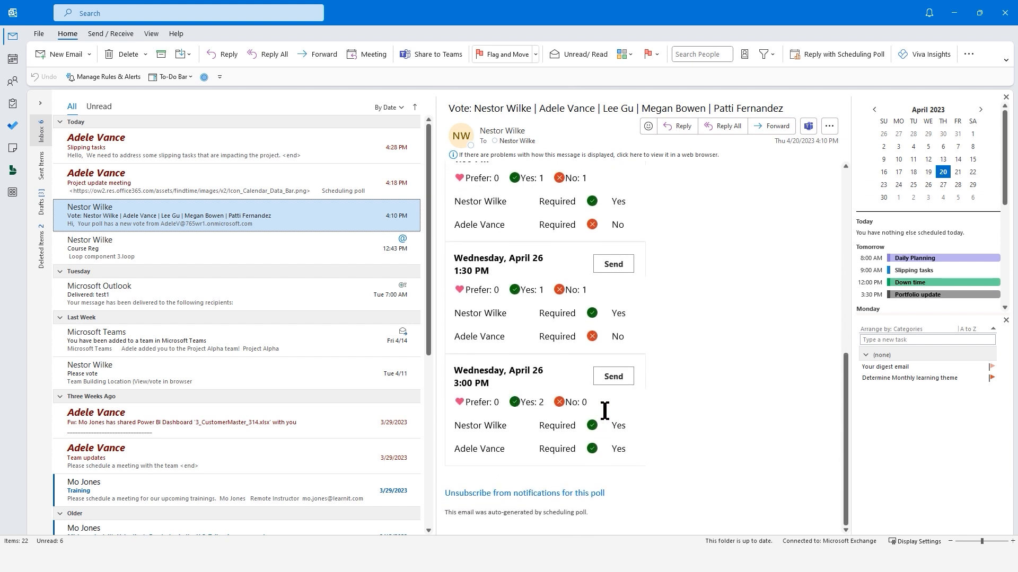
pyautogui.scroll(2, 624, 380)
pyautogui.scroll(7, 624, 382)
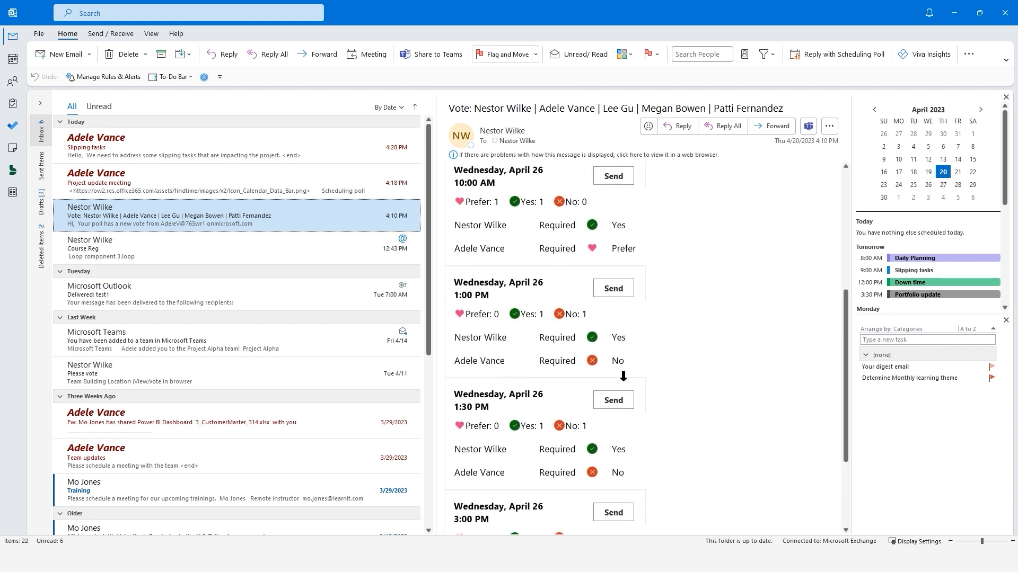
# - Review the poll summary at the start of the vote notification, including its time zone, duration and location
pyautogui.scroll(2, 624, 379)
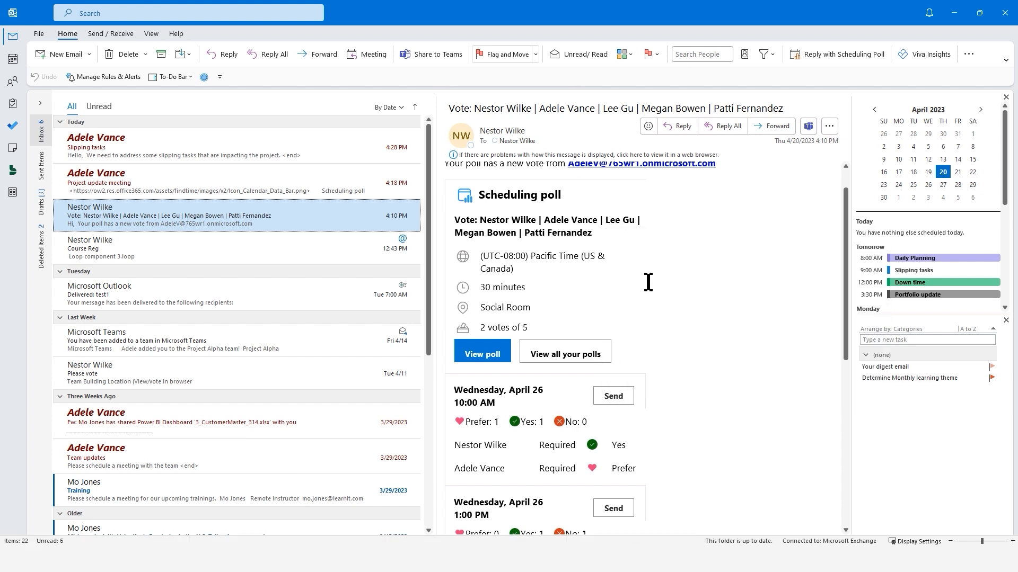
pyautogui.scroll(1, 647, 282)
pyautogui.scroll(1, 648, 282)
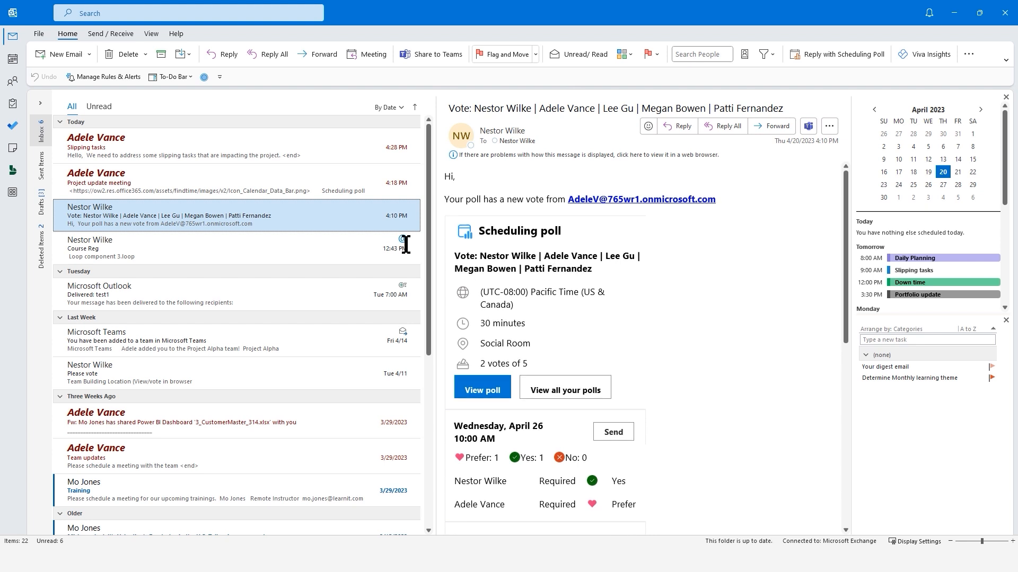
# - Start a scheduling poll from the Project Update for April message, with the date 4/24/2023 and a duration of 01:00
pyautogui.moveTo(0, 186); pyautogui.dragTo(644, 105)
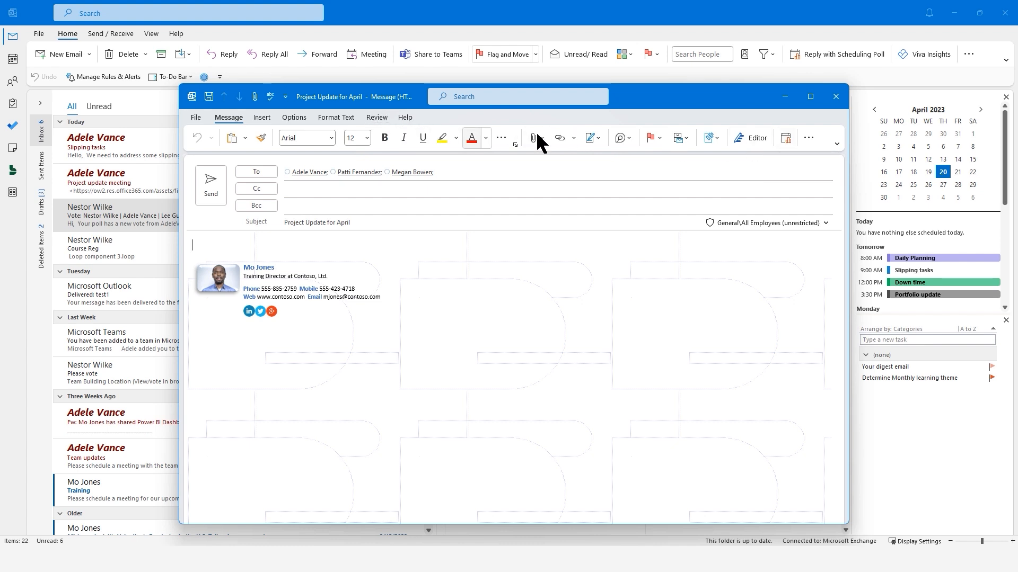
pyautogui.click(787, 139)
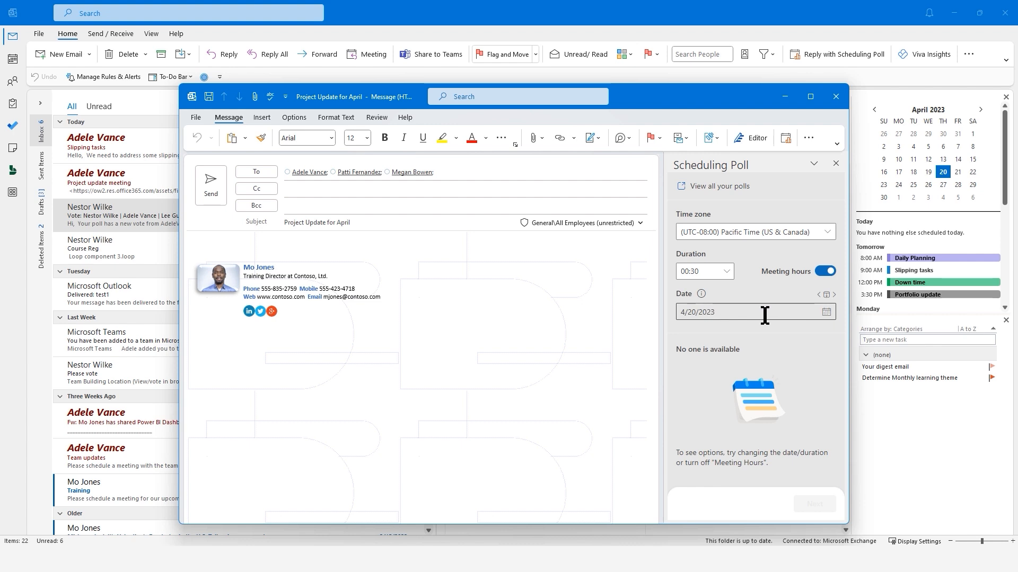
pyautogui.click(826, 313)
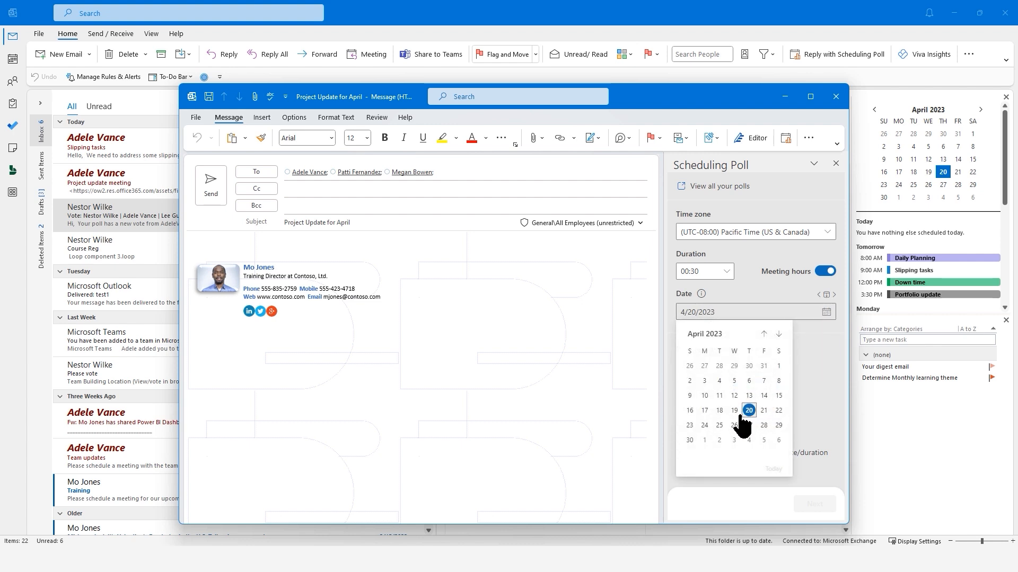
pyautogui.click(704, 425)
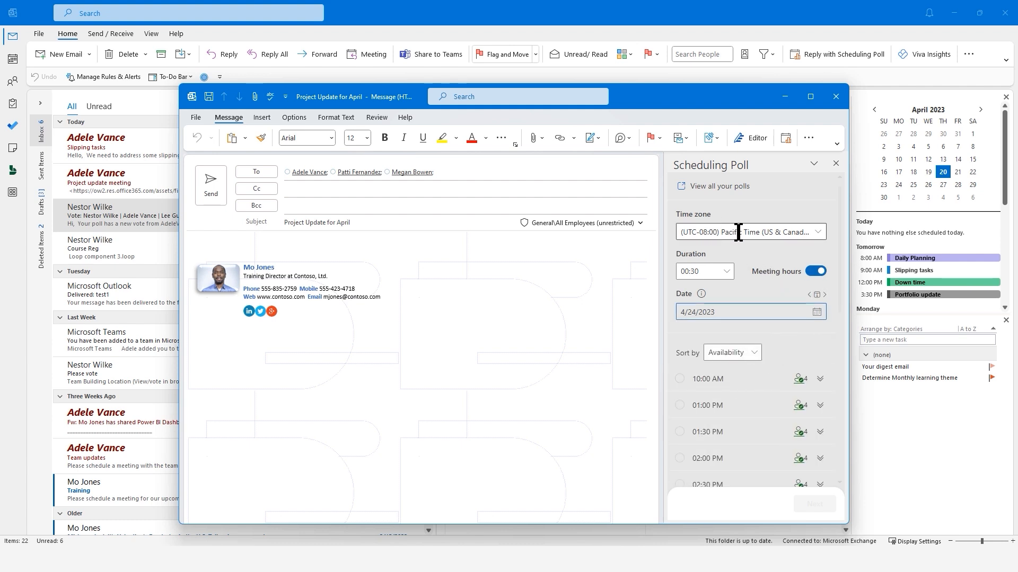
pyautogui.click(726, 272)
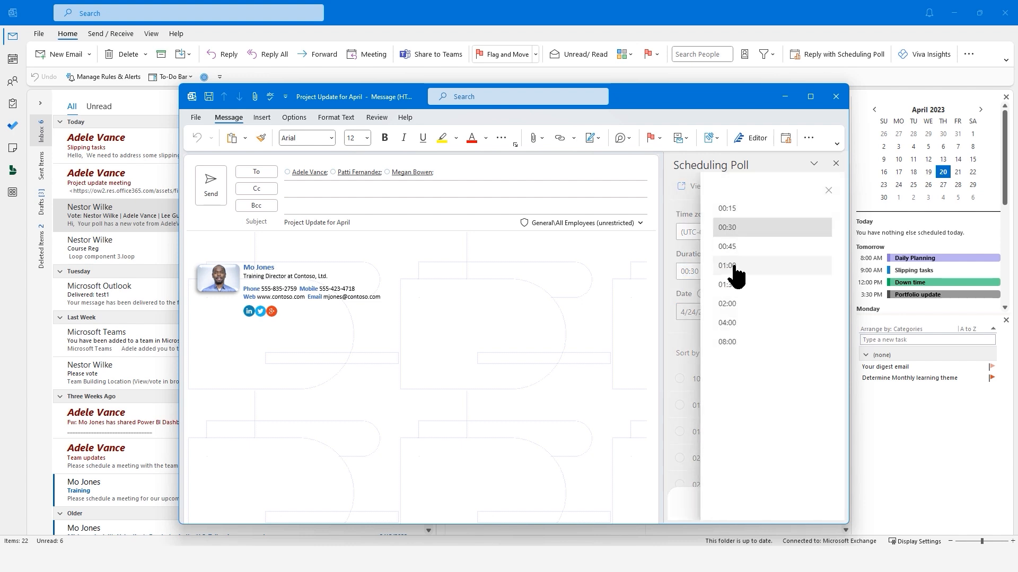
pyautogui.click(727, 267)
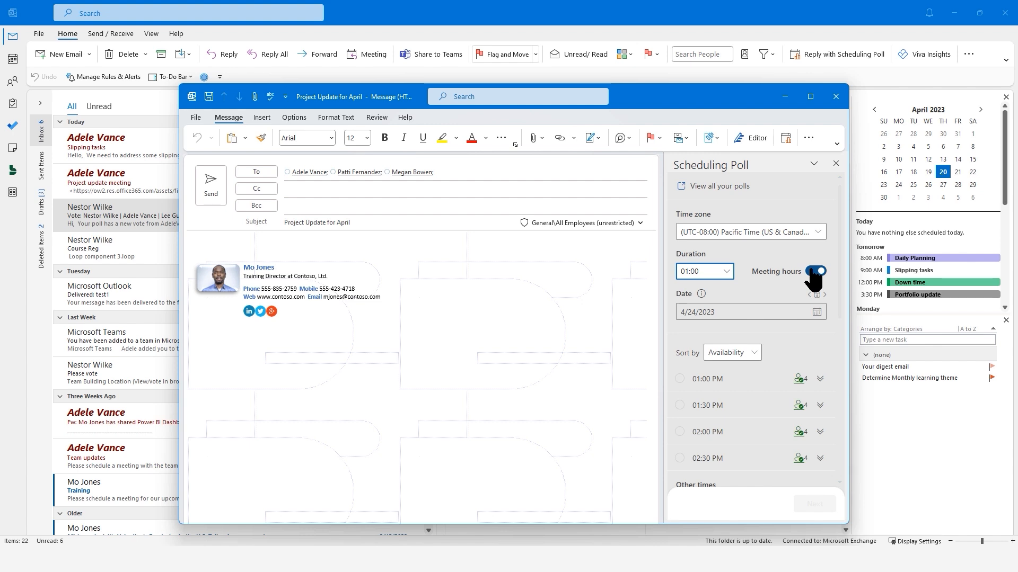
# - Examine attendee availability for the suggested times and other times on 4/24/2023
pyautogui.scroll(-3, 792, 284)
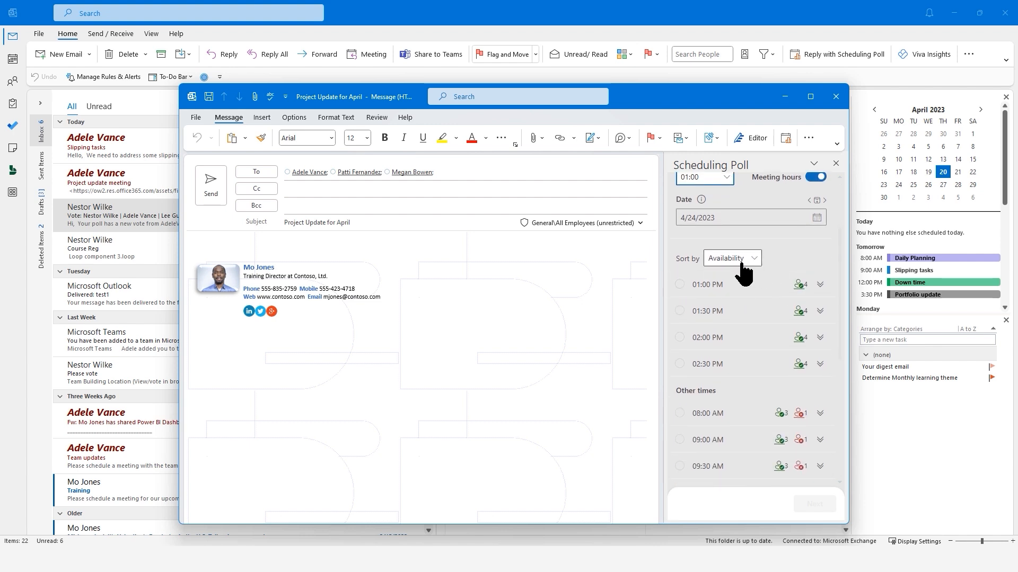
pyautogui.moveTo(675, 245); pyautogui.dragTo(783, 271)
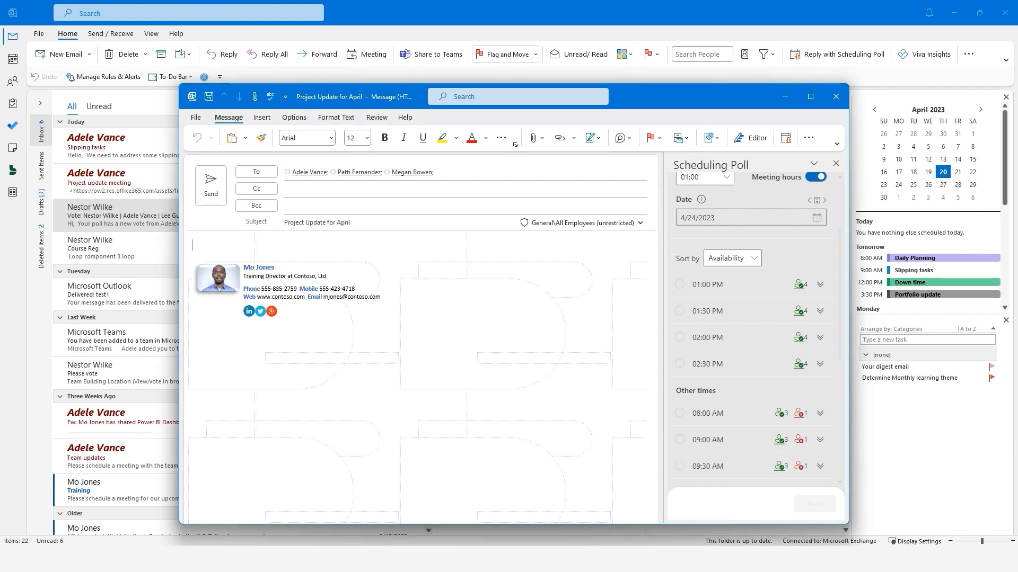
pyautogui.scroll(-6, 768, 405)
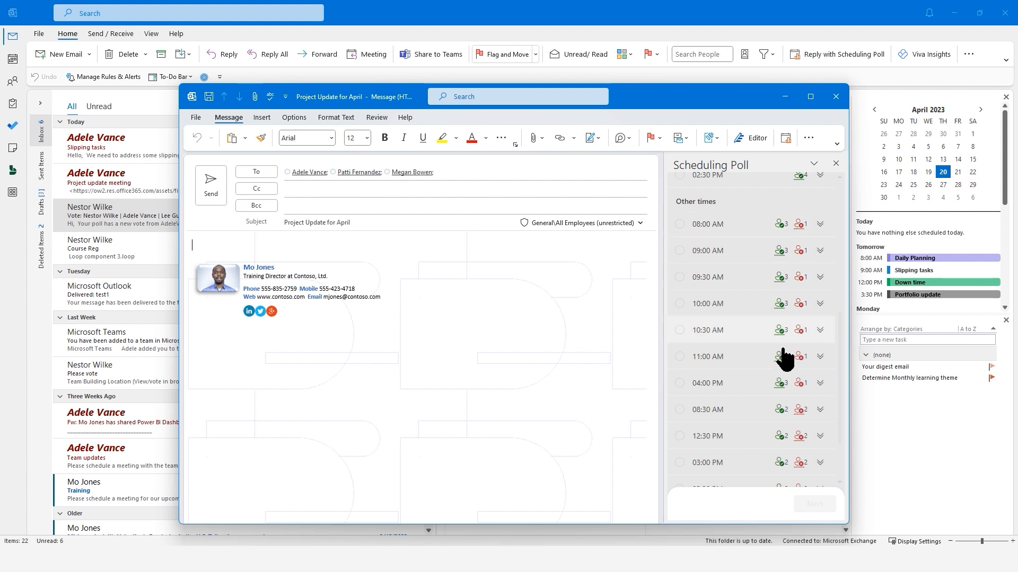
pyautogui.moveTo(781, 413)
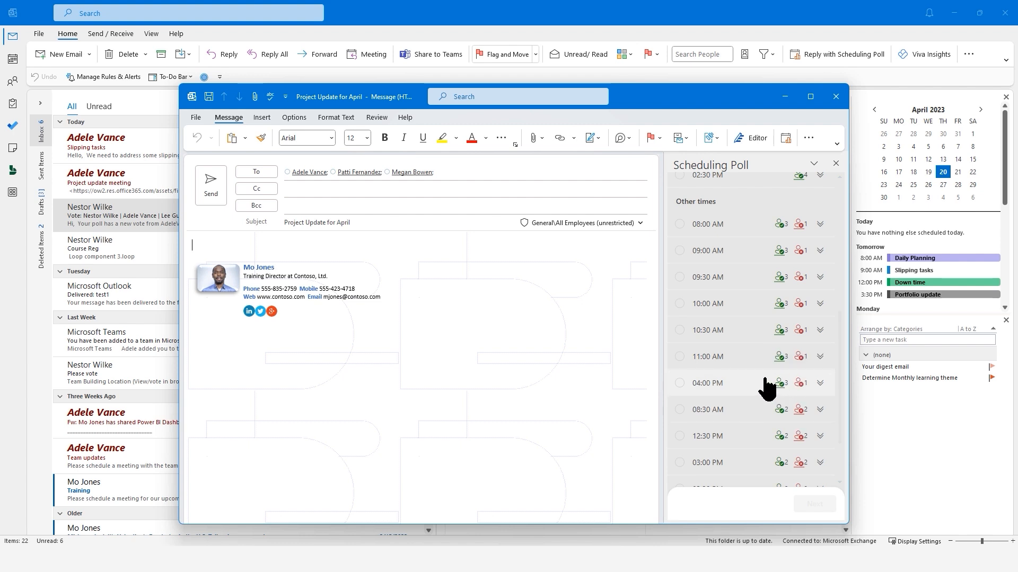
pyautogui.scroll(5, 767, 388)
pyautogui.scroll(2, 765, 392)
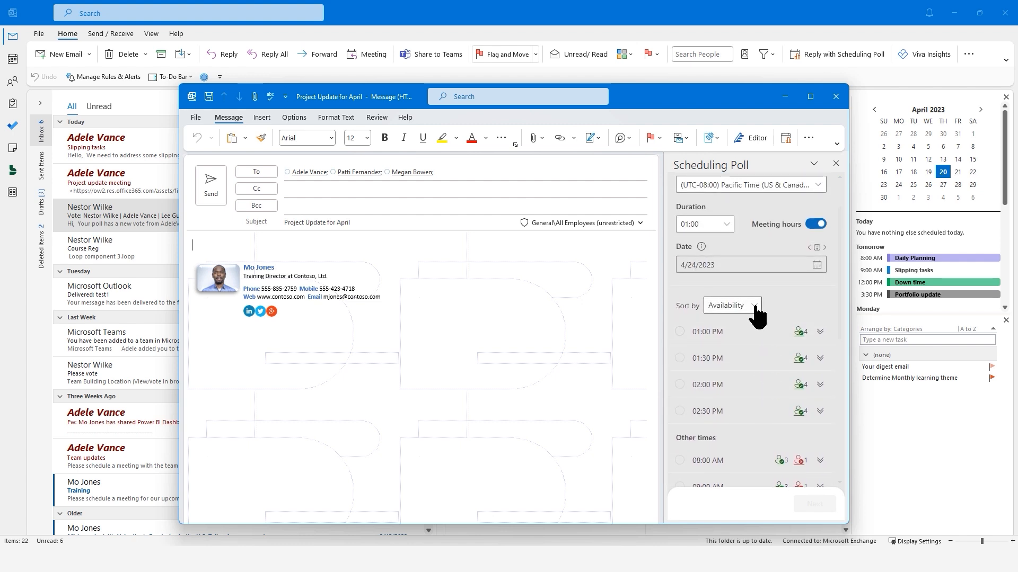
# - Sort the suggested meeting times by Time and look through the reordered slots
pyautogui.click(753, 306)
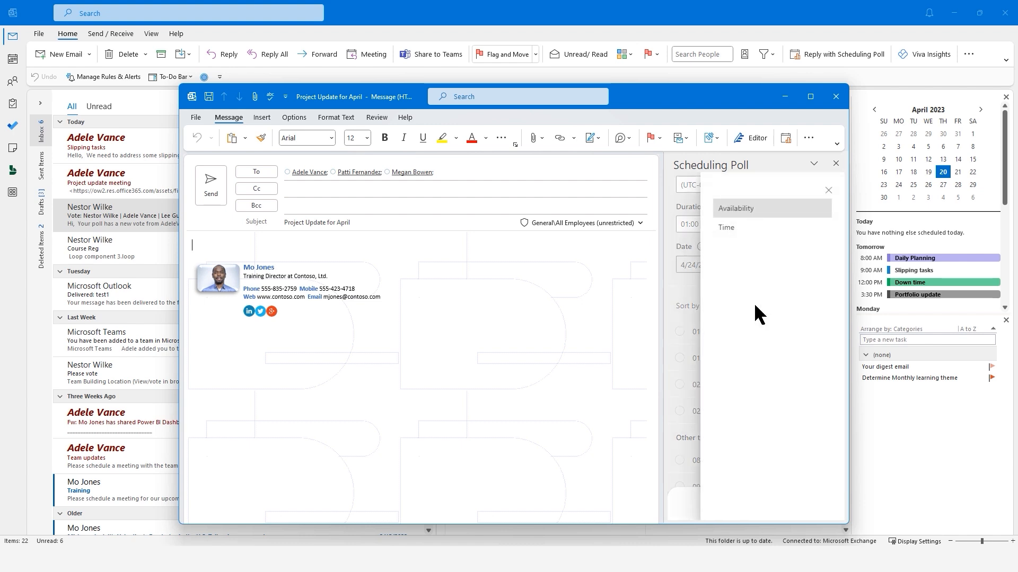
pyautogui.click(735, 230)
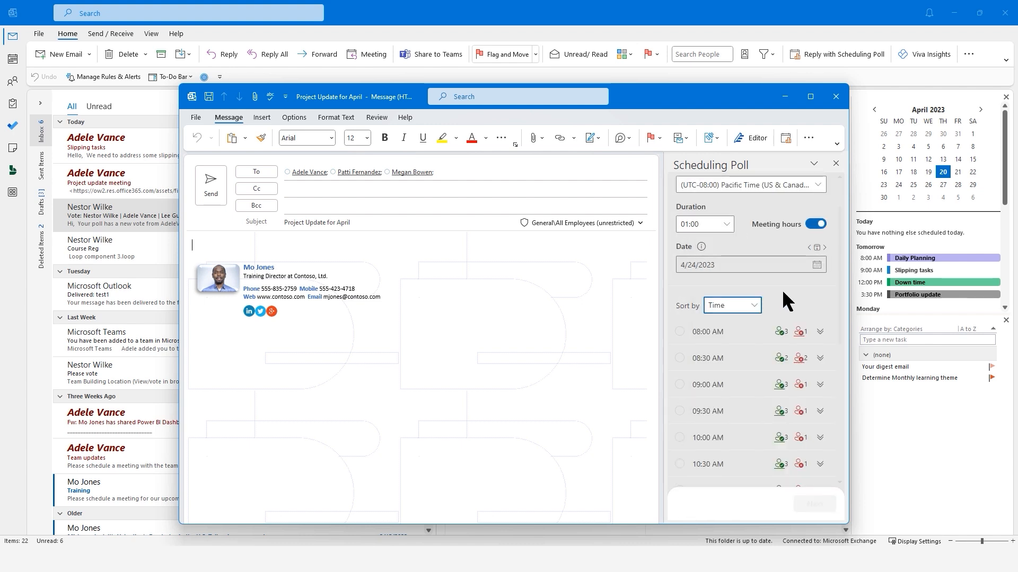
pyautogui.scroll(-2, 789, 330)
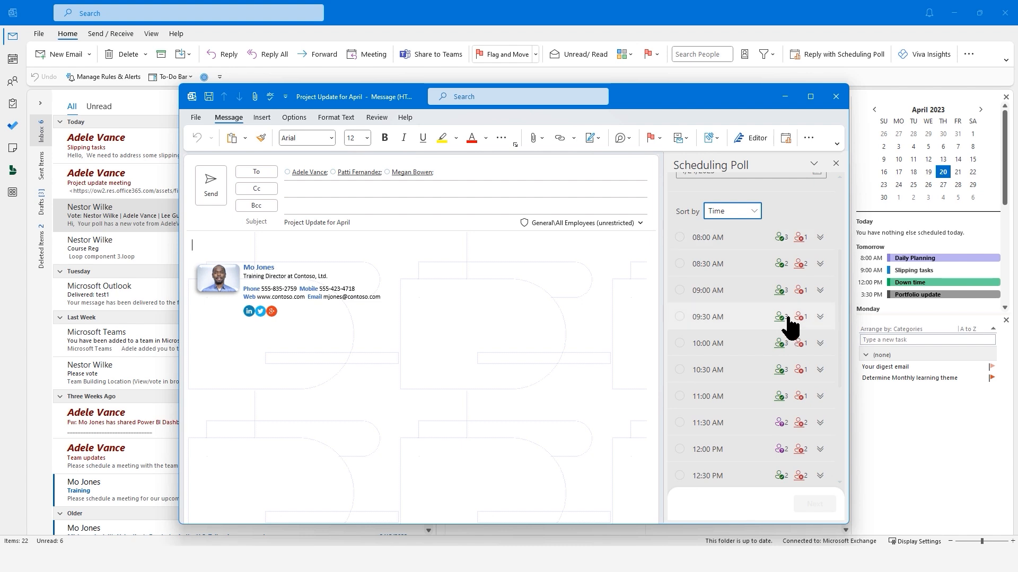
pyautogui.scroll(-2, 795, 330)
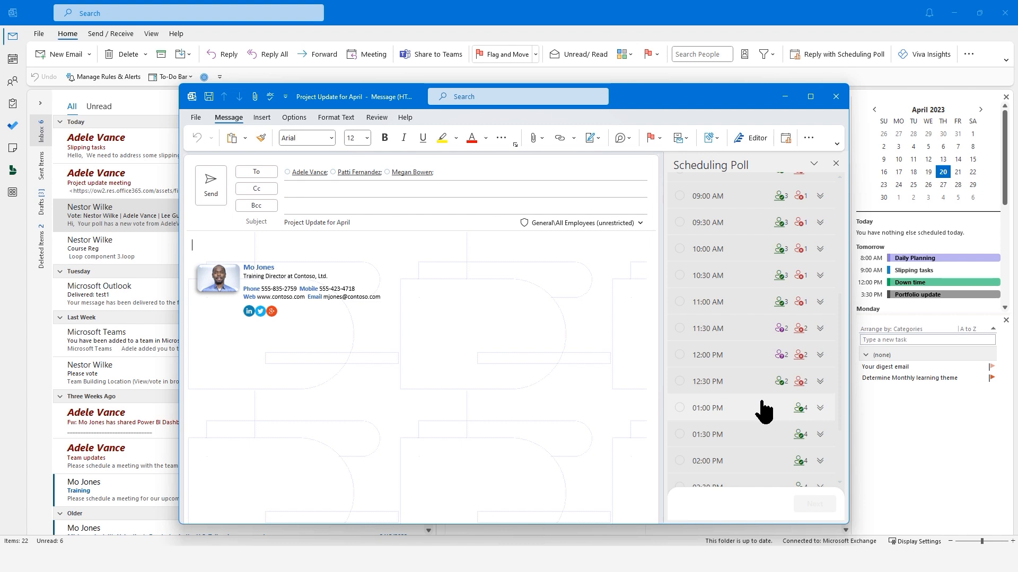
pyautogui.scroll(4, 763, 409)
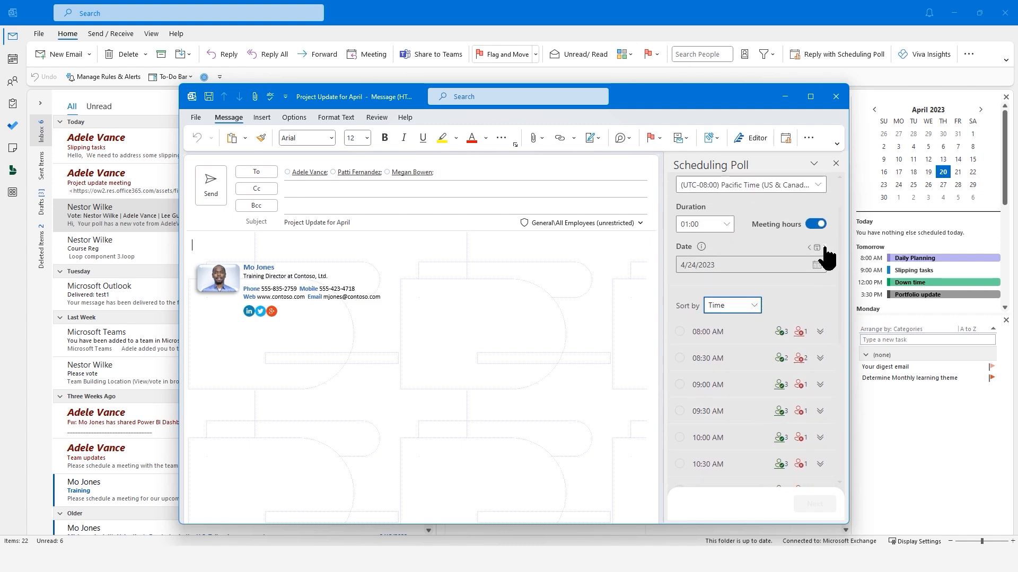
# - Advance the poll date to 4/25/2023 and select the 11:00 AM slot
pyautogui.click(825, 248)
pyautogui.scroll(-1, 760, 318)
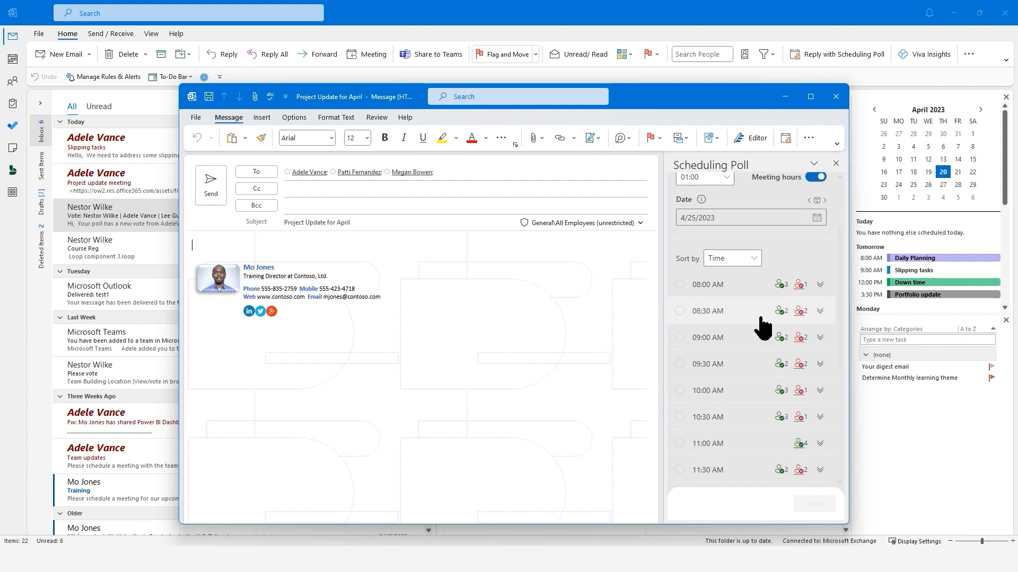
pyautogui.click(679, 444)
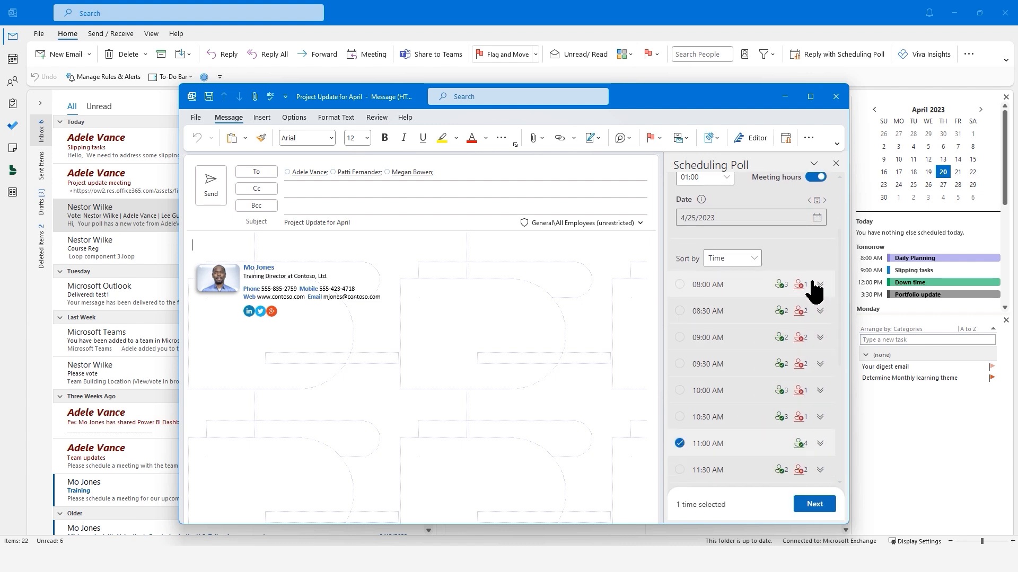
# - Return the poll date to 4/24/2023 and add the 01:00 PM, 02:00 PM and 02:30 PM slots
pyautogui.click(810, 201)
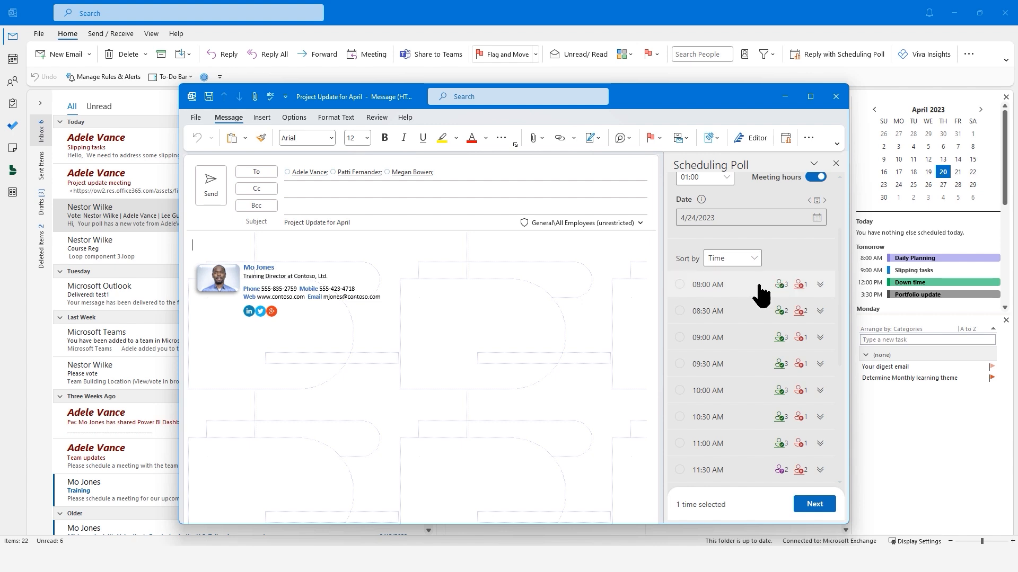
pyautogui.scroll(-4, 780, 306)
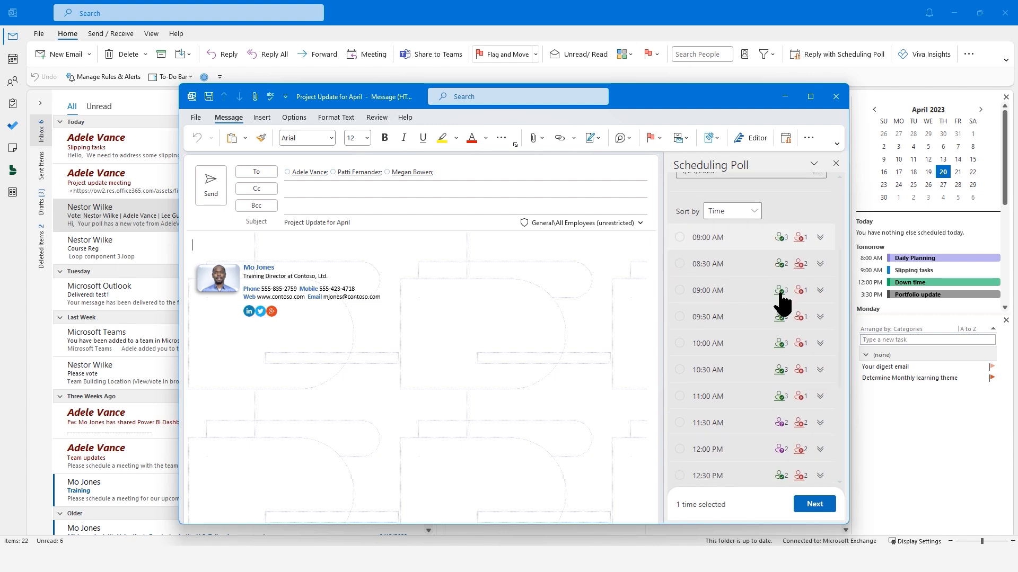
pyautogui.scroll(-3, 780, 303)
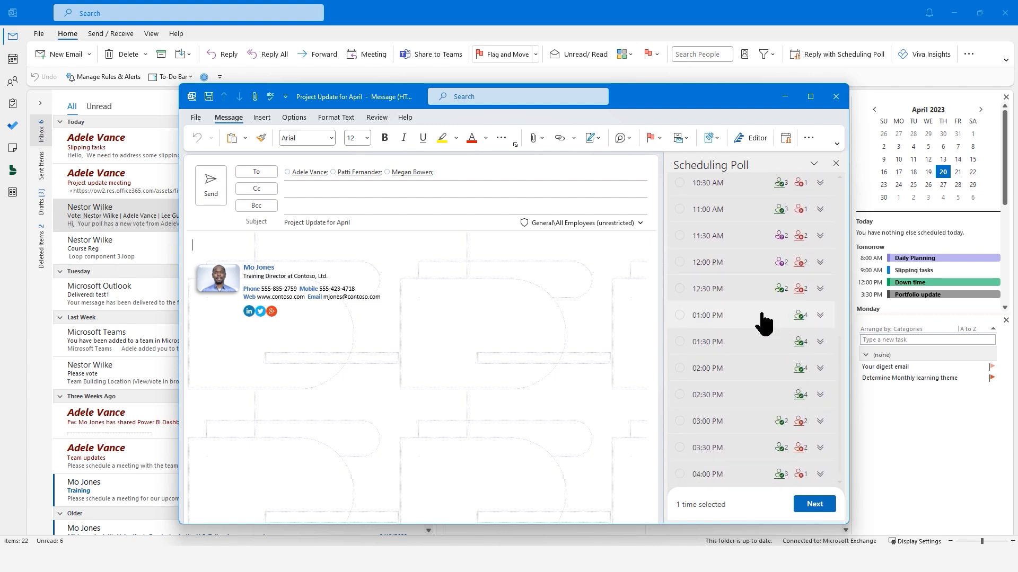
pyautogui.click(679, 316)
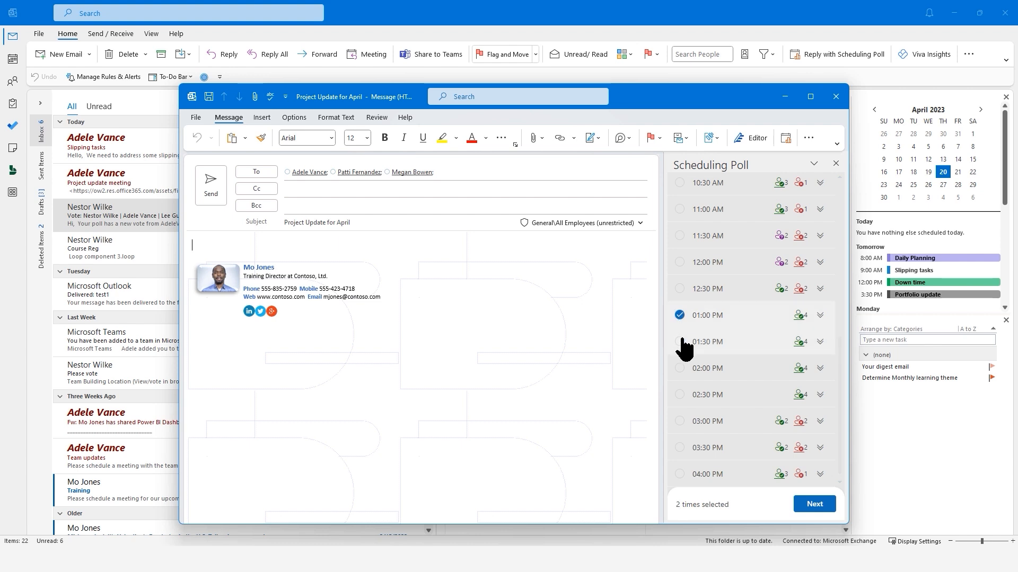
pyautogui.click(679, 368)
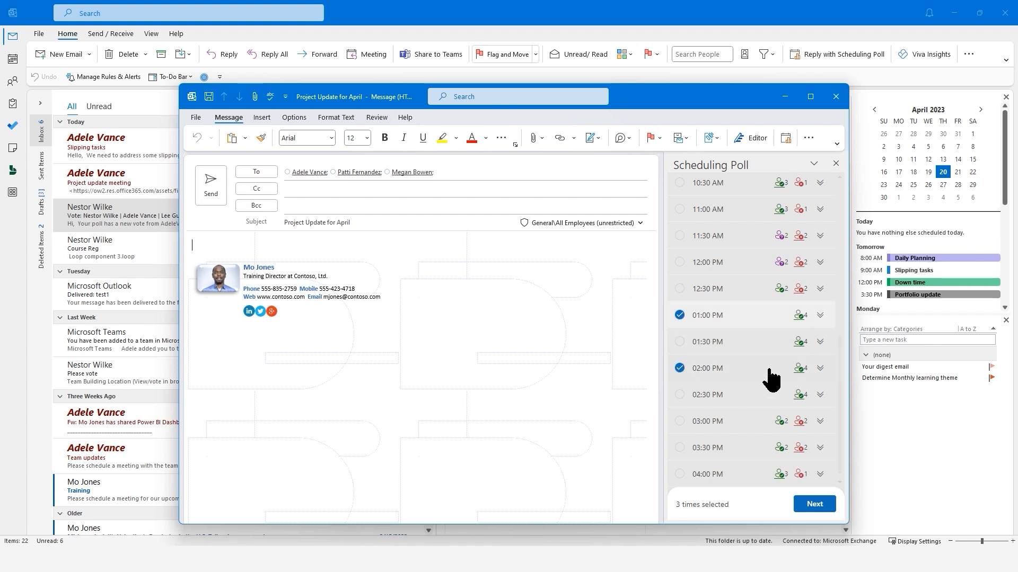
pyautogui.click(679, 395)
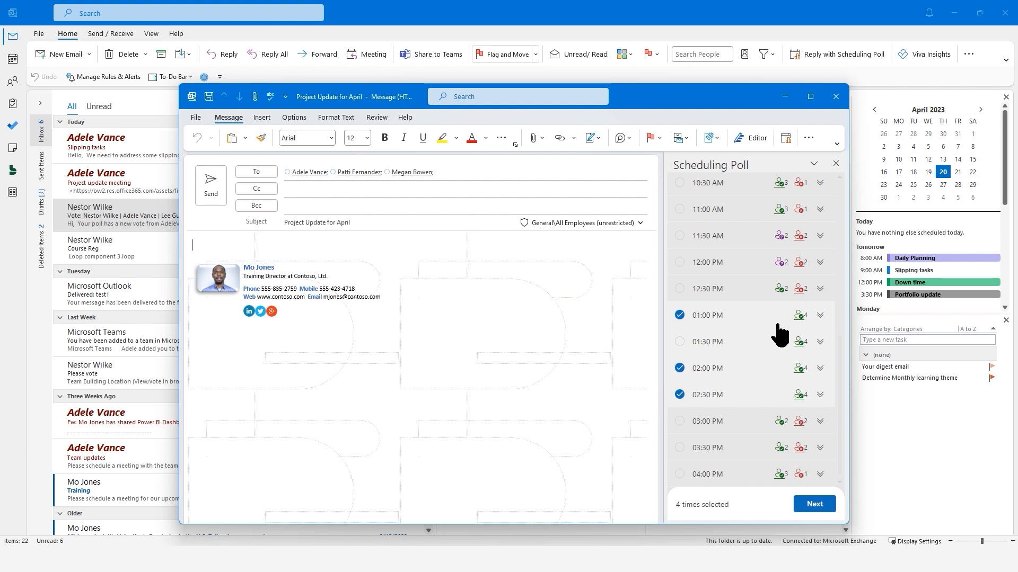
# - Check which attendees are tentative or unavailable for the 12:00 PM slot, and collapse its details
pyautogui.click(820, 263)
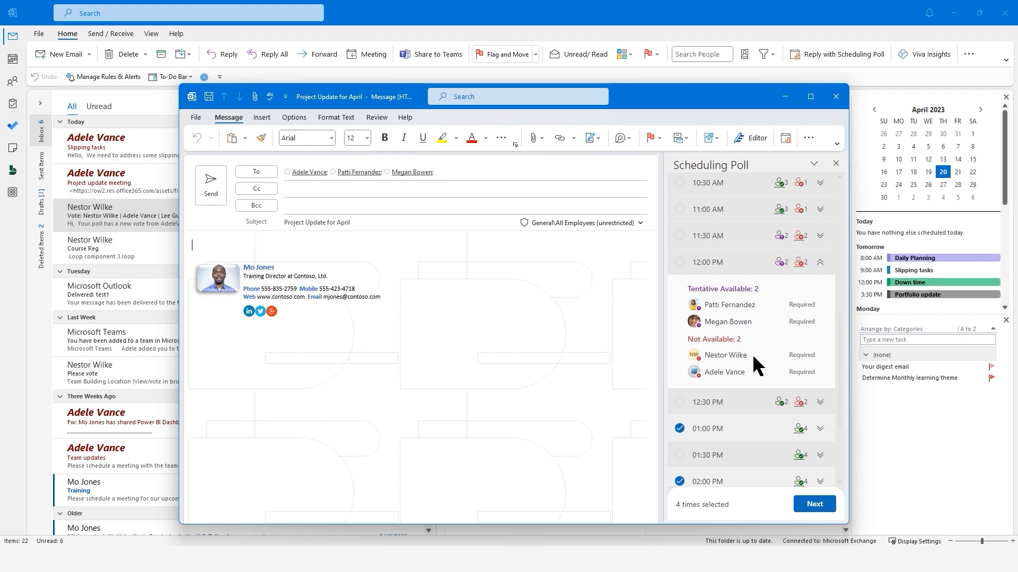
pyautogui.click(819, 264)
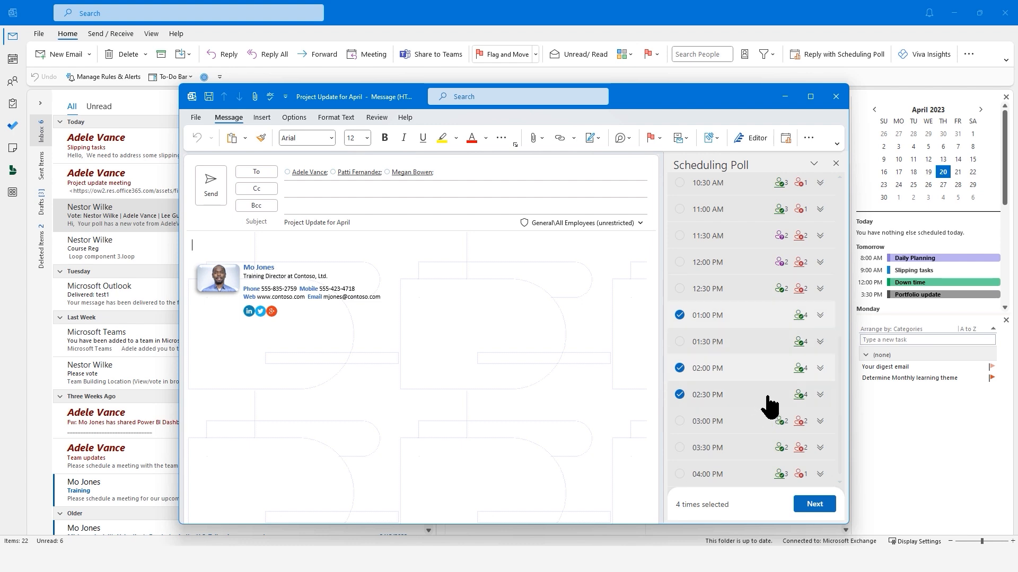
pyautogui.scroll(3, 774, 413)
pyautogui.scroll(2, 775, 417)
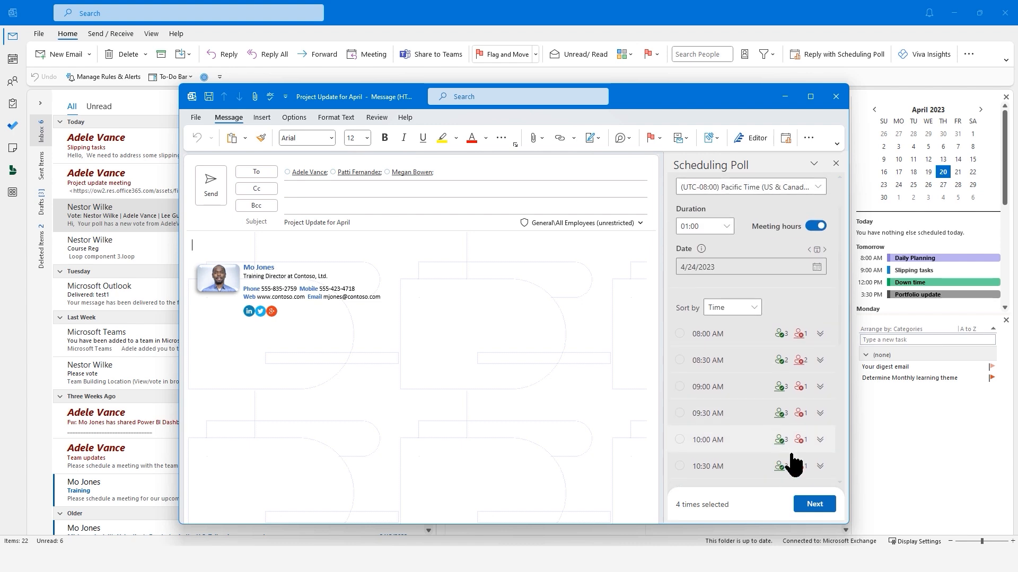
# - Proceed with the four selected times and review the poll settings for calendar holds, update notifications and identity verification
pyautogui.click(819, 506)
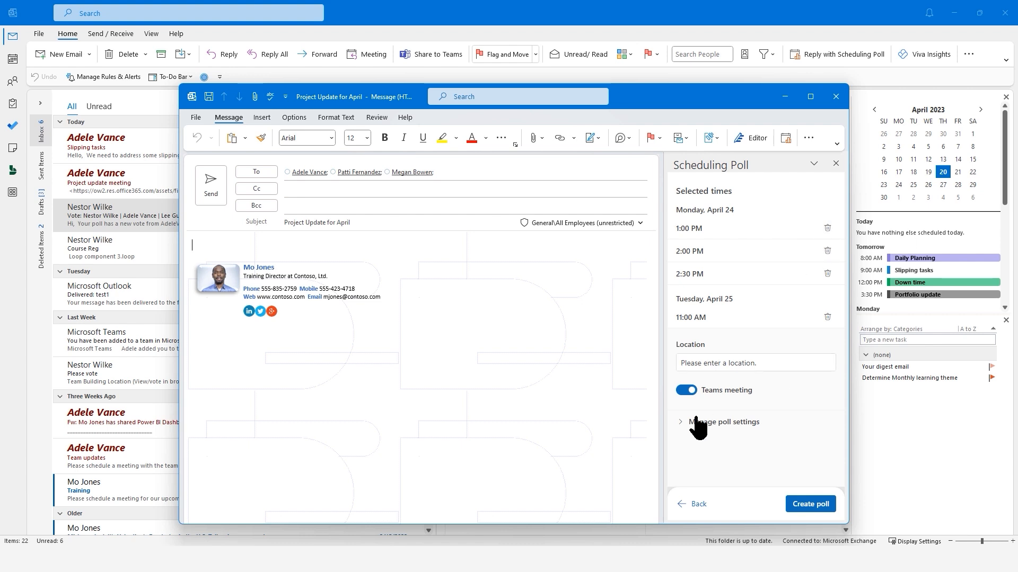
pyautogui.click(726, 424)
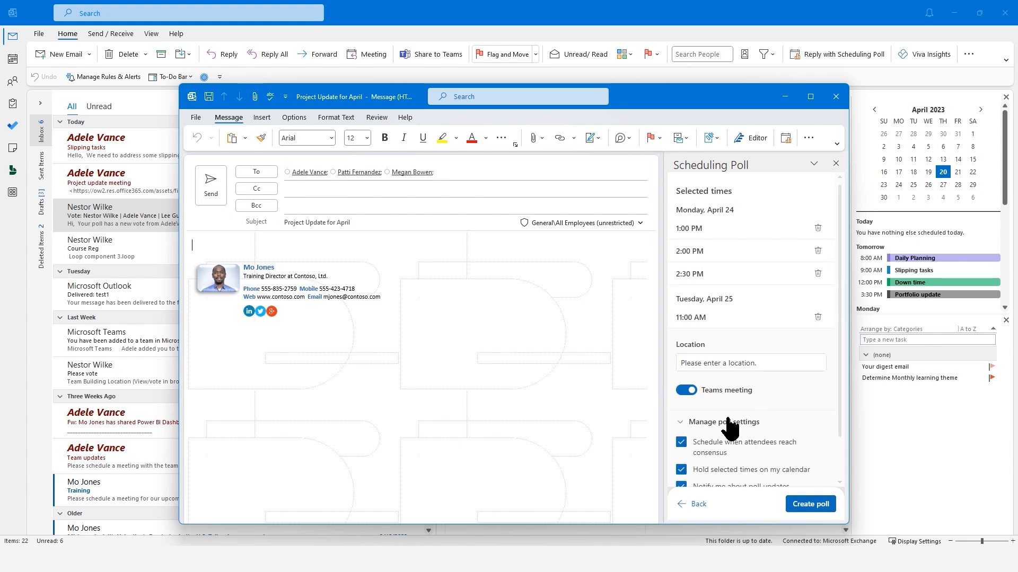
pyautogui.scroll(-1, 774, 367)
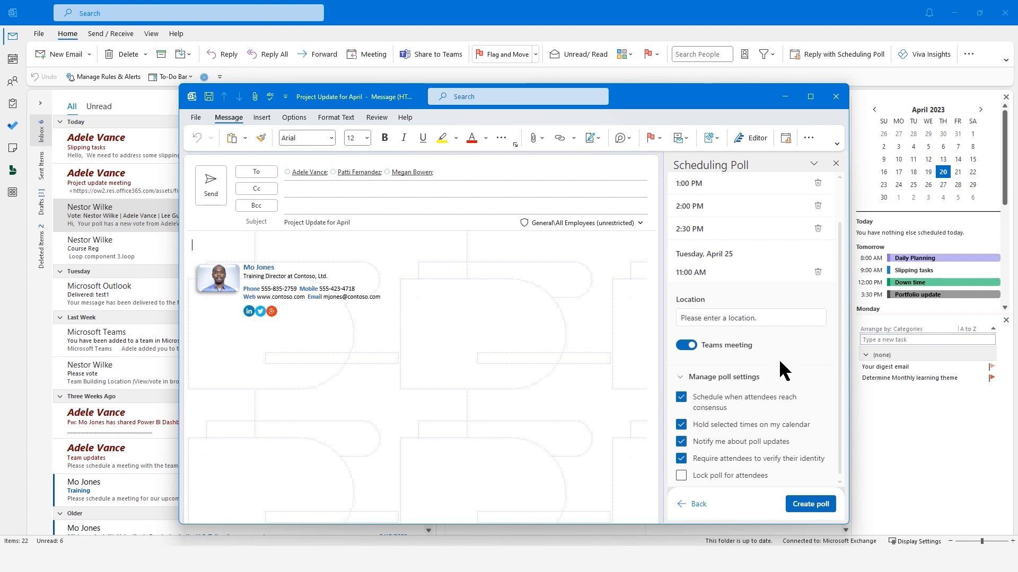
pyautogui.moveTo(734, 419)
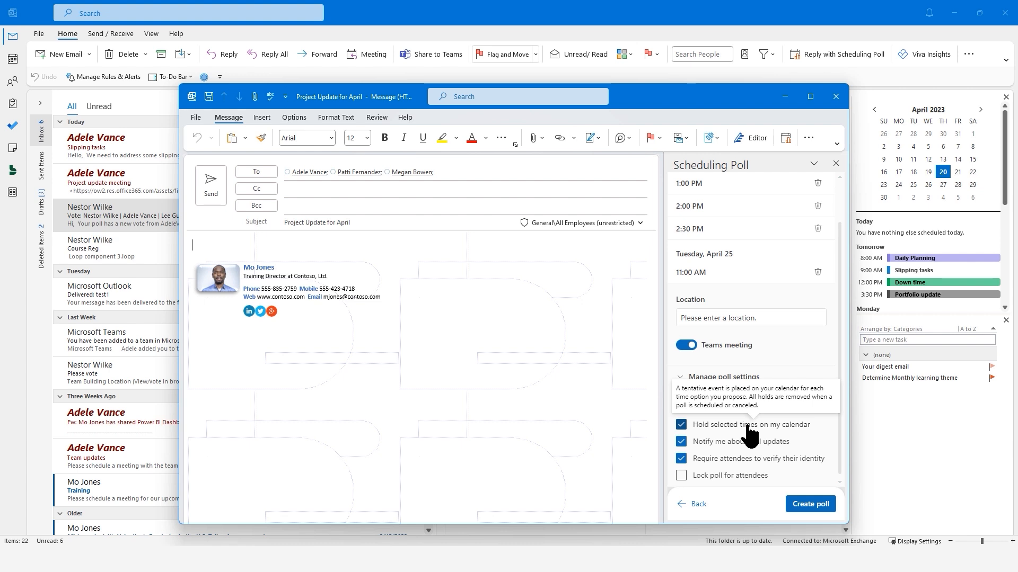
pyautogui.moveTo(747, 449)
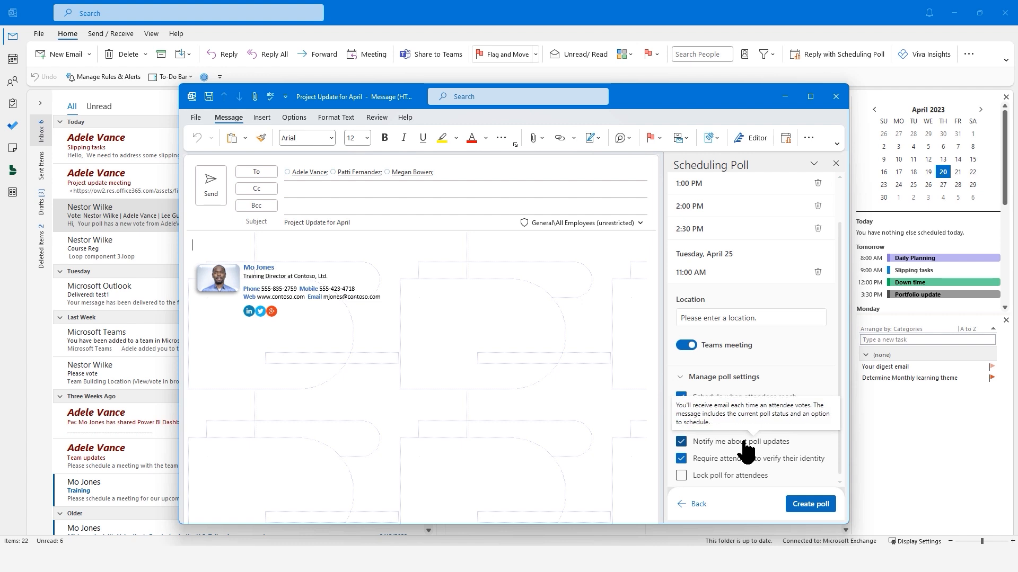
pyautogui.moveTo(747, 466)
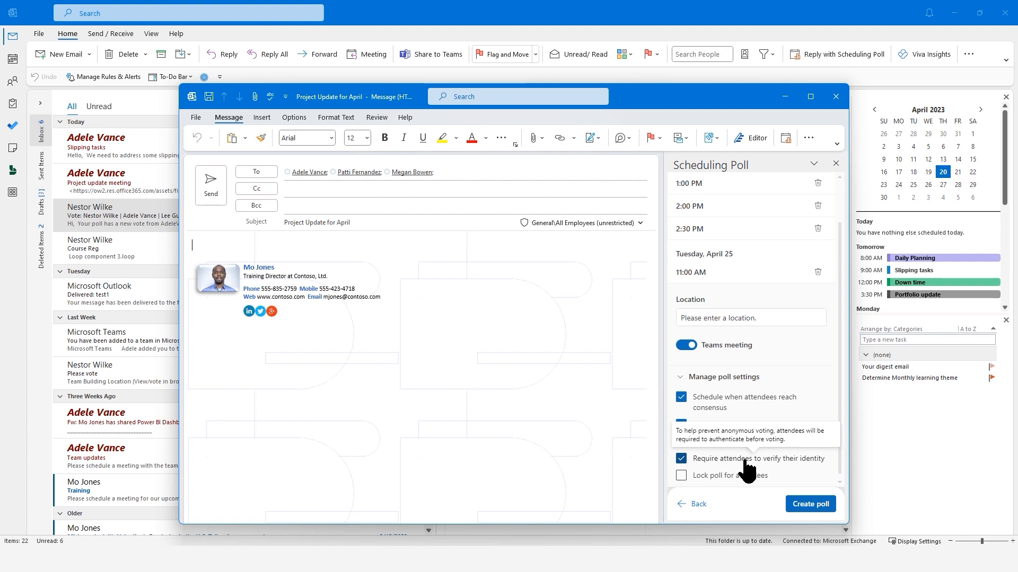
# - Create the scheduling poll with its current settings and send the Project Update for April message
pyautogui.click(817, 507)
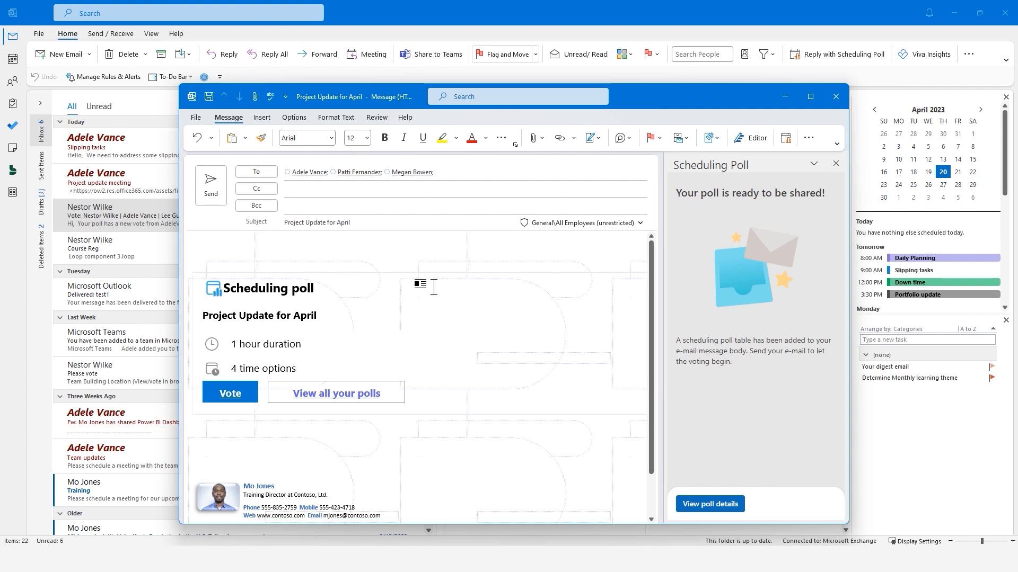
pyautogui.click(214, 199)
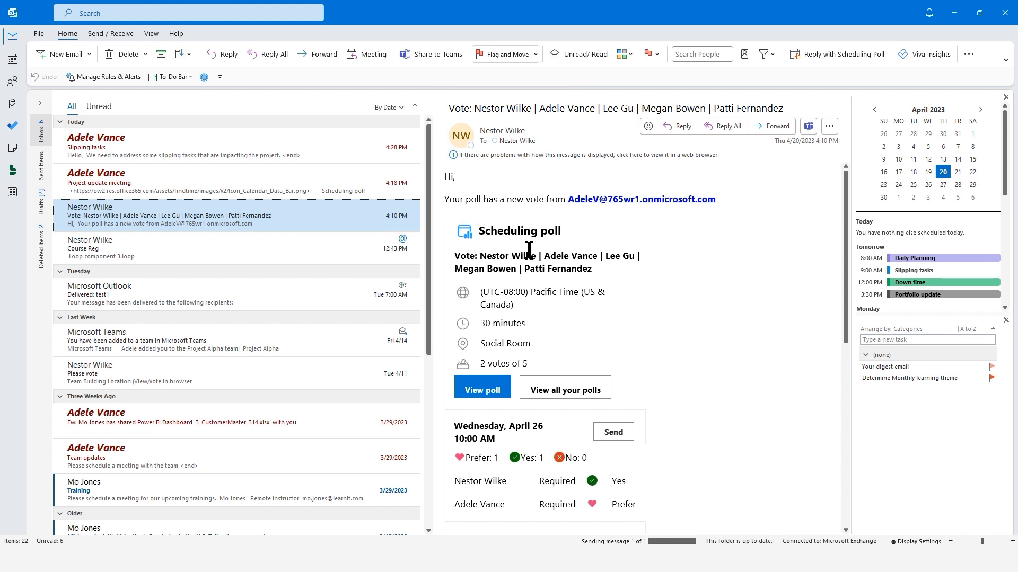
# - Open the calendar at the week of April 24 - 28, 2023 and check the tentative holds for Project Update for April
pyautogui.click(13, 61)
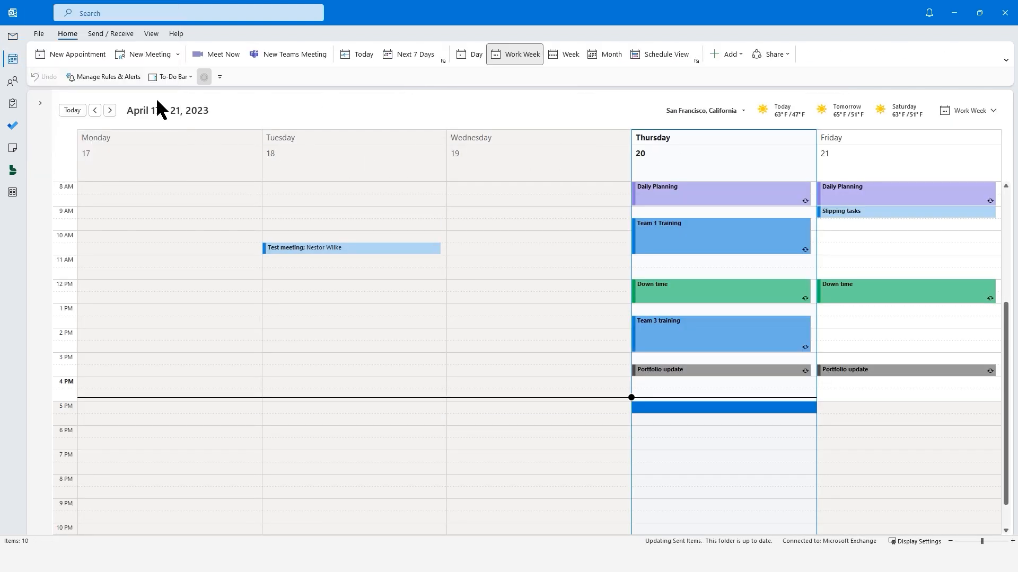
pyautogui.click(110, 108)
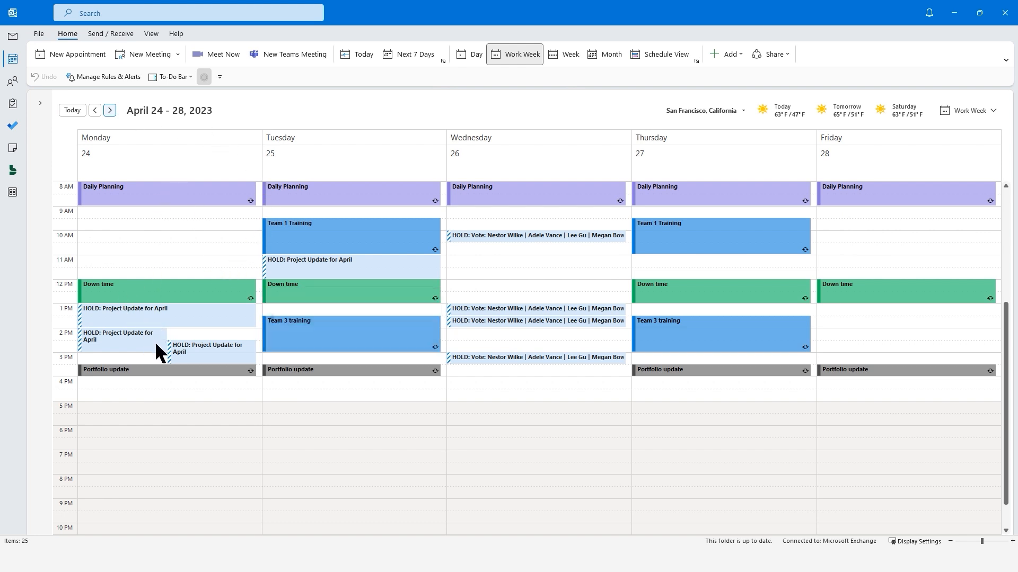
pyautogui.moveTo(157, 349)
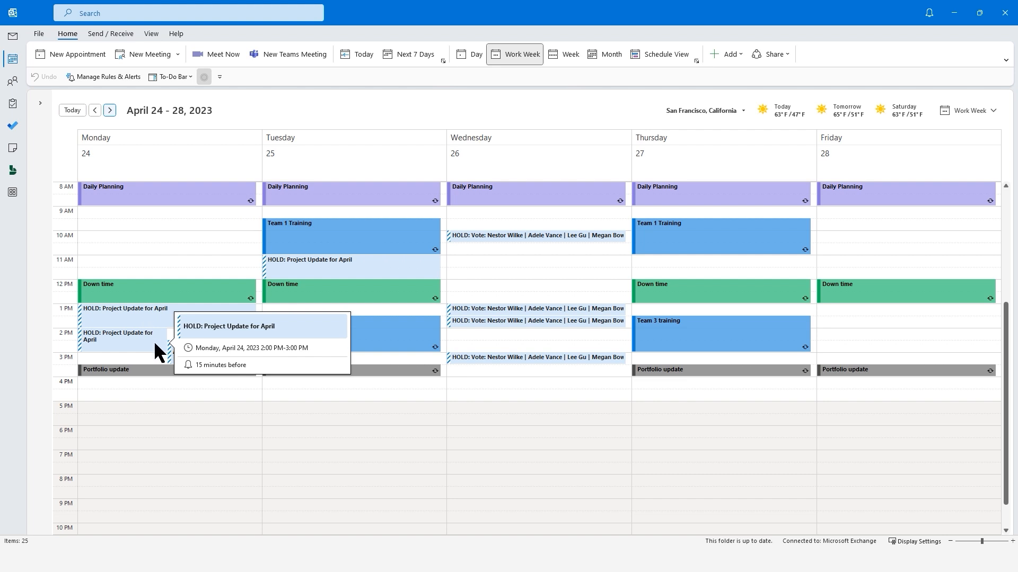
pyautogui.moveTo(371, 271)
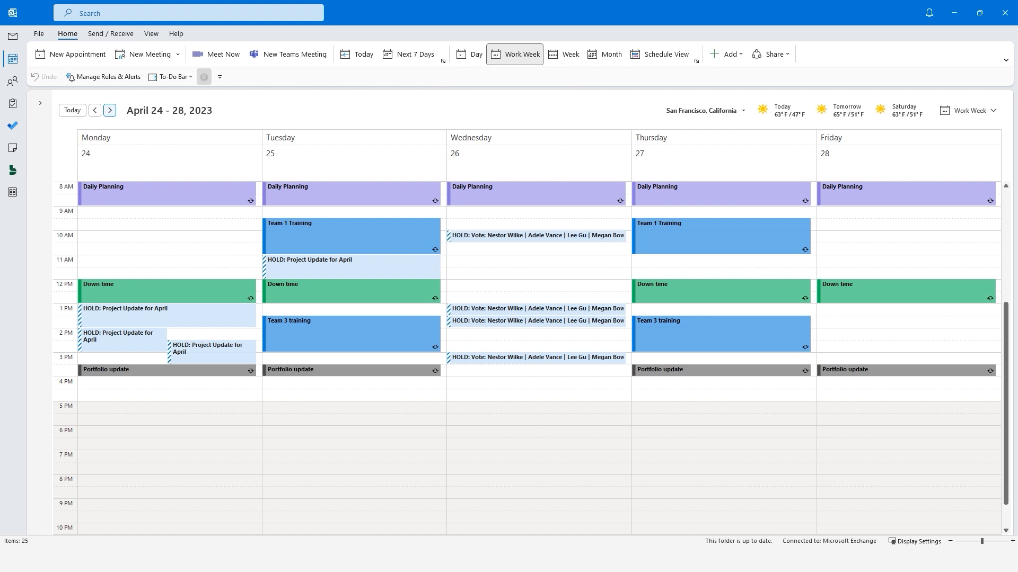
# - Switch to the attendee's Outlook mailbox in the browser, open the Project Update for April message and view its voting page
pyautogui.hotkey('alt', 'Tab')
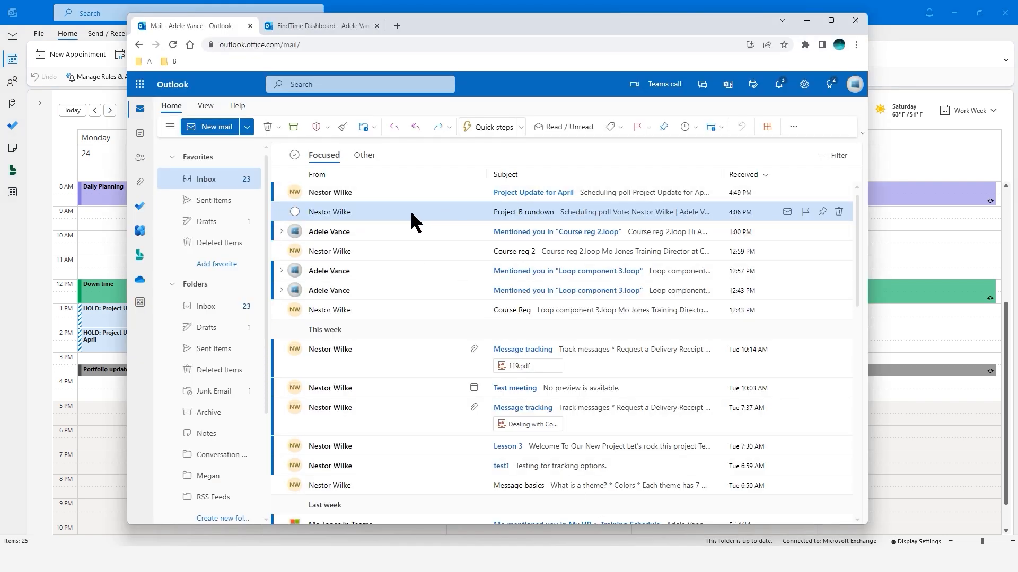
pyautogui.click(428, 192)
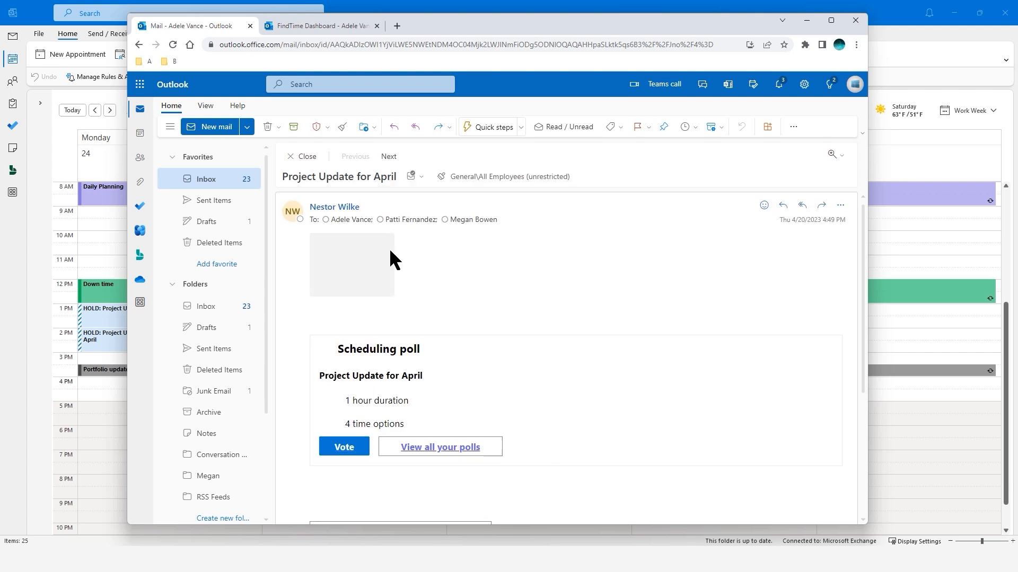
pyautogui.click(341, 381)
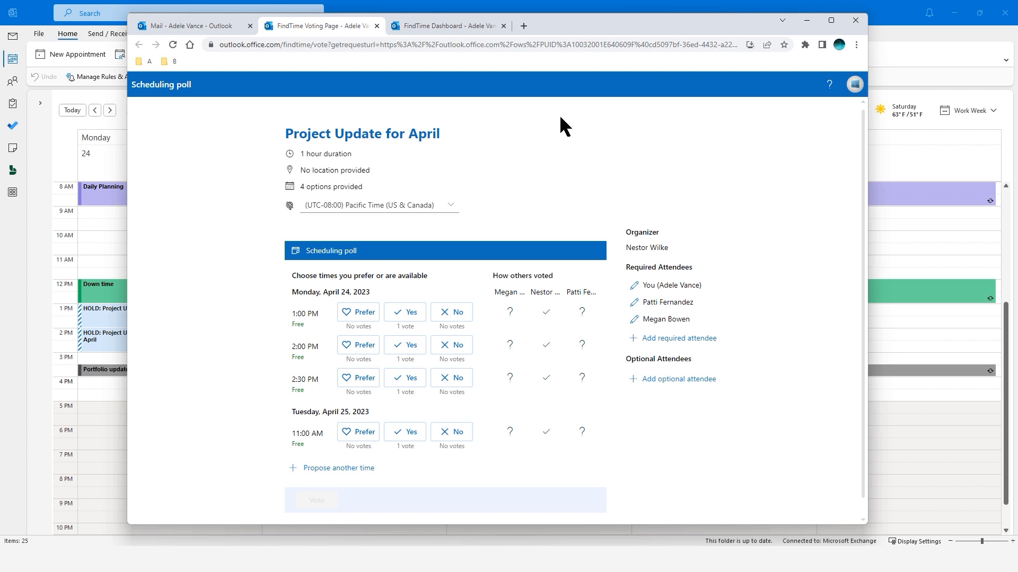
# - Return to the desktop Outlook calendar and view the details of the Monday 1 PM Project Update for April hold
pyautogui.click(903, 50)
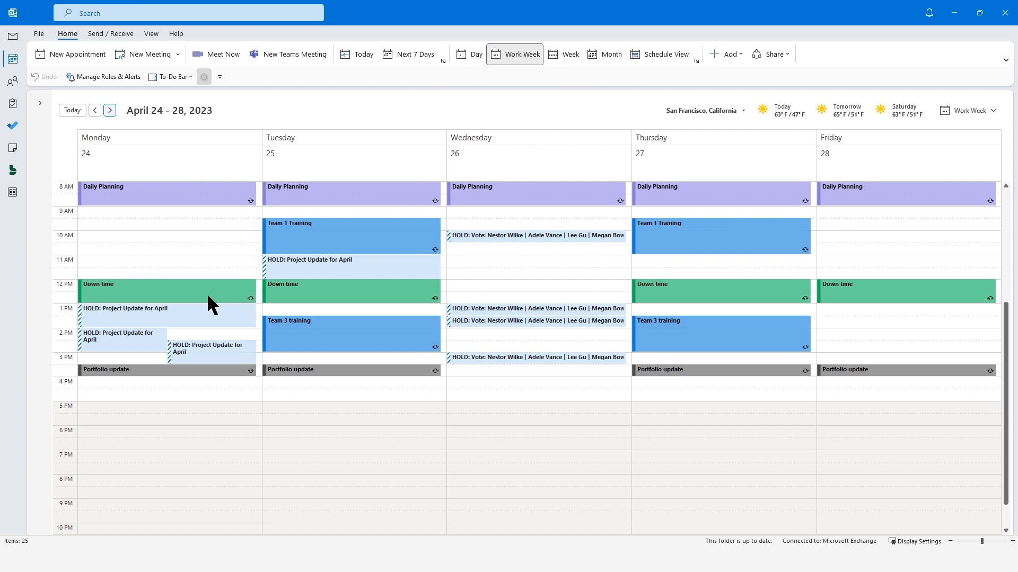
pyautogui.moveTo(193, 322)
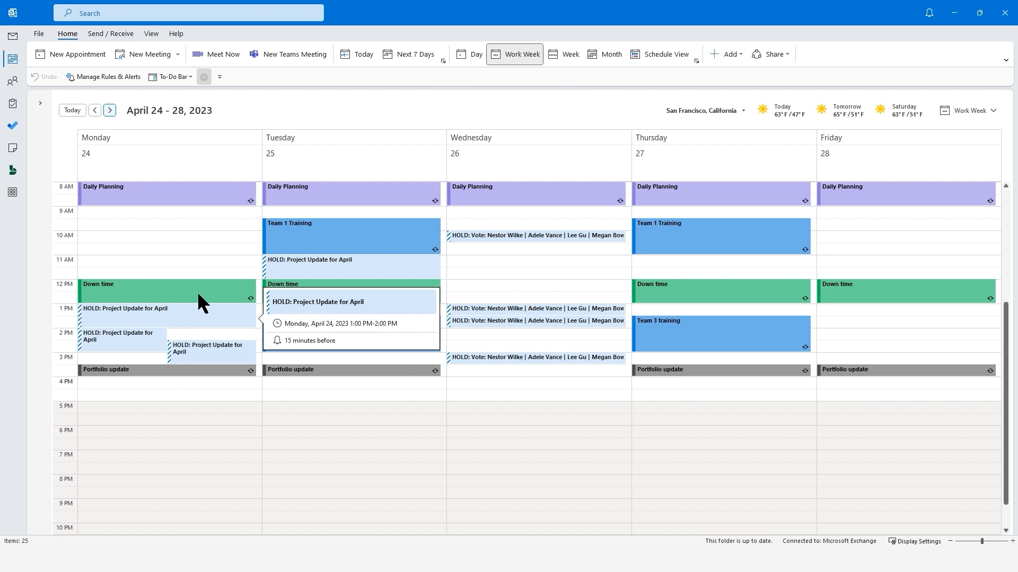
pyautogui.moveTo(199, 281)
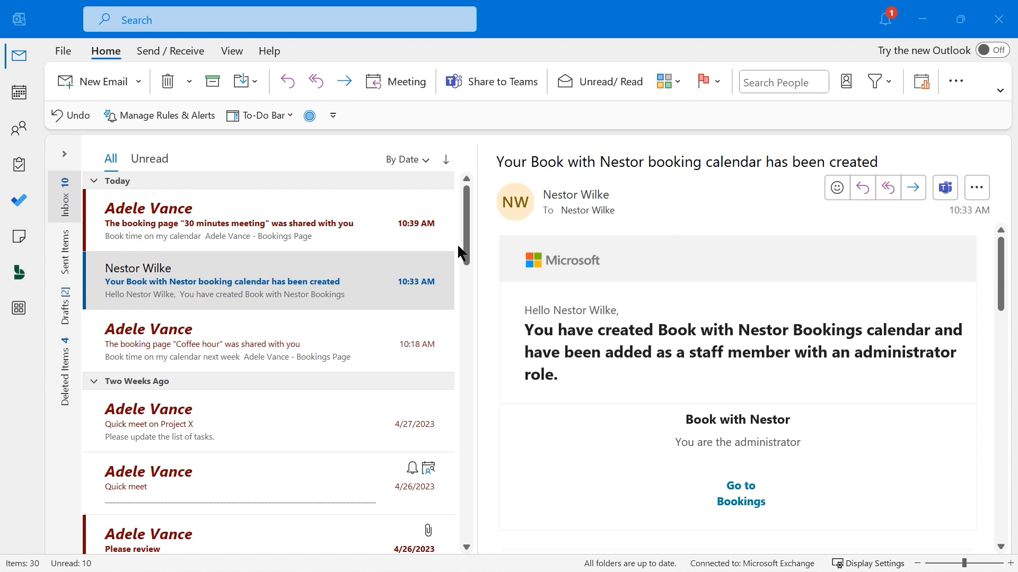
# - Open the booking page from the shared "30 minutes meeting" message and dismiss the suggestion to create a personal booking page
pyautogui.click(301, 225)
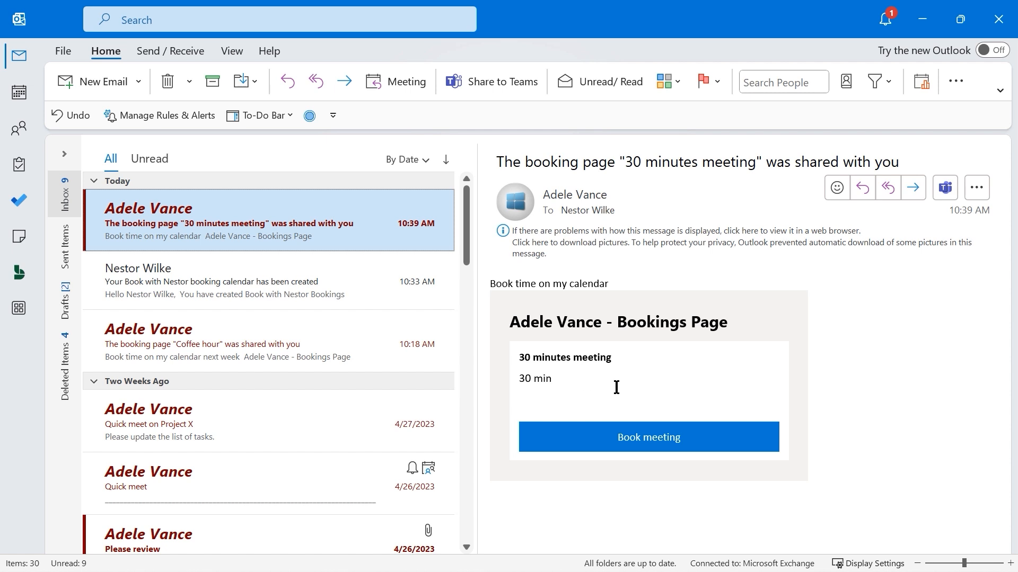
pyautogui.click(660, 448)
pyautogui.scroll(-6, 670, 319)
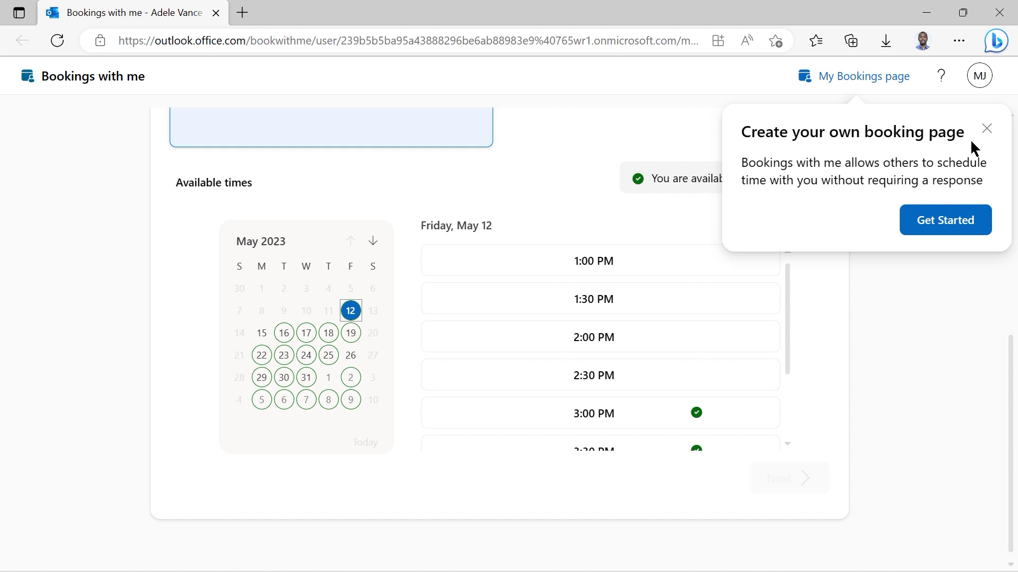
pyautogui.click(985, 129)
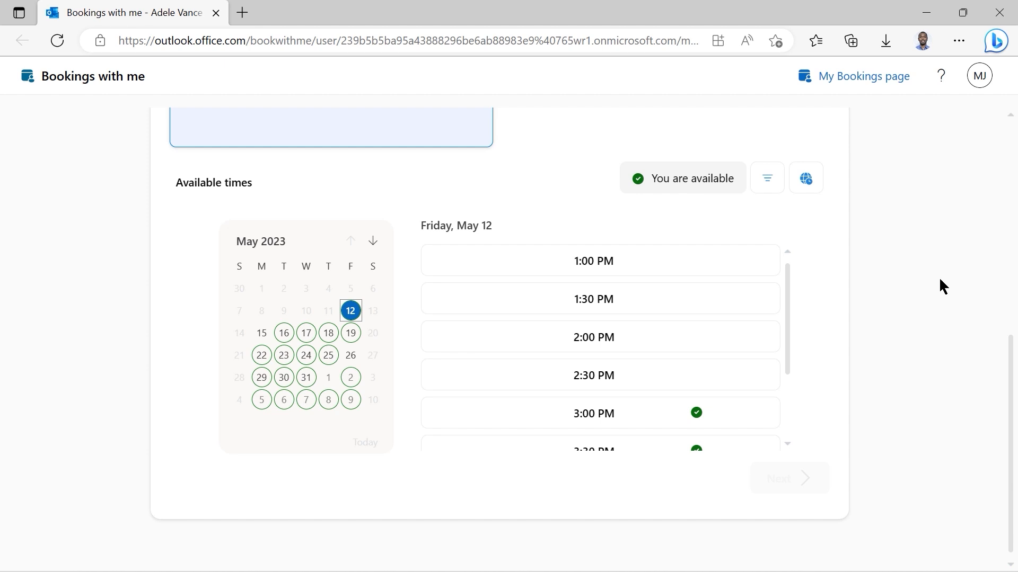
# - Choose Wednesday, May 17 at 2:00 PM for the 30 minutes meeting and continue with the booking
pyautogui.scroll(6, 927, 295)
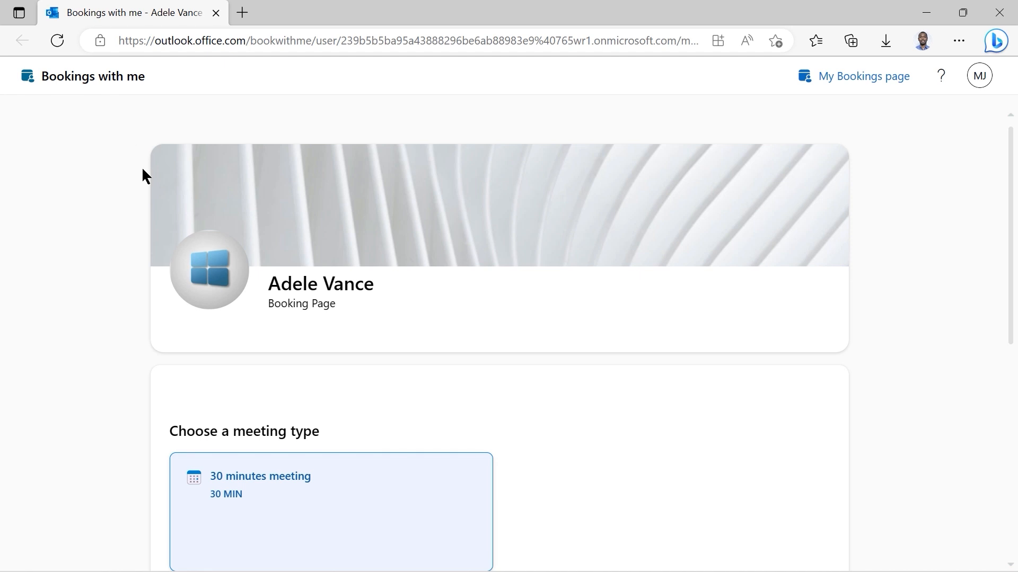
pyautogui.scroll(-4, 857, 366)
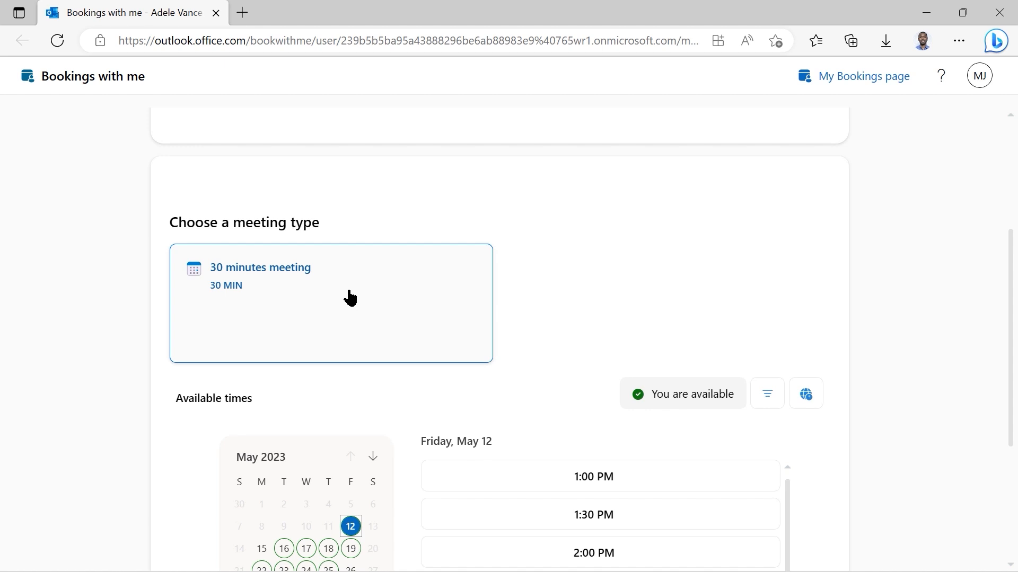
pyautogui.scroll(-4, 349, 297)
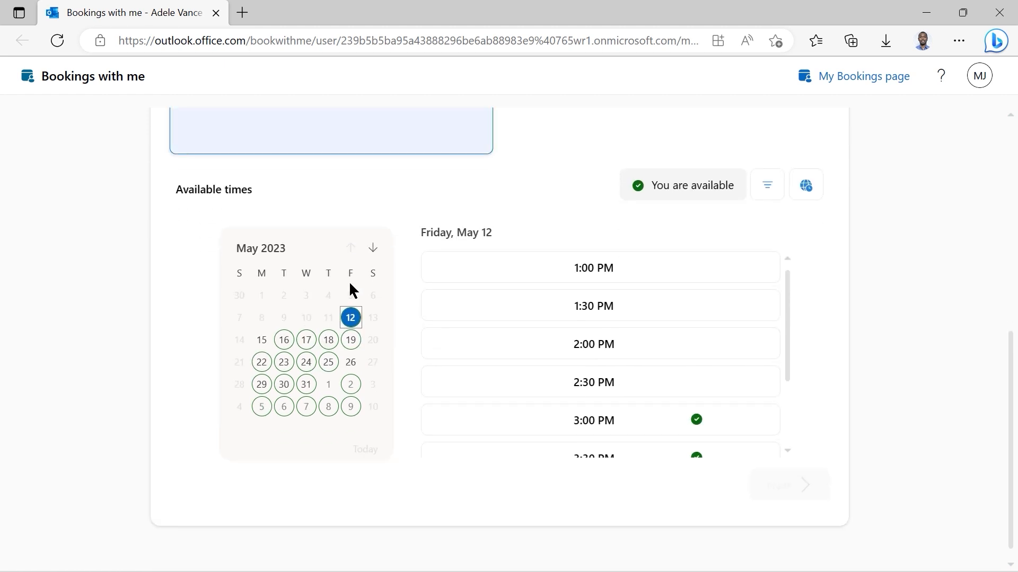
pyautogui.click(306, 342)
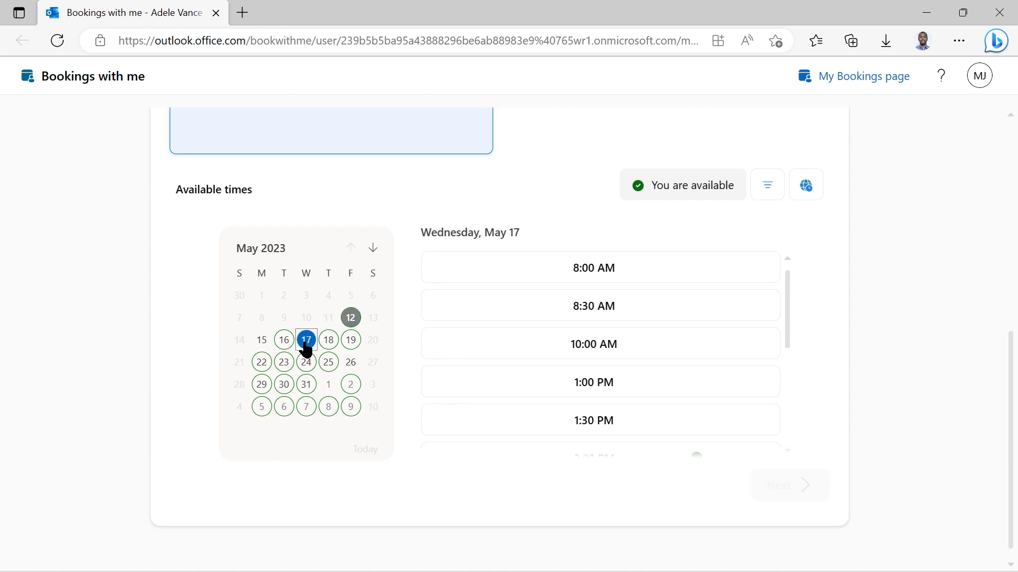
pyautogui.moveTo(789, 292); pyautogui.dragTo(798, 347)
pyautogui.click(587, 321)
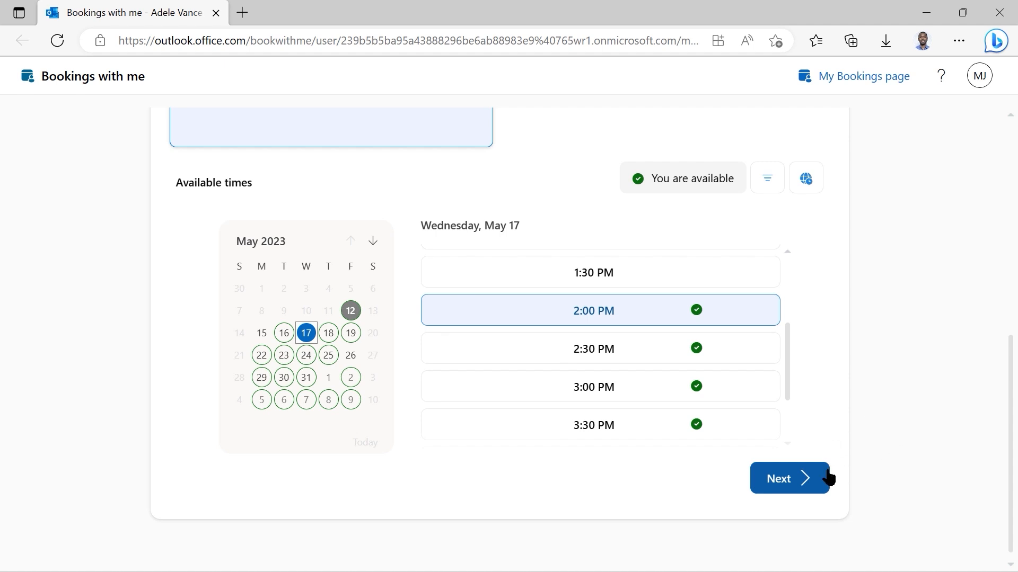
pyautogui.click(788, 484)
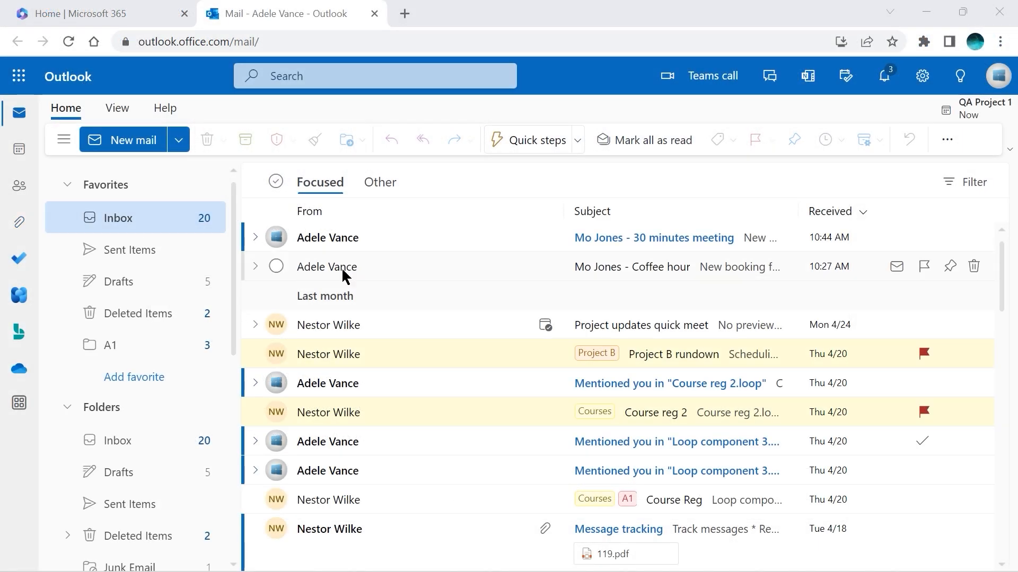
# - Open the new booking message for the 30 minutes meeting in the organizer's mailbox and read through its appointment details
pyautogui.click(594, 240)
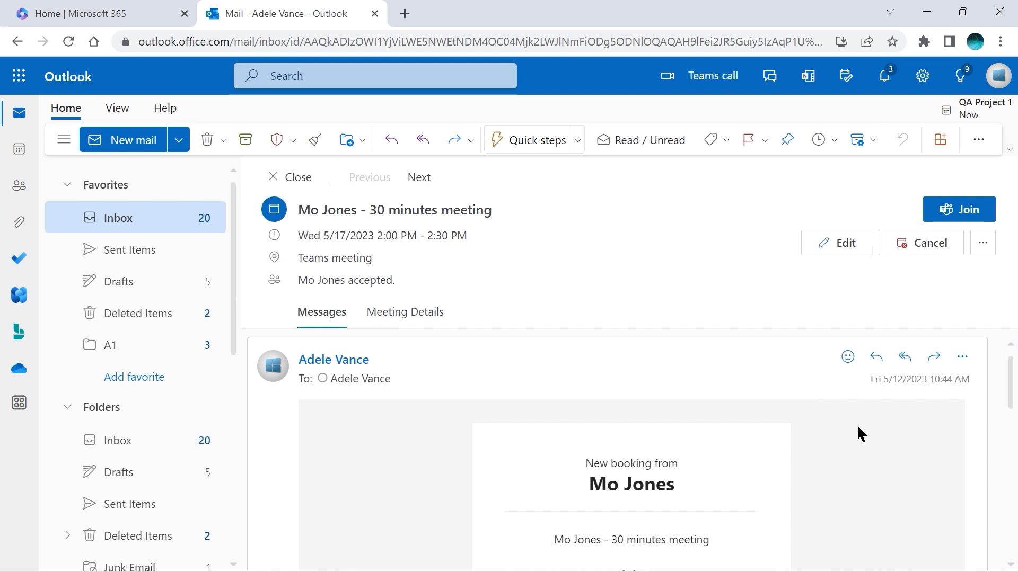
pyautogui.scroll(-3, 857, 424)
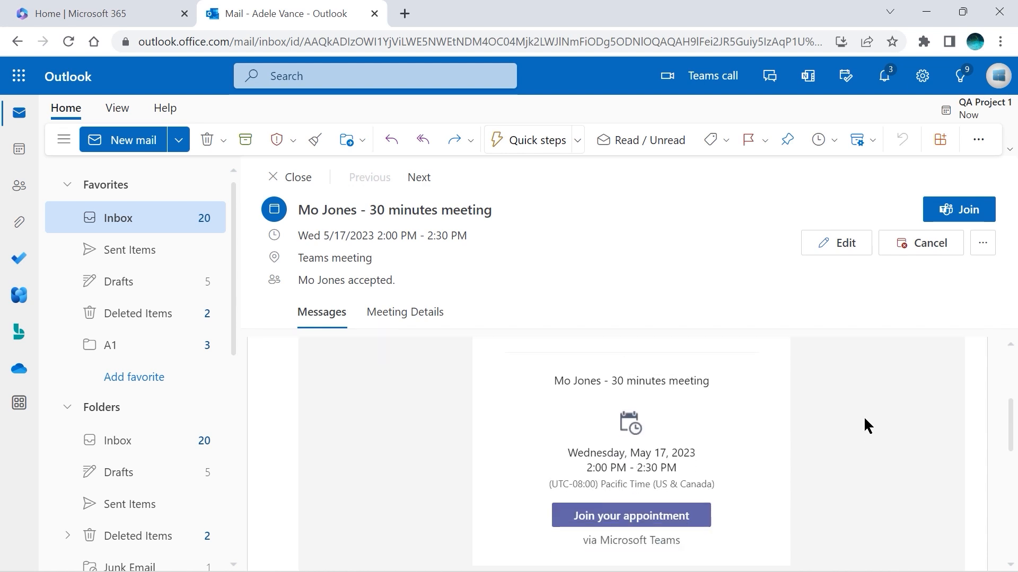
pyautogui.scroll(3, 863, 415)
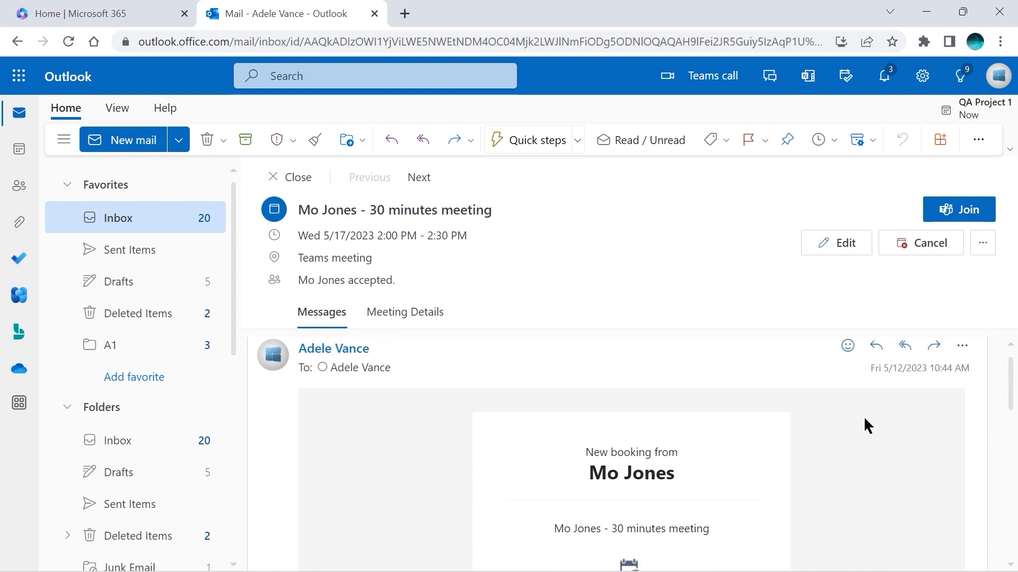
pyautogui.scroll(-2, 864, 415)
pyautogui.scroll(-2, 864, 418)
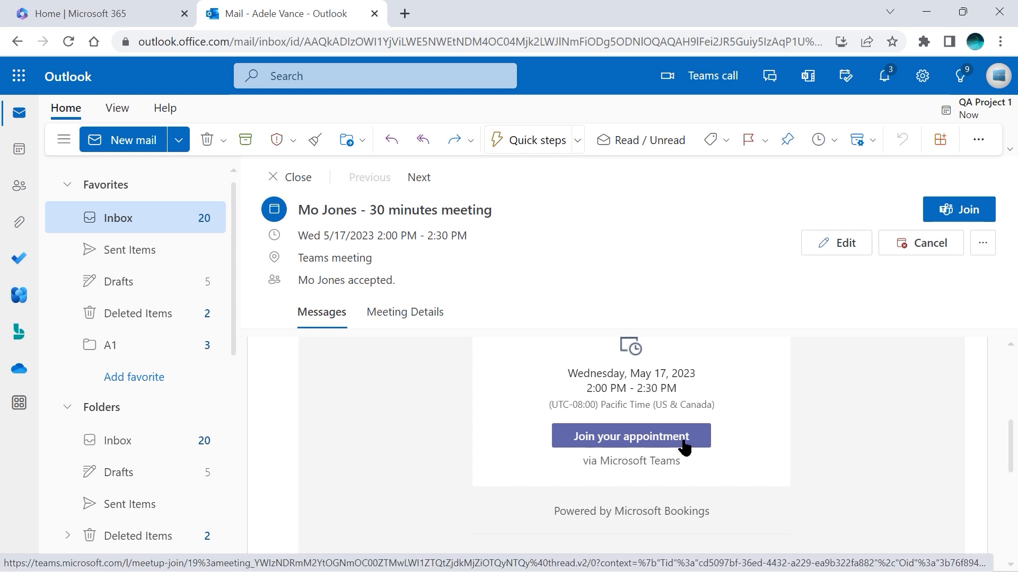
pyautogui.scroll(-3, 797, 429)
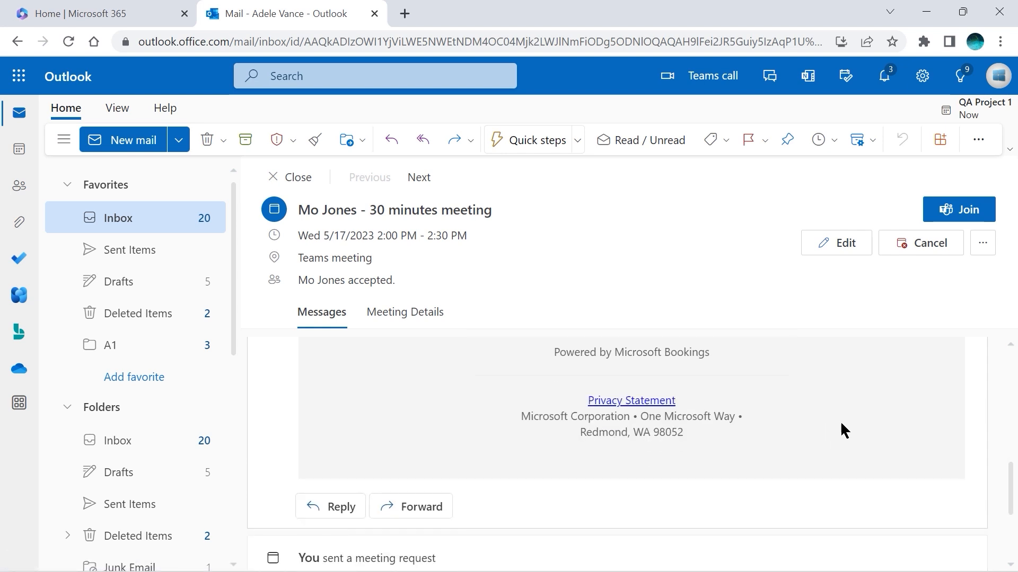
pyautogui.scroll(2, 844, 429)
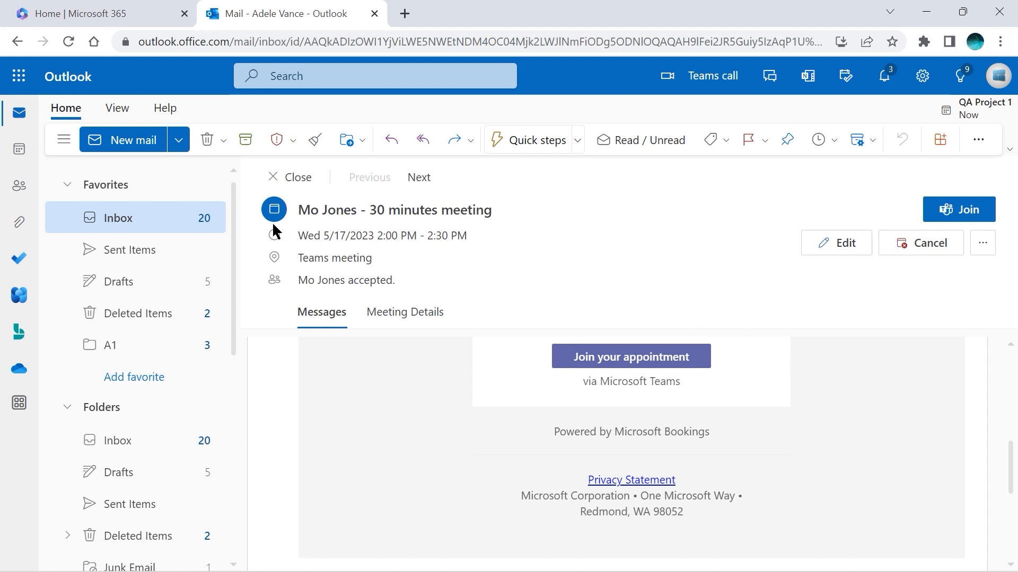
# - Switch back to desktop Outlook and open the Bookings app
pyautogui.click(18, 334)
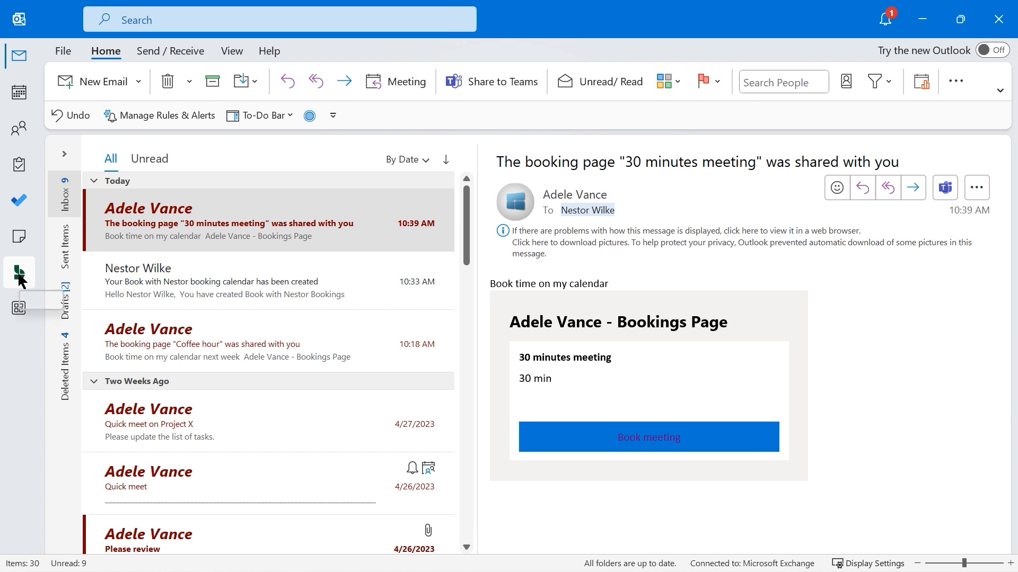
pyautogui.click(19, 276)
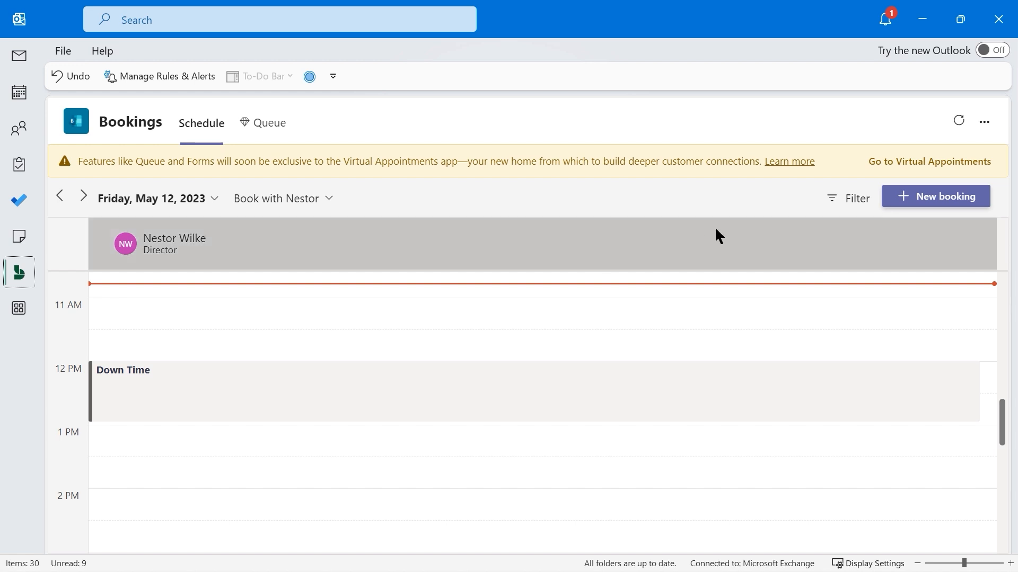
# - Look over the Friday, May 12, 2023 schedule in Bookings and open the form for a new booking
pyautogui.scroll(-1, 762, 338)
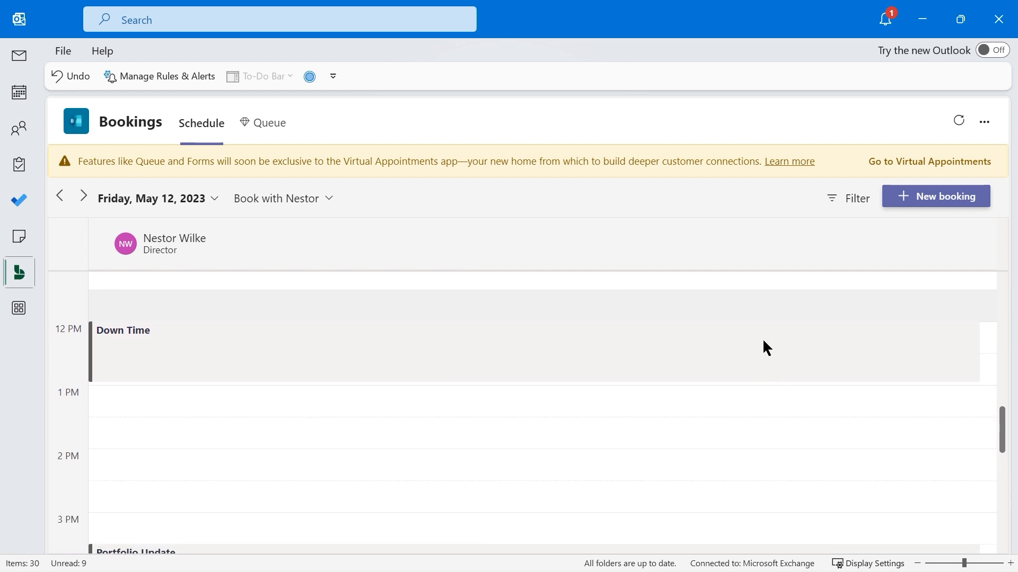
pyautogui.scroll(1, 762, 338)
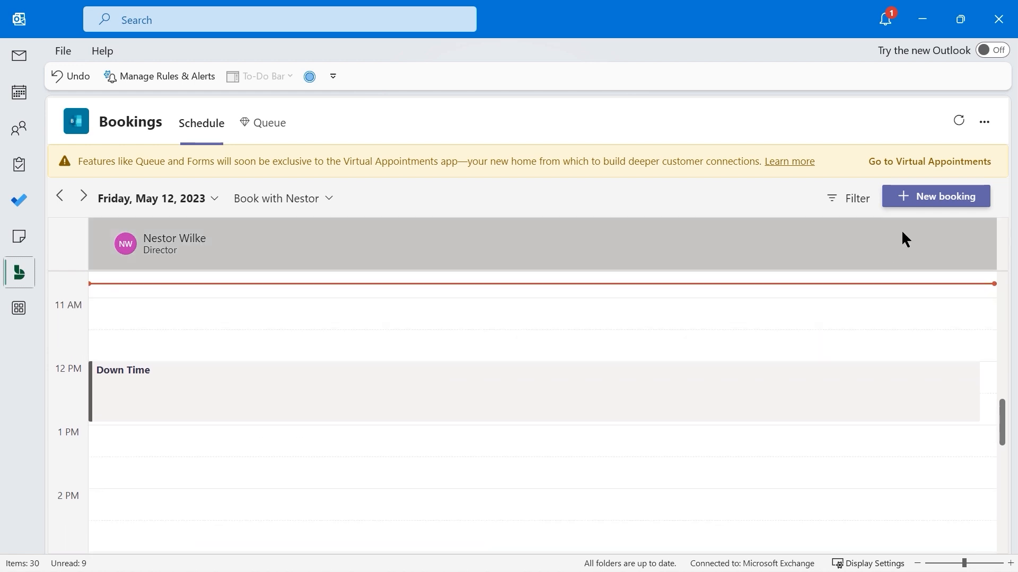
pyautogui.click(901, 196)
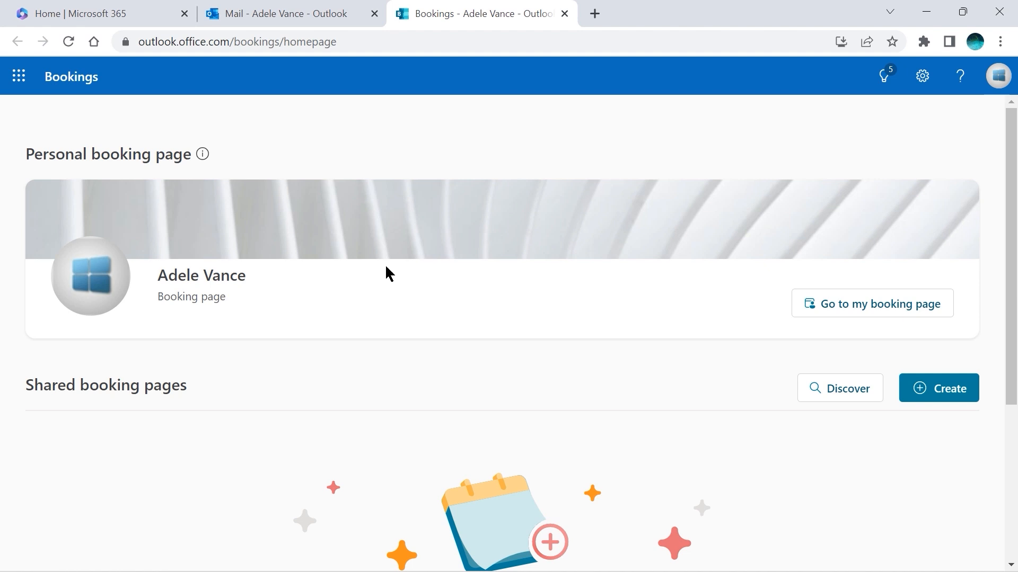
# - In the browser, return from the mailbox to the Bookings homepage and open the personal booking page
pyautogui.click(329, 16)
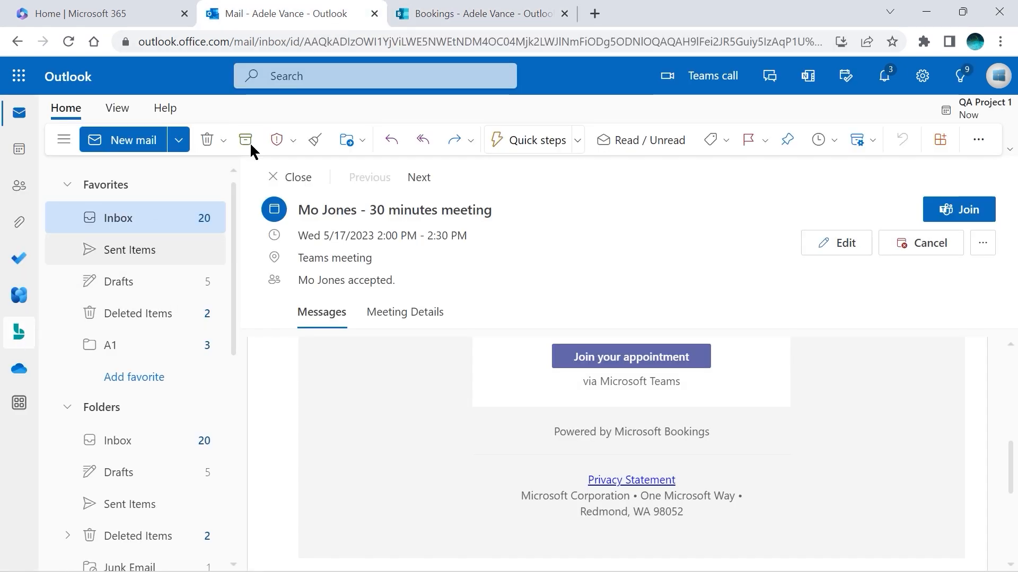
pyautogui.click(497, 13)
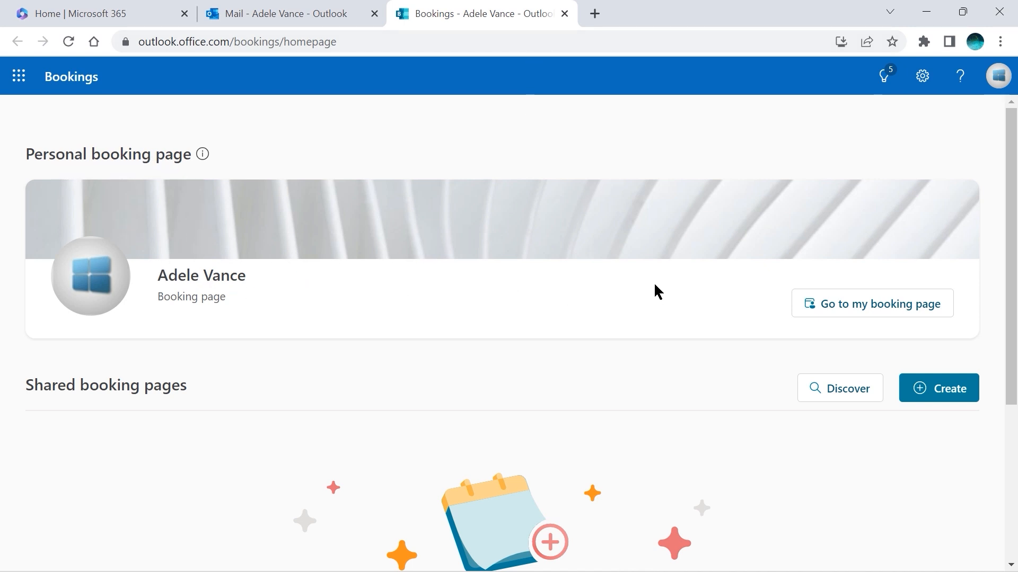
pyautogui.scroll(-1, 680, 280)
pyautogui.scroll(-3, 683, 286)
pyautogui.scroll(5, 679, 277)
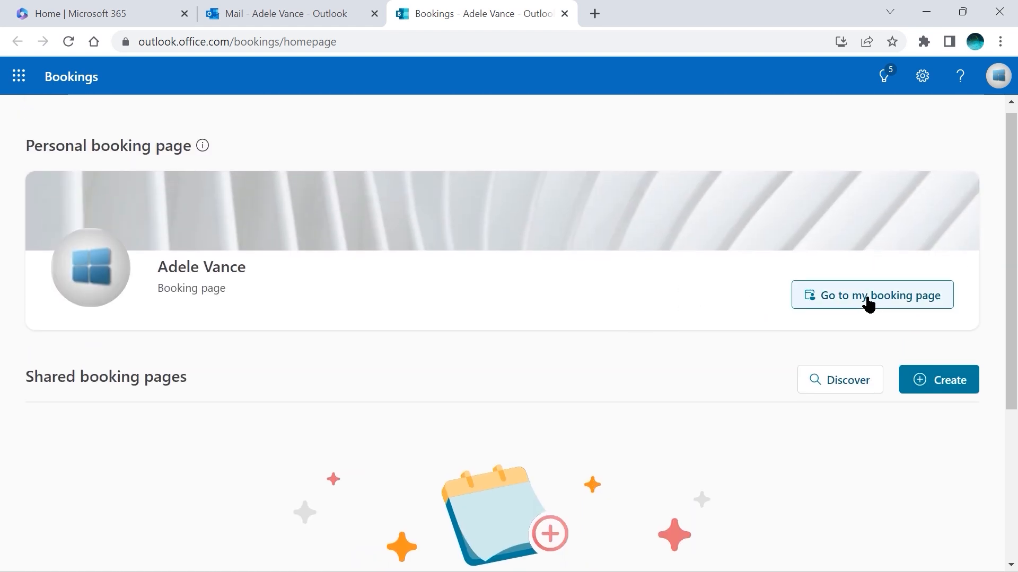
pyautogui.click(903, 303)
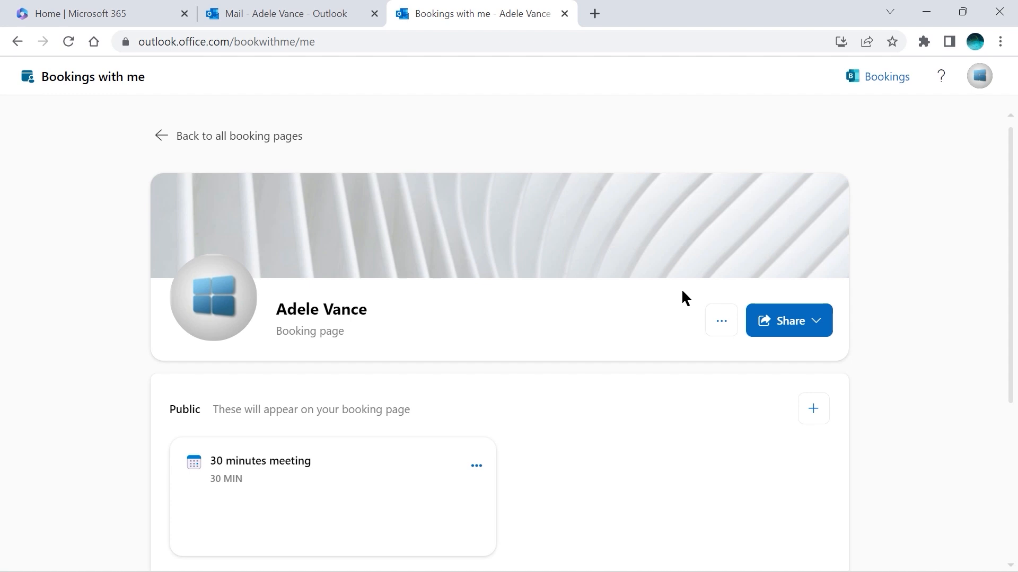
# - Start a new private meeting type on the personal booking page and look over its form
pyautogui.scroll(-5, 682, 292)
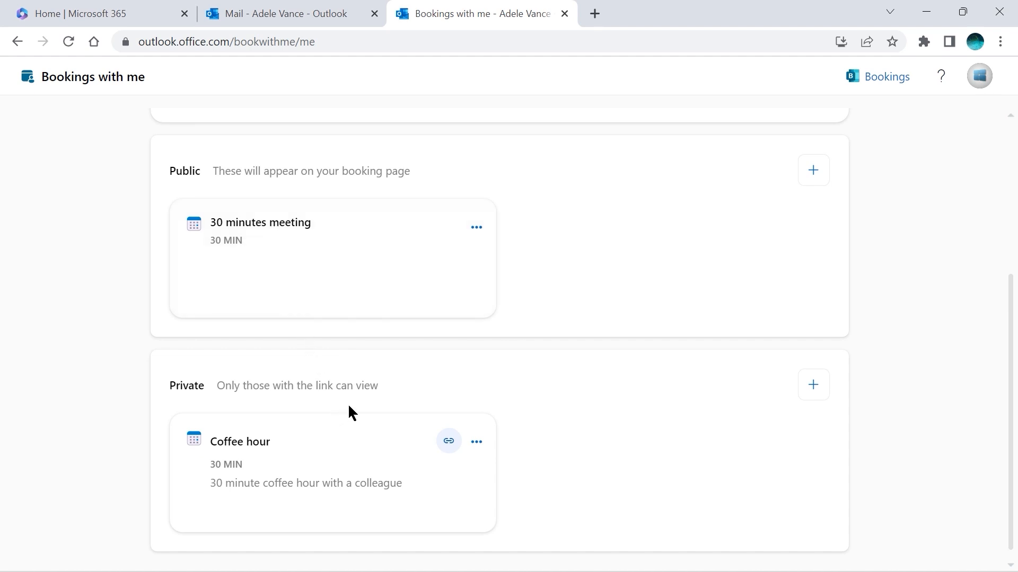
pyautogui.scroll(-1, 348, 403)
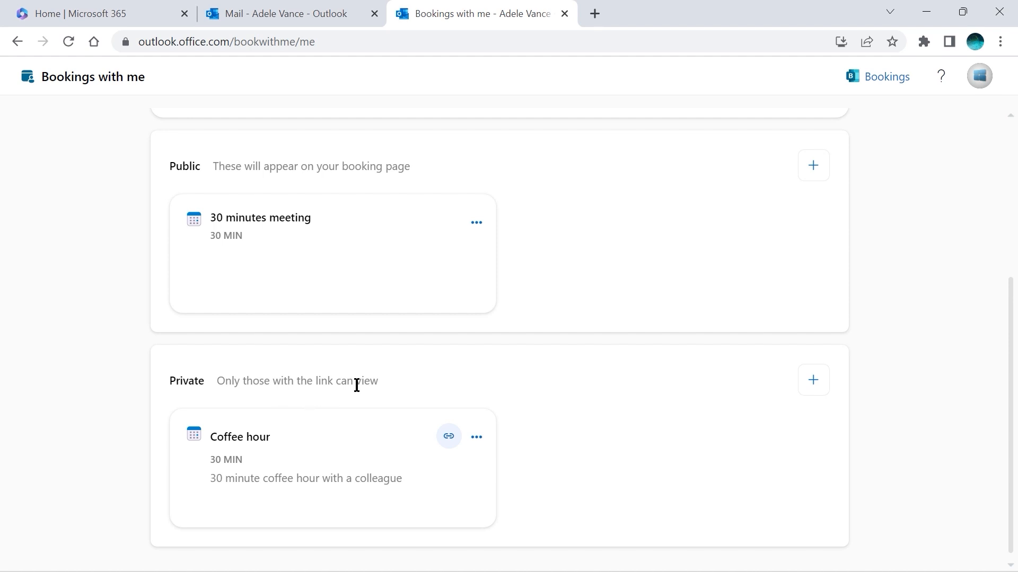
pyautogui.click(814, 387)
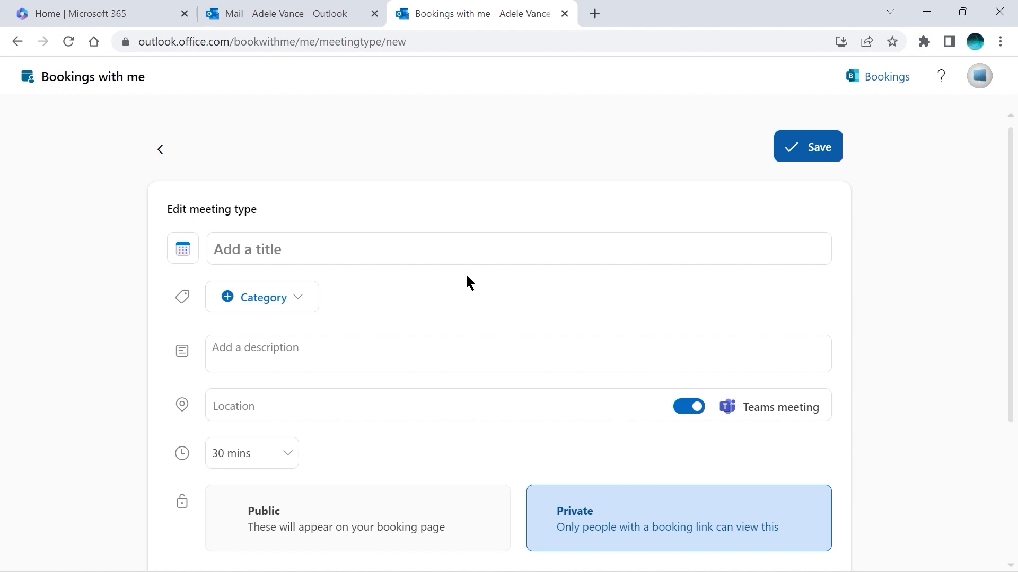
pyautogui.scroll(-2, 447, 266)
pyautogui.scroll(2, 454, 321)
# - Title the meeting type "Snack with a colleague" and assign it the 1-on-1 category
pyautogui.click(343, 251)
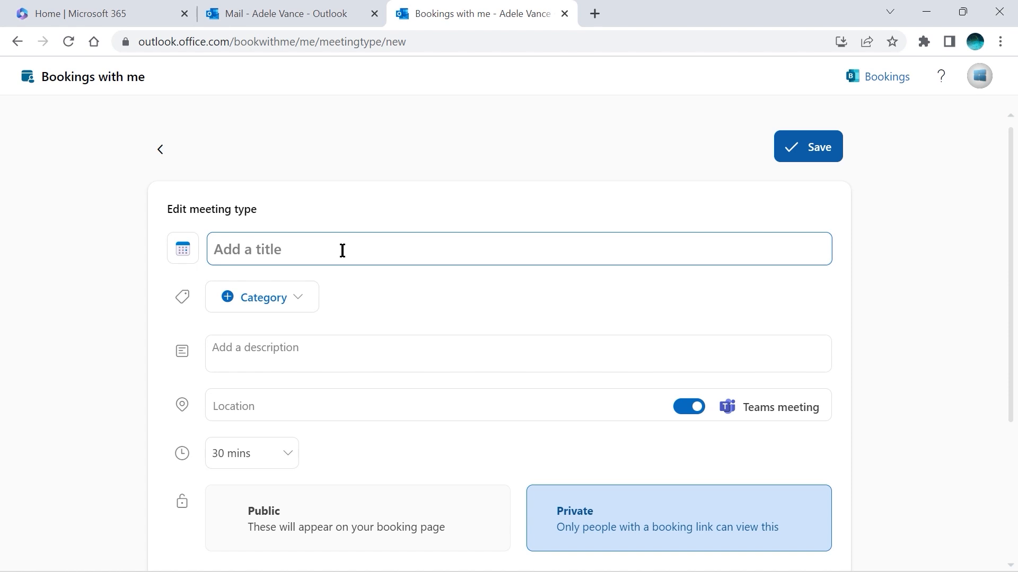
pyautogui.write('Snack')
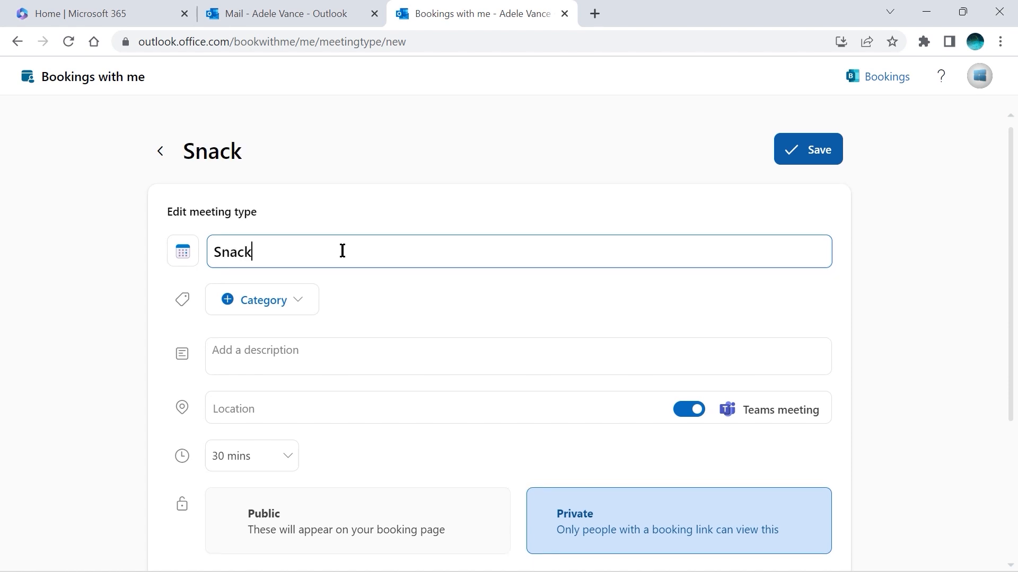
pyautogui.write(' with a c')
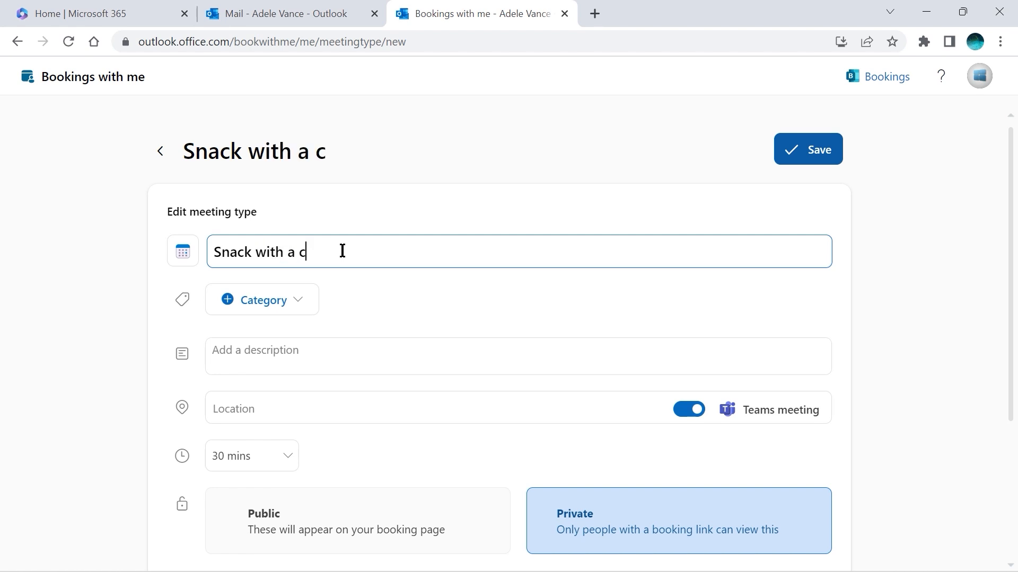
pyautogui.write('olleague')
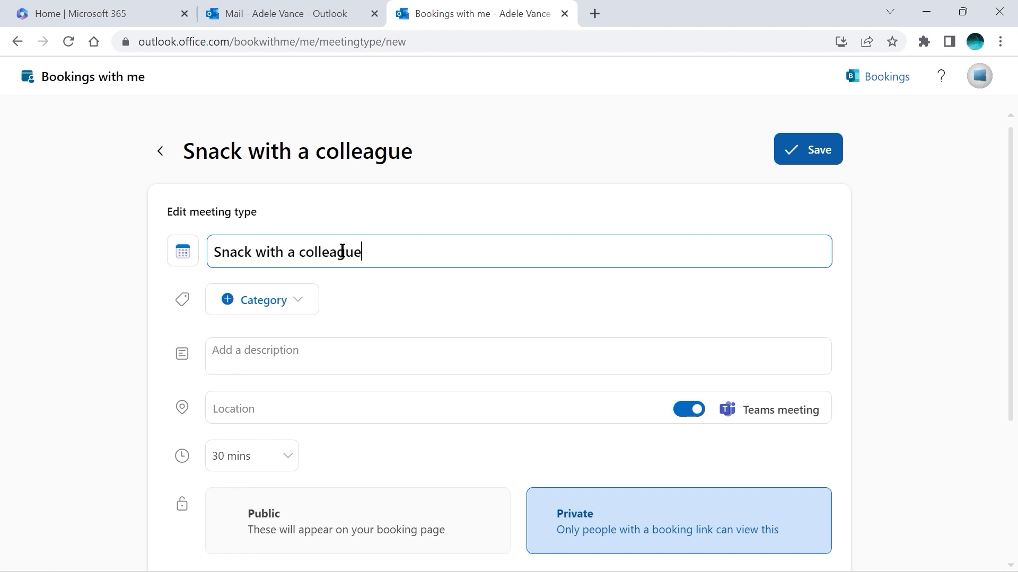
pyautogui.click(300, 308)
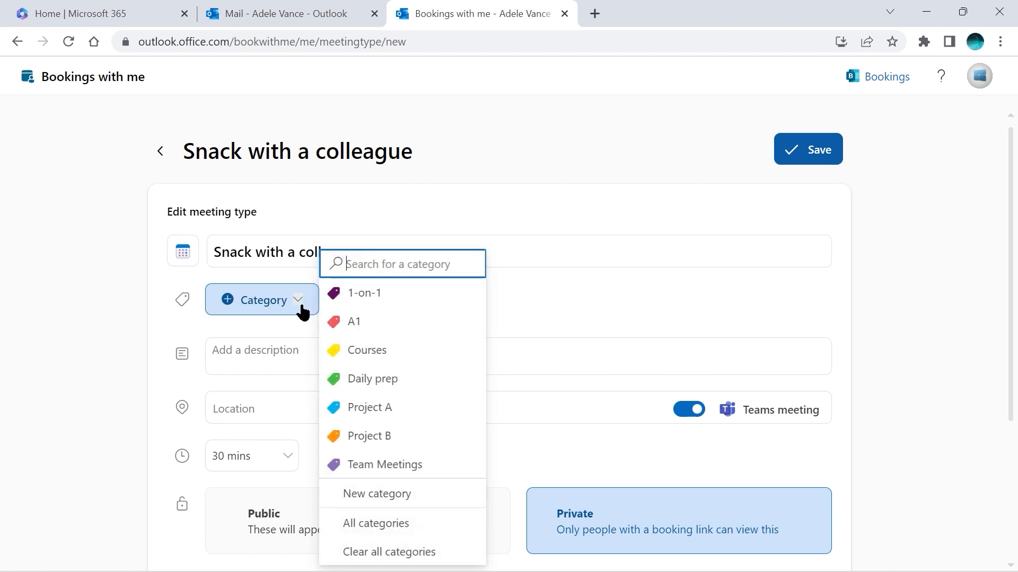
pyautogui.click(378, 301)
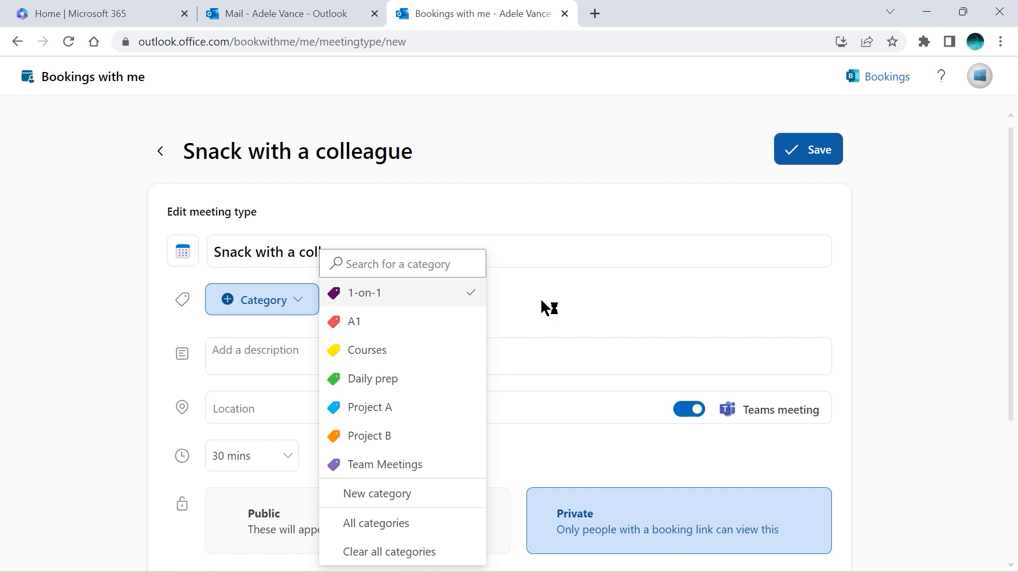
pyautogui.click(900, 300)
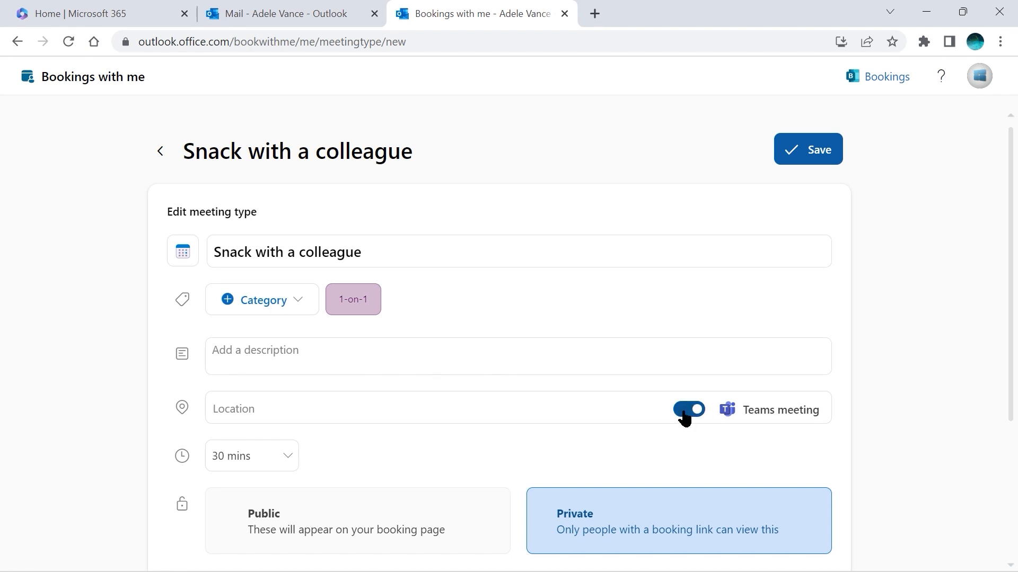
# - Add the description "Quick meet and catch up" to the Snack with a colleague meeting type
pyautogui.scroll(-3, 872, 346)
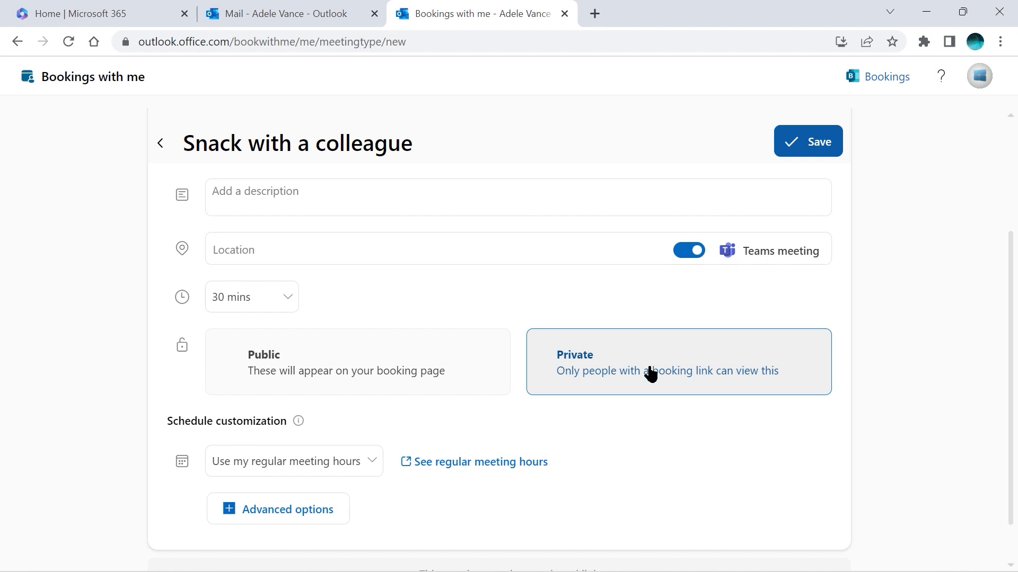
pyautogui.scroll(2, 648, 370)
pyautogui.click(298, 277)
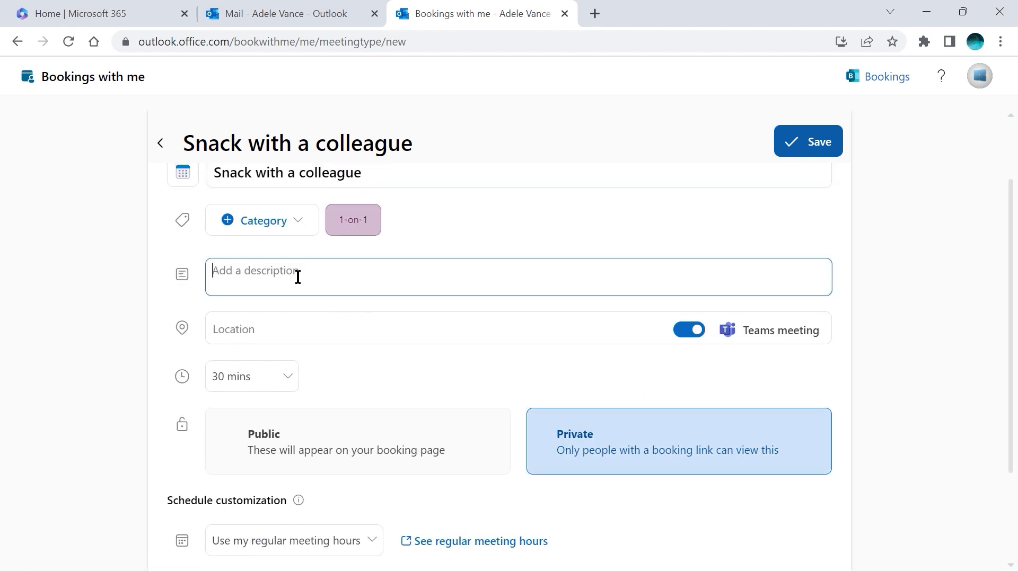
pyautogui.write('Quick meet and cacth up')
pyautogui.doubleClick(298, 271)
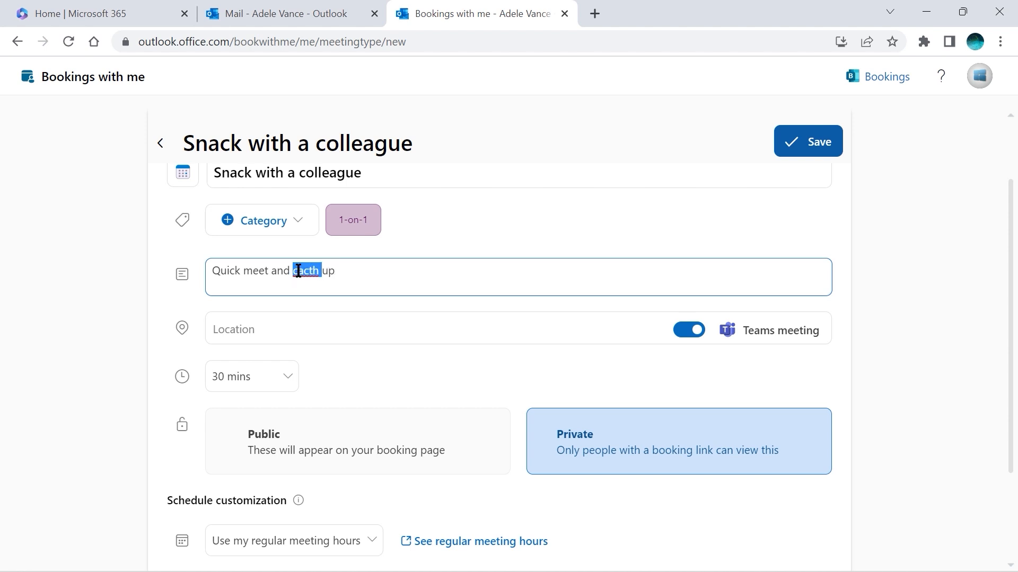
pyautogui.write('catch')
# - Examine the schedule customization choices and the regular meeting hours in the calendar settings, and return to the meeting type
pyautogui.scroll(-2, 581, 316)
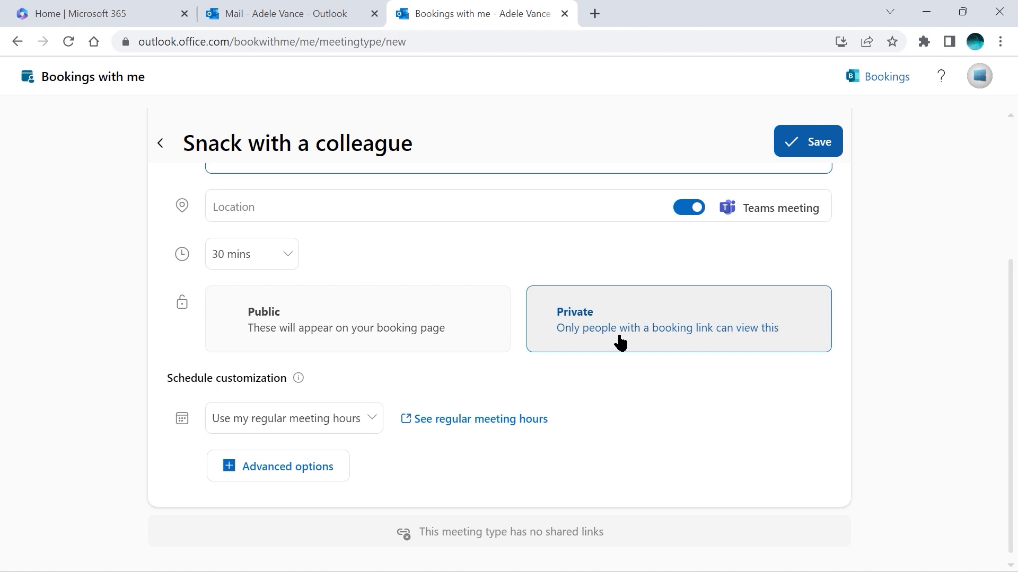
pyautogui.click(373, 423)
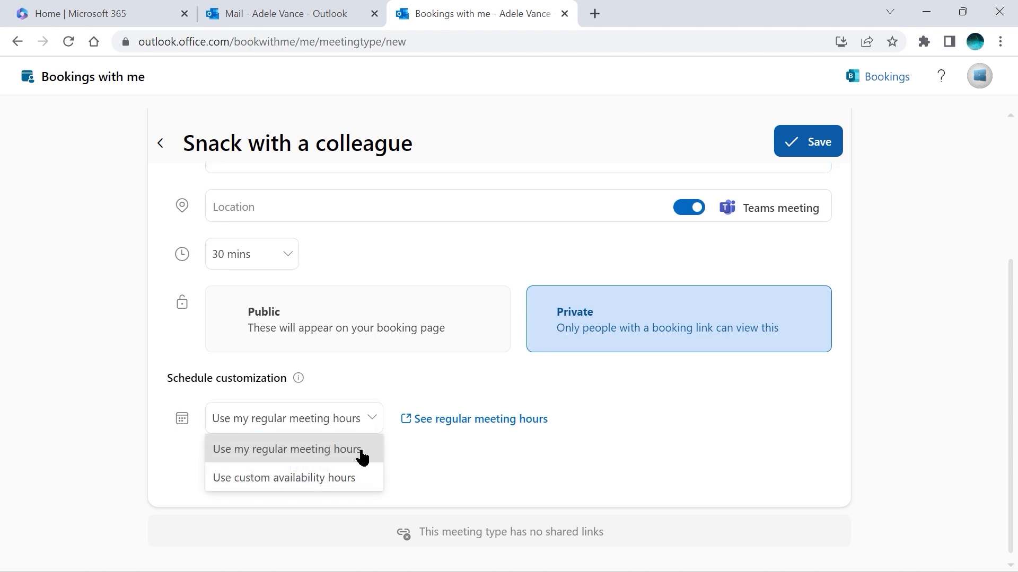
pyautogui.click(592, 461)
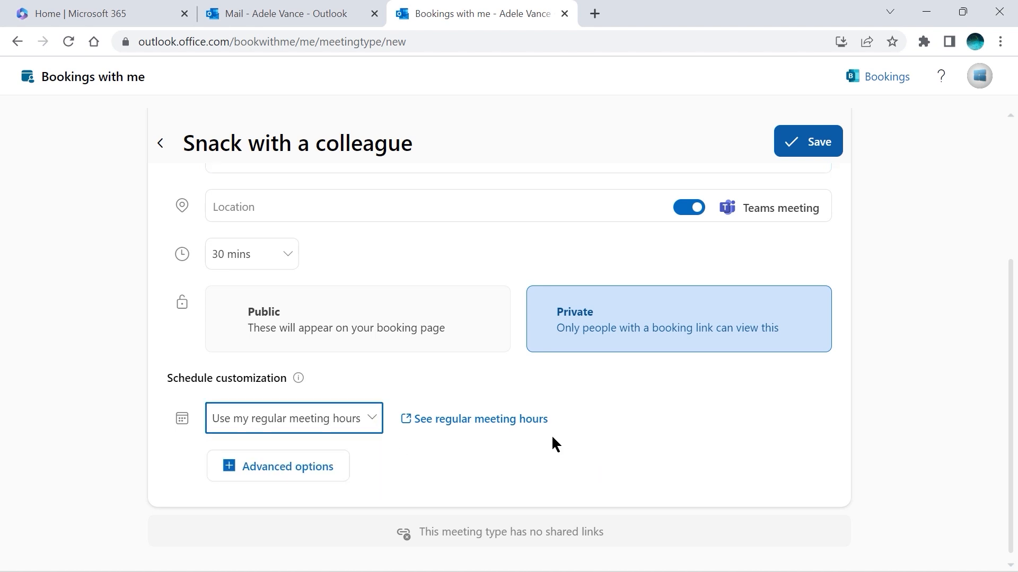
pyautogui.click(497, 420)
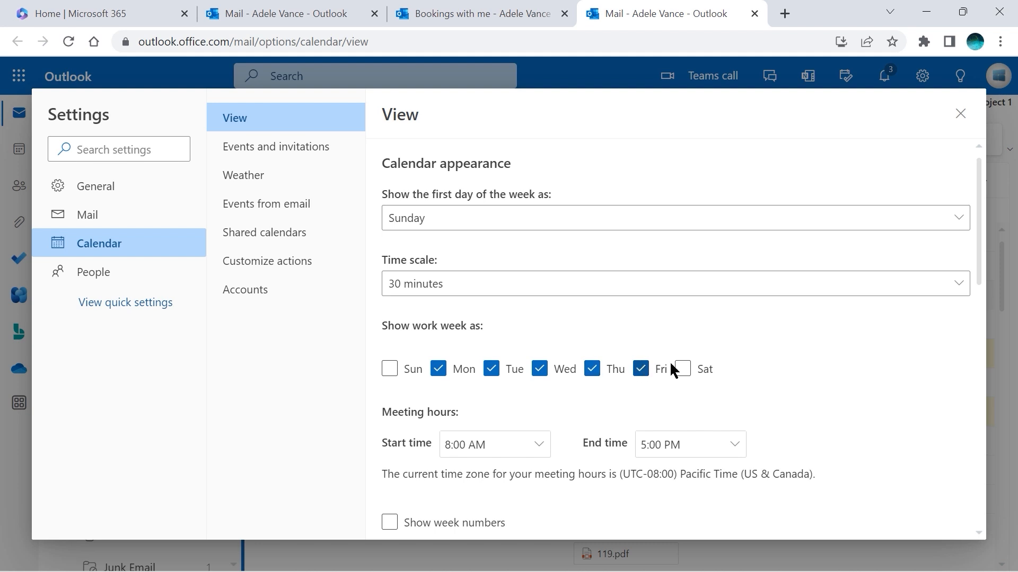
pyautogui.click(513, 18)
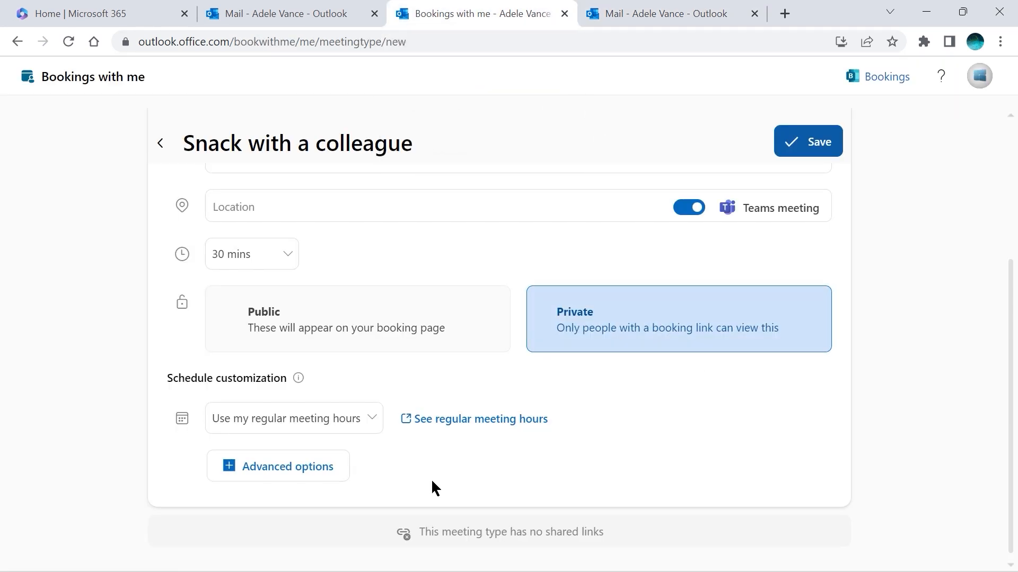
# - Set a 5-minute buffer before the meeting in the advanced options, keep the 30-min start intervals, and save the meeting type
pyautogui.click(291, 473)
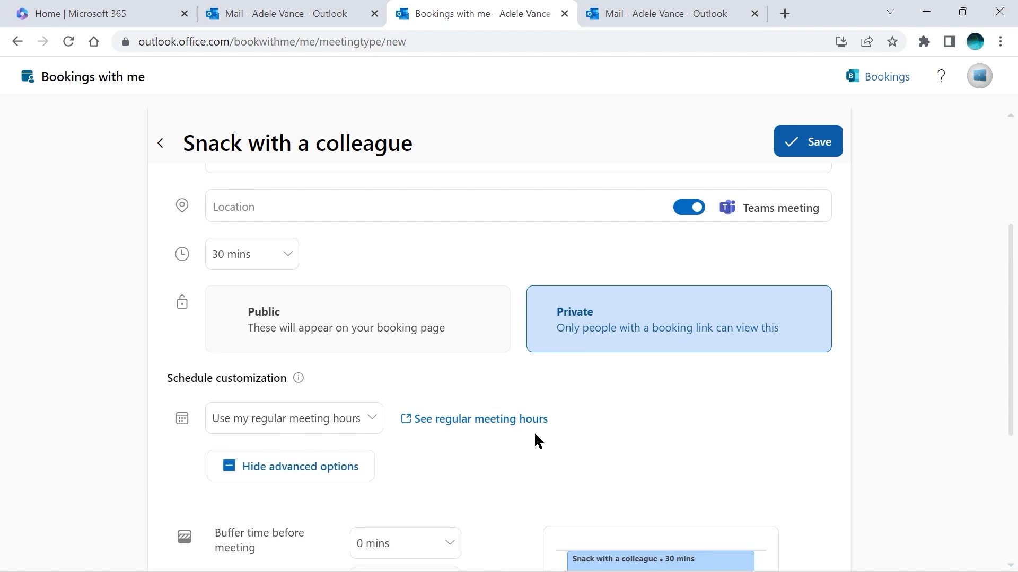
pyautogui.scroll(-5, 826, 377)
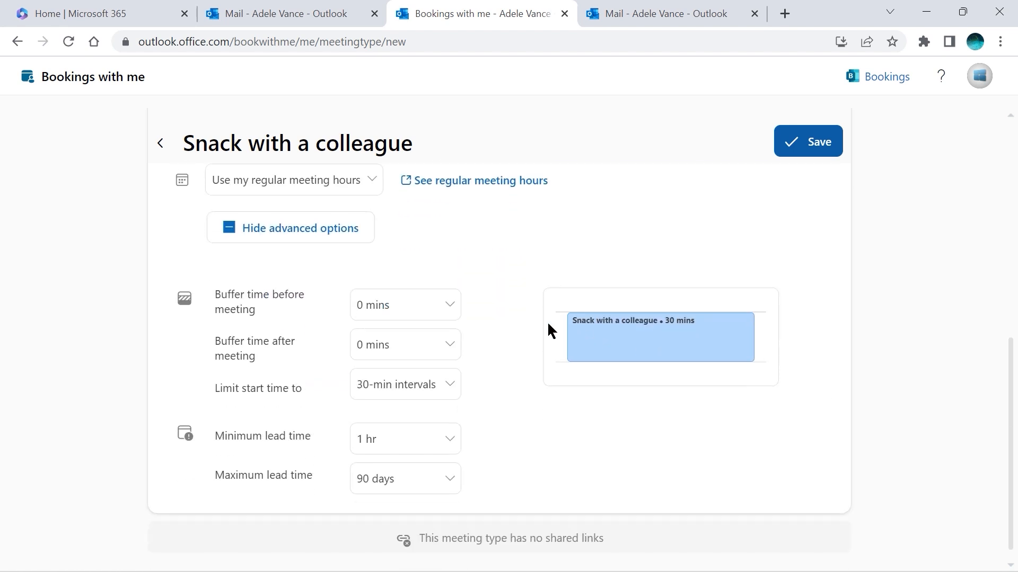
pyautogui.click(448, 306)
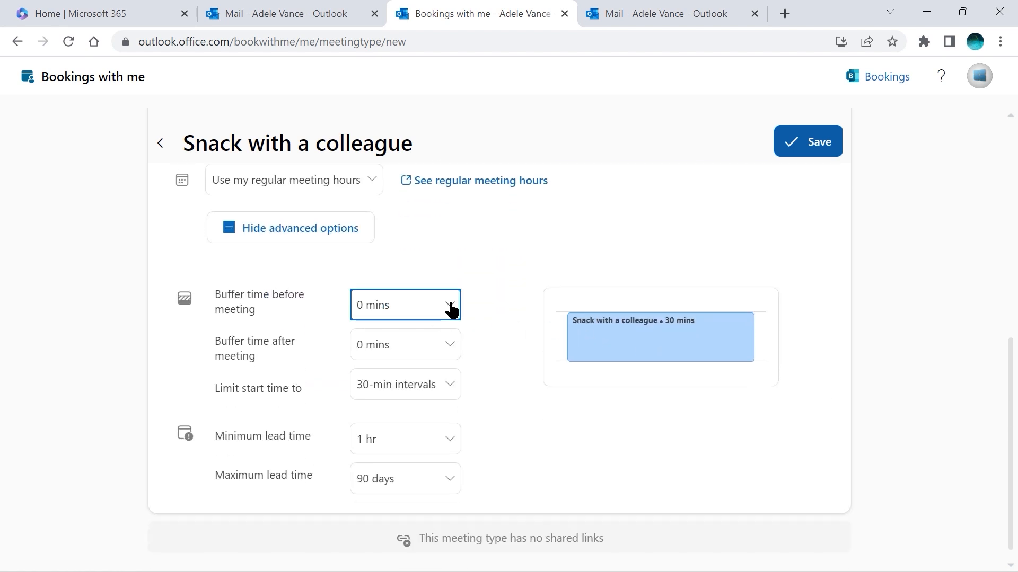
pyautogui.click(501, 301)
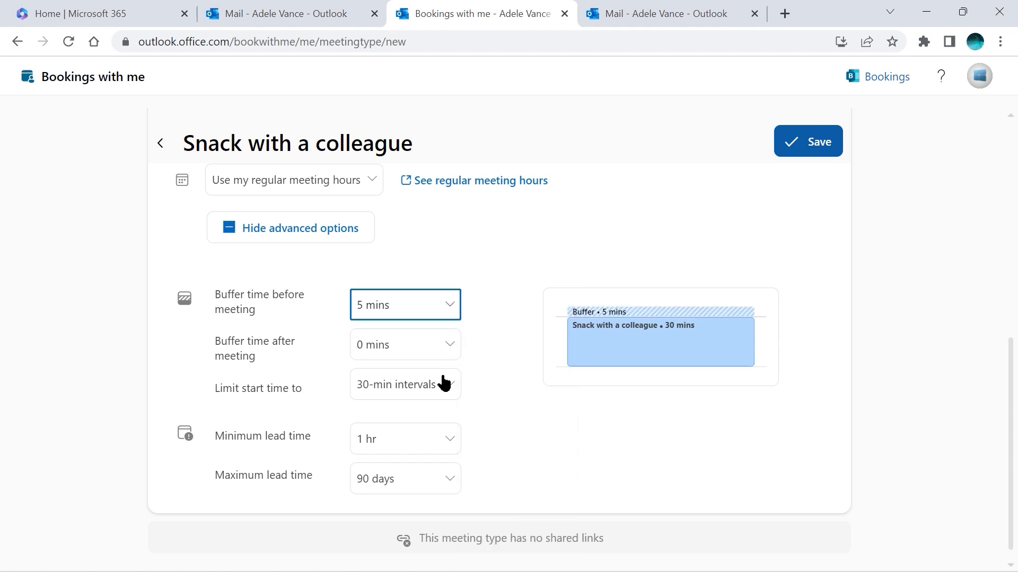
pyautogui.click(450, 390)
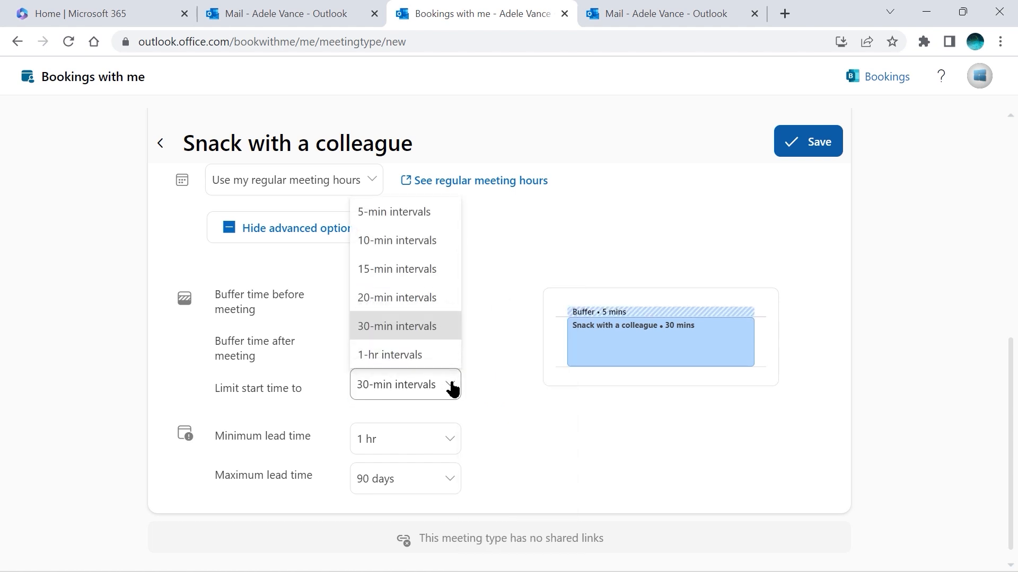
pyautogui.click(498, 366)
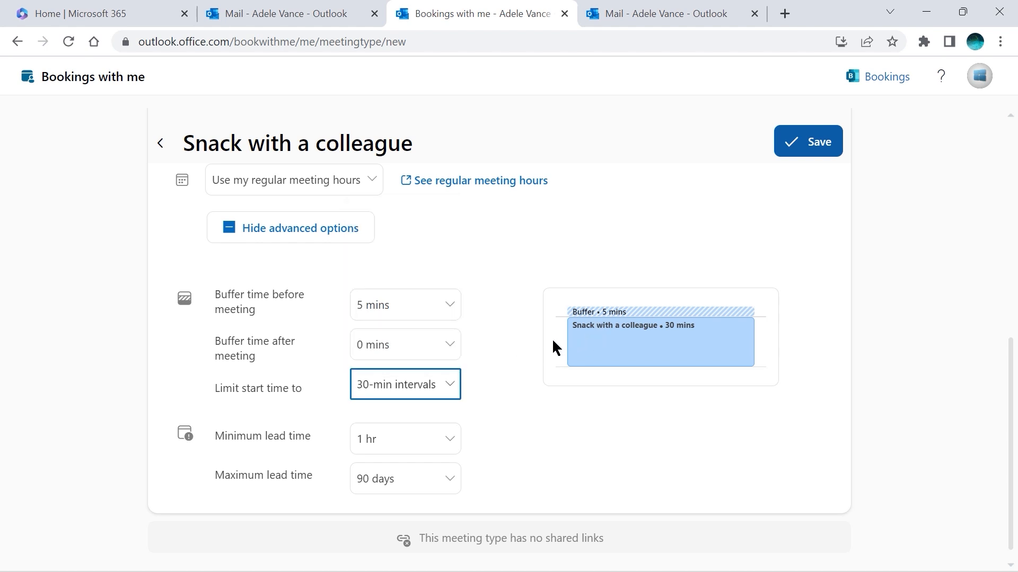
pyautogui.scroll(1, 903, 287)
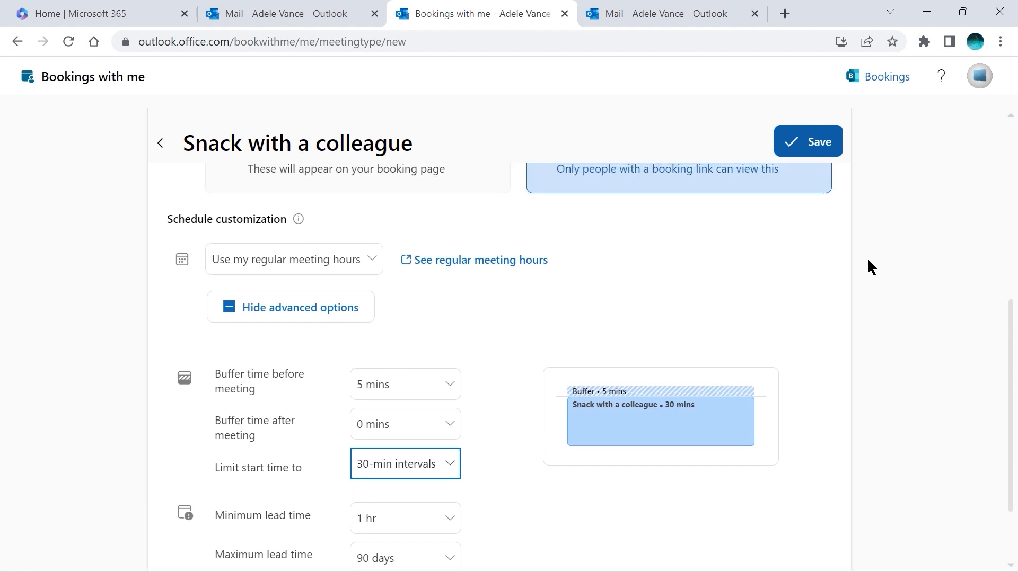
pyautogui.click(822, 153)
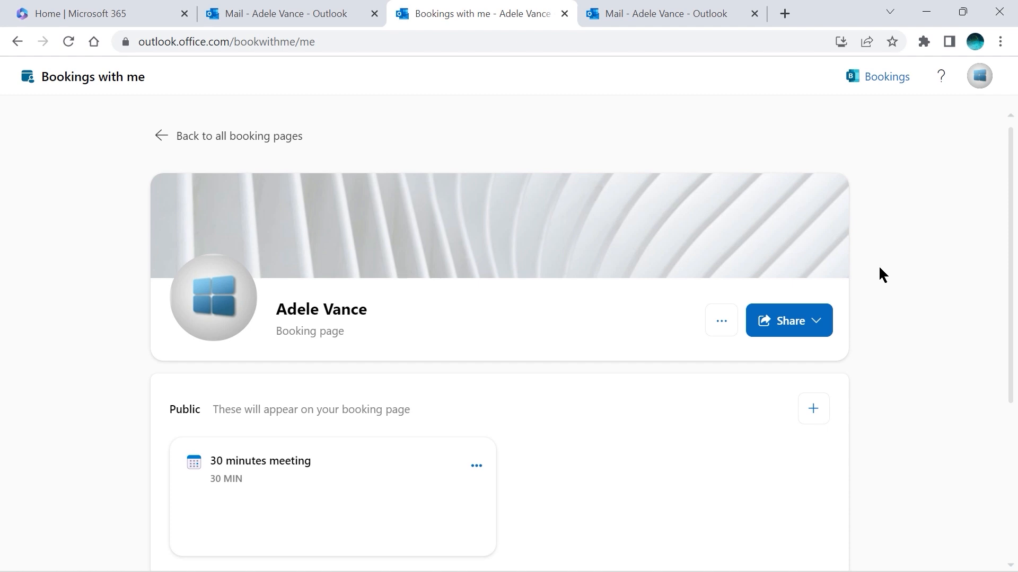
# - Start sharing the private Snack with a colleague meeting type by email and add the colleague as recipient
pyautogui.scroll(-5, 880, 270)
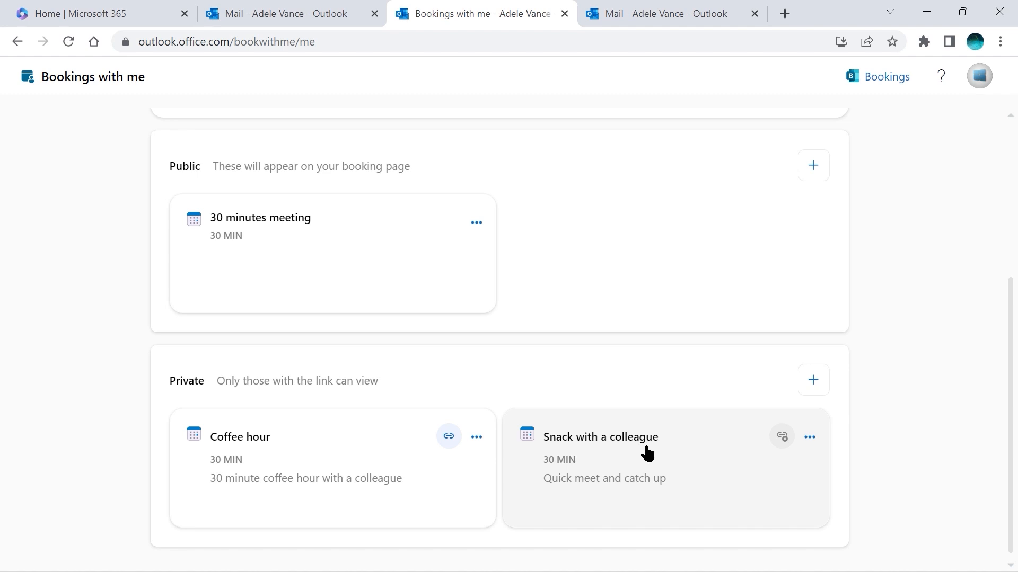
pyautogui.click(810, 438)
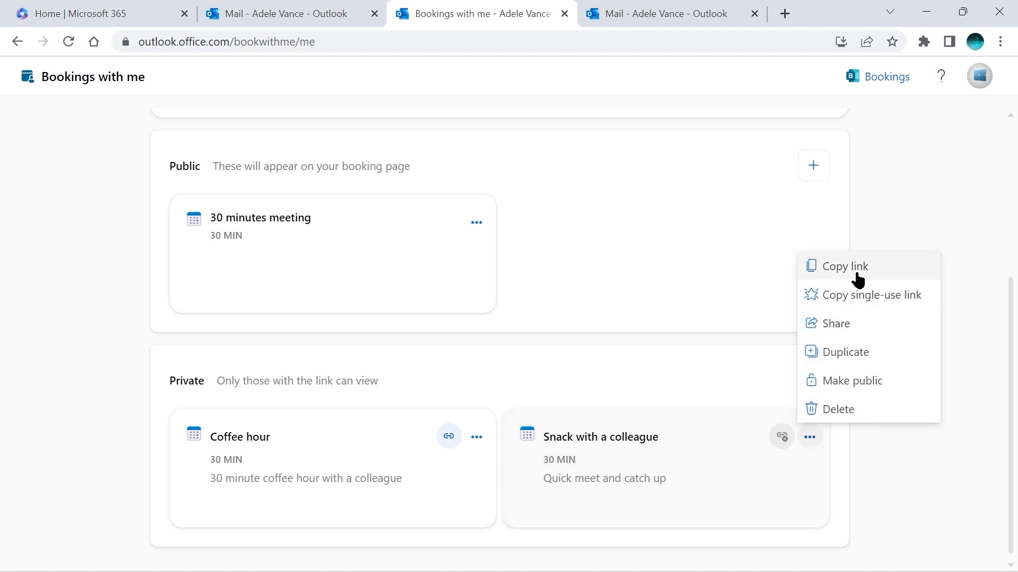
pyautogui.click(846, 326)
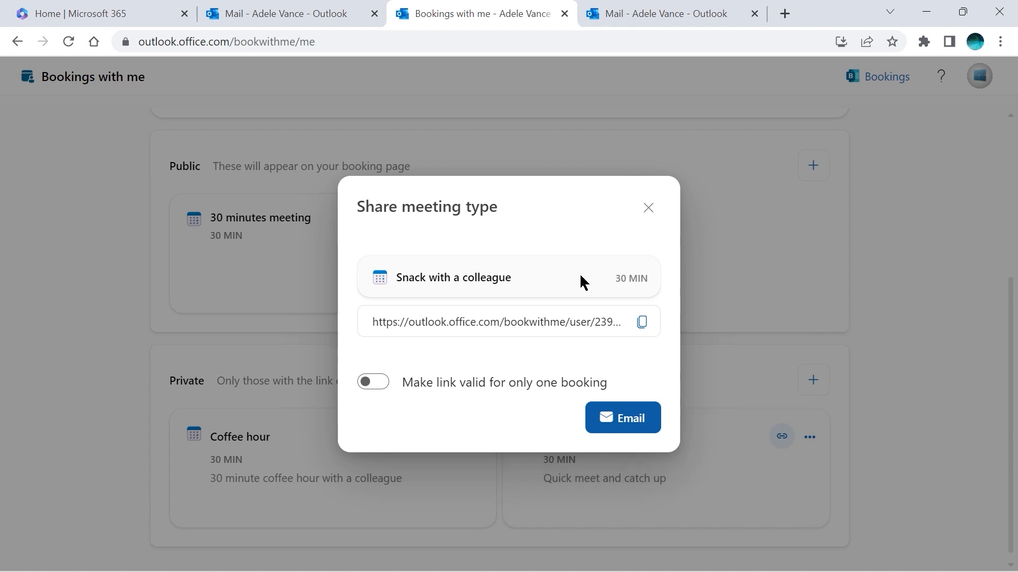
pyautogui.click(622, 424)
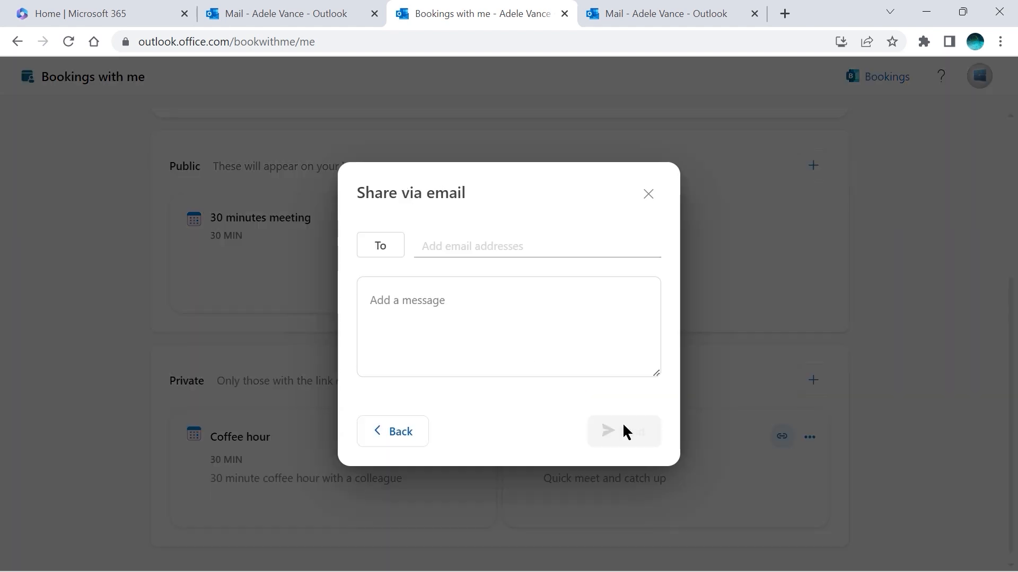
pyautogui.click(472, 247)
pyautogui.click(495, 297)
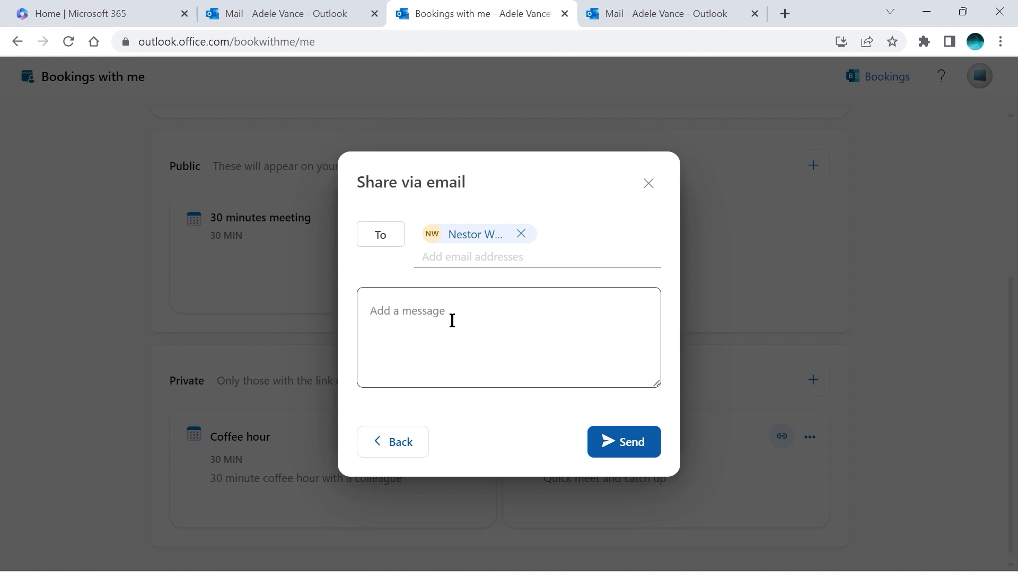
# - Add the message "Book time on my calendar" to the sharing email and send it
pyautogui.click(453, 321)
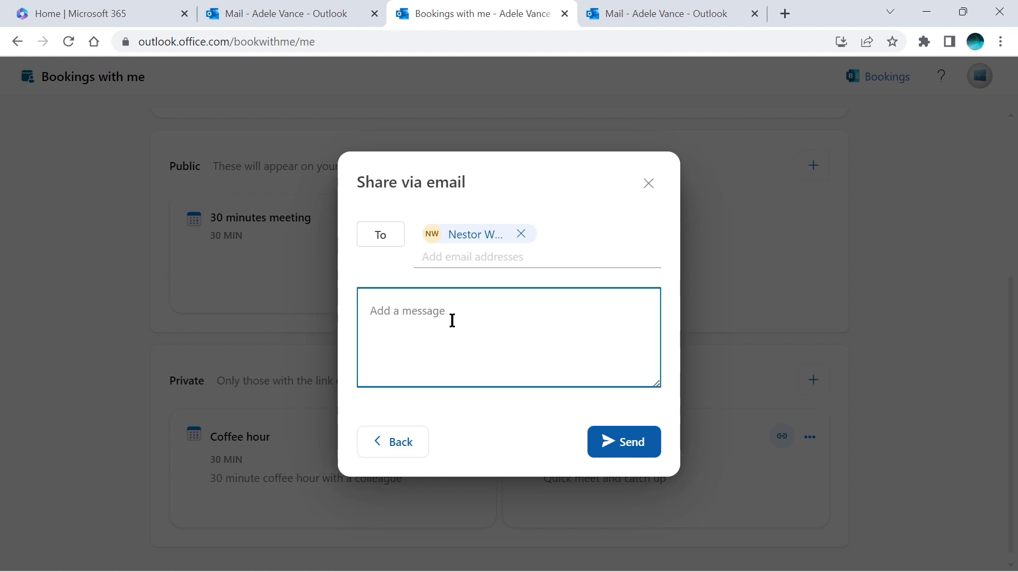
pyautogui.write('Book time on my')
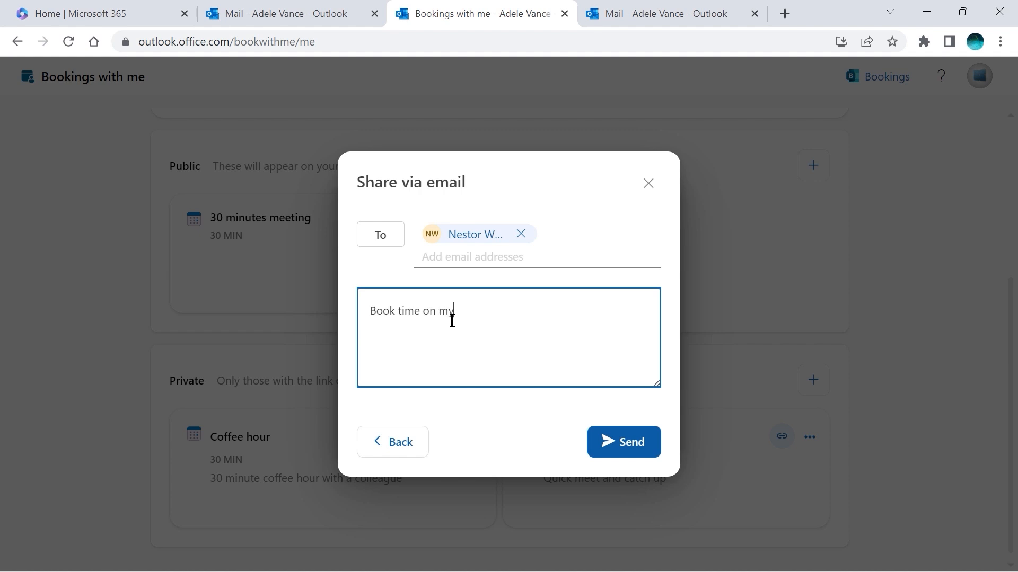
pyautogui.write(' calendar')
pyautogui.click(623, 443)
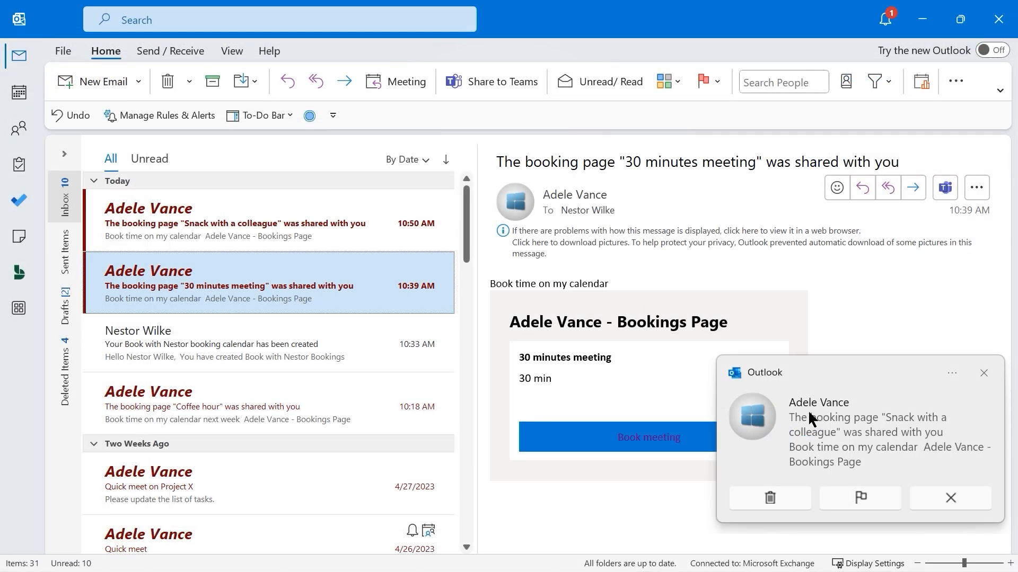
# - Switch to Outlook, read the received "Snack with a colleague" sharing email, and dismiss its notification
pyautogui.click(336, 223)
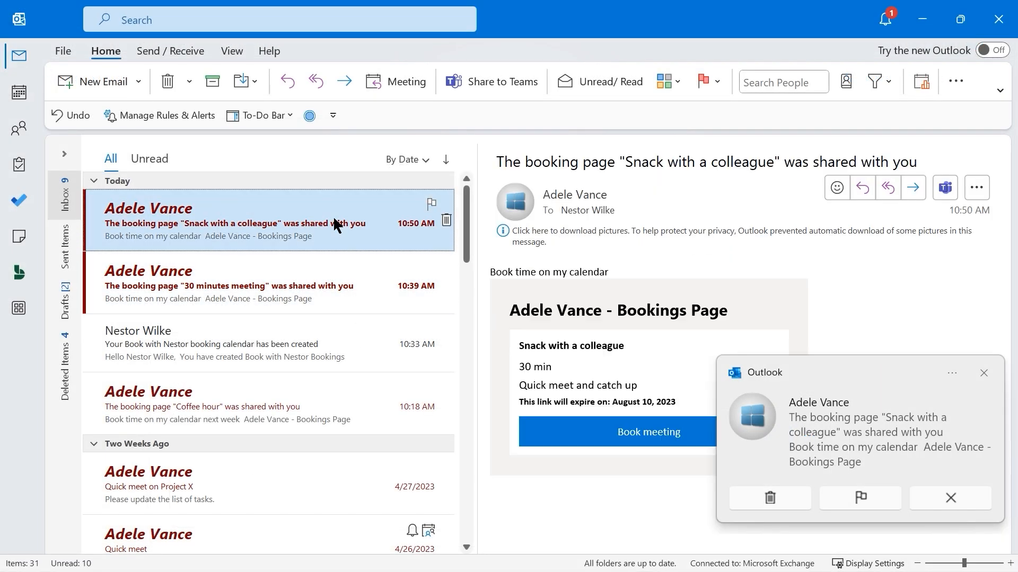
pyautogui.click(986, 374)
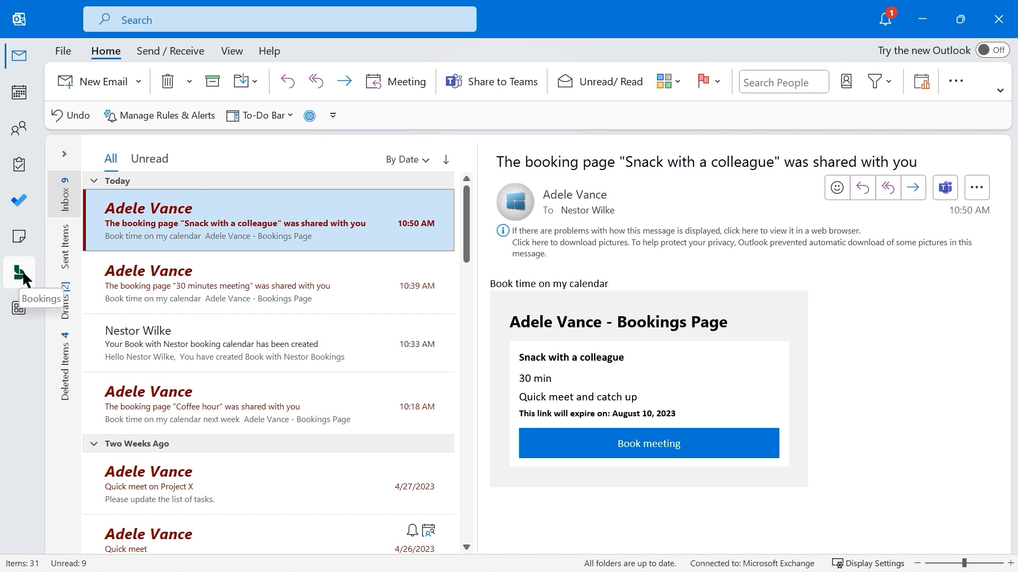
# - View the Bookings schedule within Outlook and its additional options, including opening the Bookings web app
pyautogui.click(20, 279)
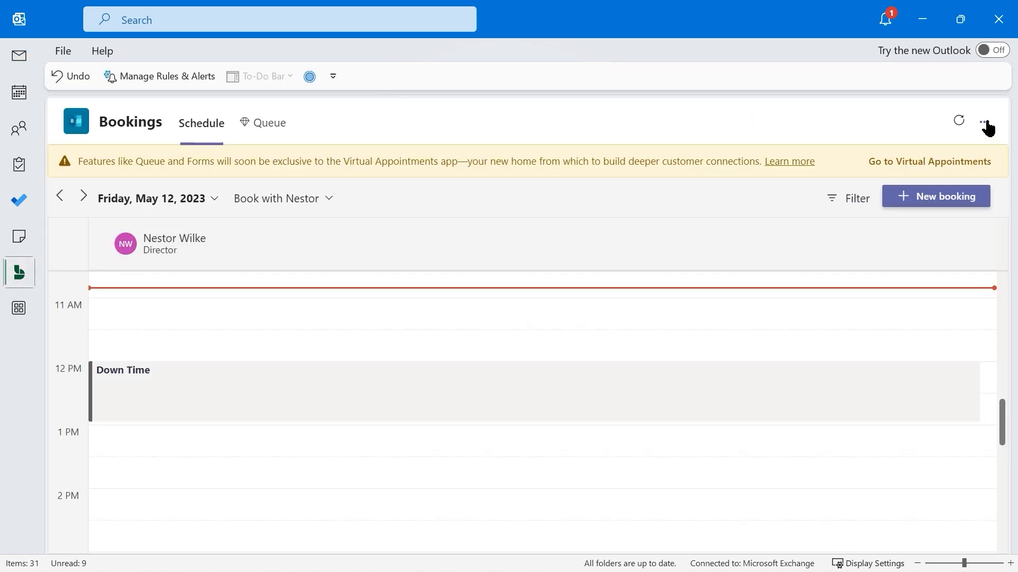
pyautogui.click(984, 123)
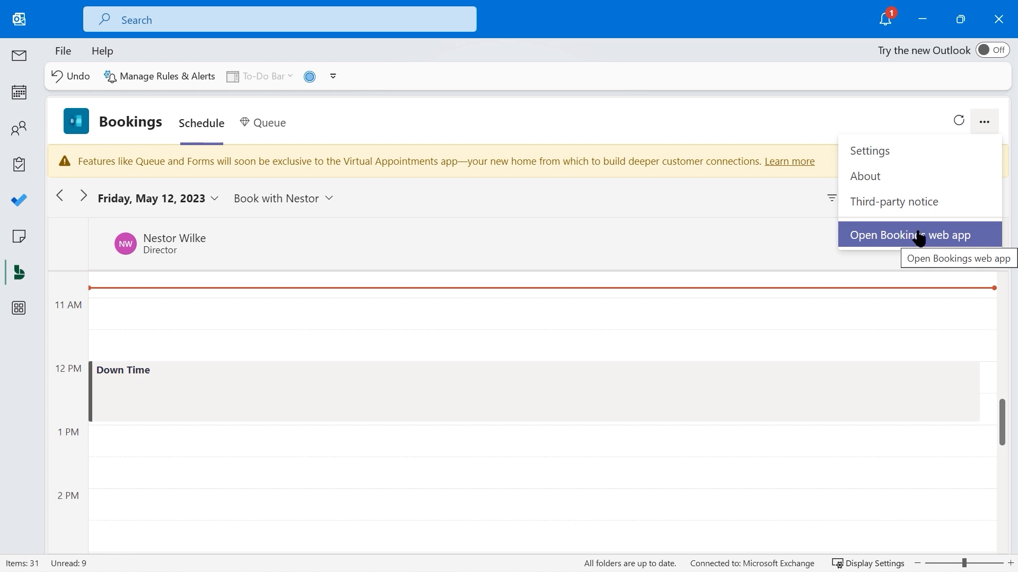
pyautogui.click(646, 115)
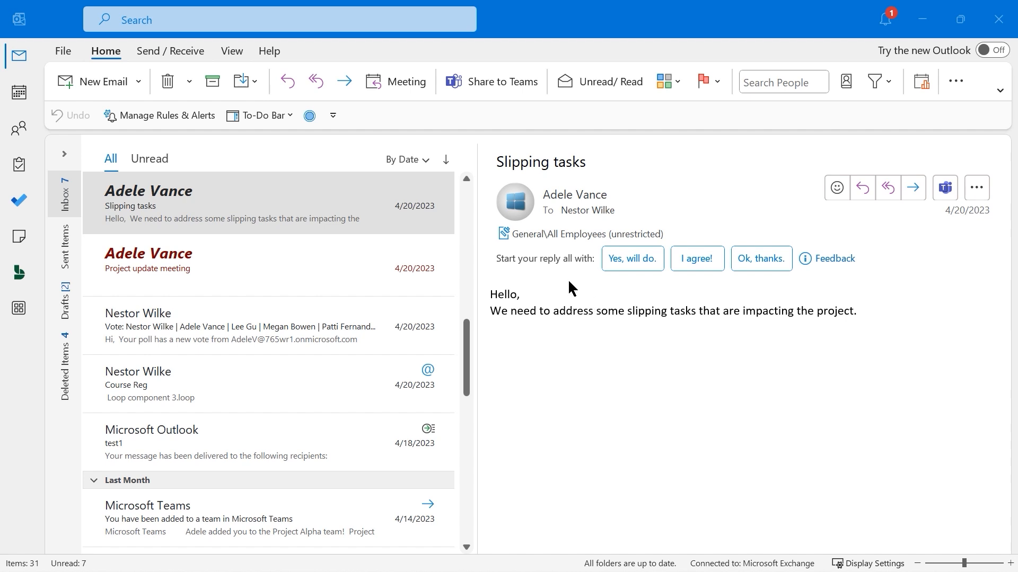
# - Start a new custom Quick Step from the Slipping tasks email, examine the available actions, and cancel it
pyautogui.rightClick(329, 199)
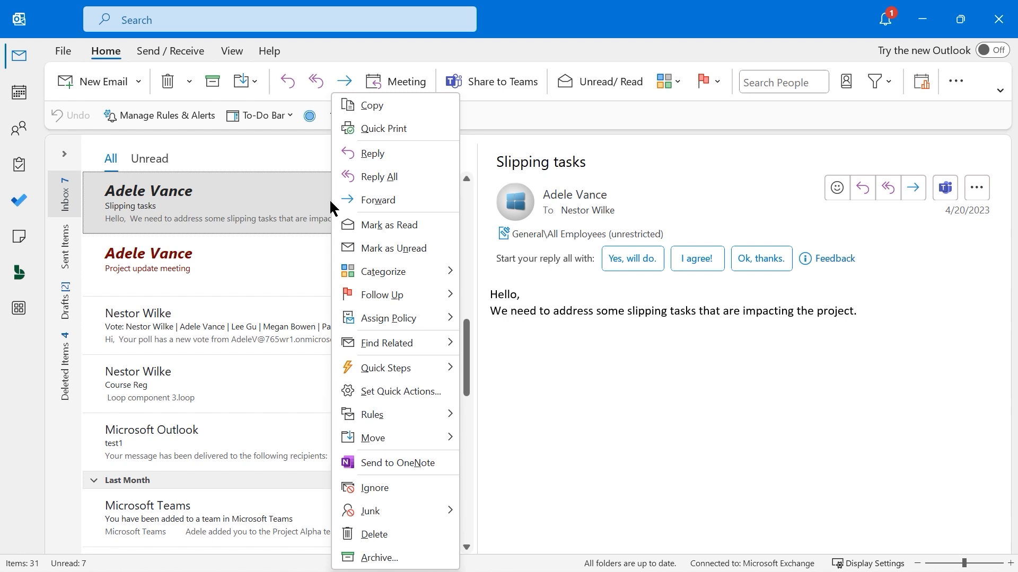
pyautogui.moveTo(432, 368)
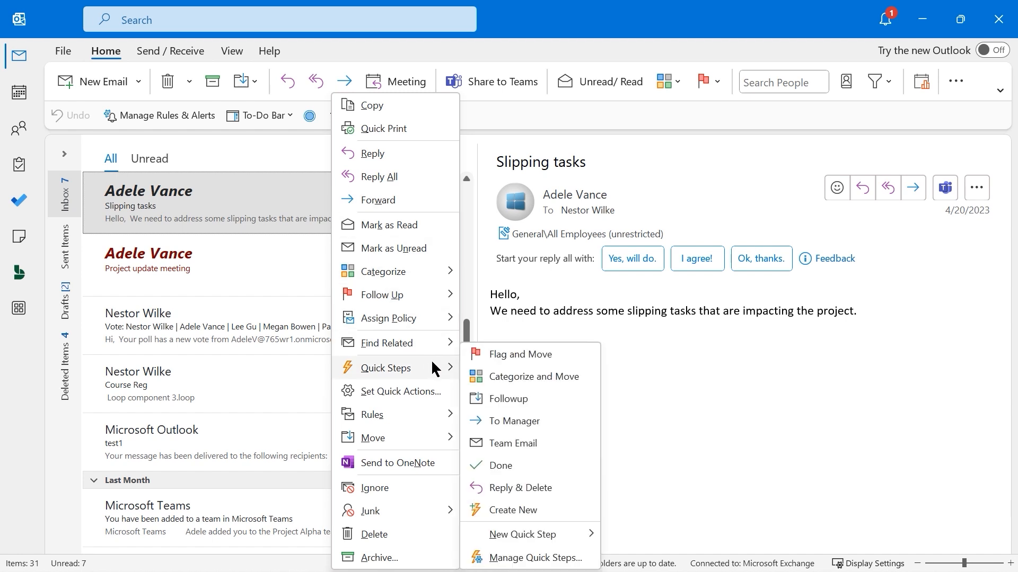
pyautogui.click(529, 510)
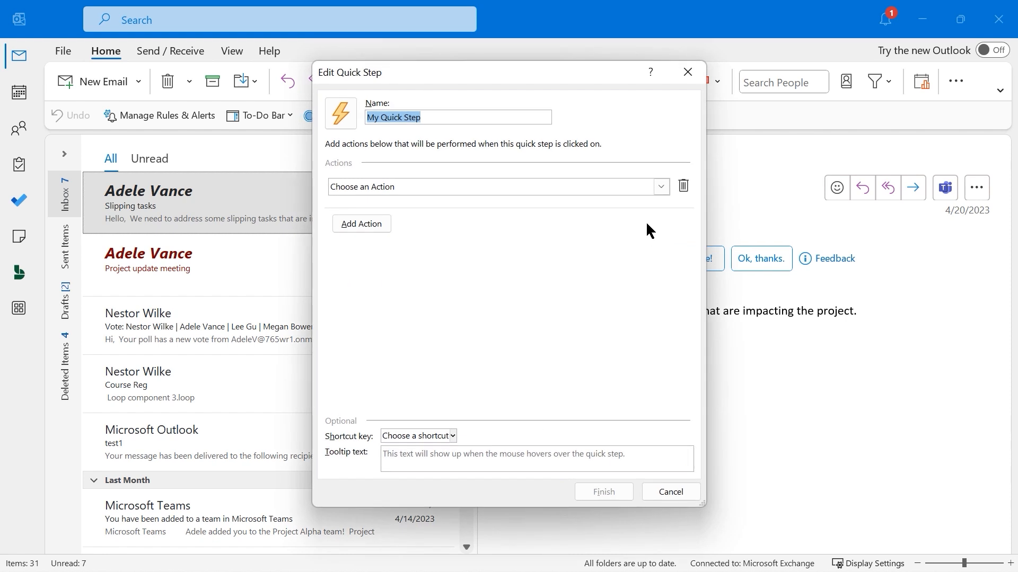
pyautogui.click(660, 190)
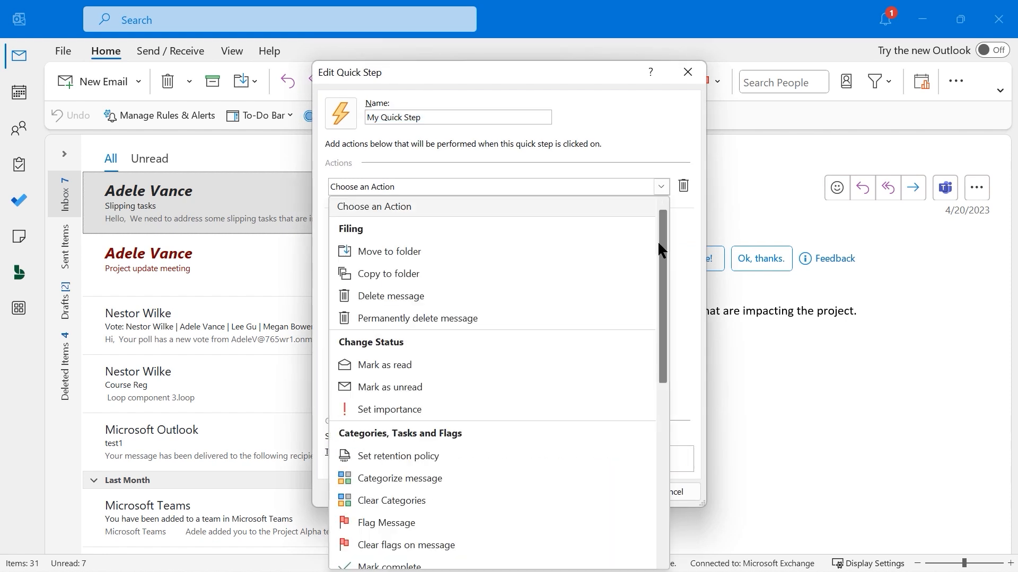
pyautogui.moveTo(660, 243); pyautogui.dragTo(668, 310)
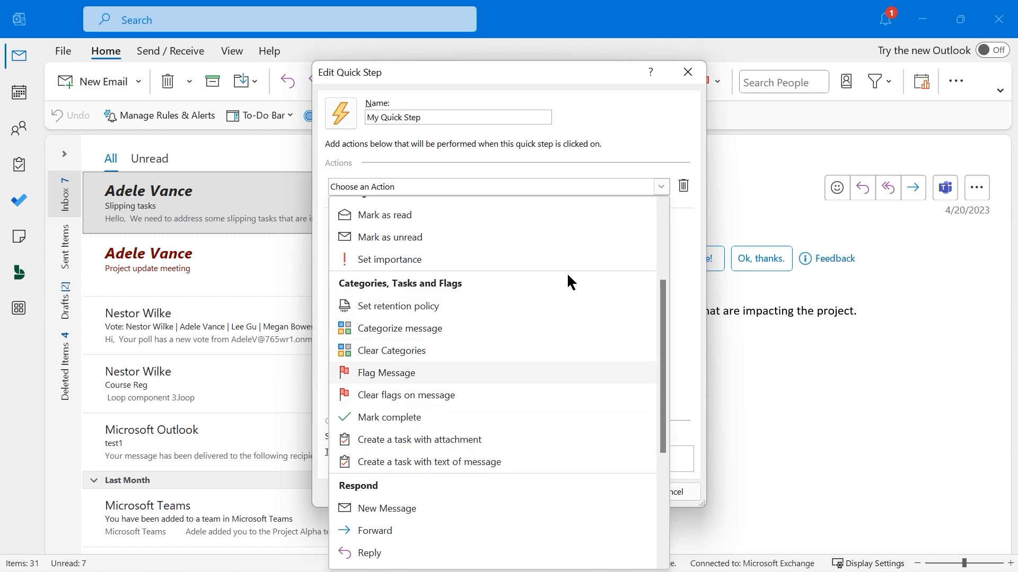
pyautogui.click(658, 140)
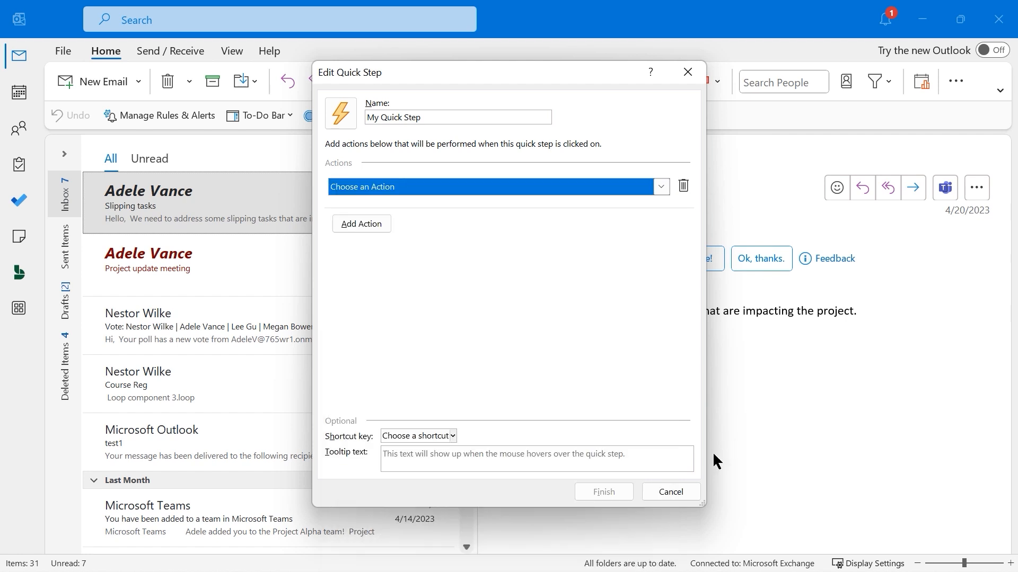
pyautogui.click(672, 491)
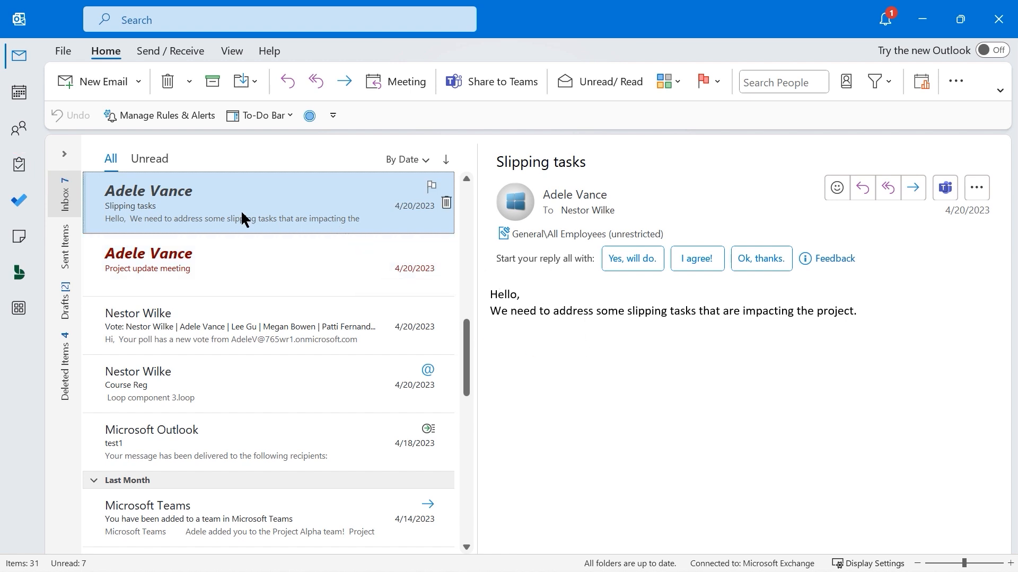
# - Create a task from the Slipping tasks email
pyautogui.moveTo(225, 200); pyautogui.dragTo(18, 174)
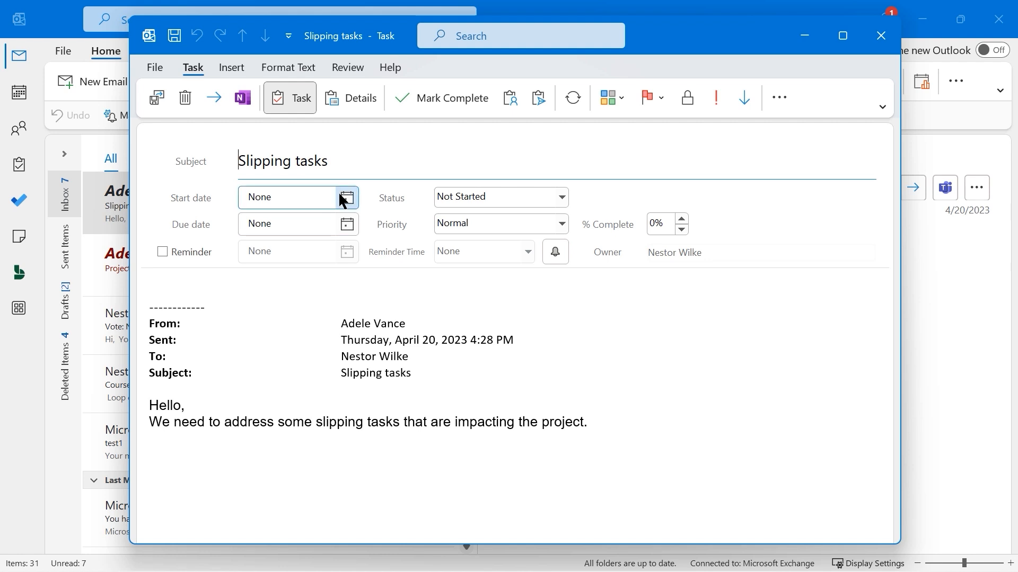
pyautogui.moveTo(683, 50)
pyautogui.mouseDown()
pyautogui.moveTo(672, 53)
pyautogui.moveTo(684, 45)
pyautogui.mouseUp()
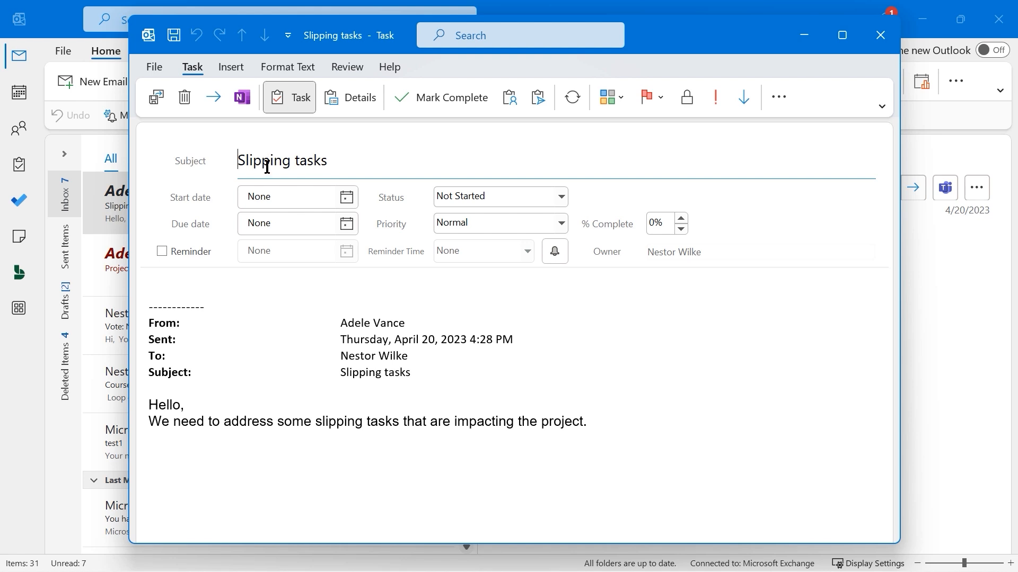
pyautogui.hotkey('ctrl', '2')
pyautogui.moveTo(162, 149)
pyautogui.mouseDown()
pyautogui.moveTo(297, 228)
pyautogui.moveTo(752, 270)
pyautogui.mouseUp()
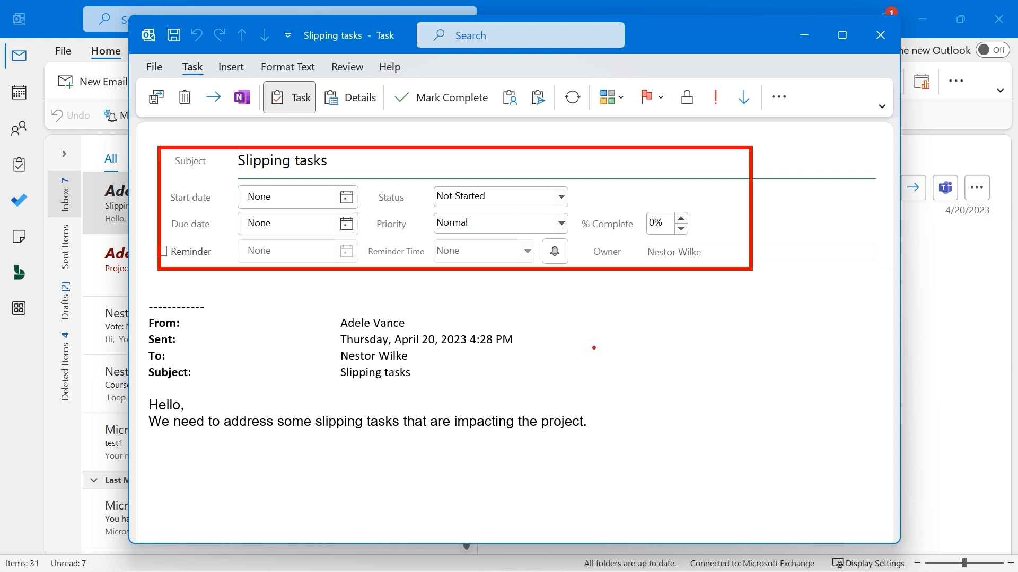
pyautogui.moveTo(583, 322)
pyautogui.mouseDown()
pyautogui.moveTo(596, 329)
pyautogui.moveTo(595, 458)
pyautogui.mouseUp()
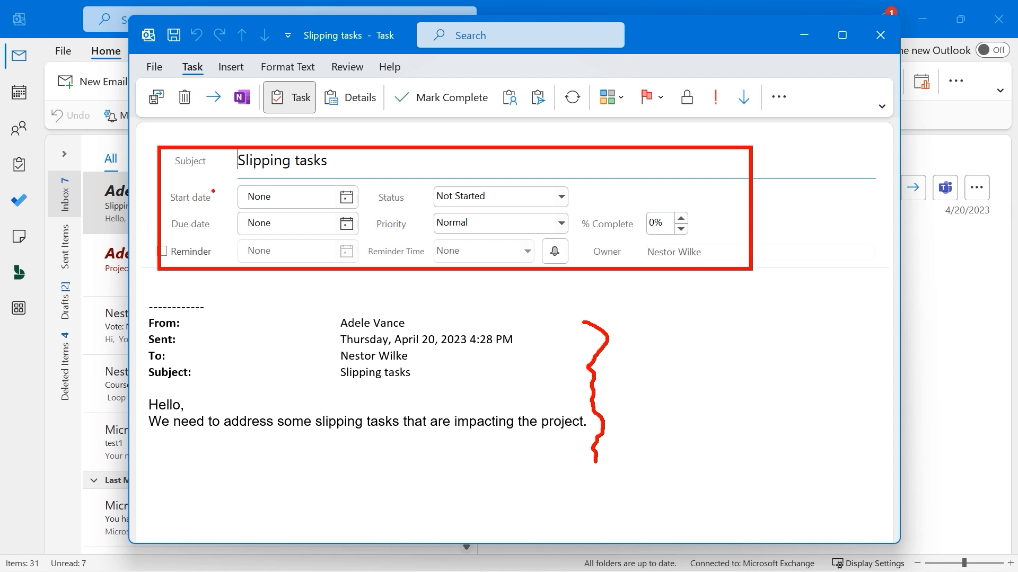
pyautogui.moveTo(217, 190); pyautogui.dragTo(245, 184)
pyautogui.moveTo(219, 223); pyautogui.dragTo(239, 216)
pyautogui.moveTo(157, 245); pyautogui.dragTo(179, 234)
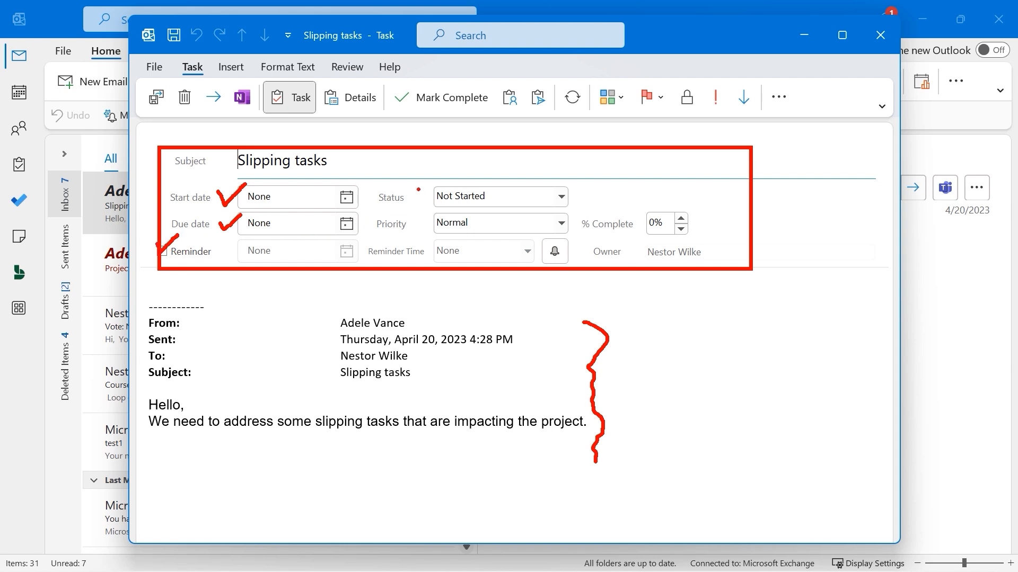
pyautogui.moveTo(416, 192); pyautogui.dragTo(452, 171)
pyautogui.moveTo(410, 218)
pyautogui.mouseDown()
pyautogui.moveTo(418, 228)
pyautogui.moveTo(440, 207)
pyautogui.mouseUp()
pyautogui.moveTo(687, 203)
pyautogui.mouseDown()
pyautogui.moveTo(657, 199)
pyautogui.moveTo(634, 229)
pyautogui.moveTo(680, 240)
pyautogui.moveTo(698, 212)
pyautogui.moveTo(678, 203)
pyautogui.mouseUp()
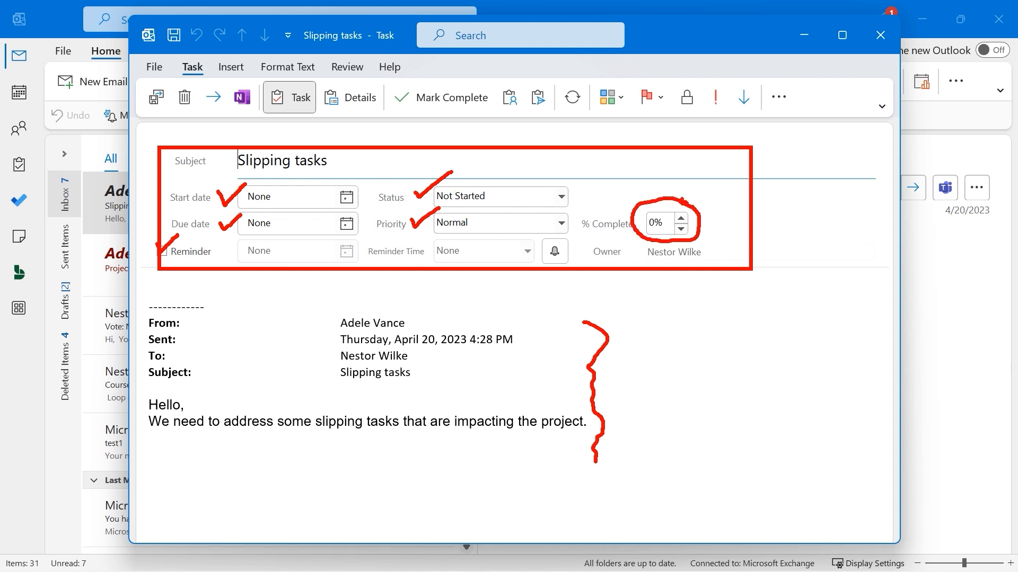
pyautogui.moveTo(653, 262); pyautogui.dragTo(696, 259)
pyautogui.press('Escape')
# - Set the task's start date to Tue 5/16/2023, its due date to Fri 5/19/2023, and its priority to High
pyautogui.click(345, 200)
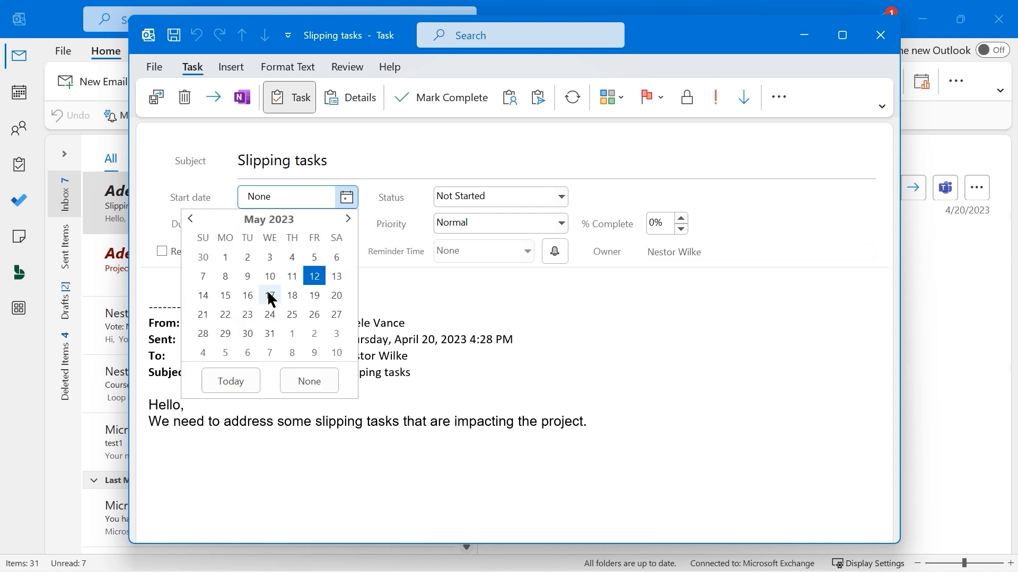
pyautogui.click(248, 297)
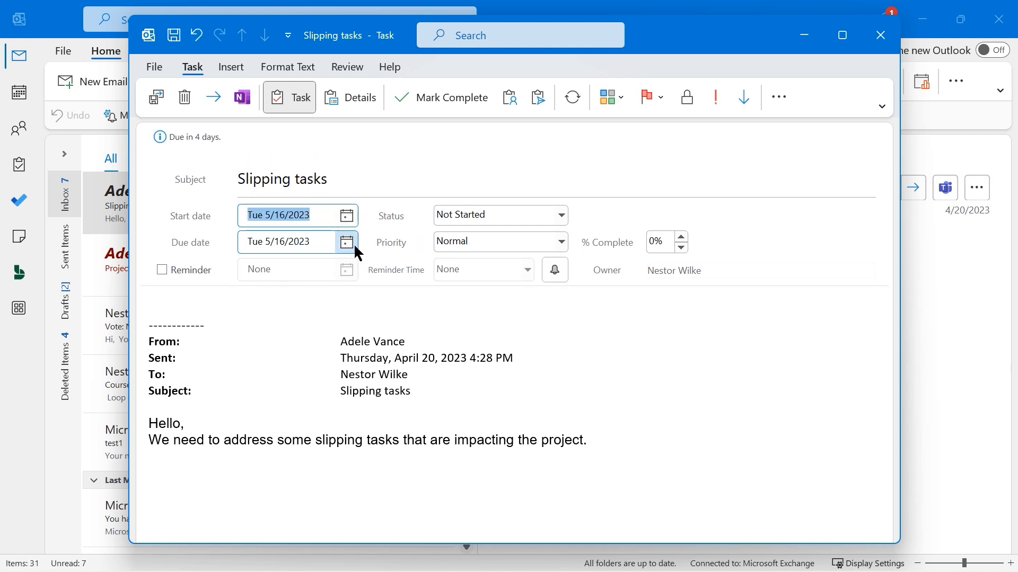
pyautogui.click(347, 243)
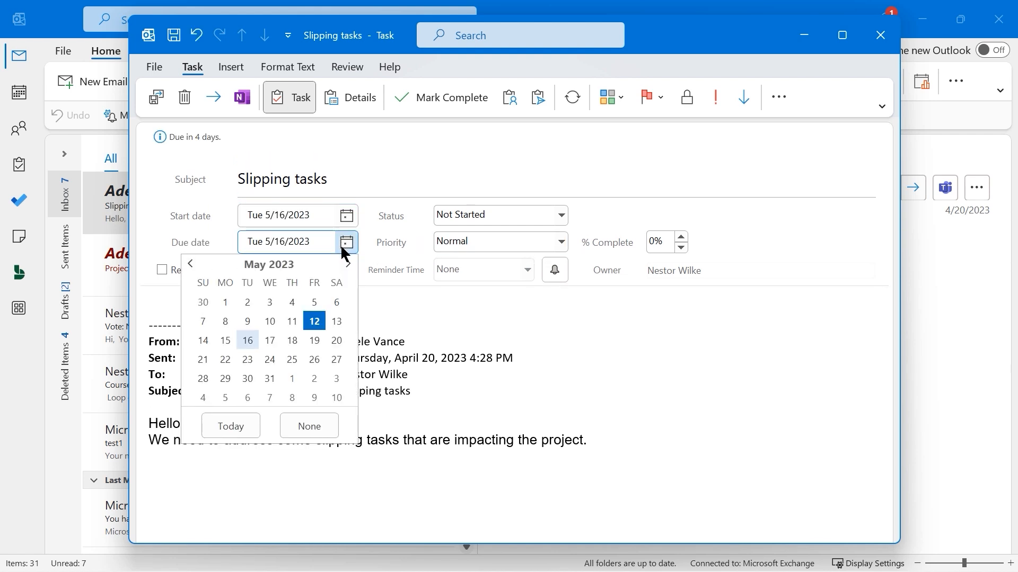
pyautogui.click(314, 342)
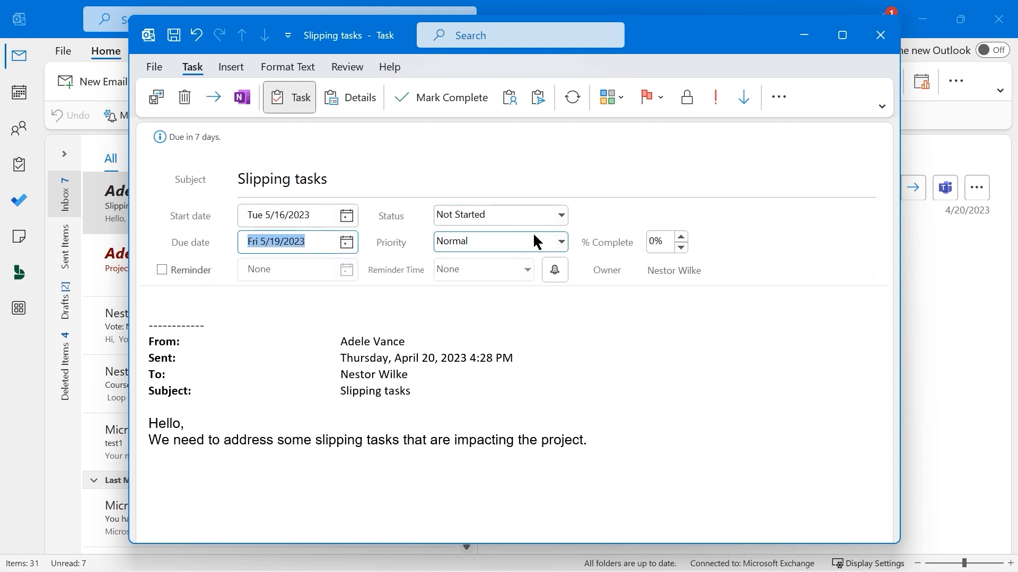
pyautogui.click(502, 245)
pyautogui.click(455, 286)
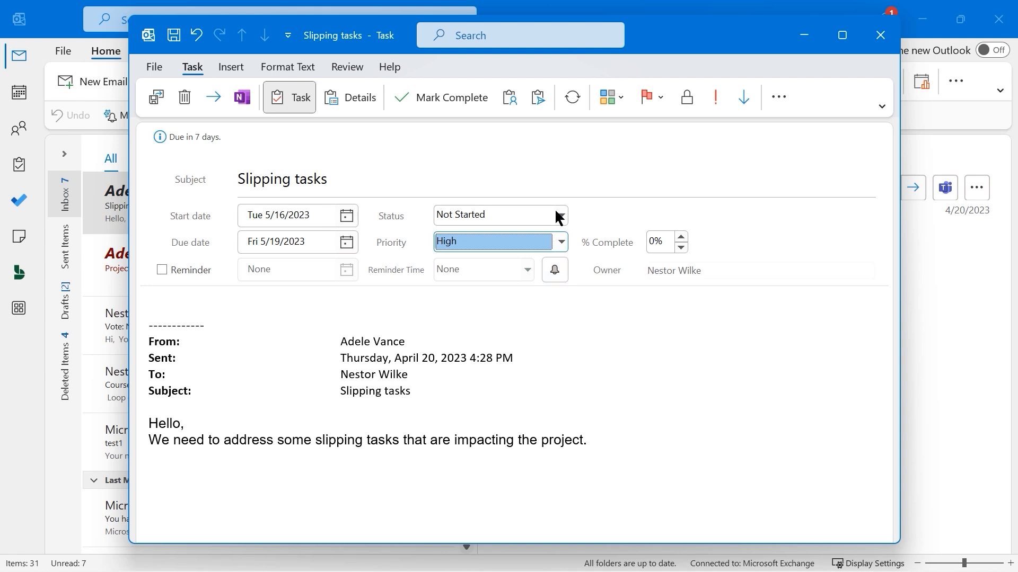
# - View the status report message for the Slipping tasks task and close it without saving
pyautogui.click(537, 98)
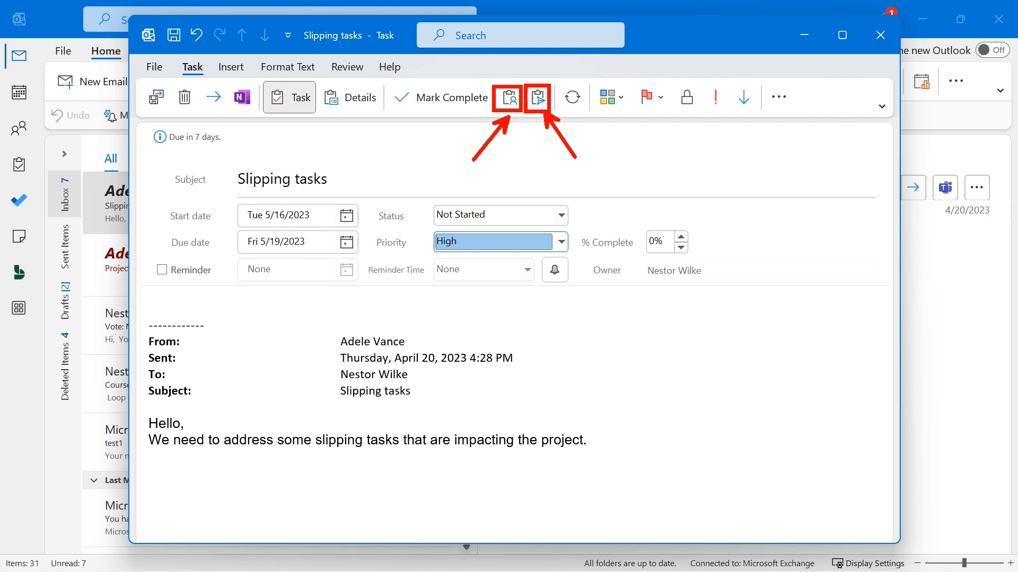
pyautogui.click(539, 97)
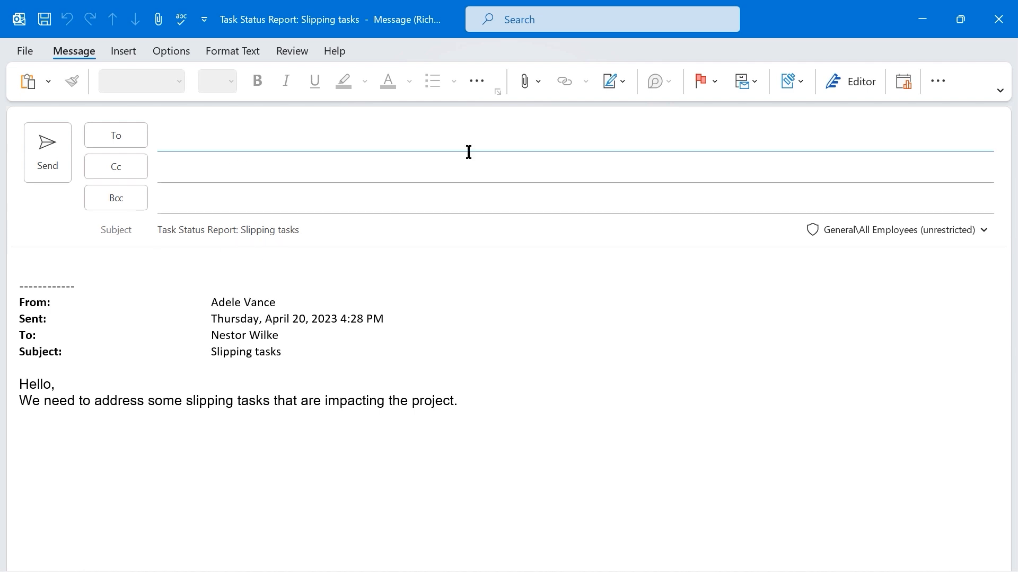
pyautogui.click(999, 21)
pyautogui.click(522, 337)
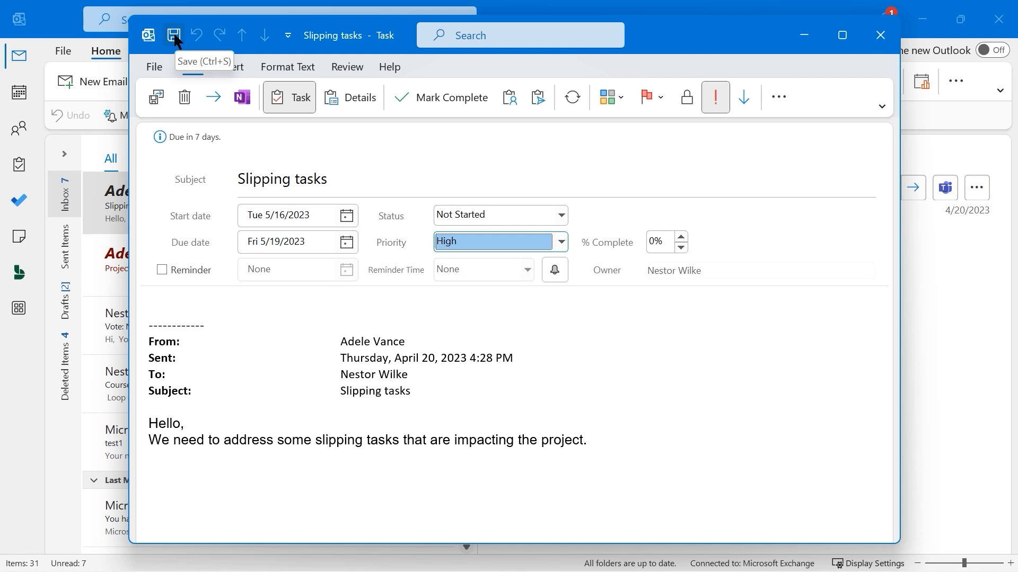
# - Save and close the Slipping tasks task
pyautogui.click(880, 35)
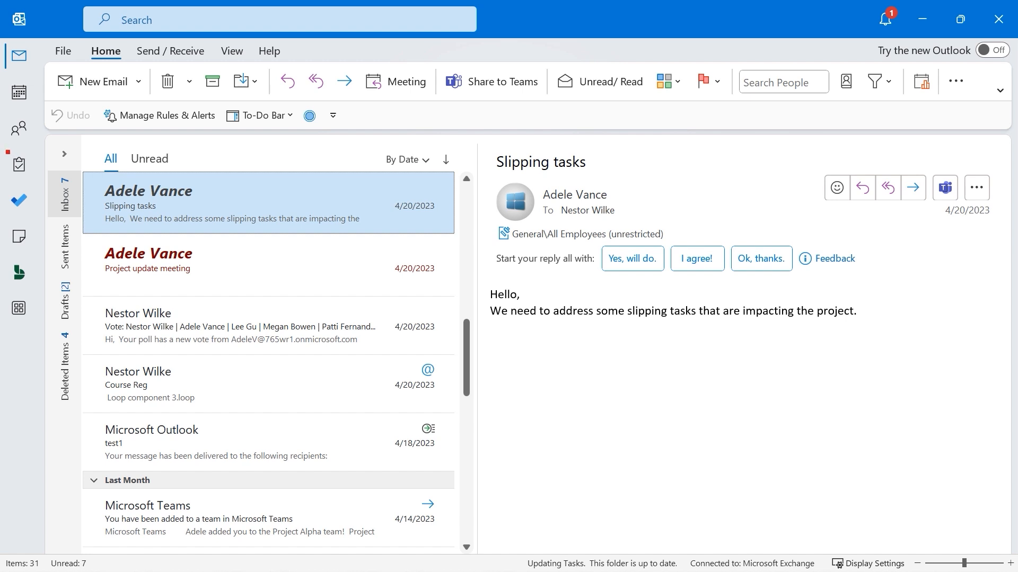
# - Open the task list and view the categories available for the Slipping tasks task
pyautogui.moveTo(8, 152)
pyautogui.mouseDown()
pyautogui.moveTo(37, 174)
pyautogui.moveTo(3, 201)
pyautogui.moveTo(18, 217)
pyautogui.moveTo(38, 203)
pyautogui.moveTo(19, 188)
pyautogui.mouseUp()
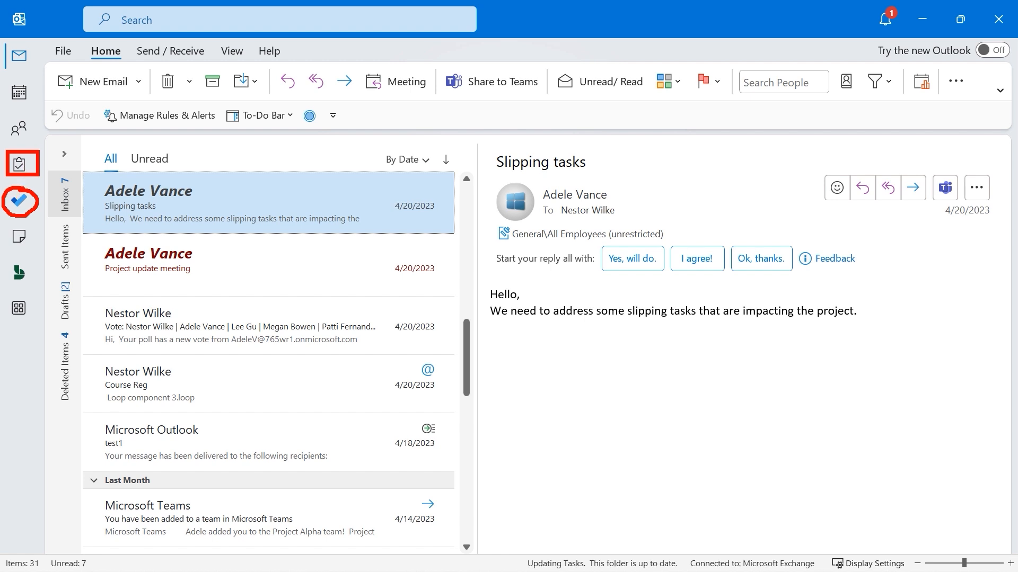
pyautogui.click(20, 168)
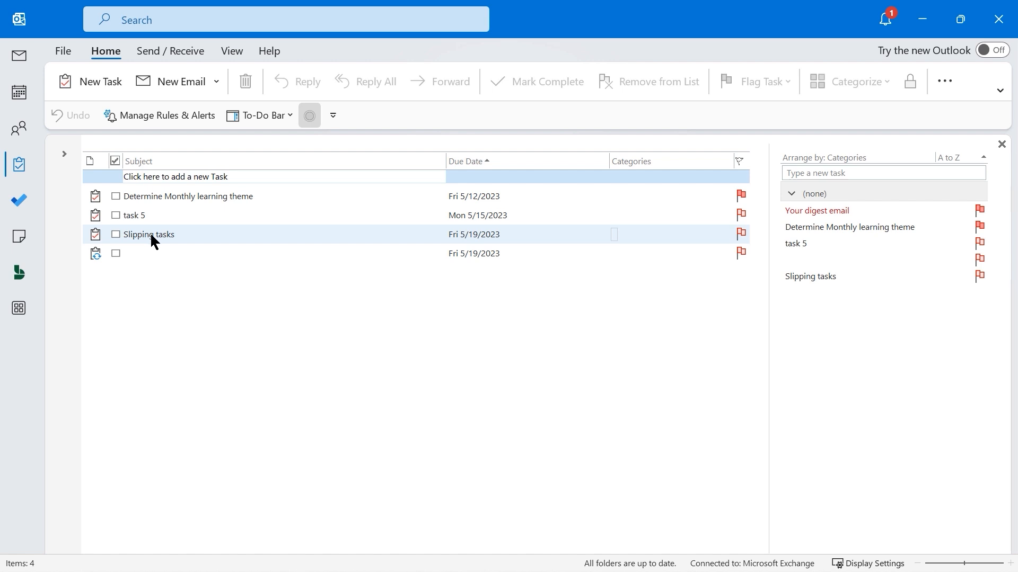
pyautogui.click(184, 235)
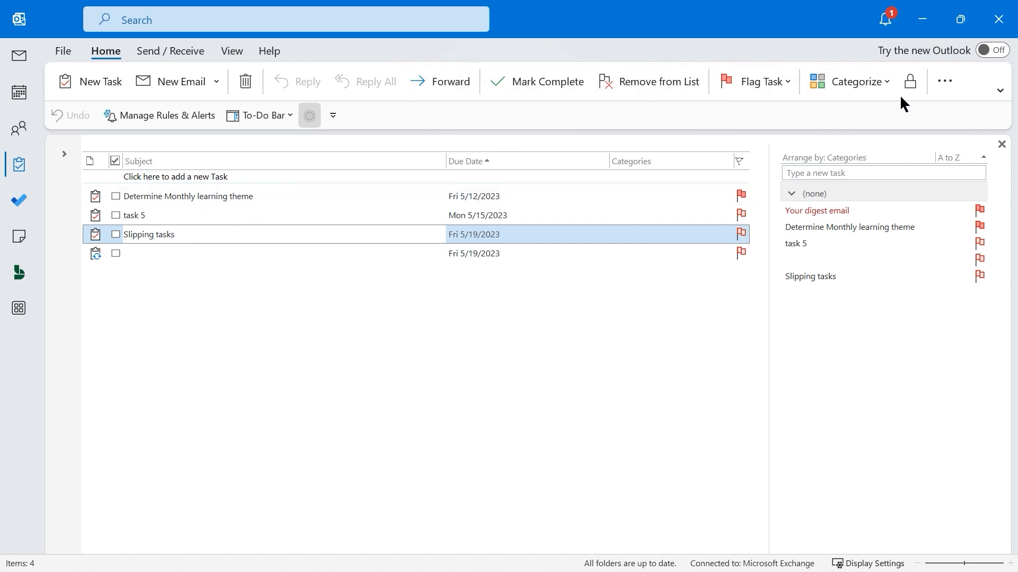
pyautogui.click(887, 80)
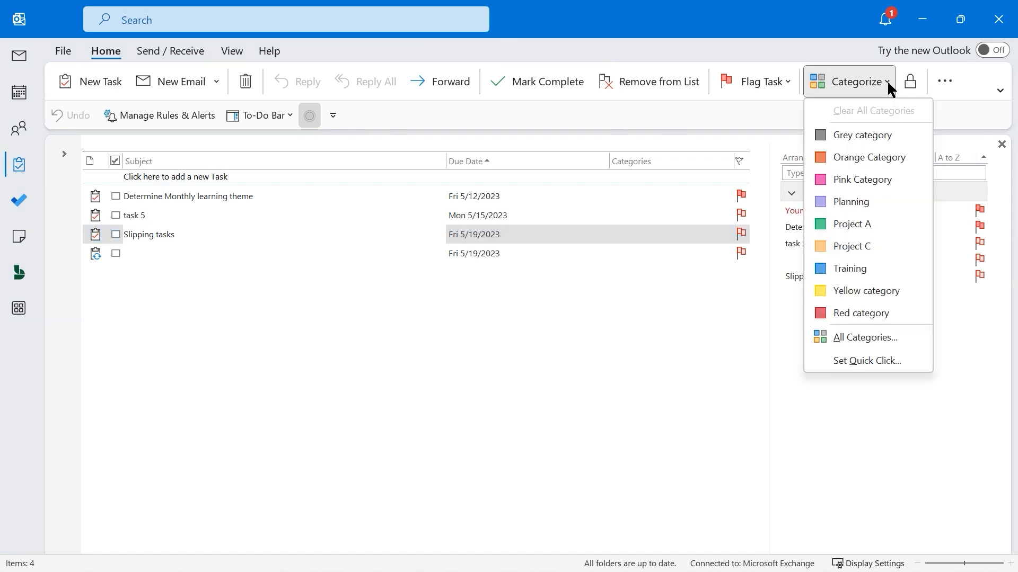
pyautogui.click(511, 326)
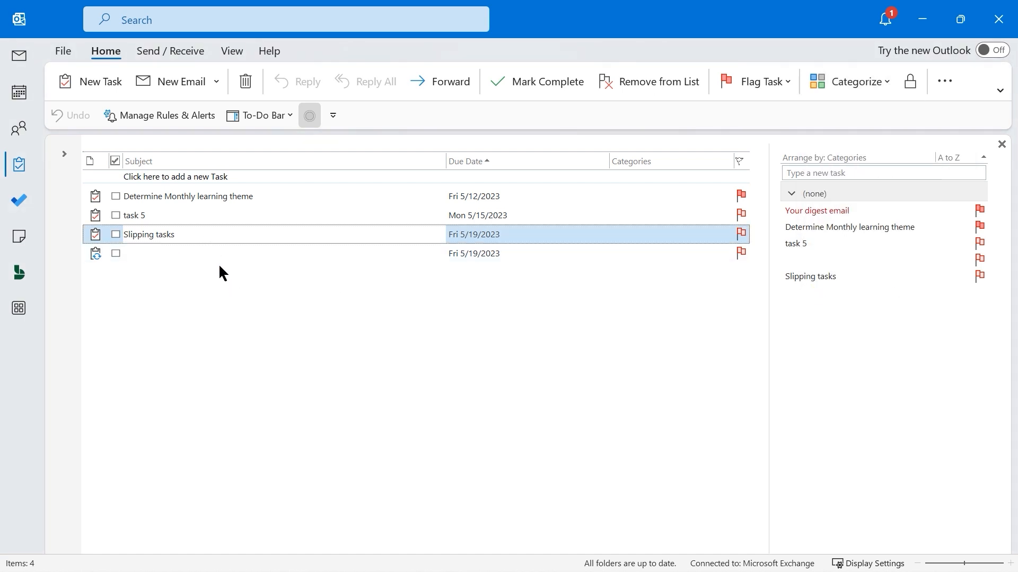
# - Assign the Slipping tasks task to the sender of the original email, without keeping an updated copy on the task list, and send it
pyautogui.doubleClick(214, 235)
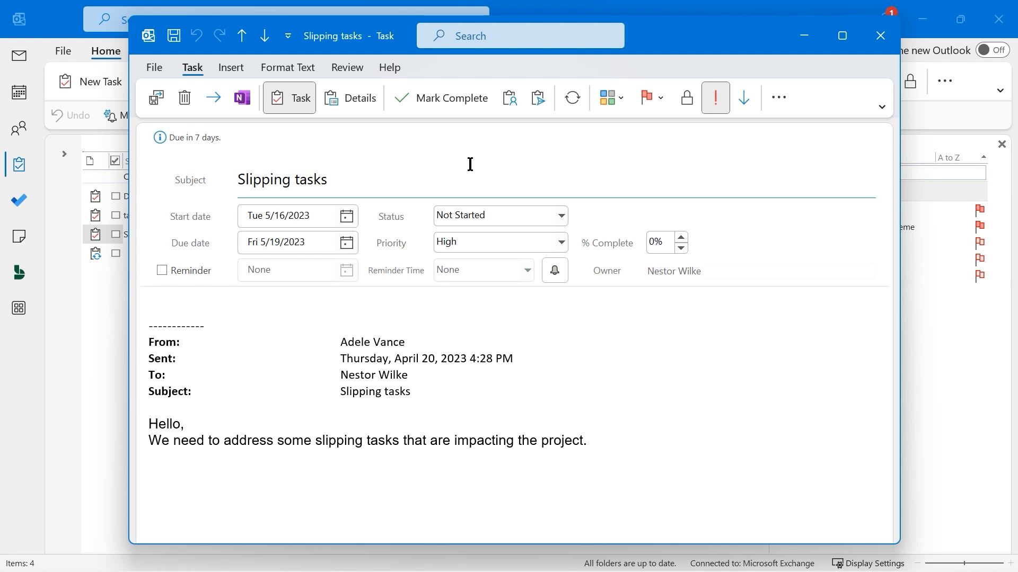
pyautogui.click(508, 100)
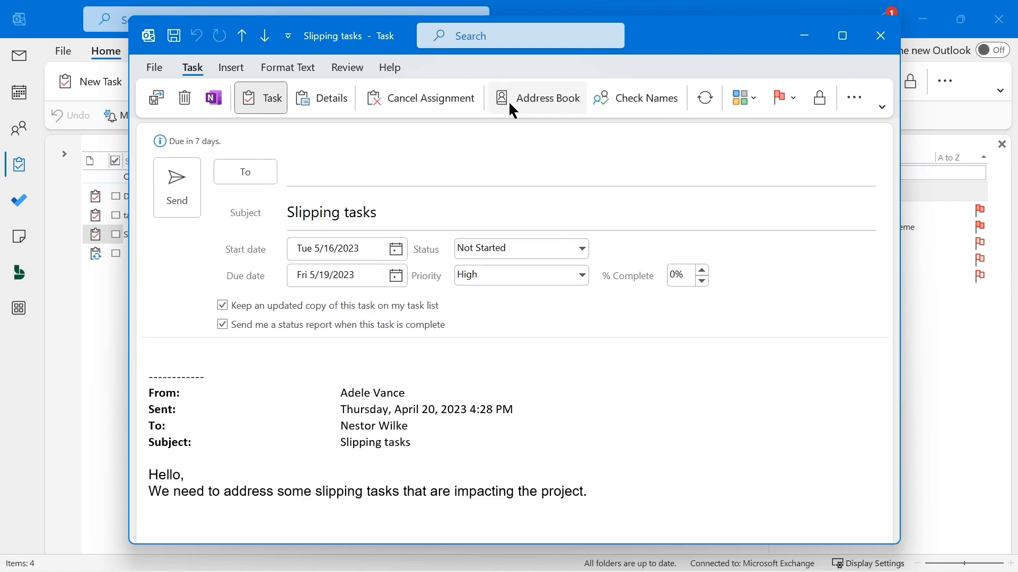
pyautogui.click(349, 176)
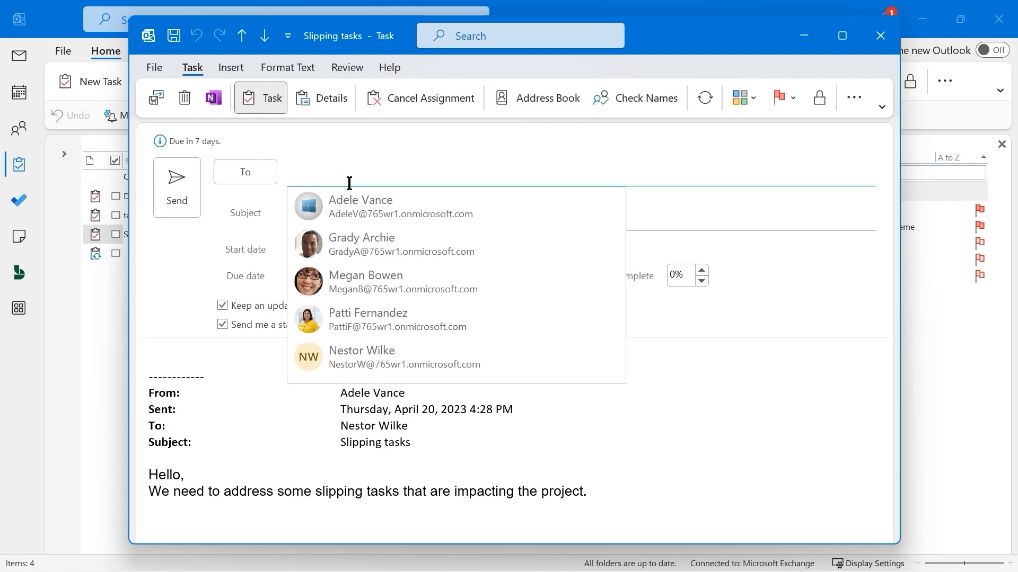
pyautogui.click(349, 206)
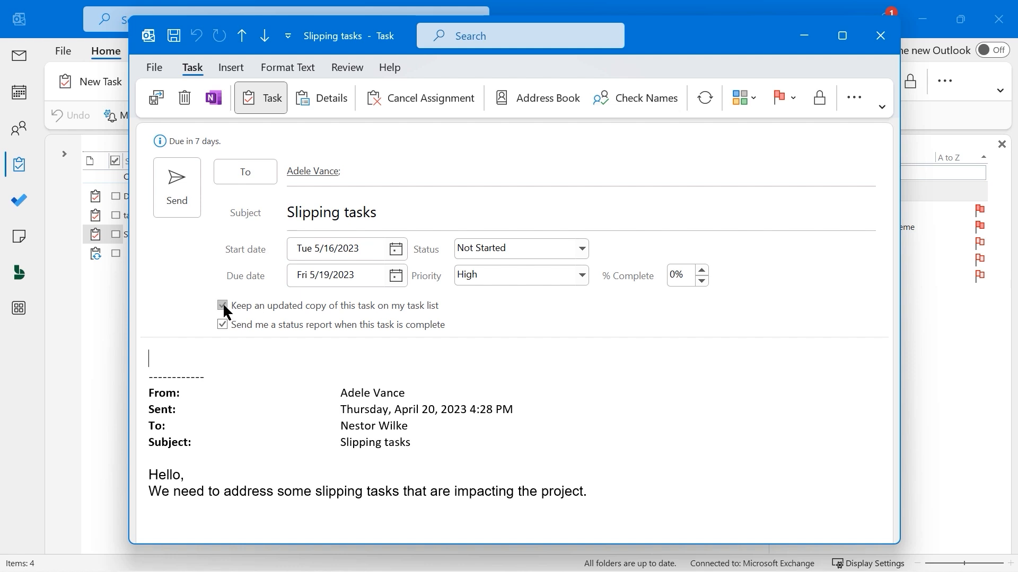
pyautogui.click(223, 305)
pyautogui.click(183, 186)
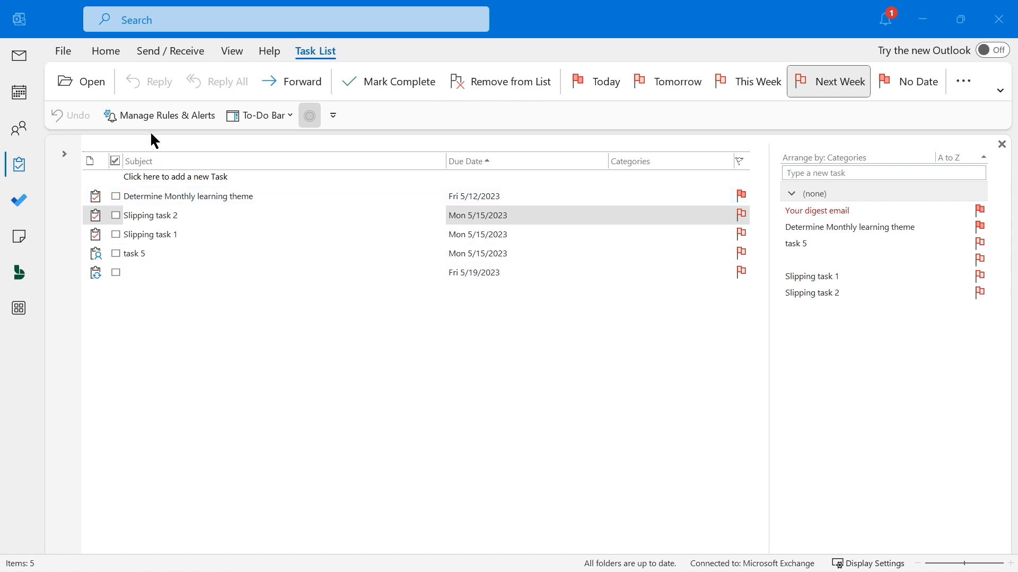
# - Create a new task with the subject "Slipping task #3" and the start date Mon 5/15/2023
pyautogui.click(205, 316)
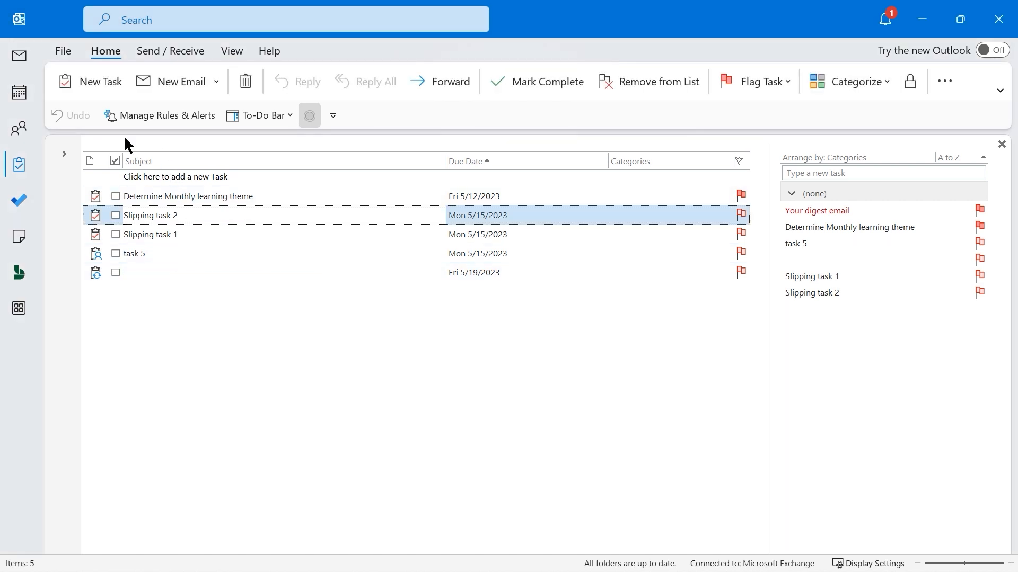
pyautogui.click(98, 86)
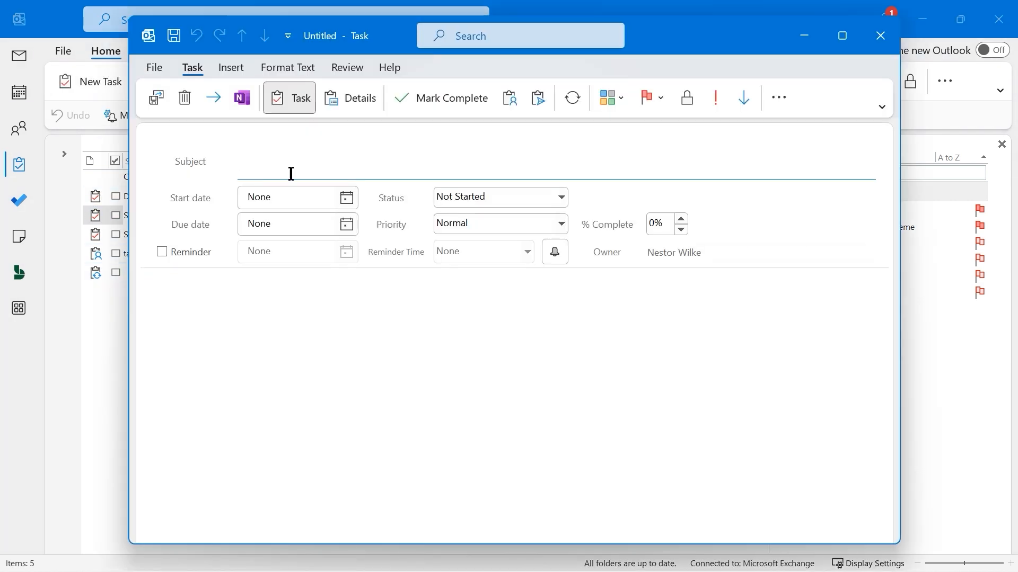
pyautogui.write('Slipping task #3')
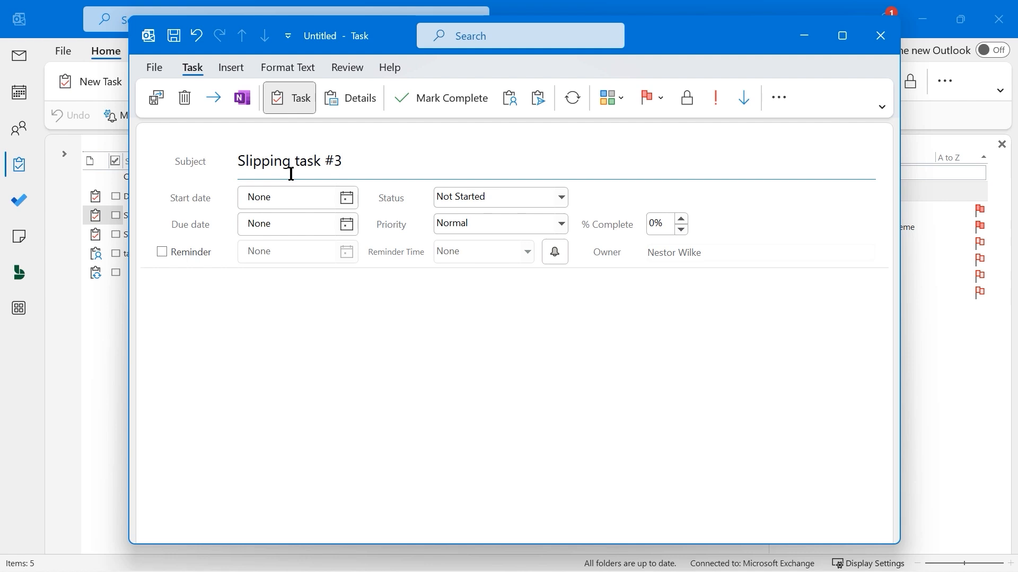
pyautogui.click(347, 198)
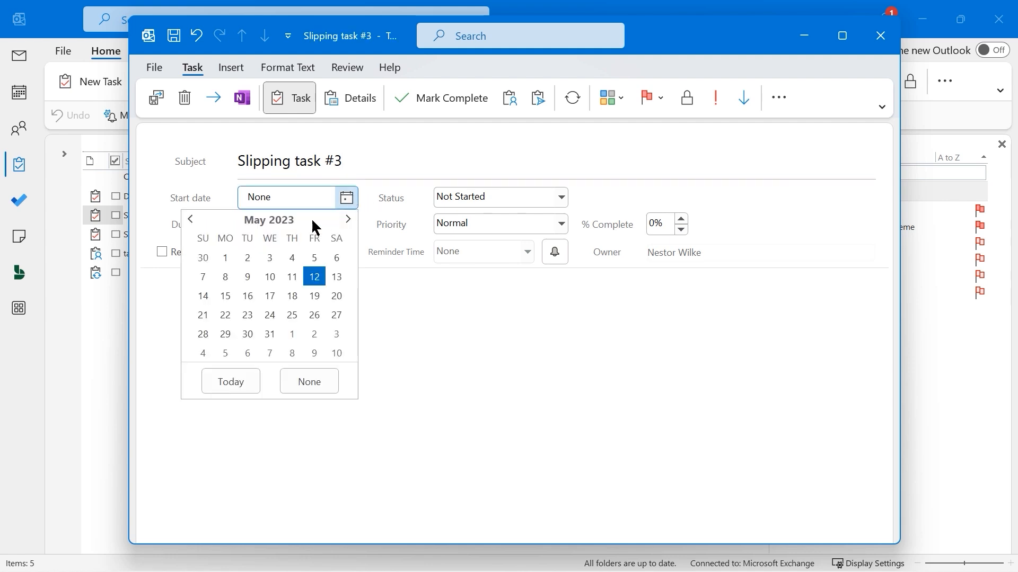
pyautogui.click(226, 296)
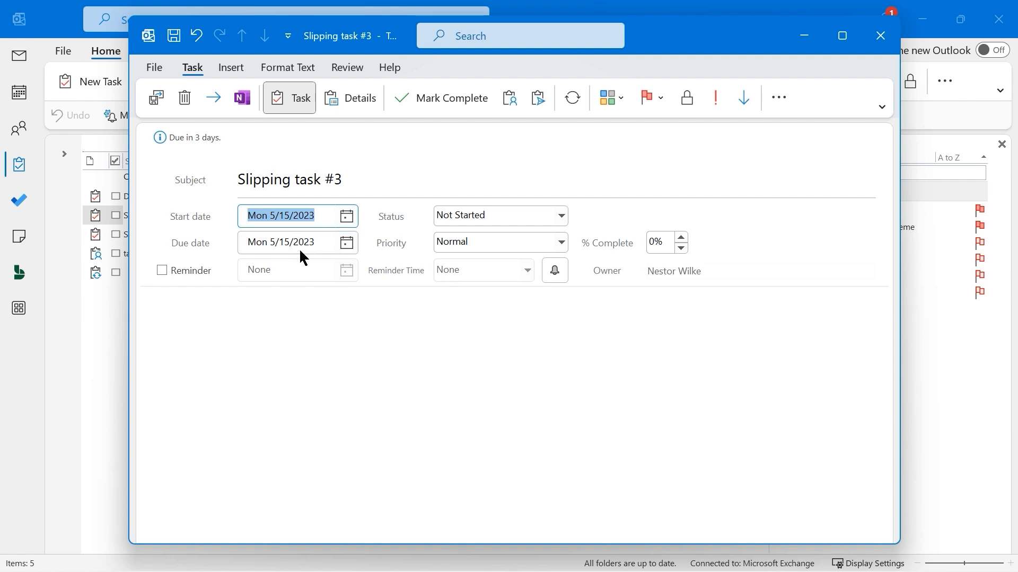
# - Set the new task's status to In Progress, completion to 25% and priority to High, and save and close it
pyautogui.click(562, 215)
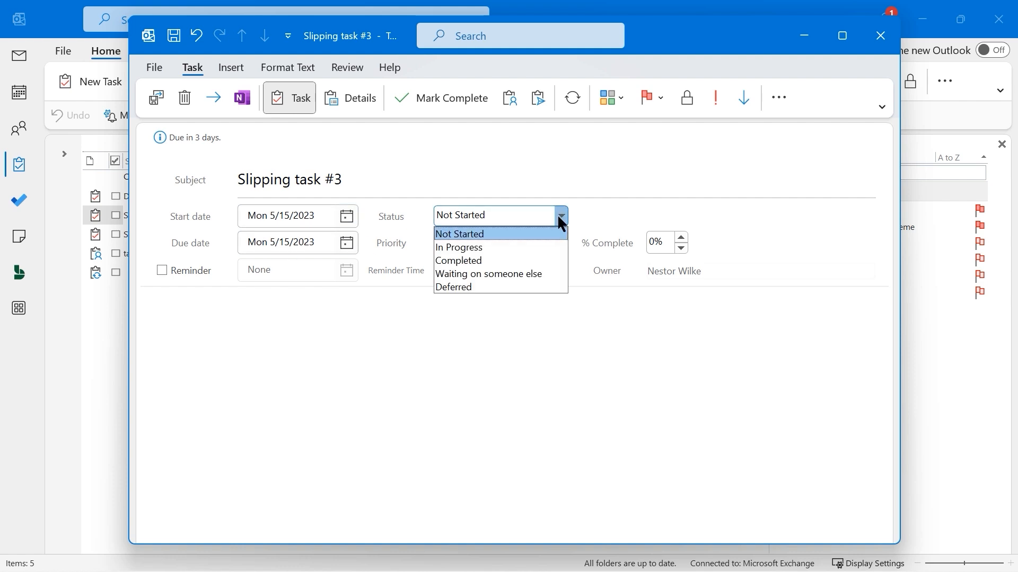
pyautogui.click(488, 247)
pyautogui.click(682, 237)
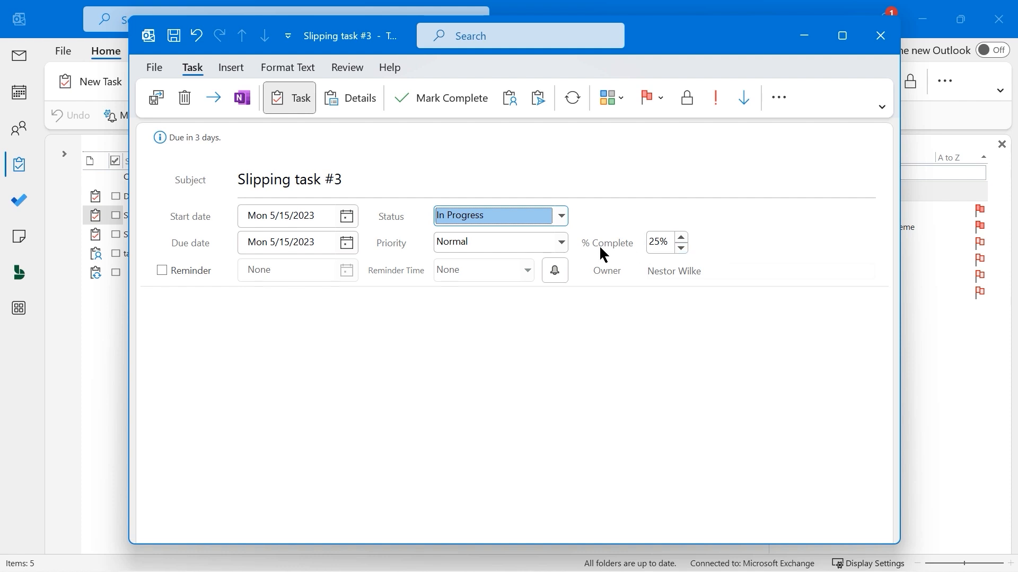
pyautogui.click(560, 244)
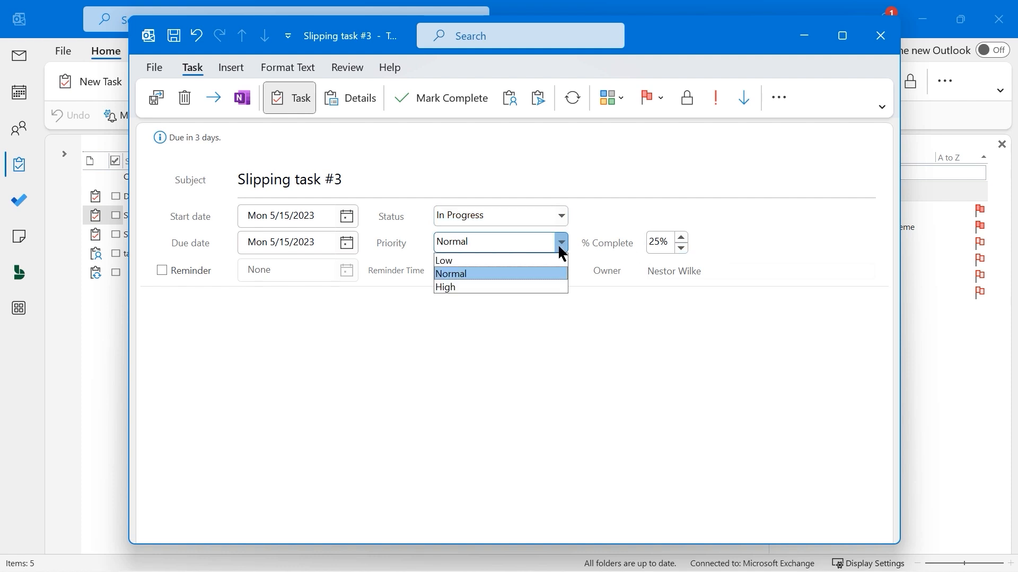
pyautogui.click(475, 287)
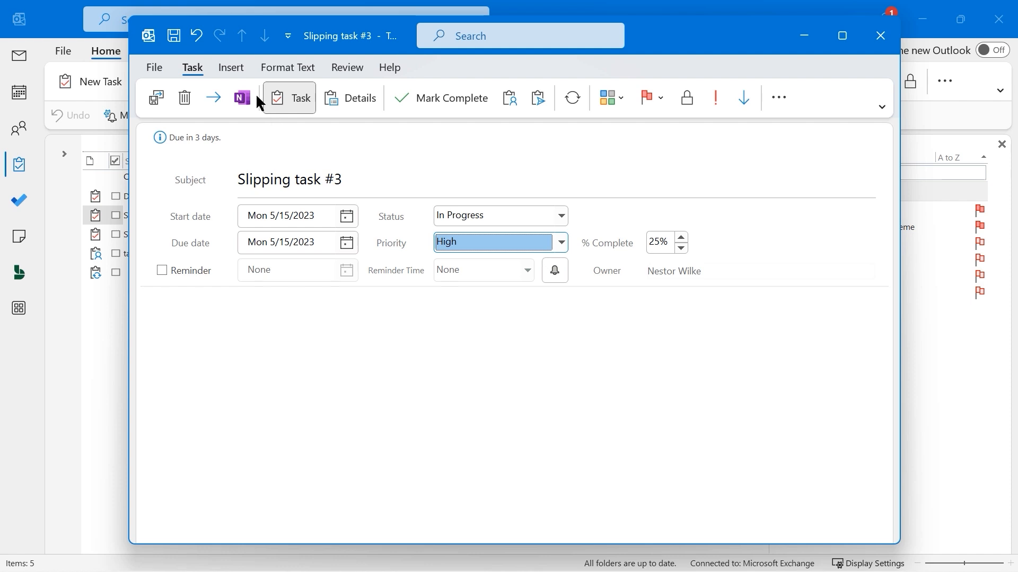
pyautogui.click(175, 36)
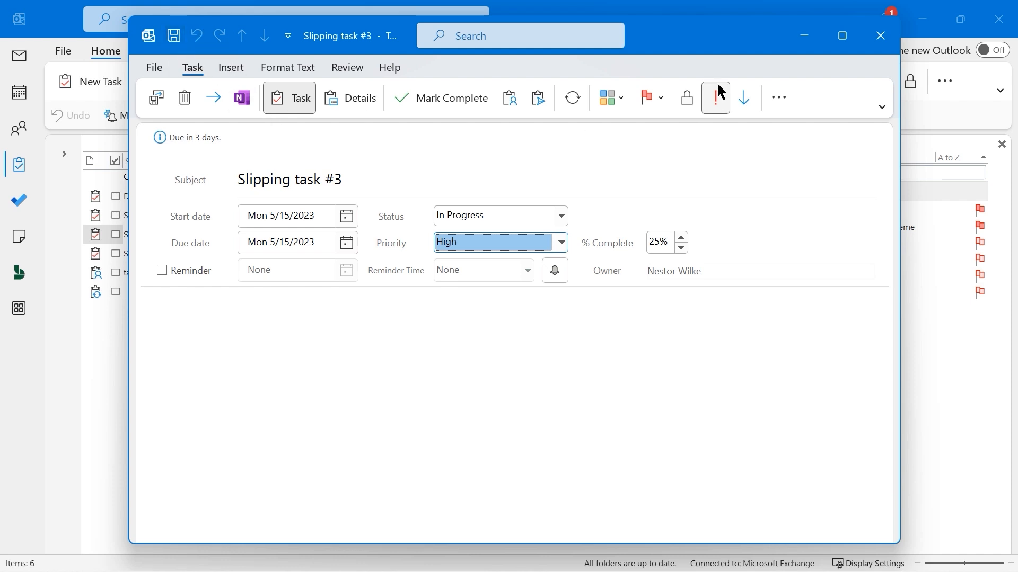
pyautogui.click(881, 36)
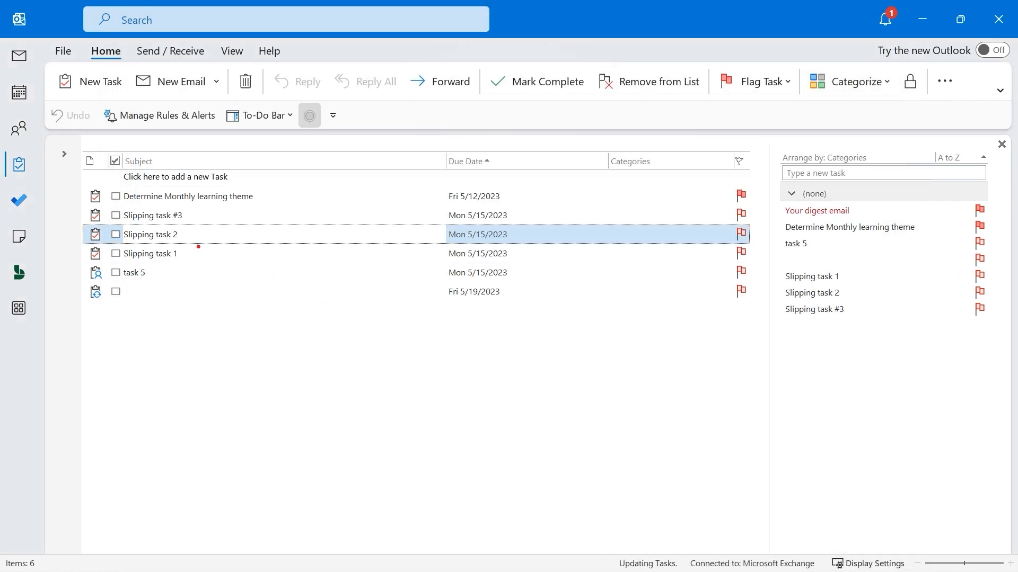
pyautogui.moveTo(91, 210)
pyautogui.mouseDown()
pyautogui.moveTo(218, 222)
pyautogui.moveTo(532, 221)
pyautogui.mouseUp()
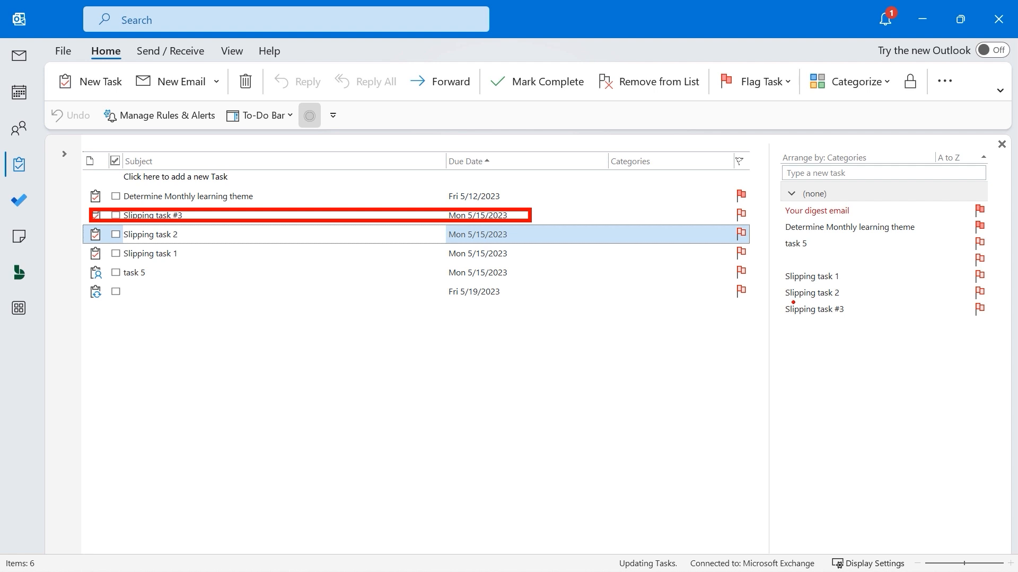
pyautogui.moveTo(784, 304); pyautogui.dragTo(996, 321)
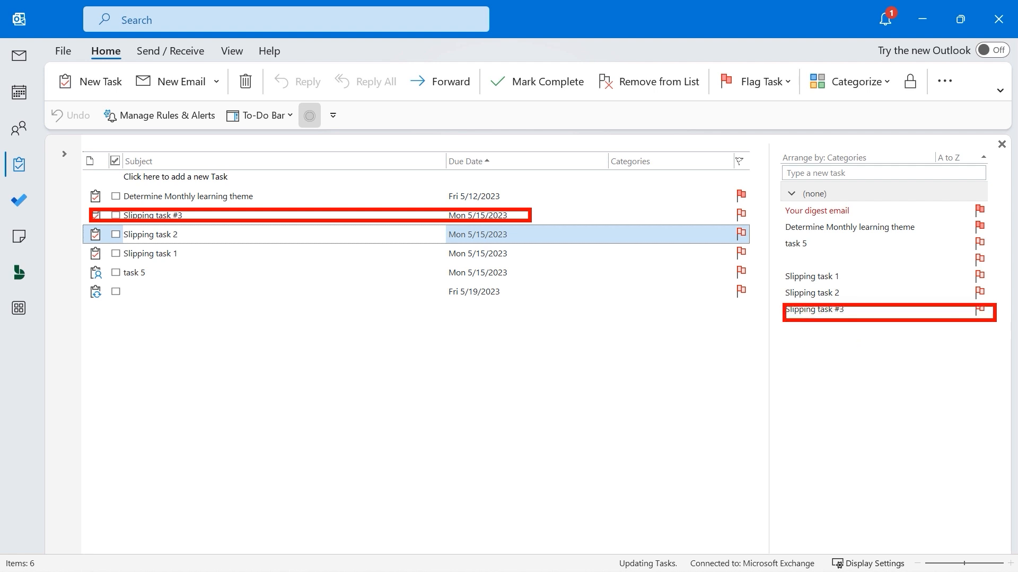
pyautogui.press('Escape')
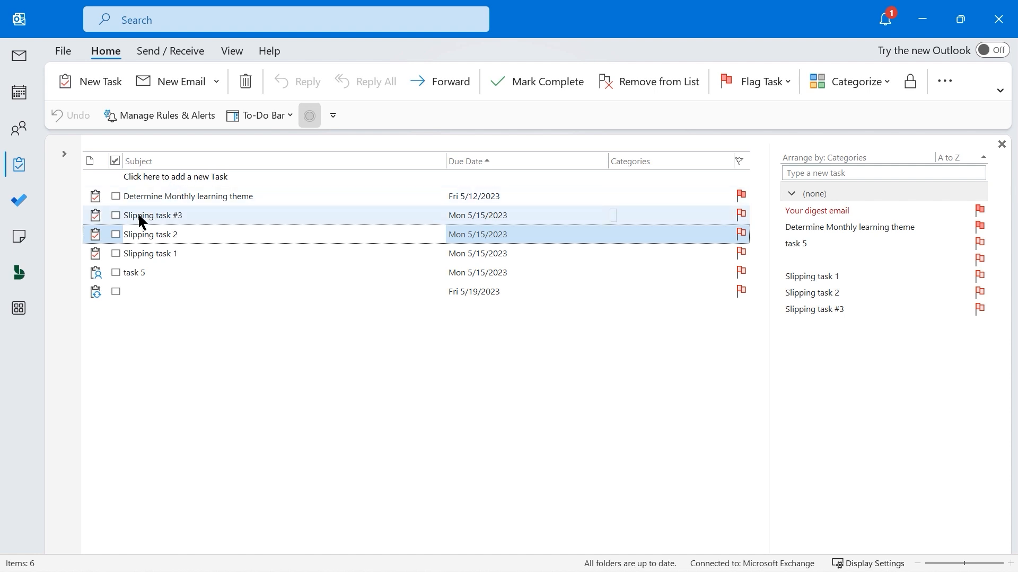
# - Create a calendar appointment from the Slipping task #3 task and turn it into a Teams meeting
pyautogui.click(97, 216)
pyautogui.moveTo(98, 219); pyautogui.dragTo(20, 99)
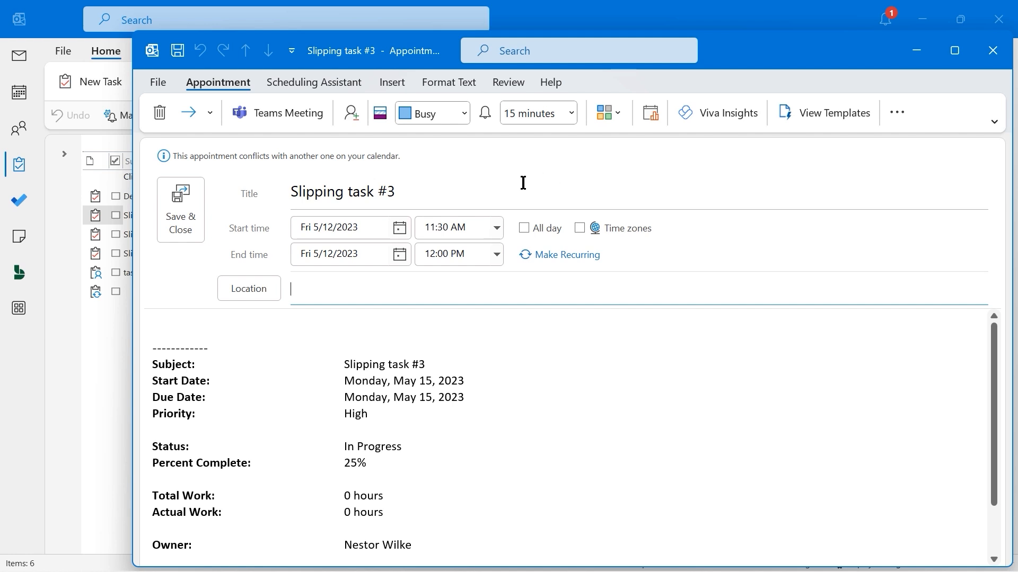
pyautogui.moveTo(711, 53); pyautogui.dragTo(682, 26)
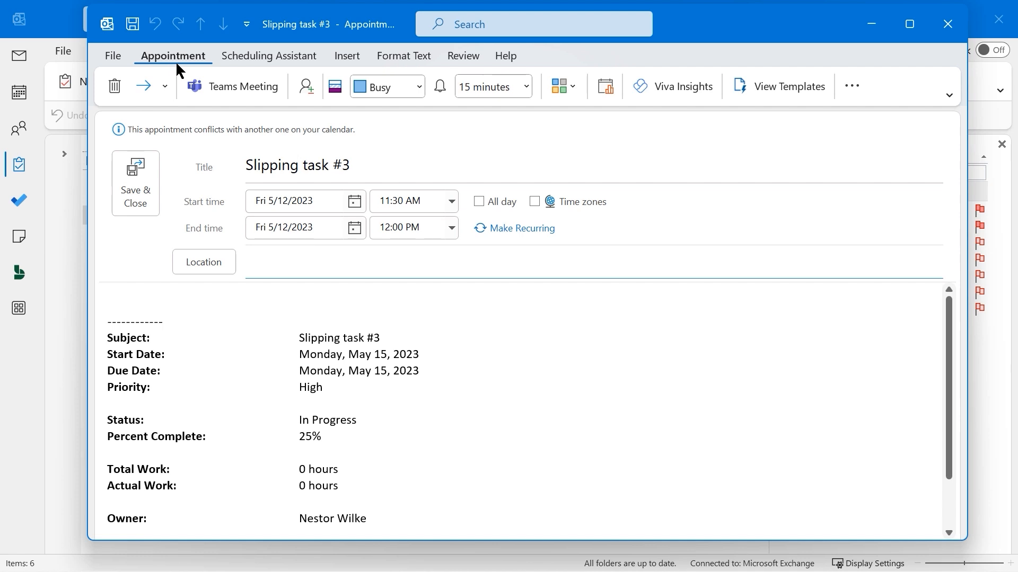
pyautogui.click(240, 90)
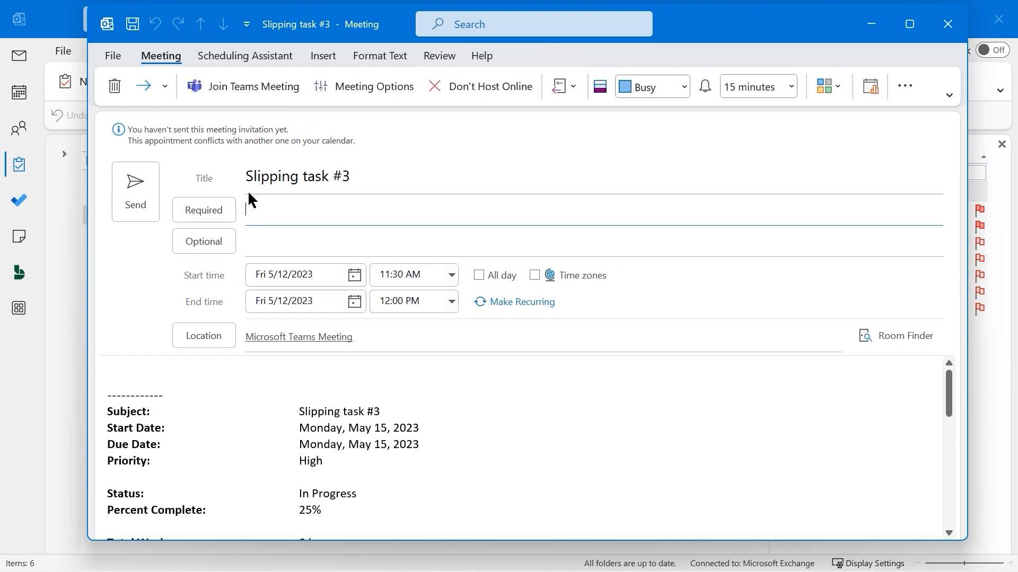
# - Add two colleagues as required attendees of the Slipping task #3 meeting
pyautogui.click(278, 215)
pyautogui.write('del')
pyautogui.click(332, 244)
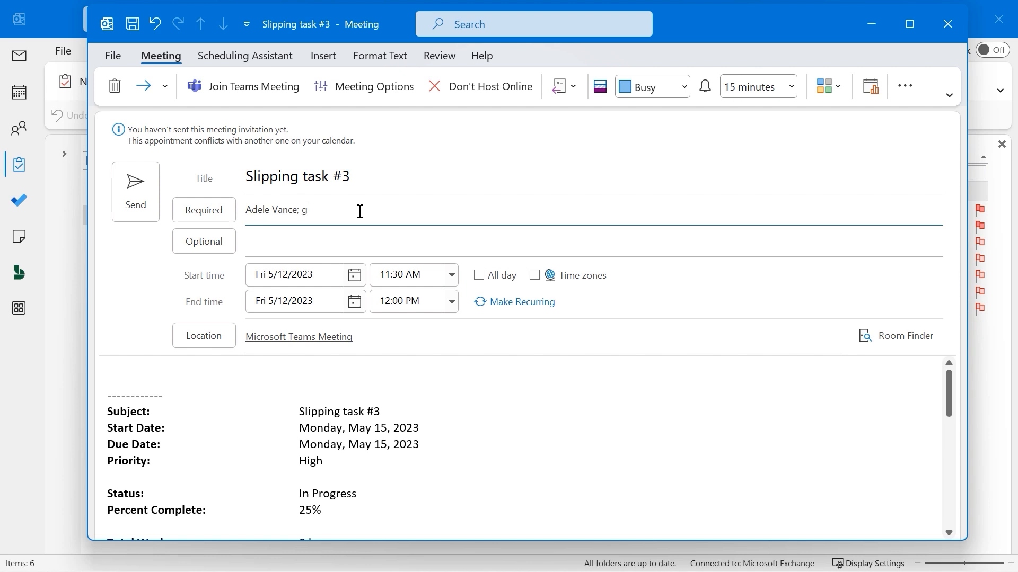
pyautogui.click(380, 246)
# - Schedule the meeting for Mon 5/15/2023, 1:30 PM to 2:00 PM, using the Scheduling Assistant, and send the invitation
pyautogui.click(353, 275)
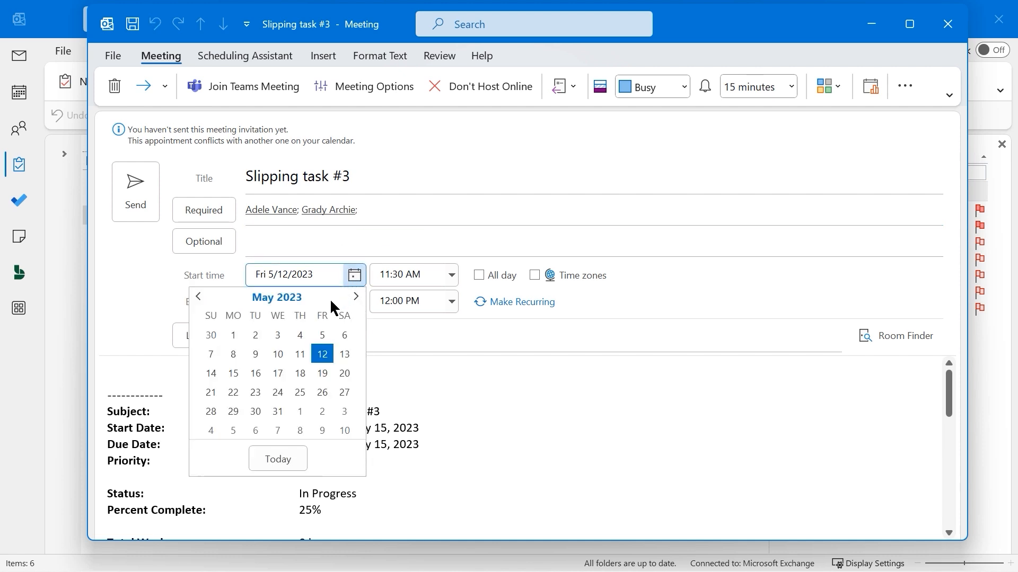
pyautogui.click(234, 374)
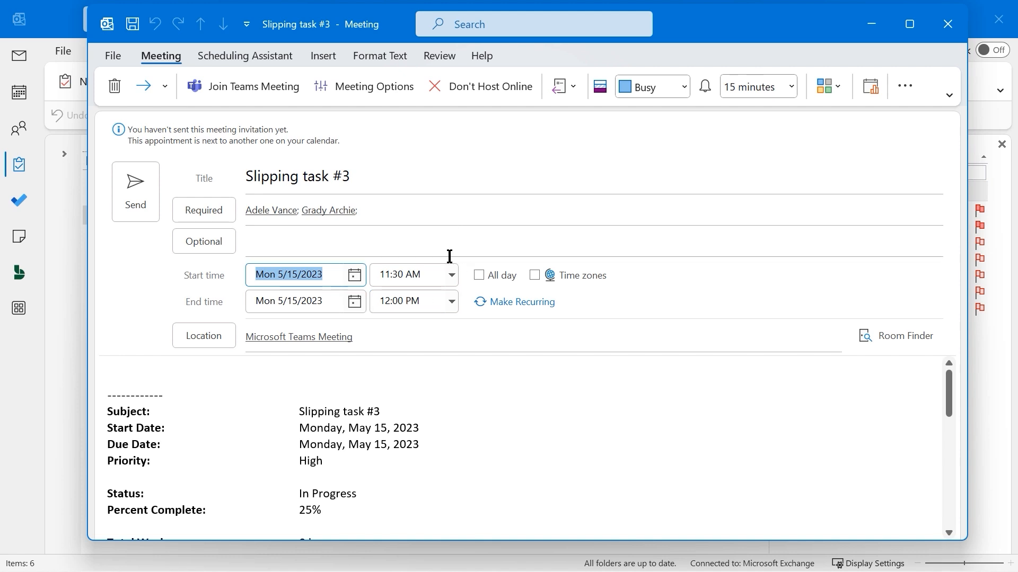
pyautogui.click(267, 58)
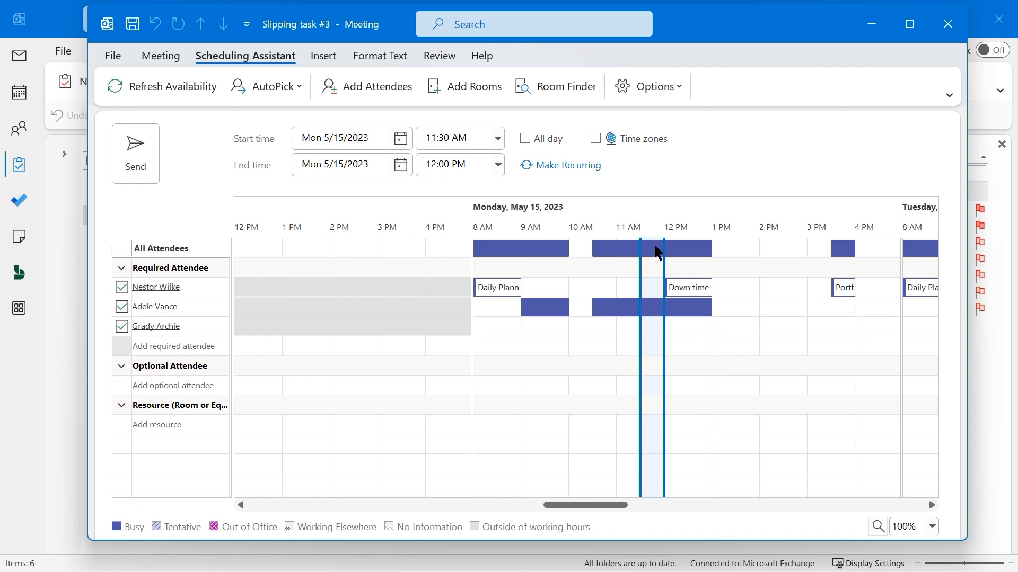
pyautogui.click(739, 251)
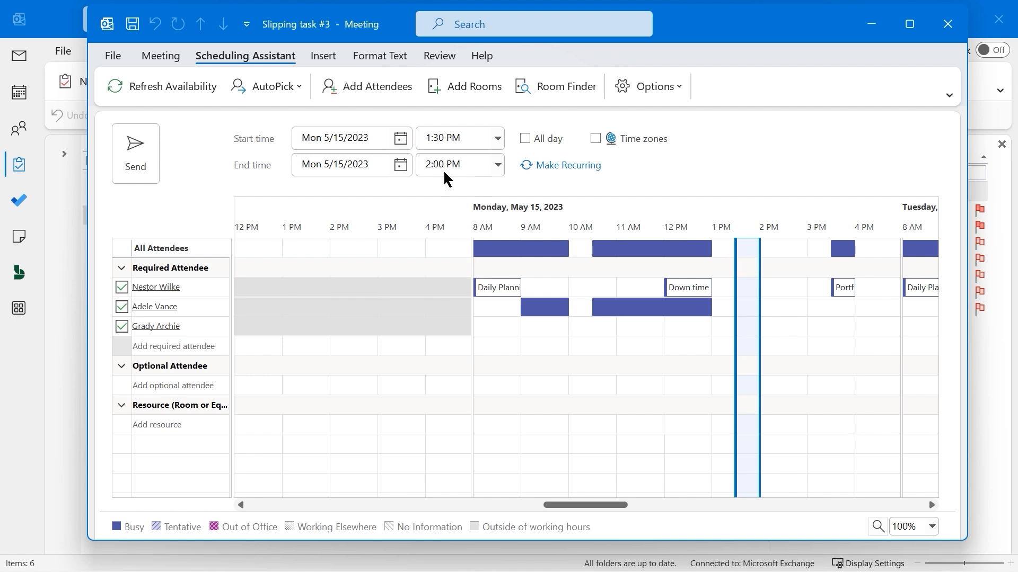
pyautogui.click(136, 149)
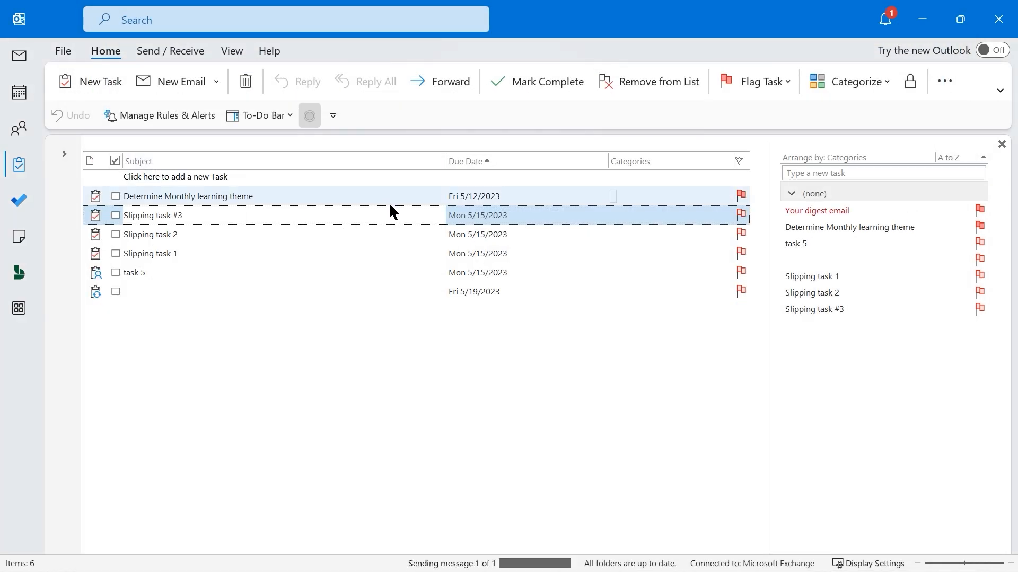
# - Check the Slipping task #3 meeting in the calendar's work week of May 15 - 19, 2023
pyautogui.click(23, 100)
pyautogui.click(168, 159)
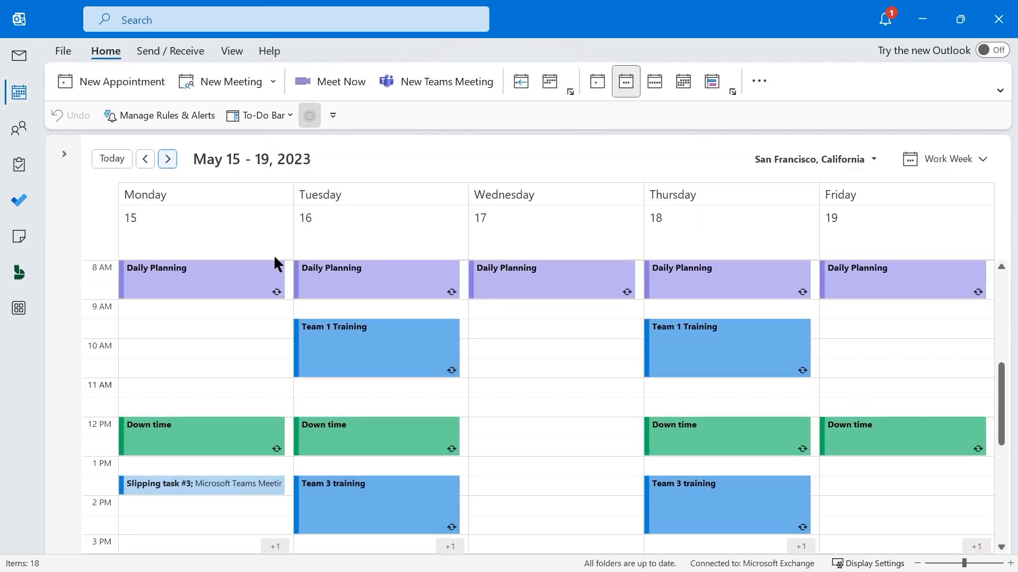
pyautogui.scroll(-1, 260, 269)
pyautogui.moveTo(187, 428)
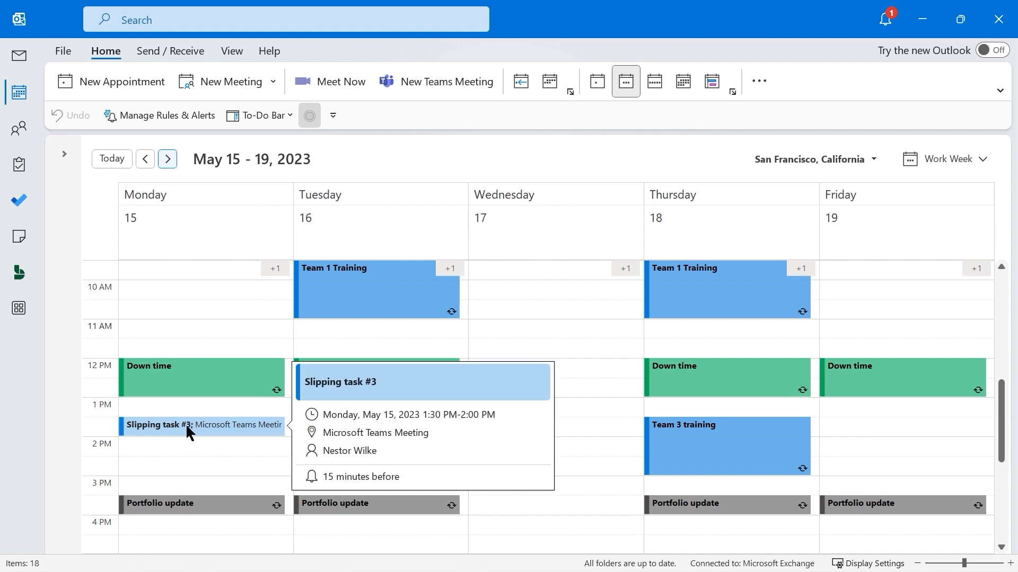